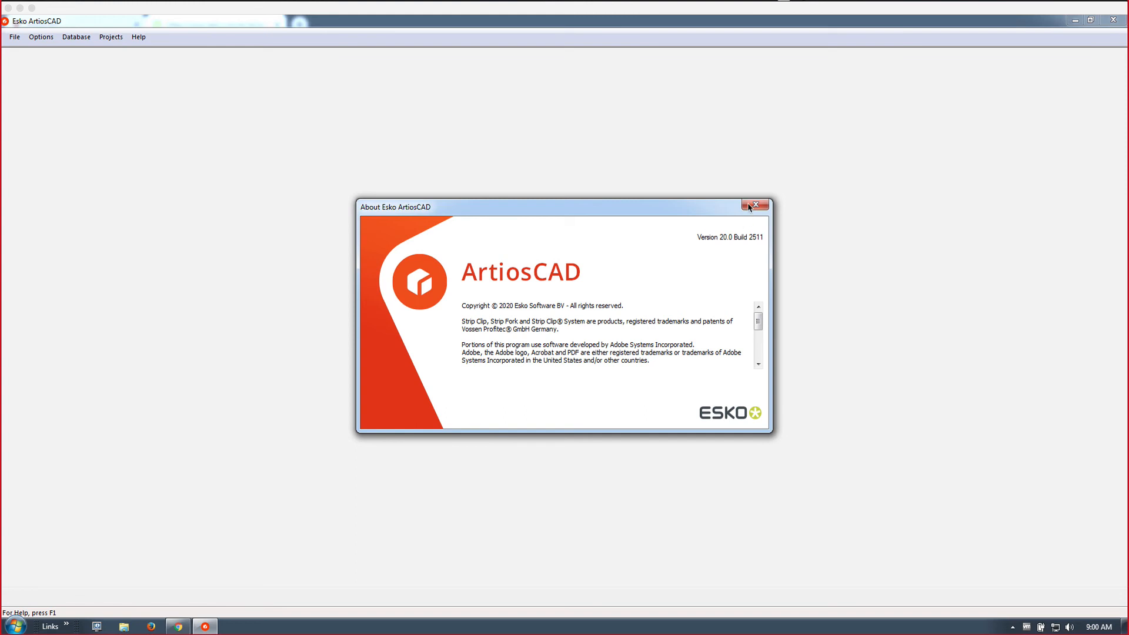
Close the About window and create a new single design.
click(749, 206)
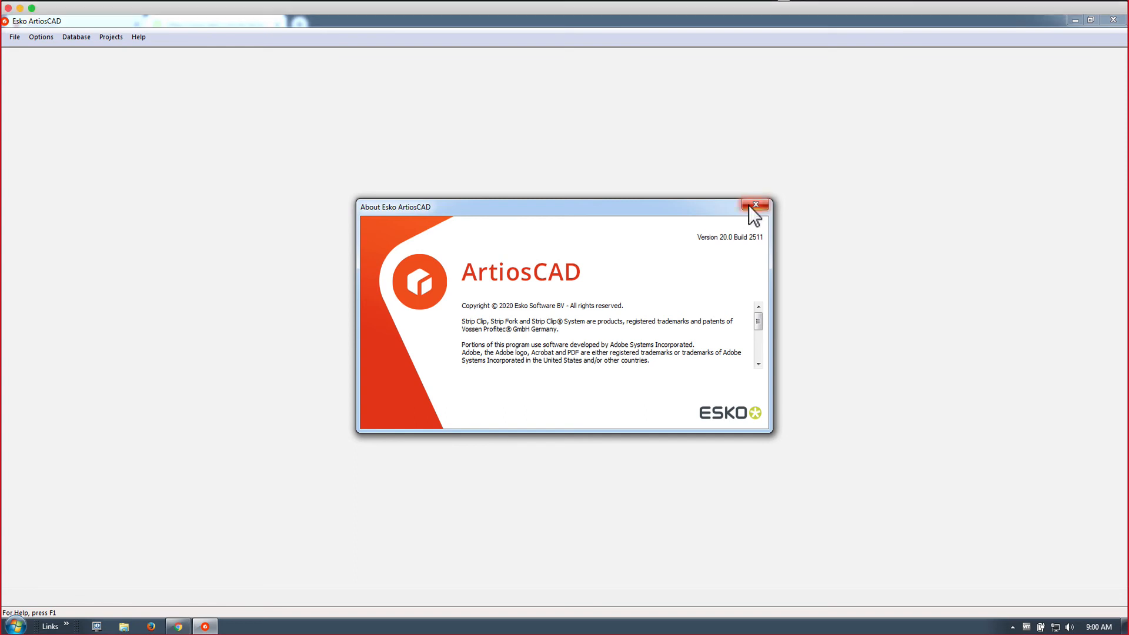
click(749, 206)
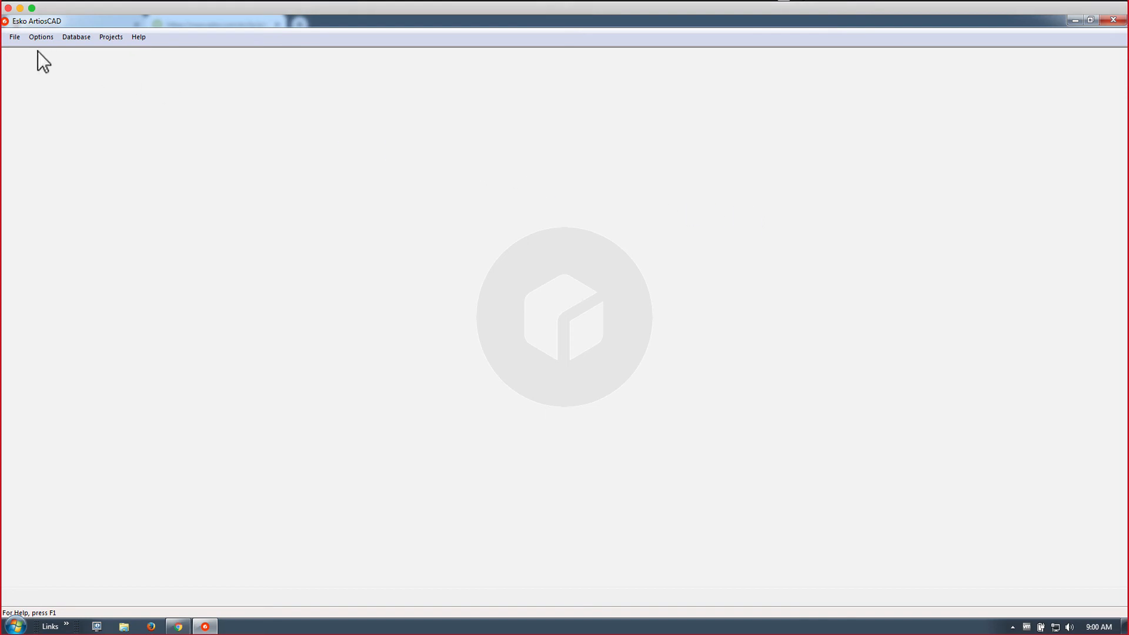
click(14, 38)
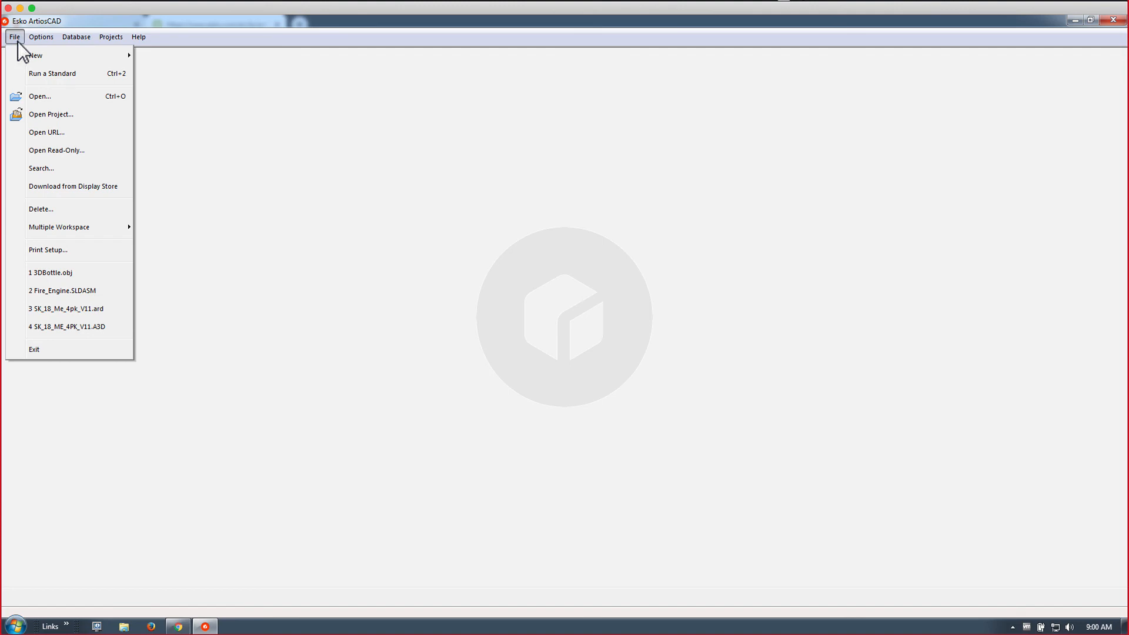
mouse_move(42, 37)
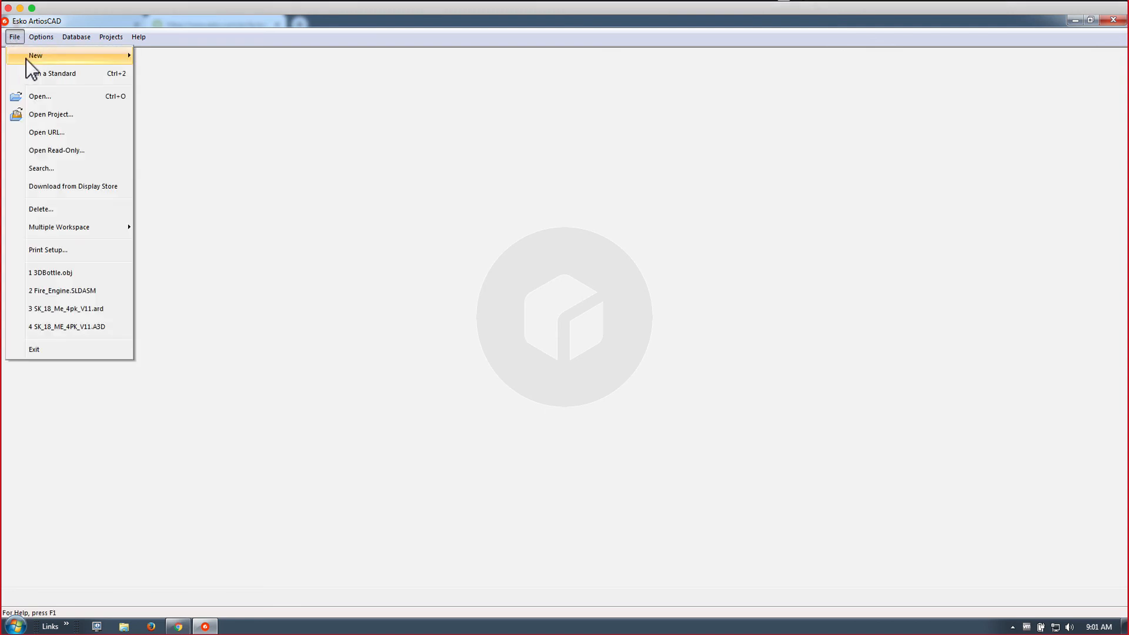
mouse_move(27, 58)
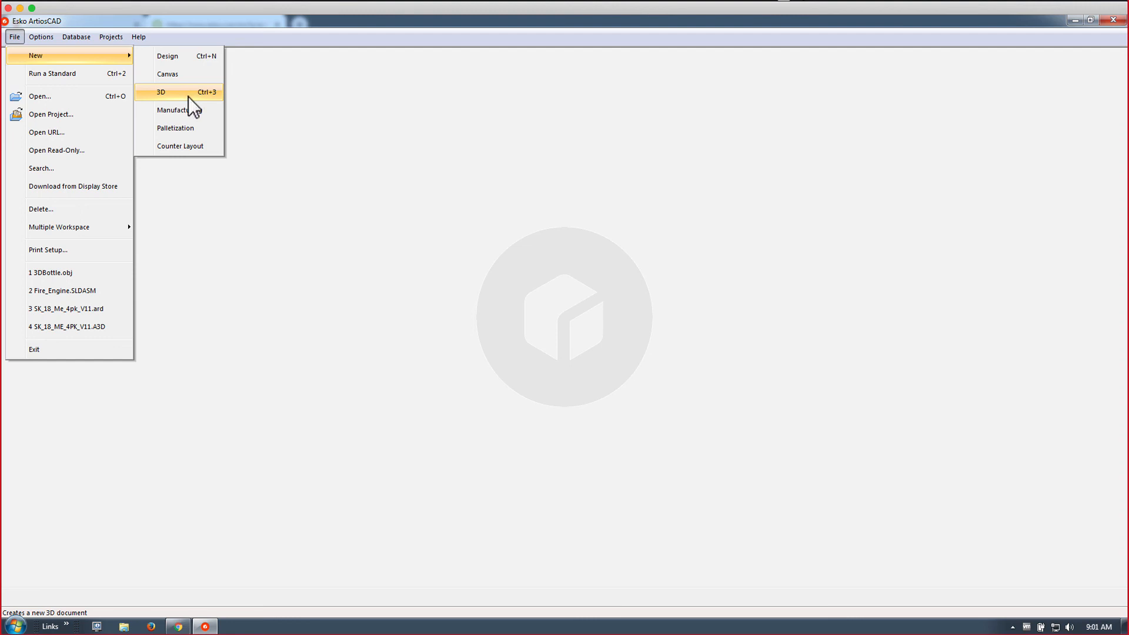
click(191, 59)
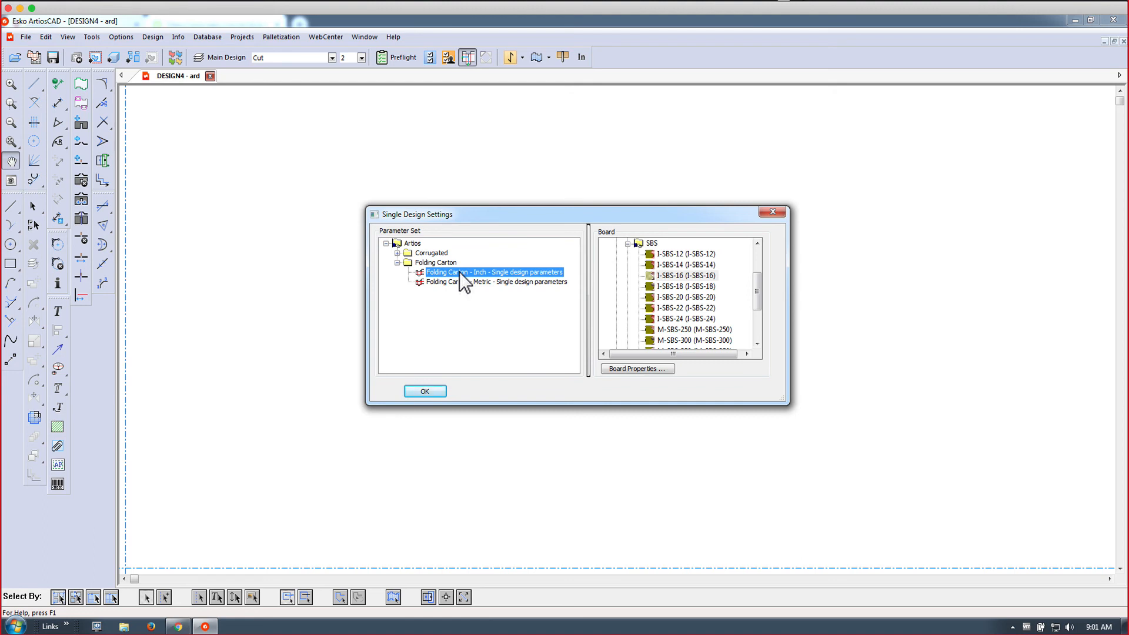
Set up the design with the Folding Carton - Inch parameter set and the I-SBS-14 board.
click(397, 253)
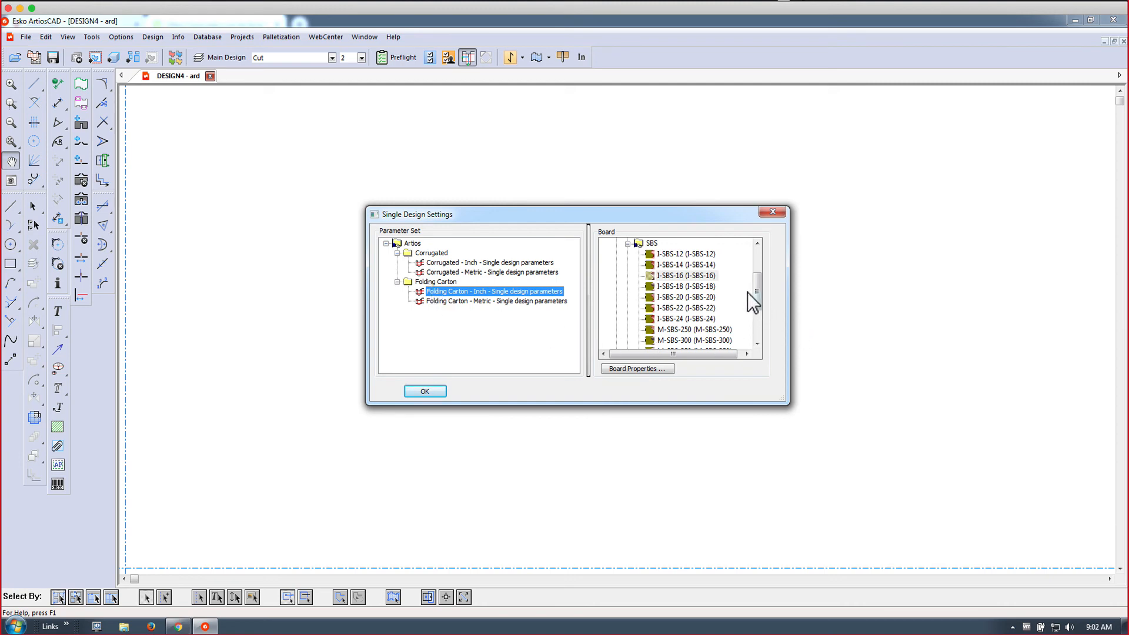
drag(756, 291, 757, 253)
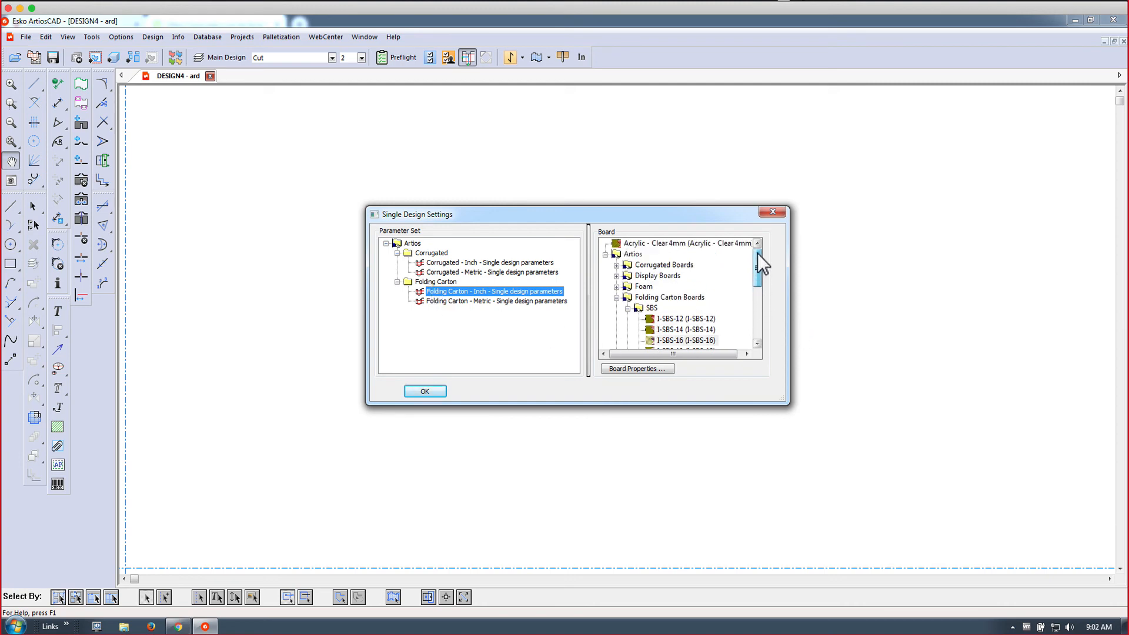
click(616, 286)
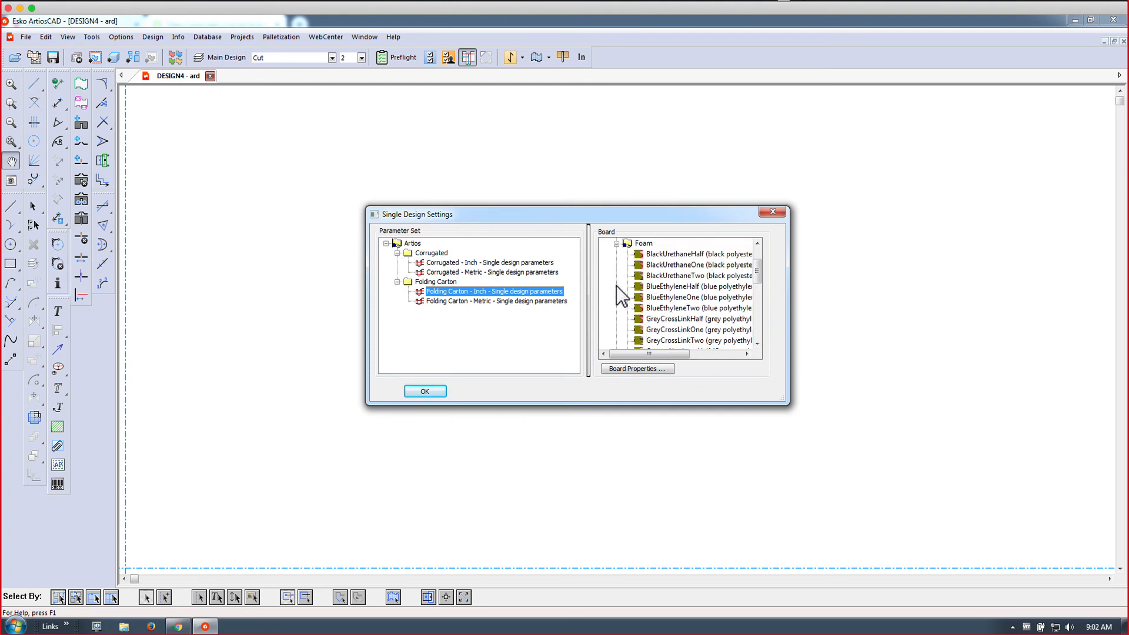
click(616, 243)
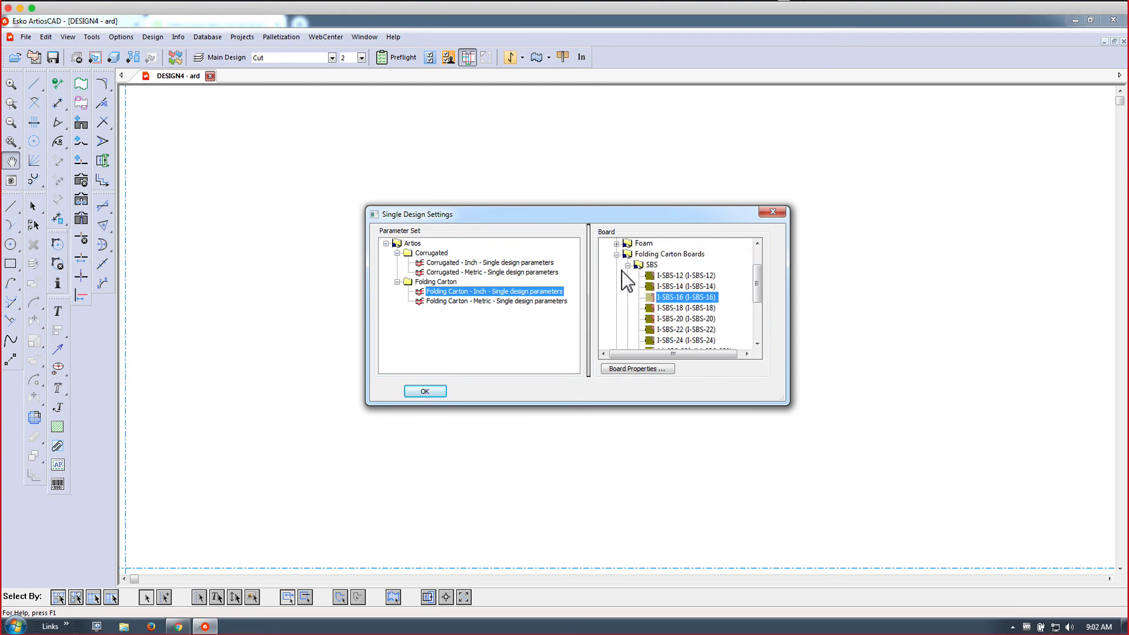
click(654, 286)
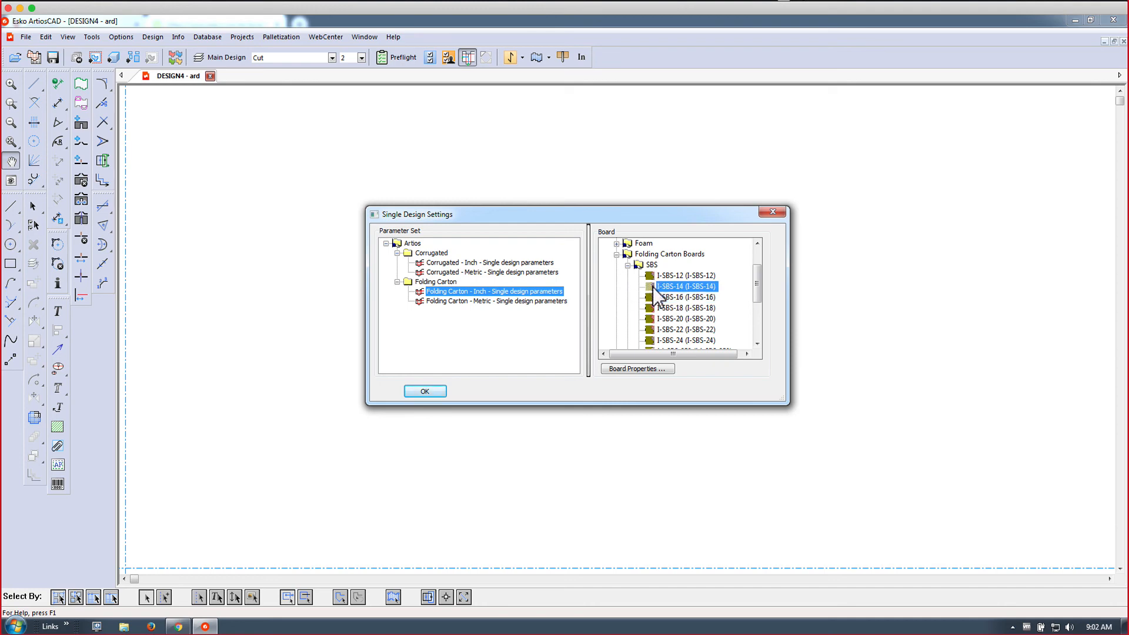
click(427, 389)
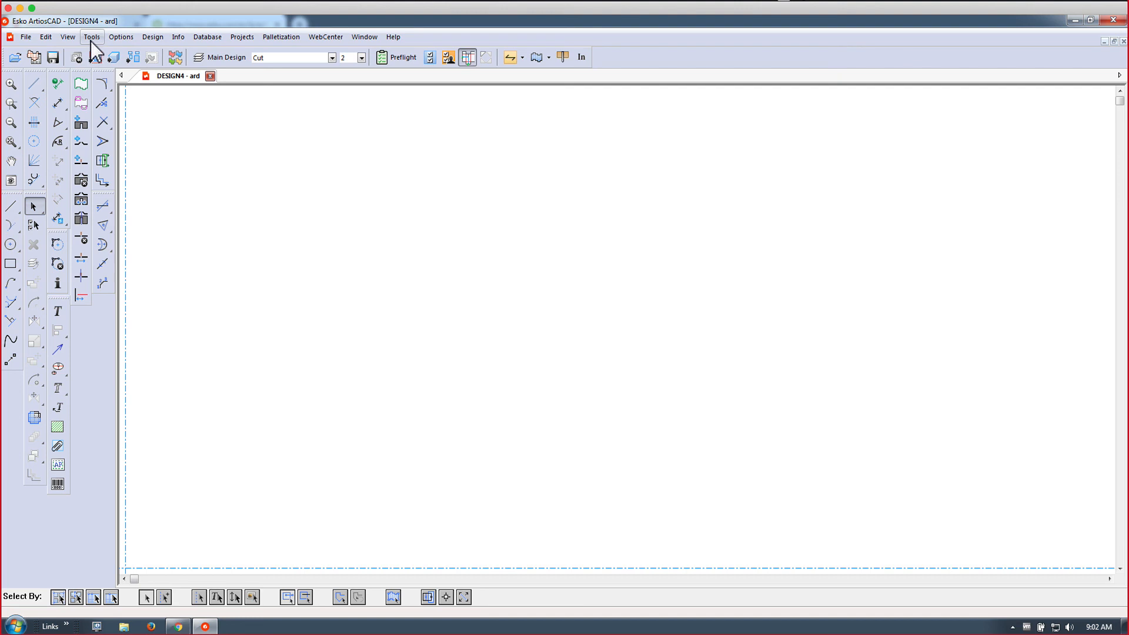
click(91, 40)
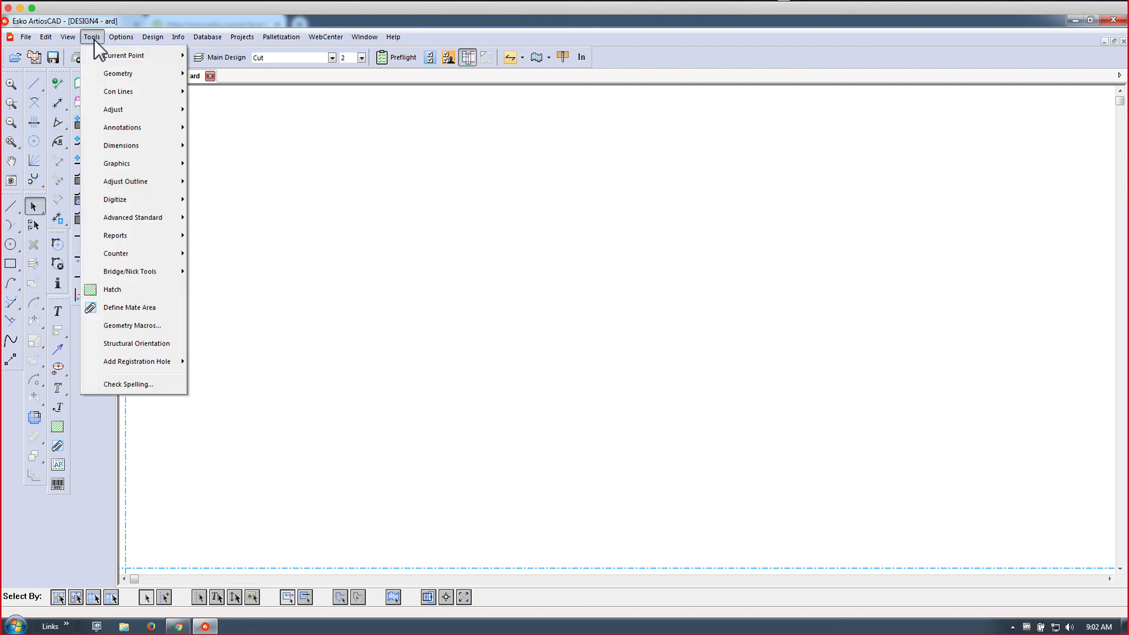
mouse_move(122, 39)
mouse_move(89, 57)
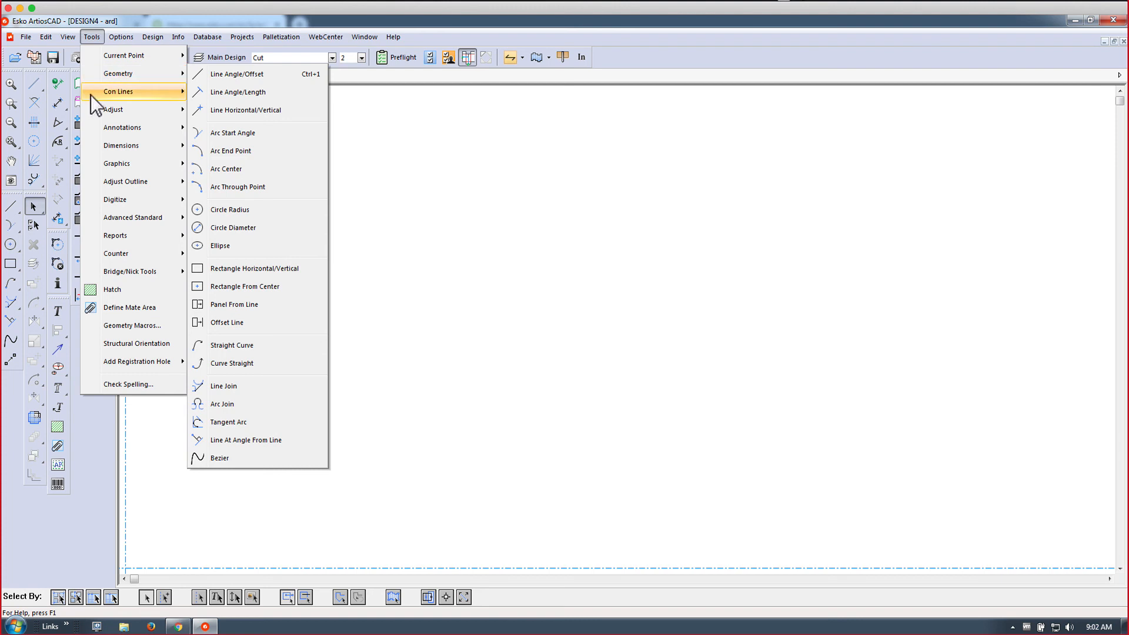
mouse_move(90, 96)
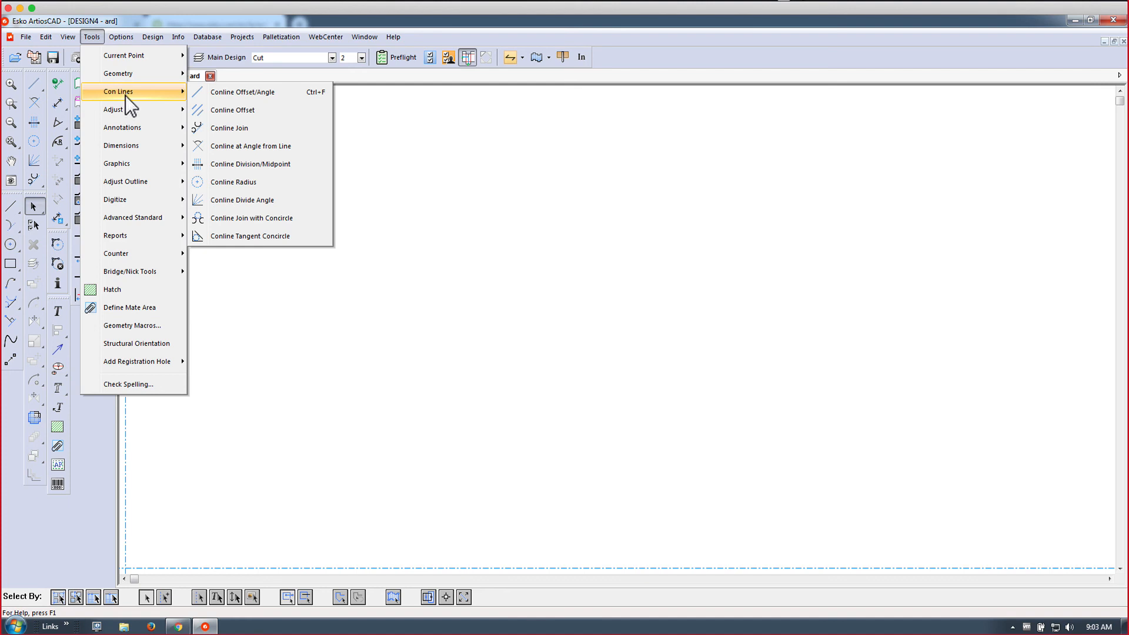
mouse_move(127, 111)
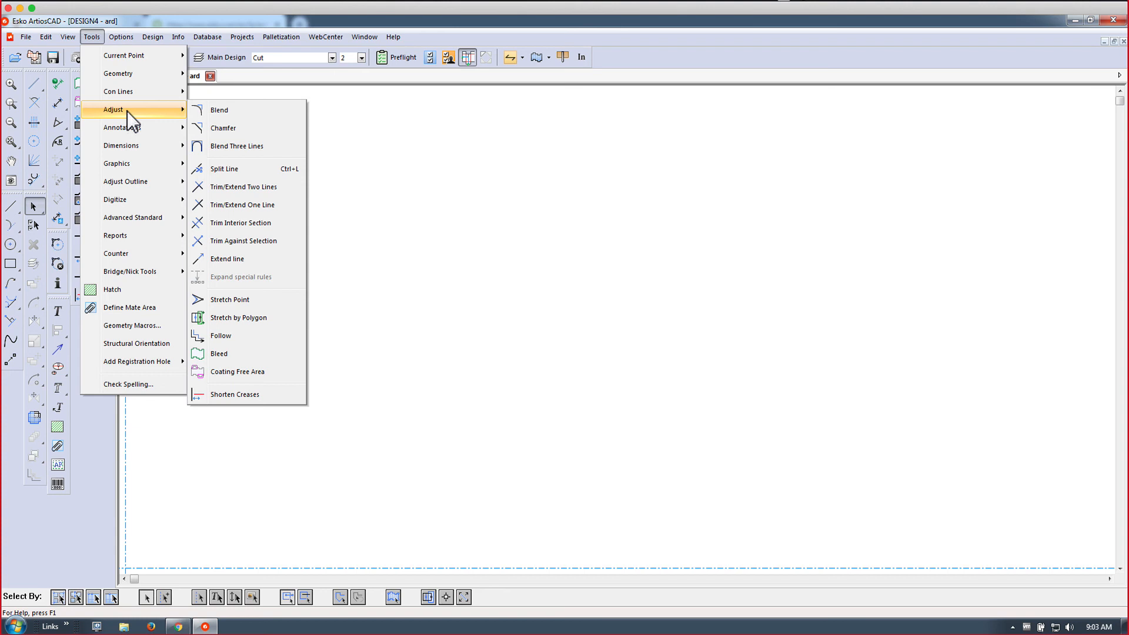
mouse_move(153, 134)
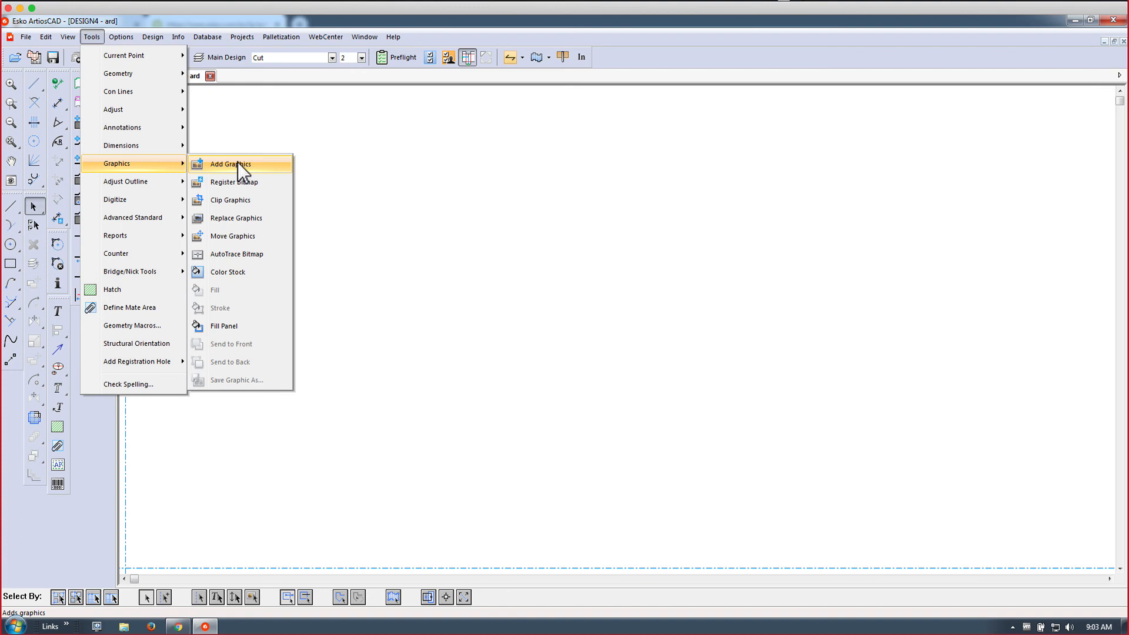
click(295, 104)
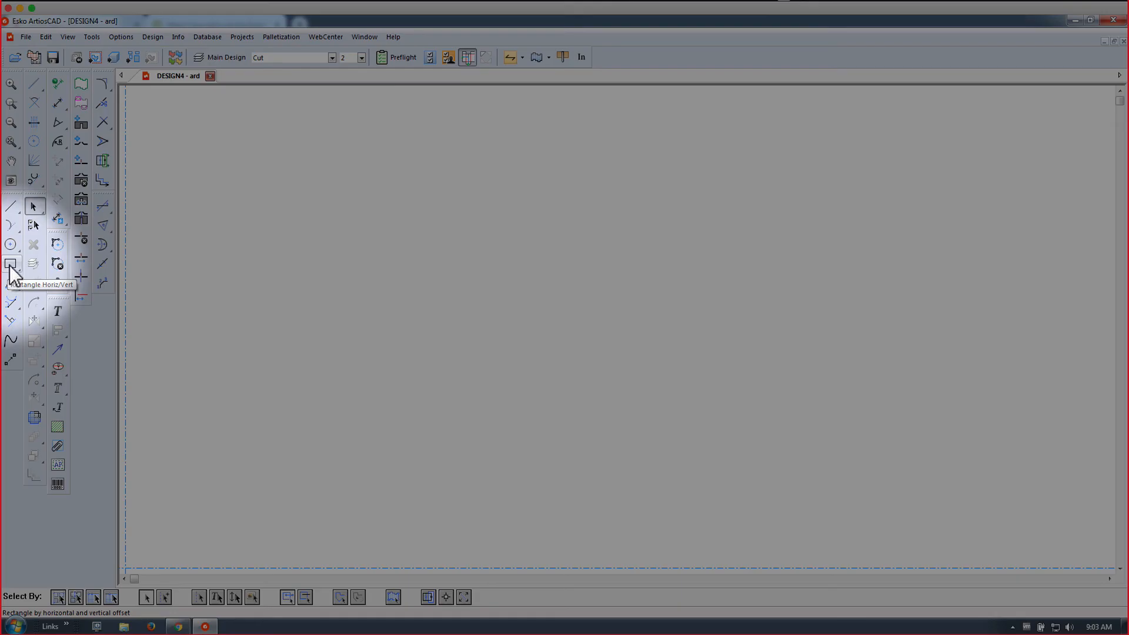
Draw a rectangular panel 5 inches wide and 15 inches high from the origin.
click(10, 267)
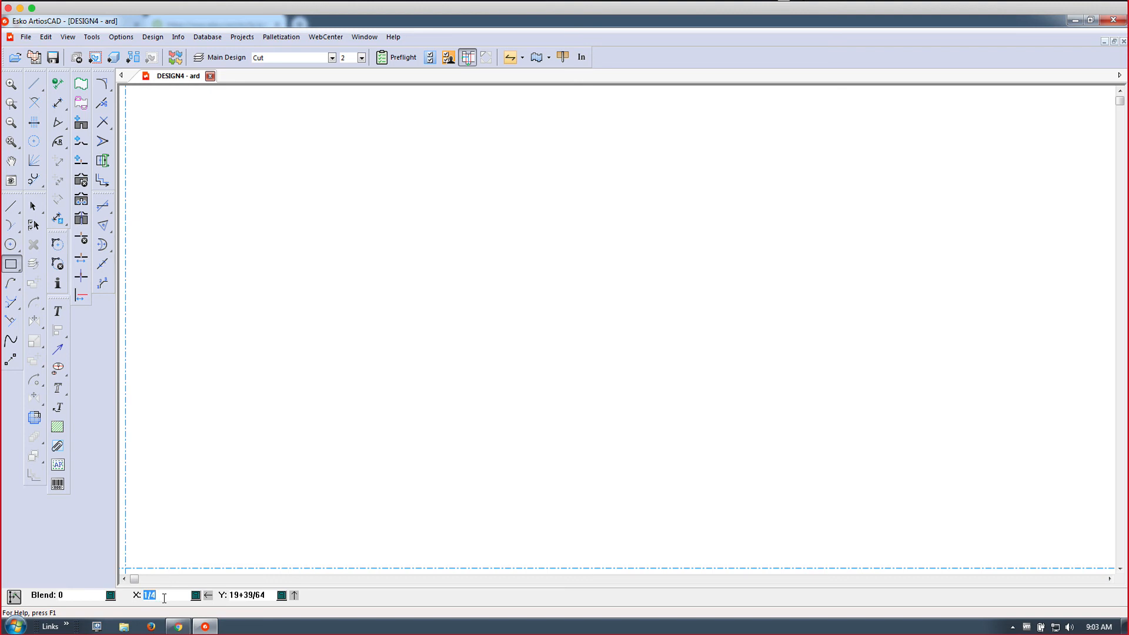
click(125, 567)
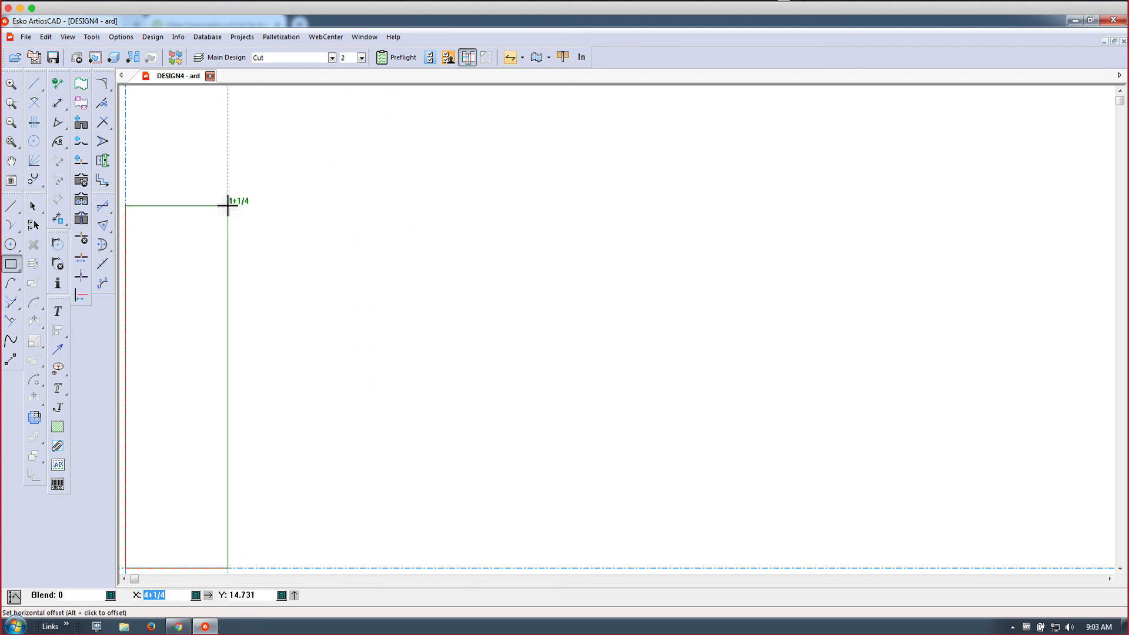
text(5)
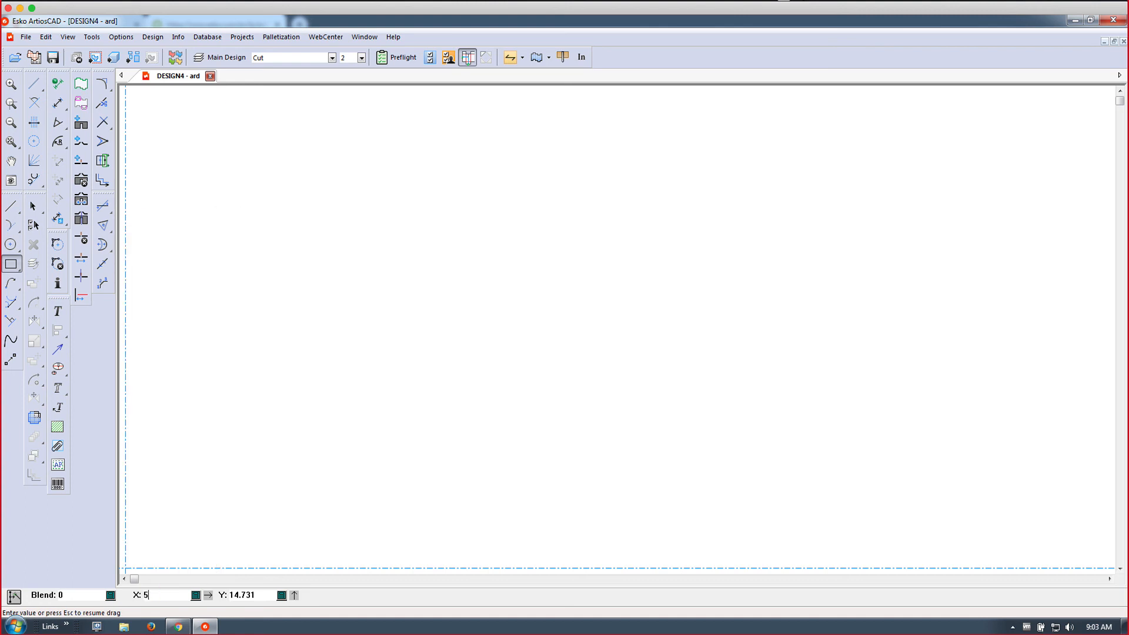
key(Tab)
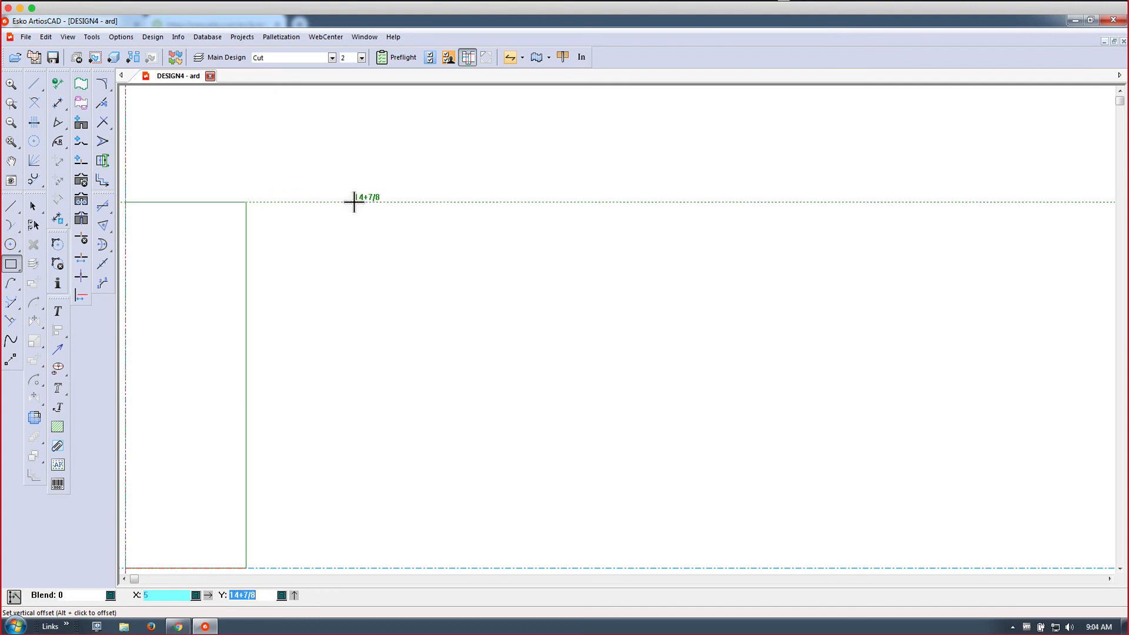
text(15)
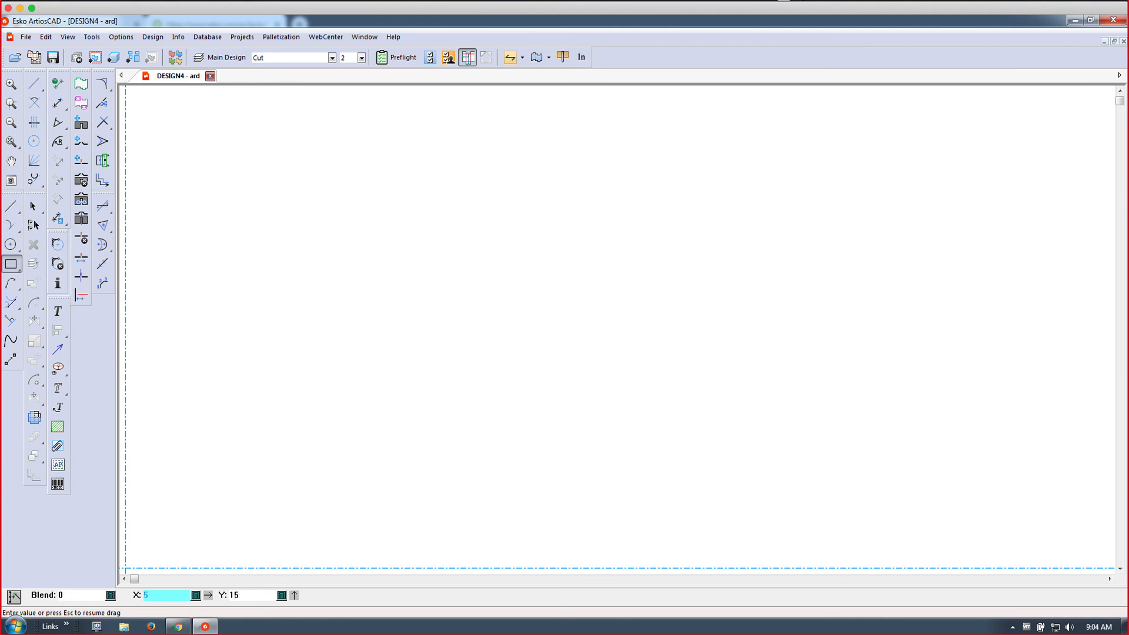
key(Return)
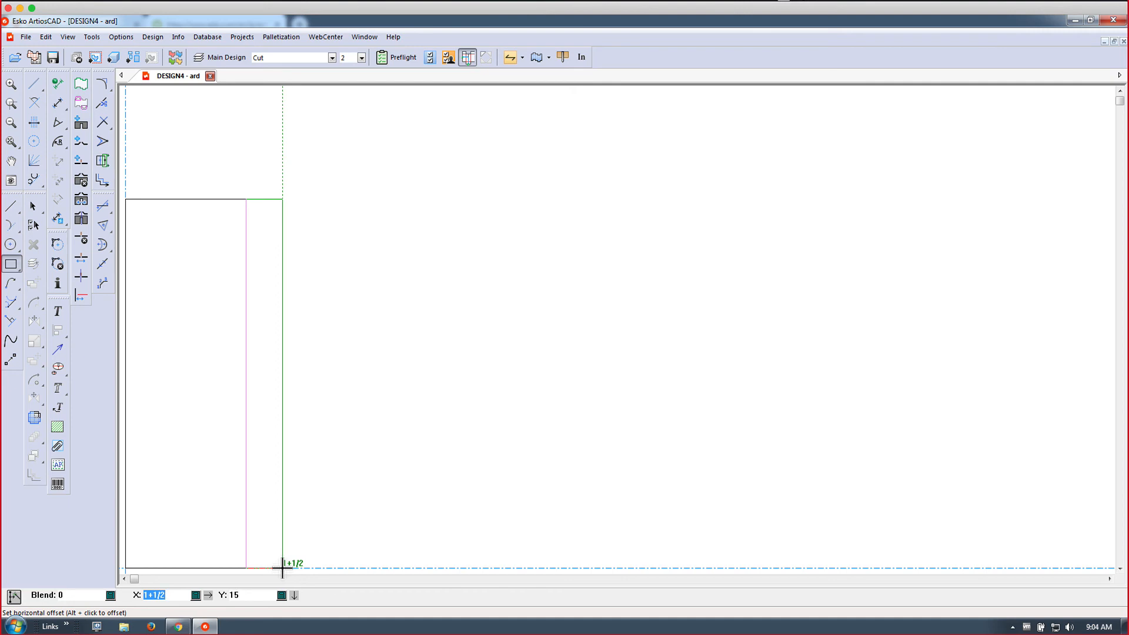
Add a 1 by 15 inch rectangle along the first panel's right edge, and another 5 by 15 inch rectangle beside it.
text(1)
key(Tab)
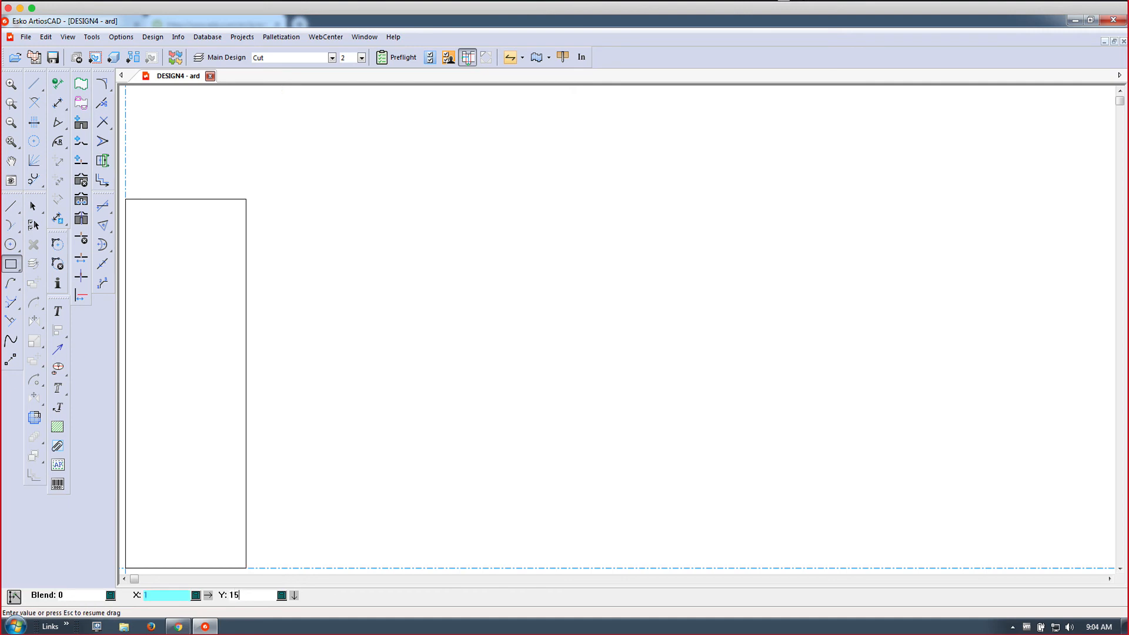
key(Return)
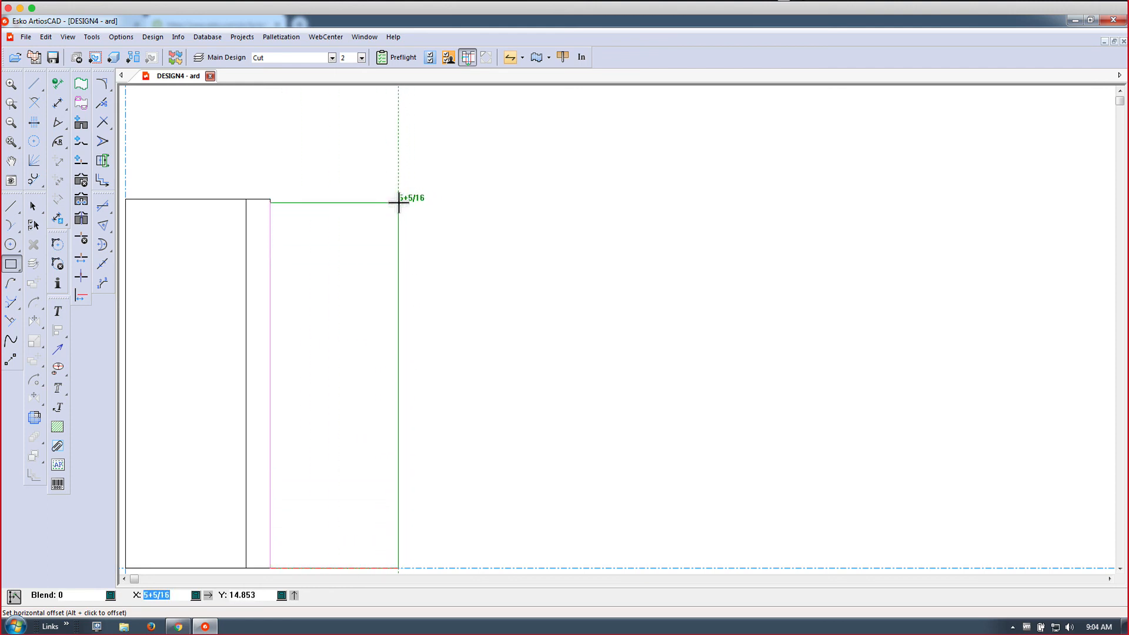
text(5)
key(Tab)
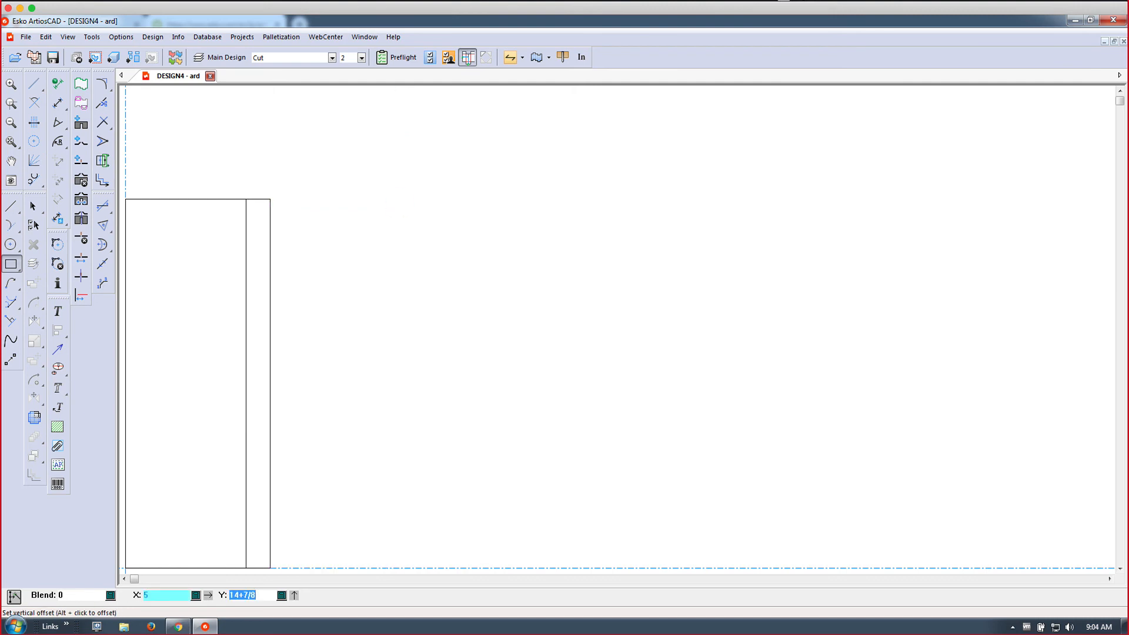
key(Return)
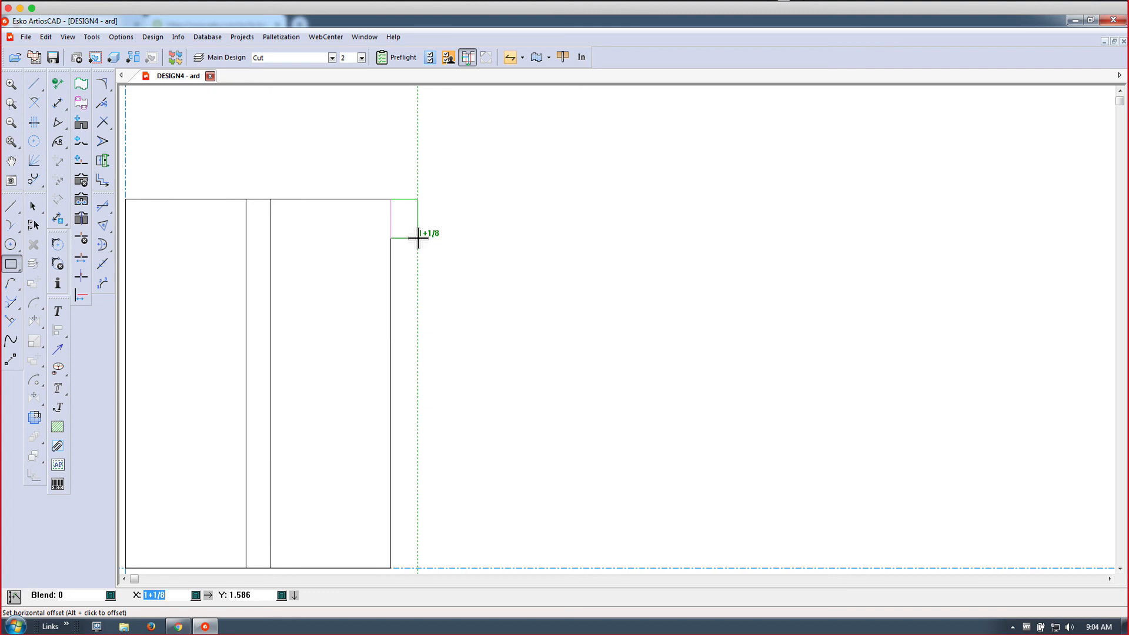
key(Tab)
key(Tab)
click(418, 238)
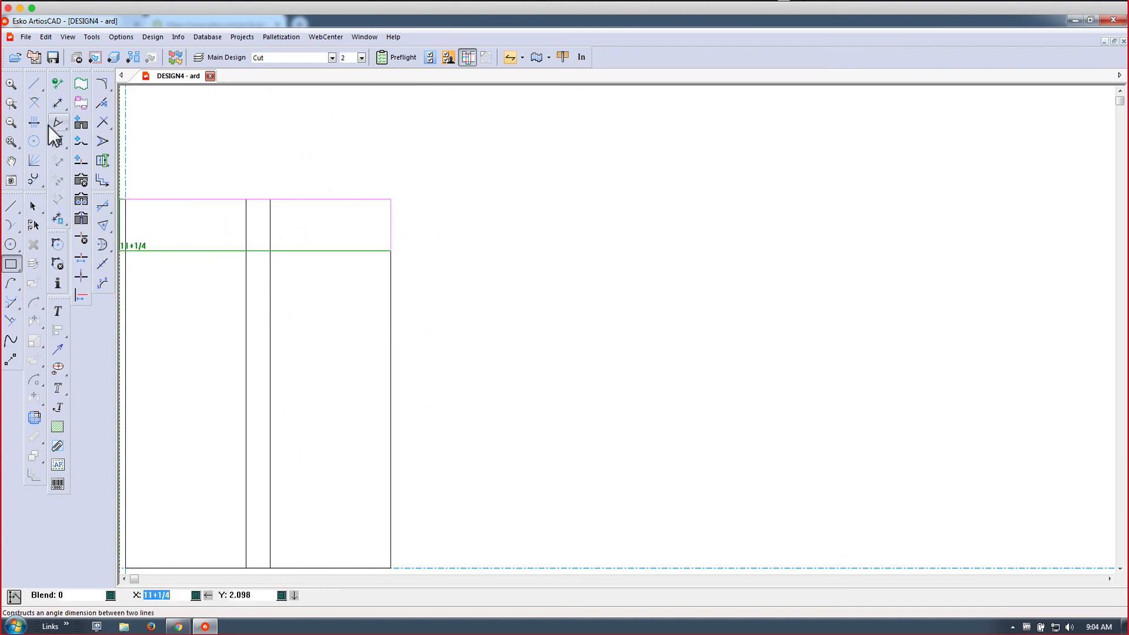
click(391, 201)
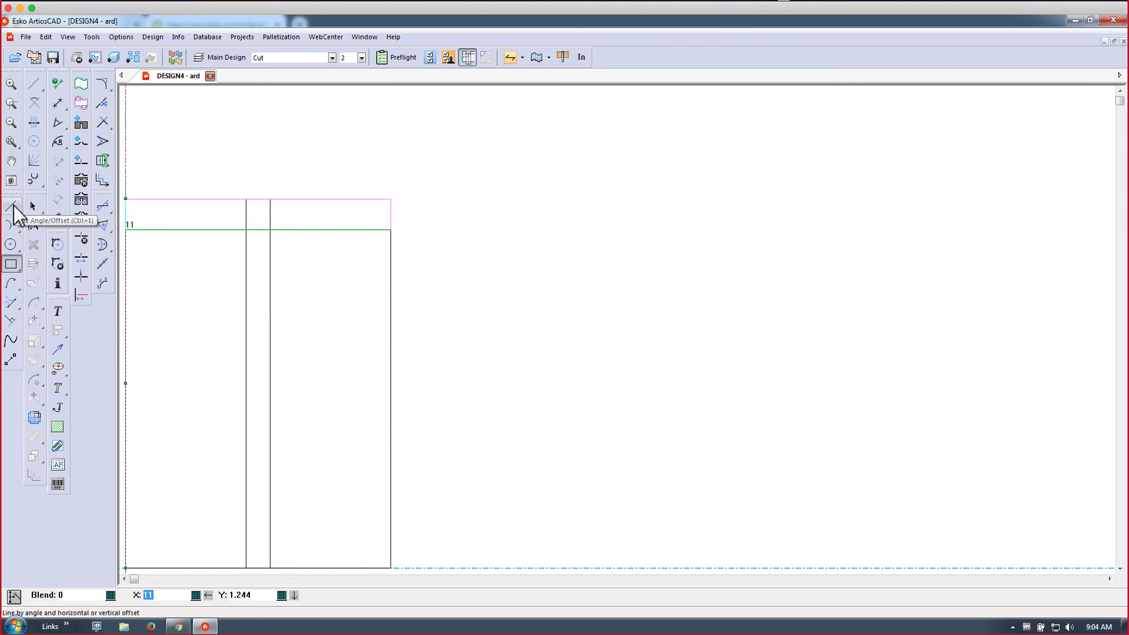
click(11, 207)
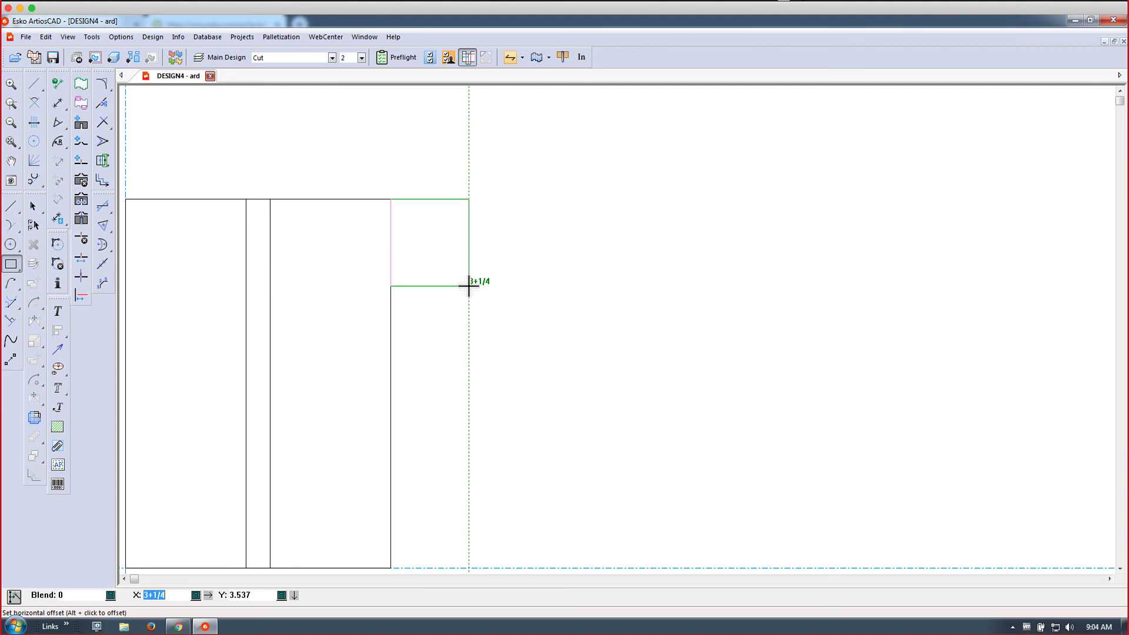
key(Escape)
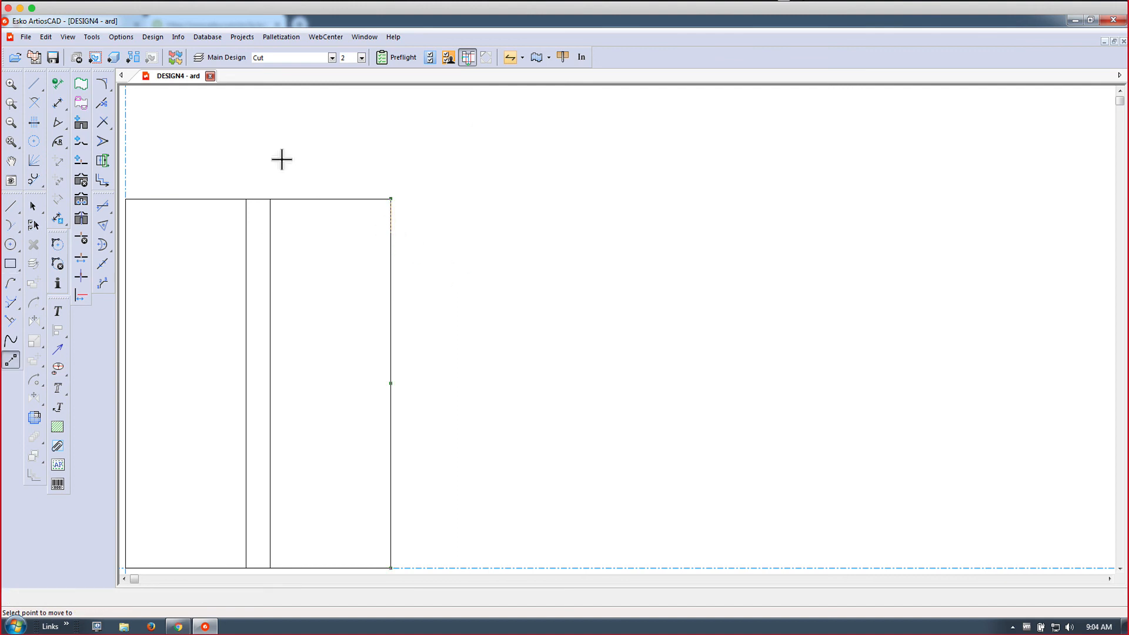
click(92, 37)
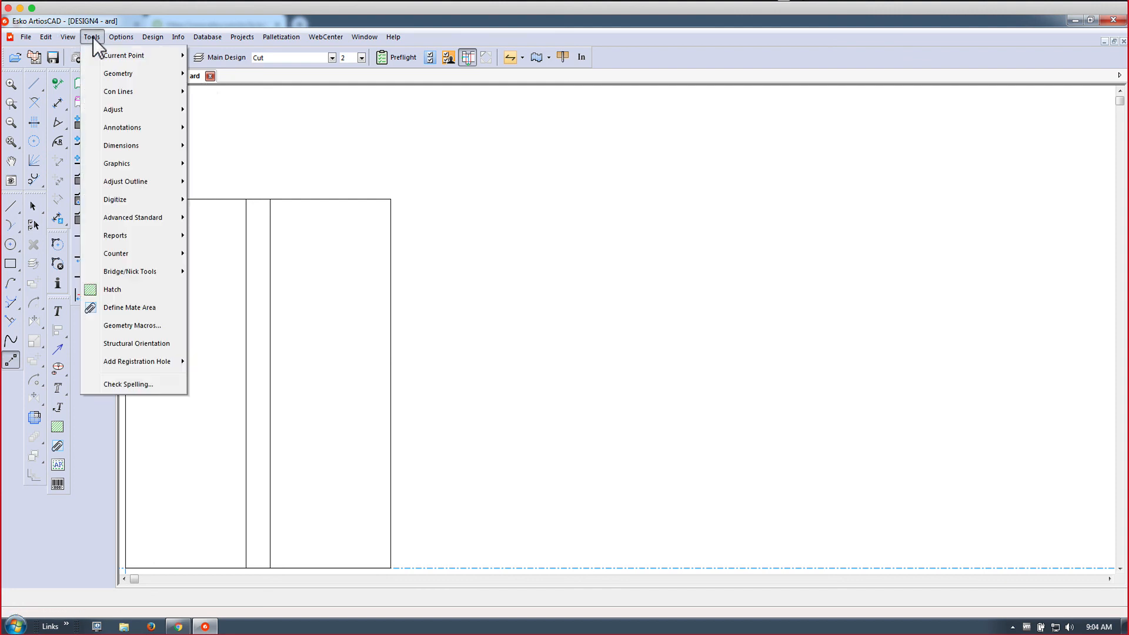
mouse_move(114, 37)
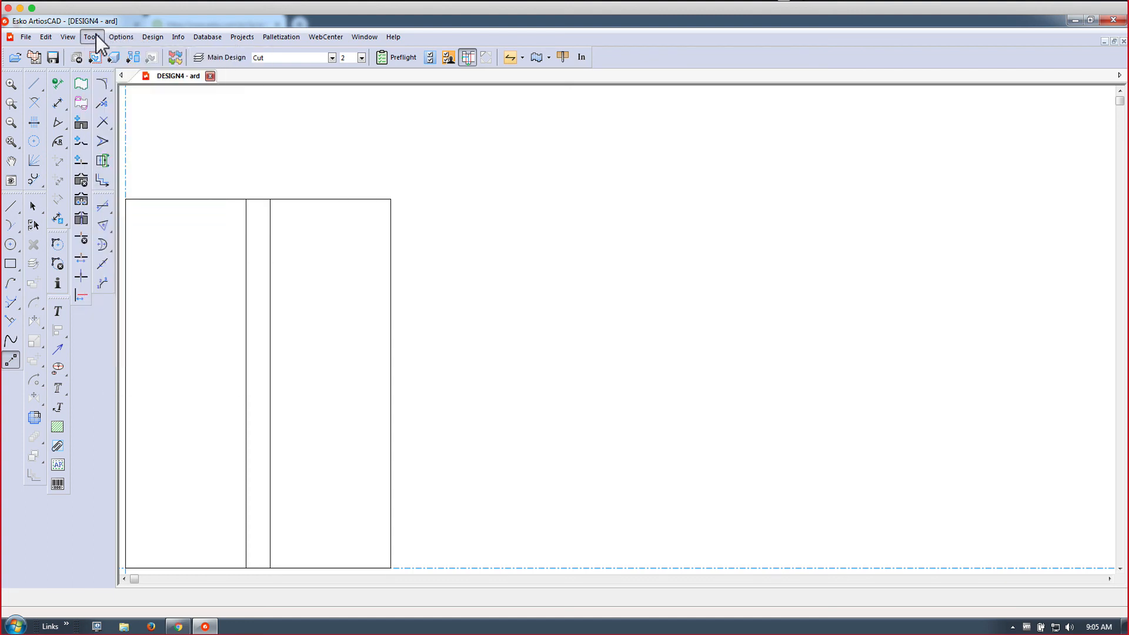
mouse_move(79, 36)
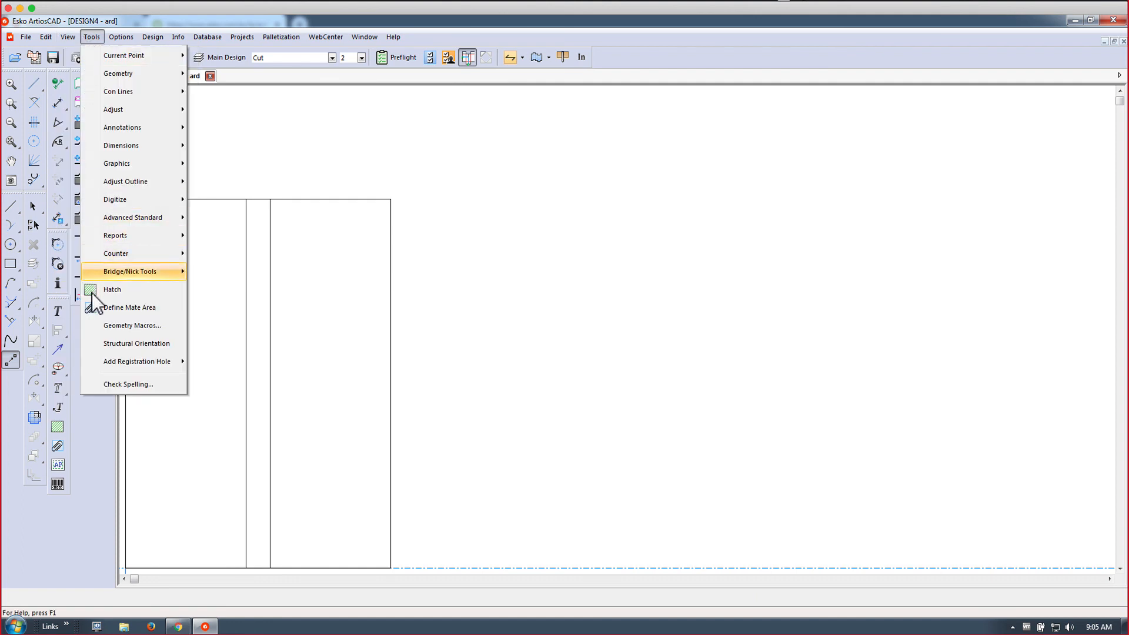
Browse the geometry macros catalog, previewing the graphic symbols, including Keep Dry Positive, and the Hanger 4 and Hanger 3 shapes.
click(92, 326)
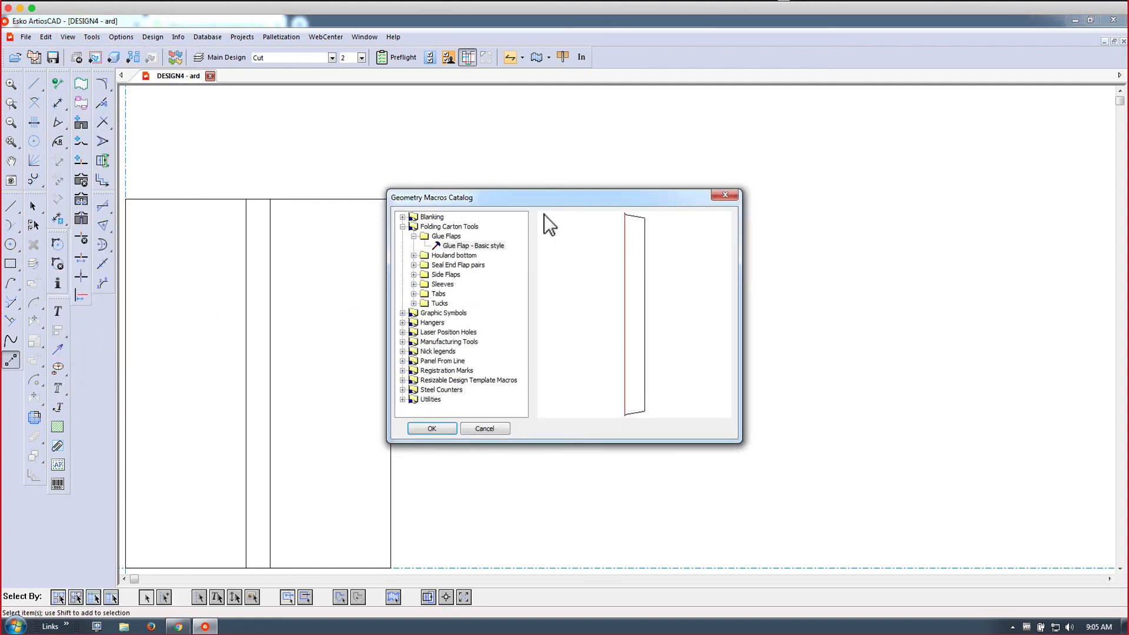
drag(555, 195, 662, 140)
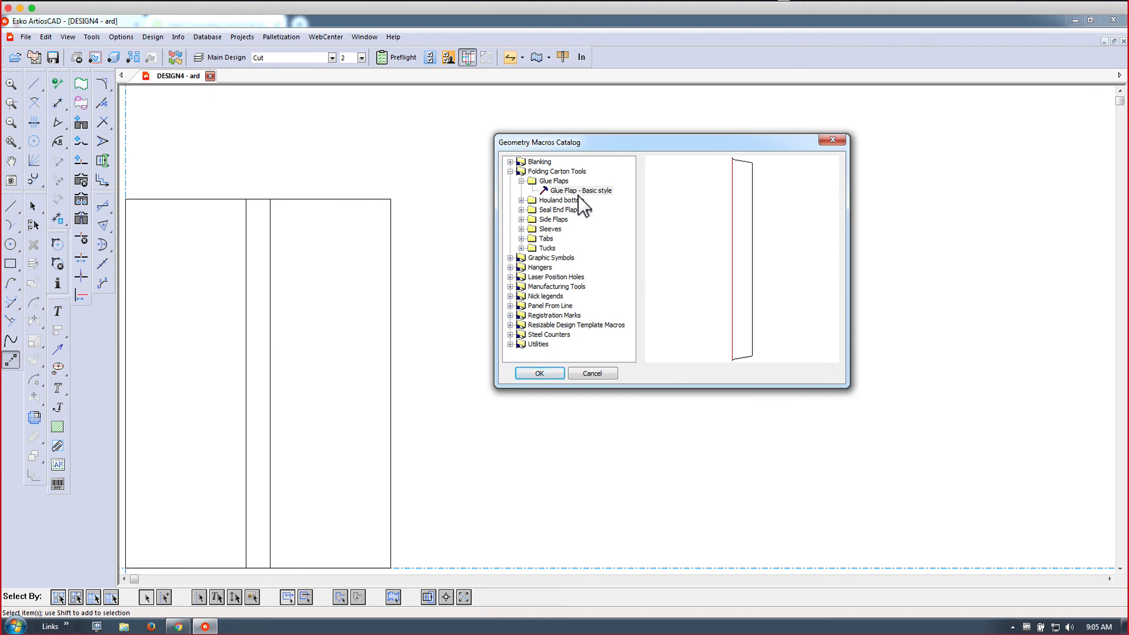
click(511, 258)
click(542, 268)
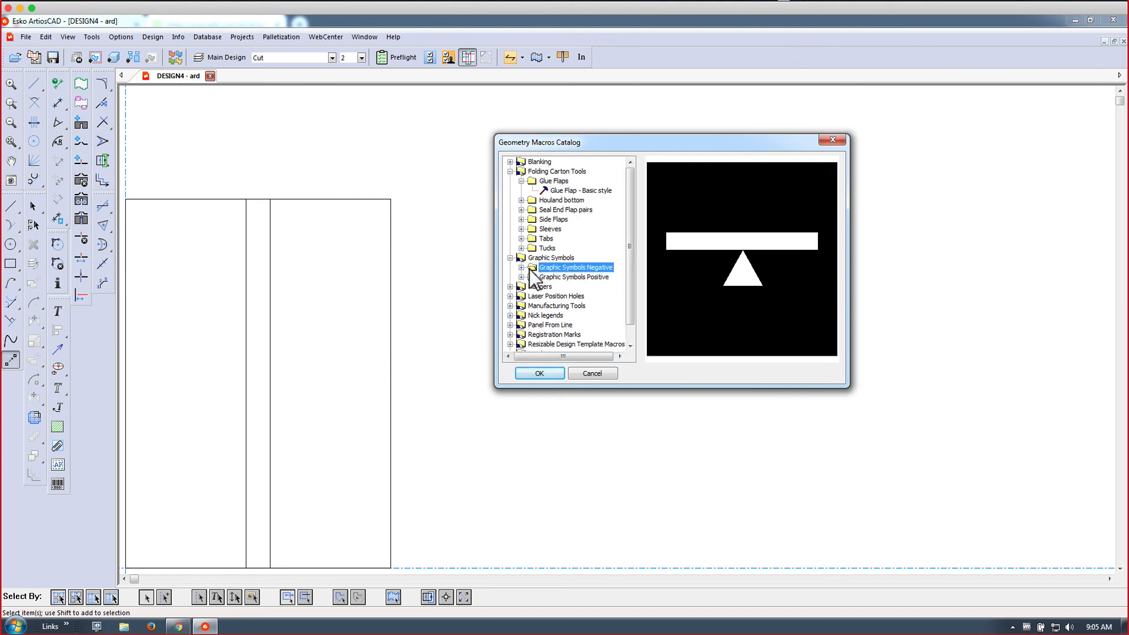
click(521, 277)
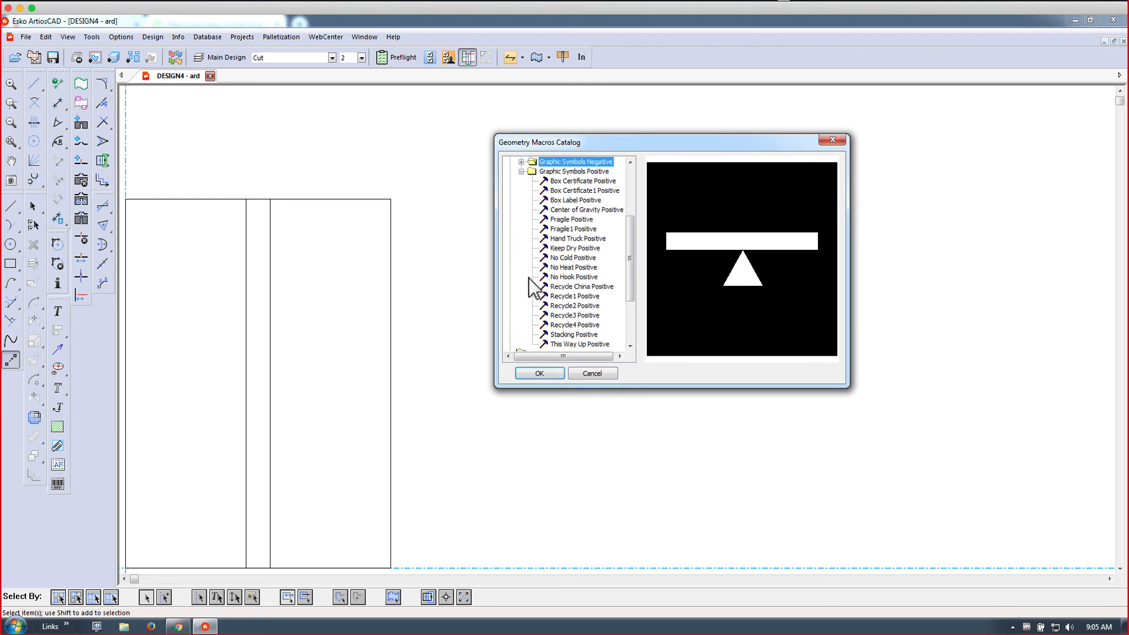
click(574, 266)
click(576, 247)
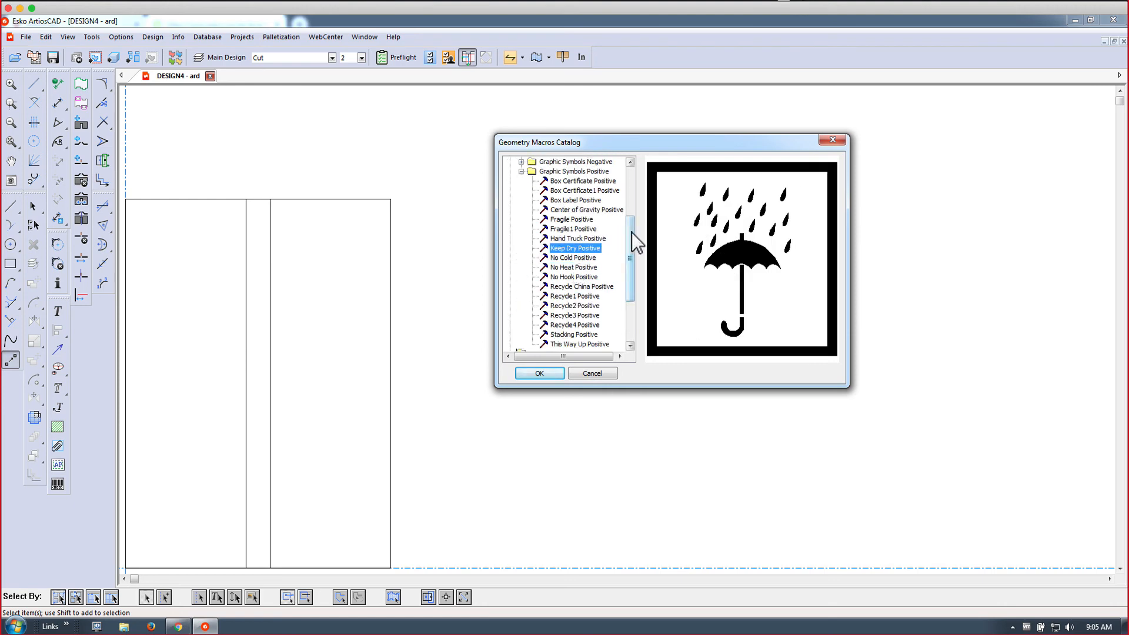
drag(631, 232, 627, 250)
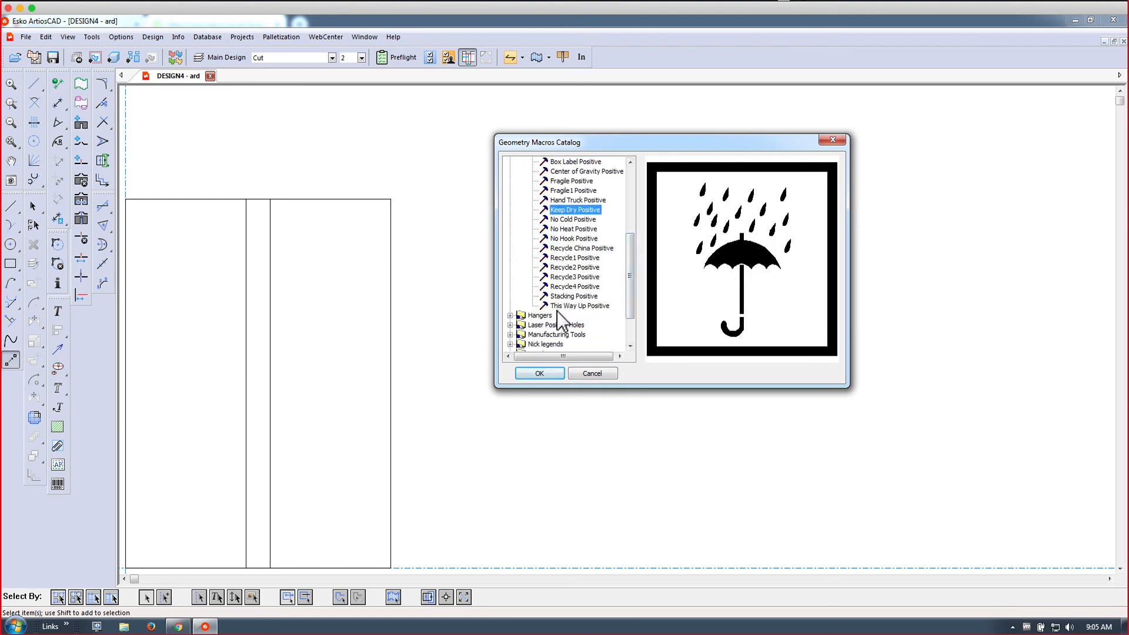
double_click(536, 315)
click(550, 296)
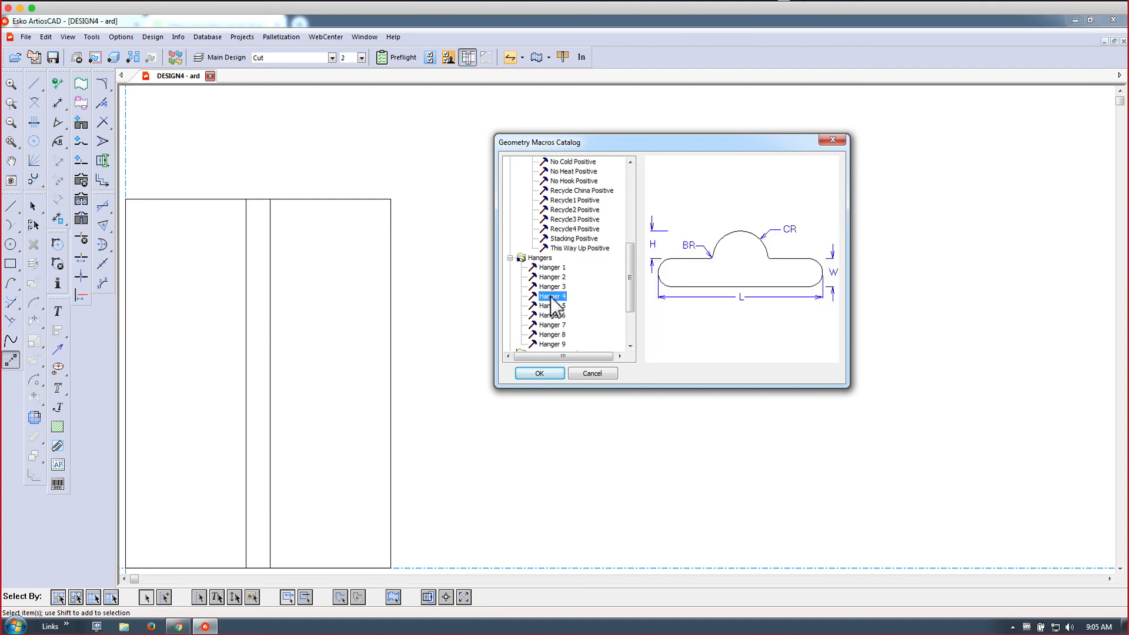
click(550, 286)
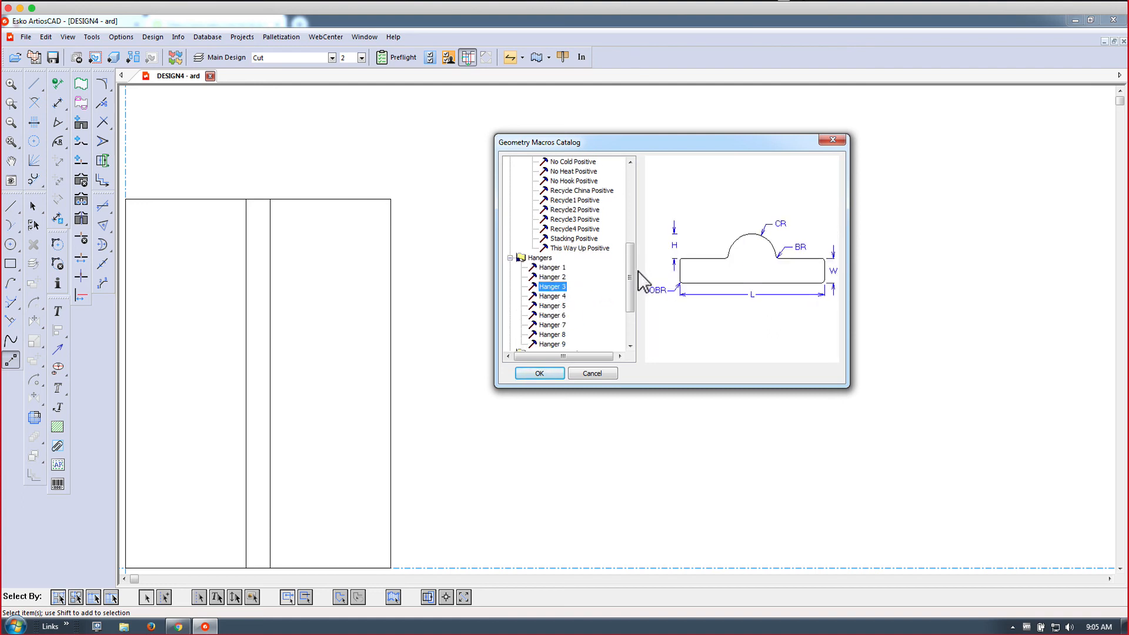
drag(630, 271, 632, 195)
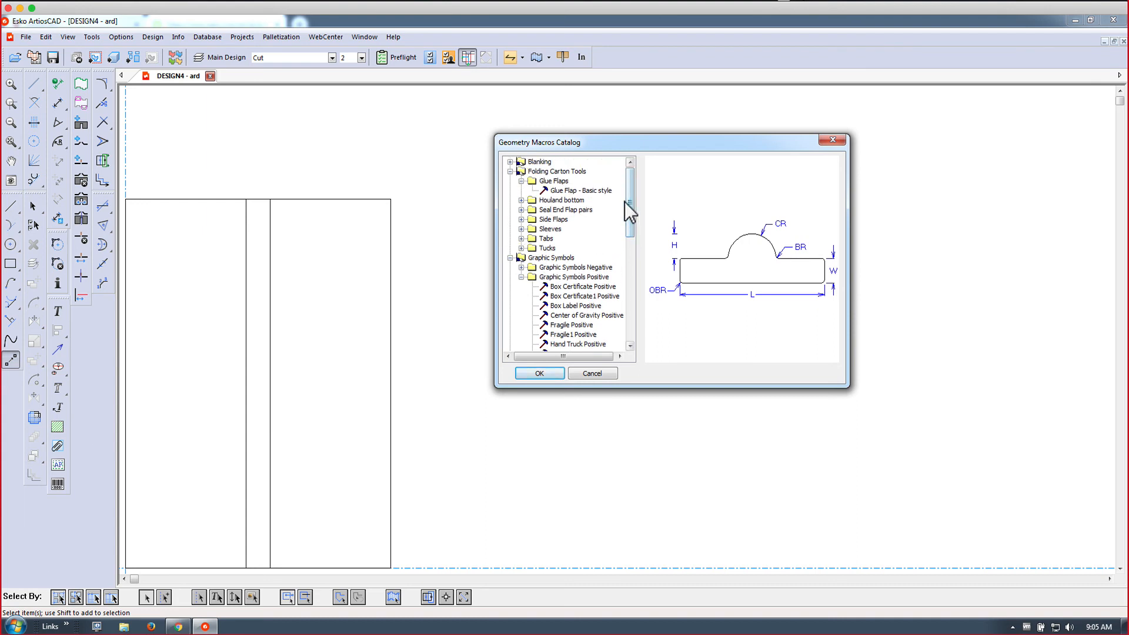
Add a basic-style glue flap macro with a depth of 15 inches, placed at the lower-right corner of the last panel.
click(582, 190)
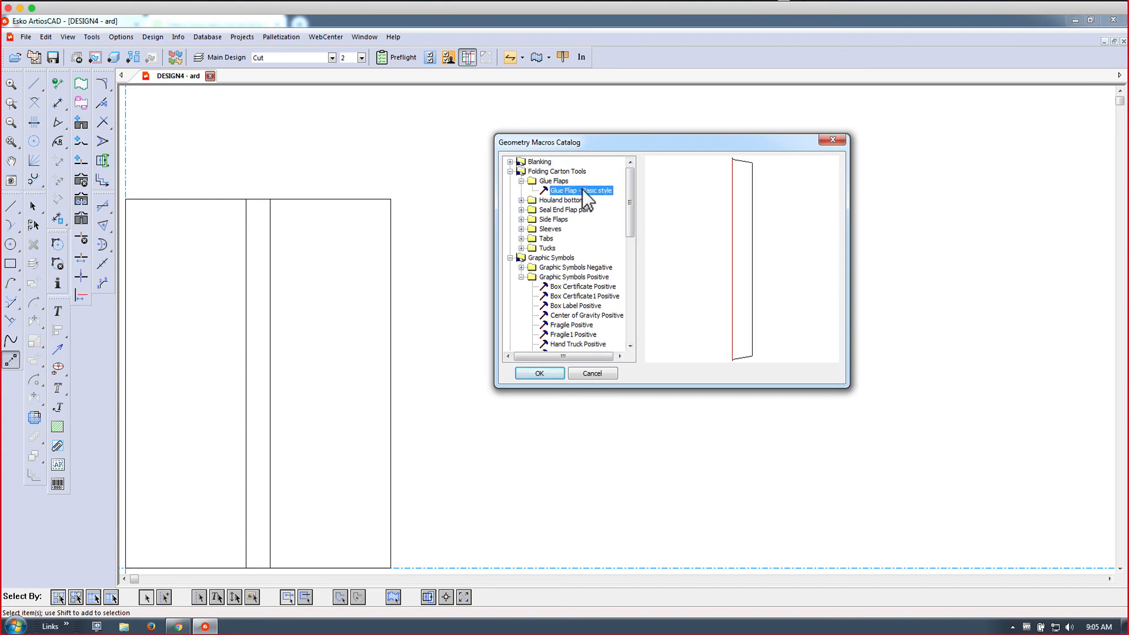
click(539, 372)
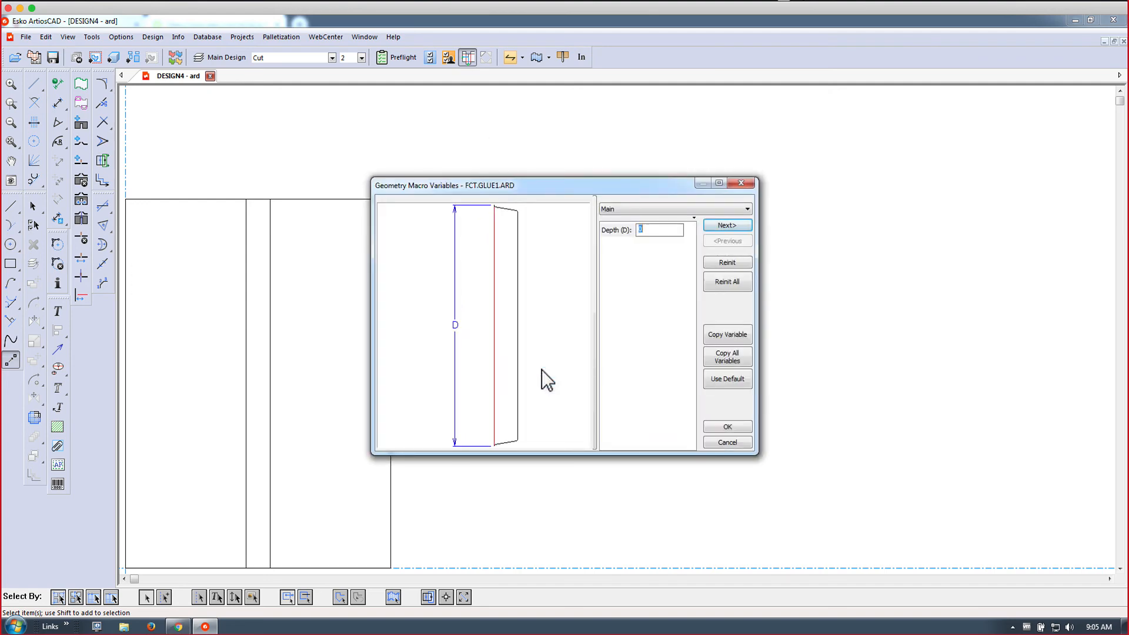
text(15)
click(710, 227)
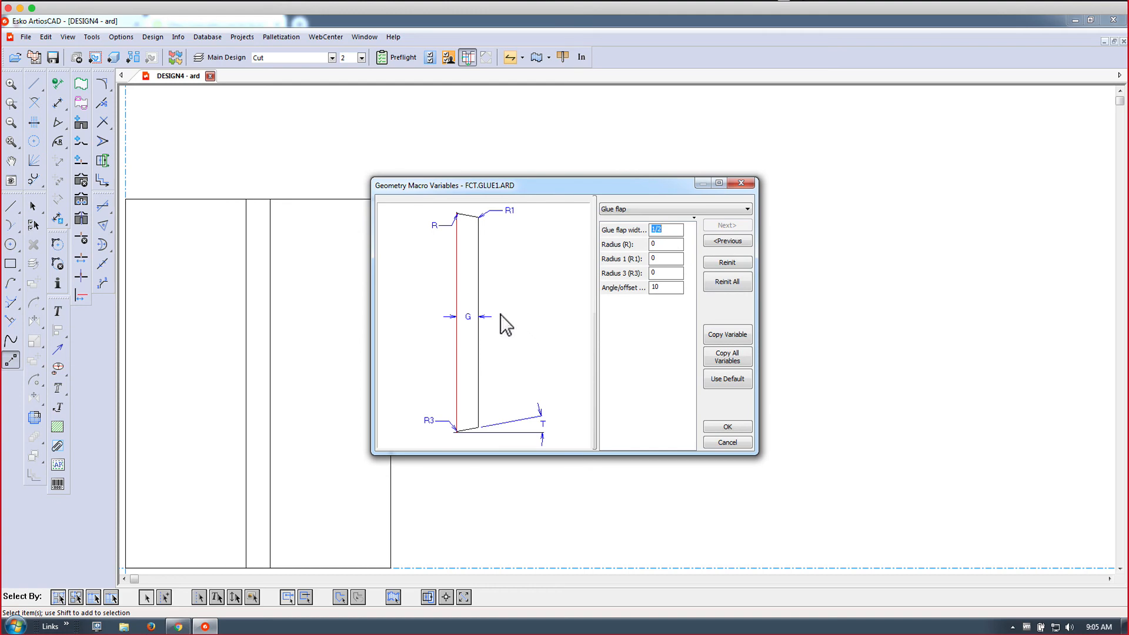
click(712, 426)
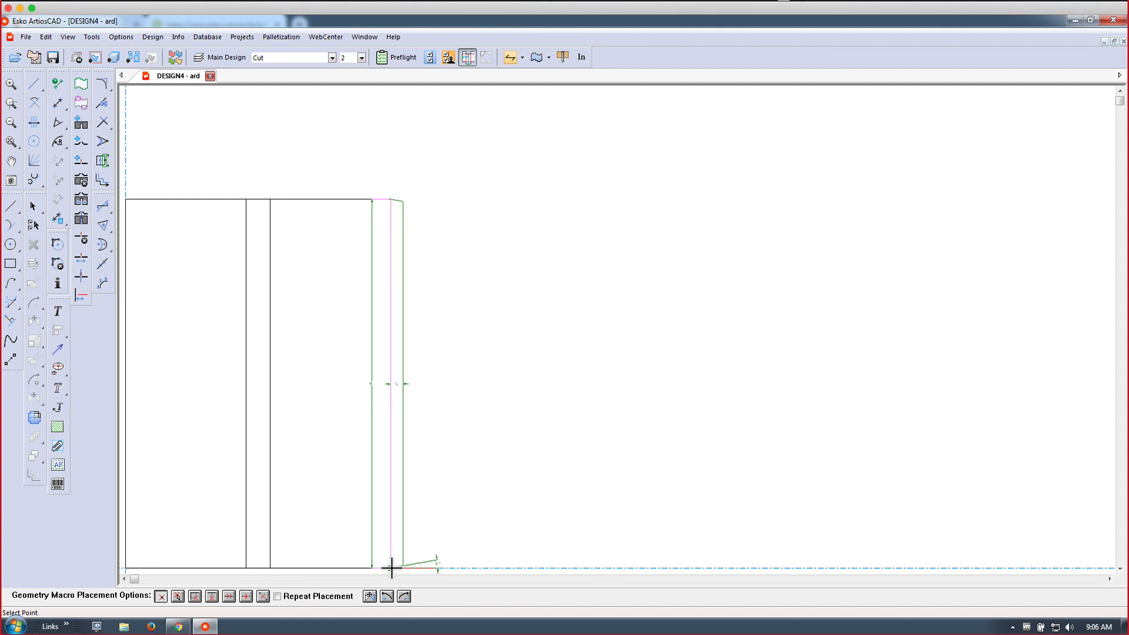
click(391, 567)
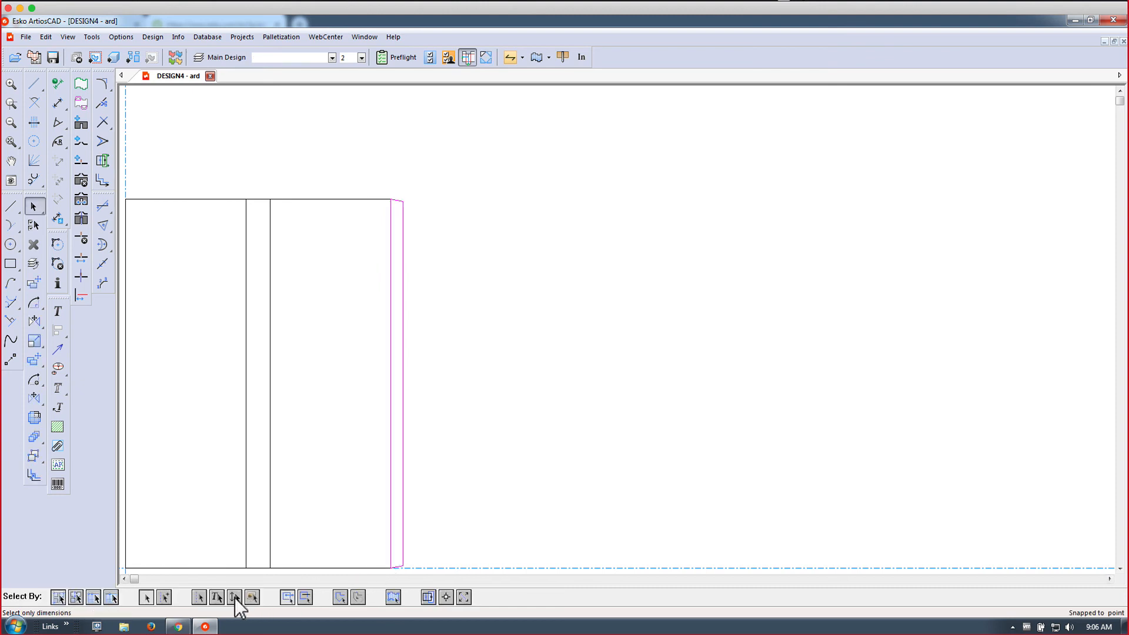
click(507, 386)
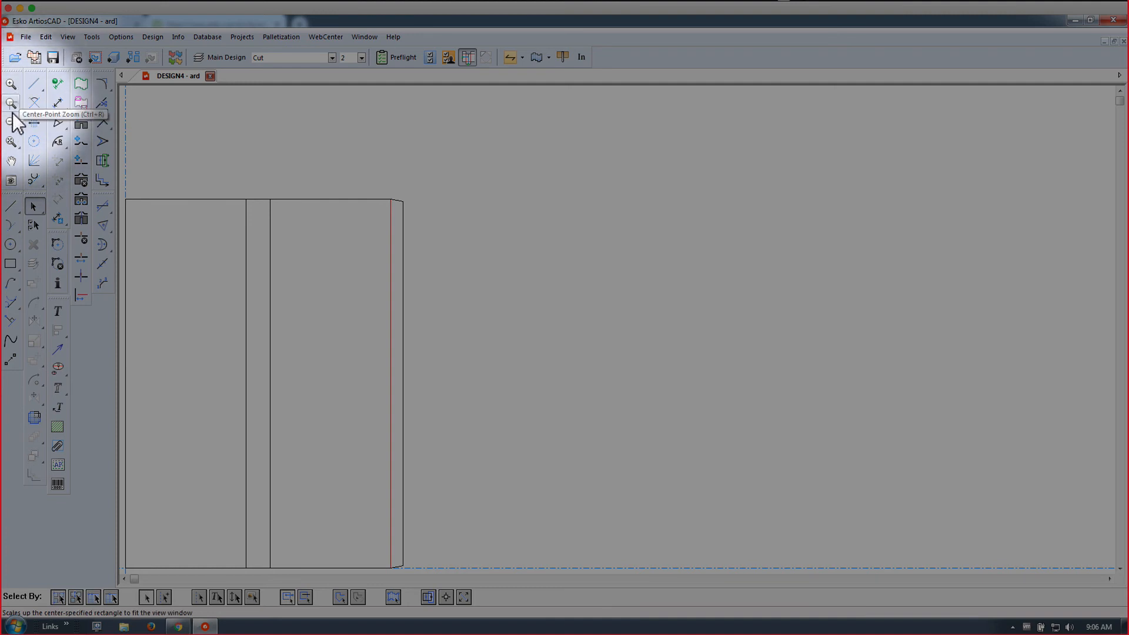
Look at the design's layer list, which holds the Main Design layer, and close it without making changes.
click(12, 160)
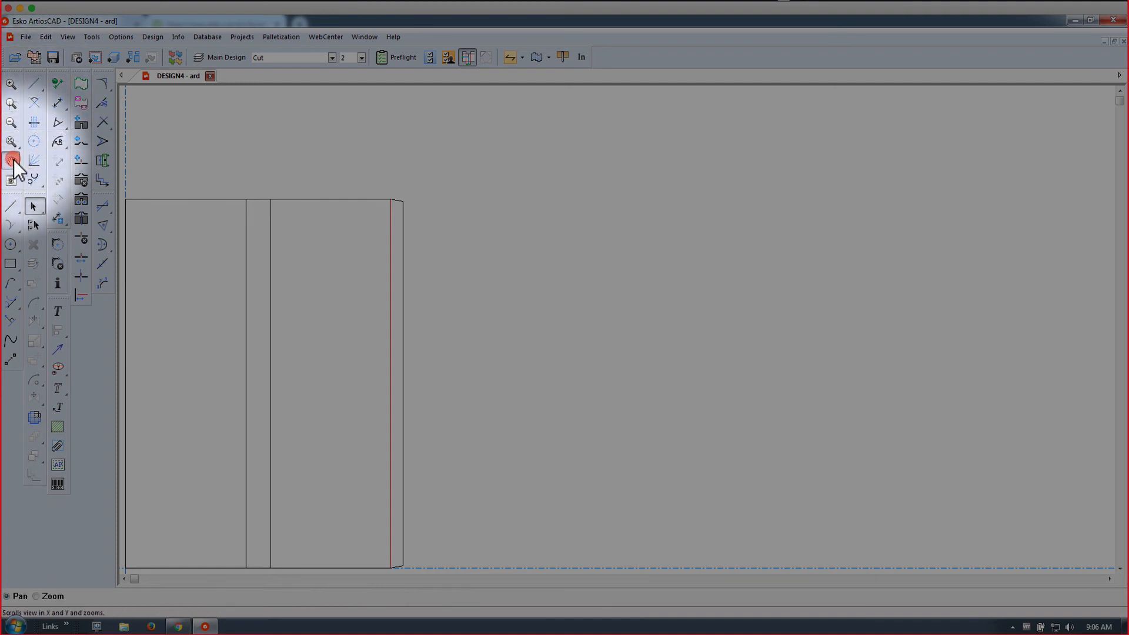
drag(207, 287, 505, 258)
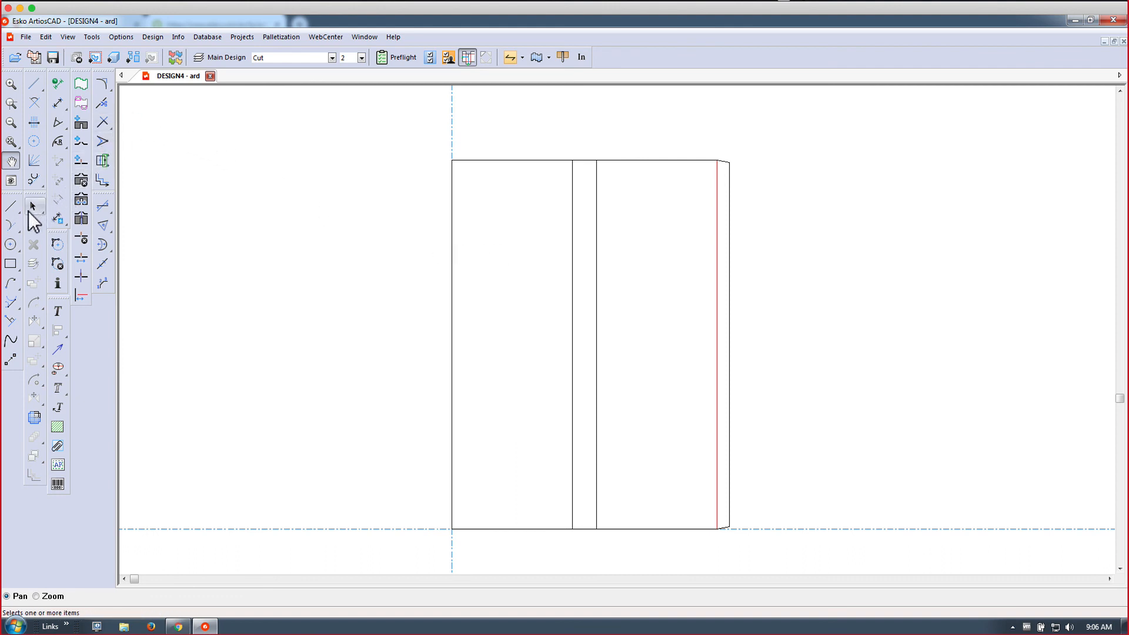
click(30, 213)
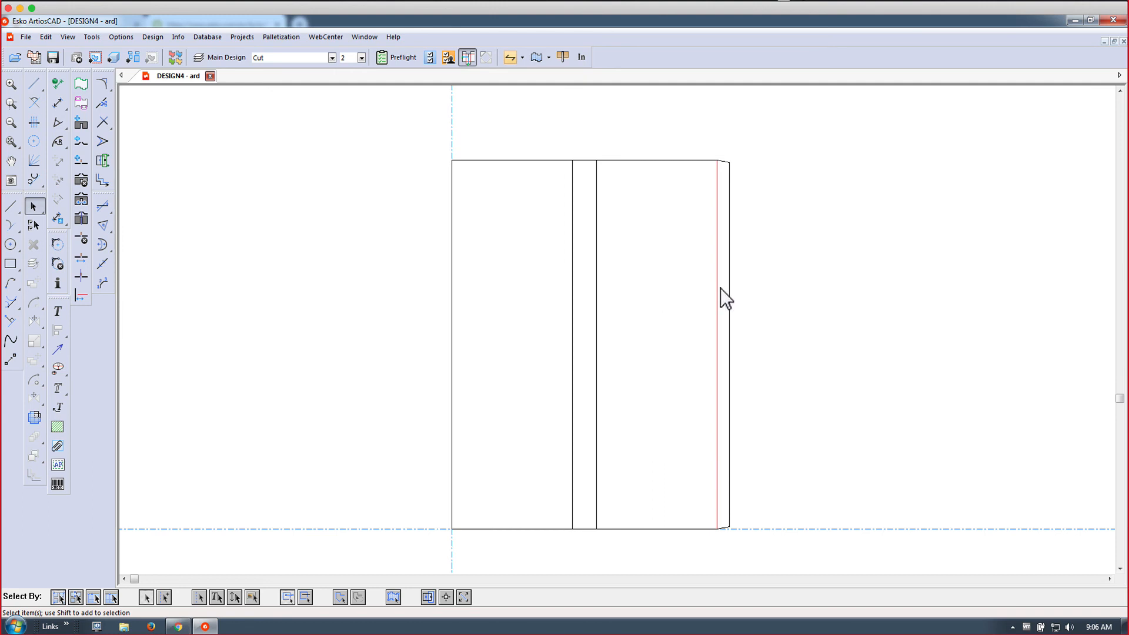
click(226, 59)
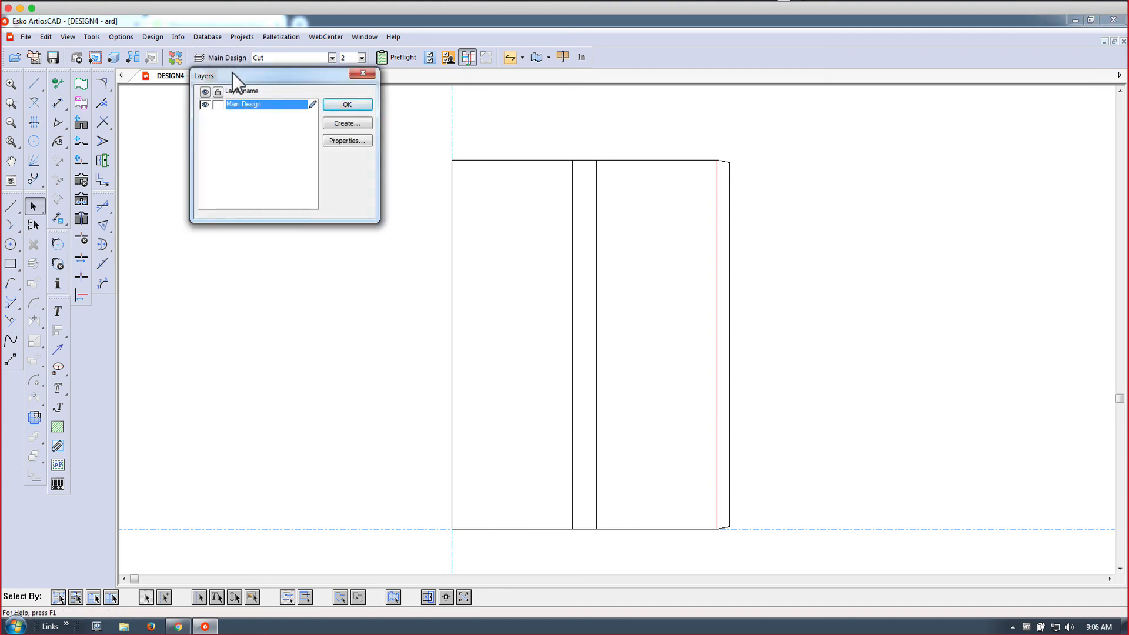
drag(231, 73, 282, 161)
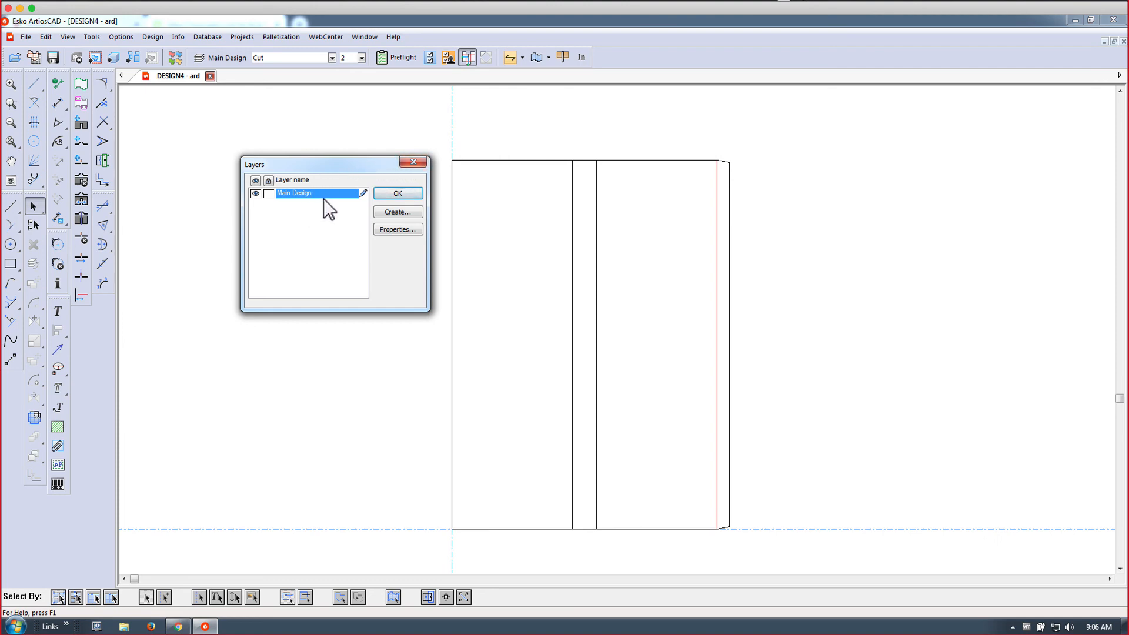
click(413, 164)
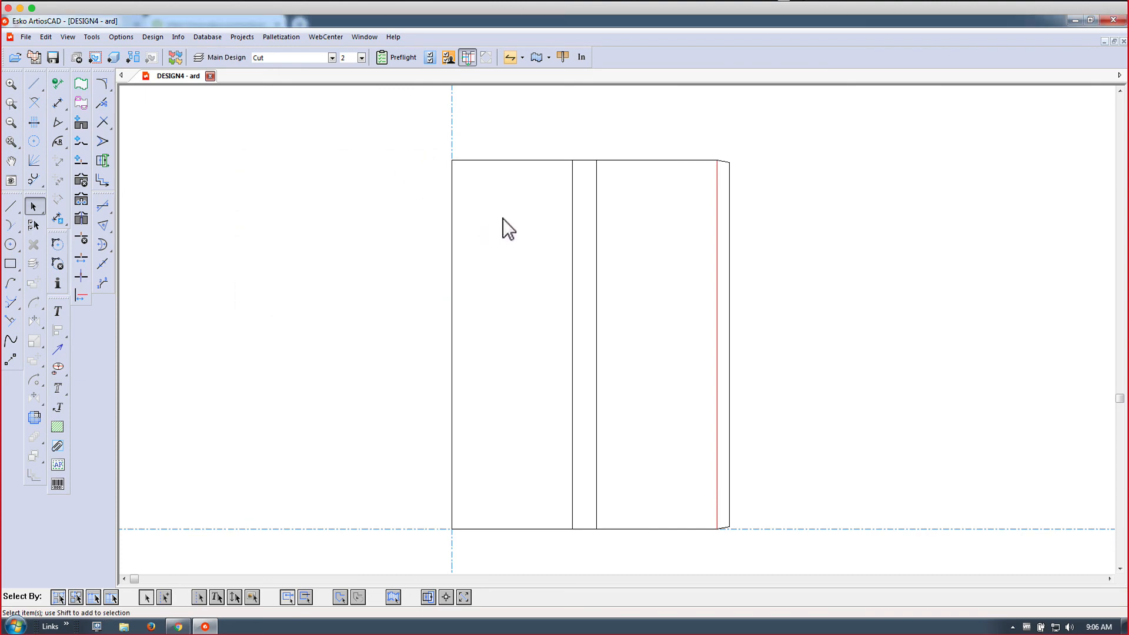
Change the two vertical lines bounding the narrow middle panel to the Crease line type.
drag(505, 218, 660, 266)
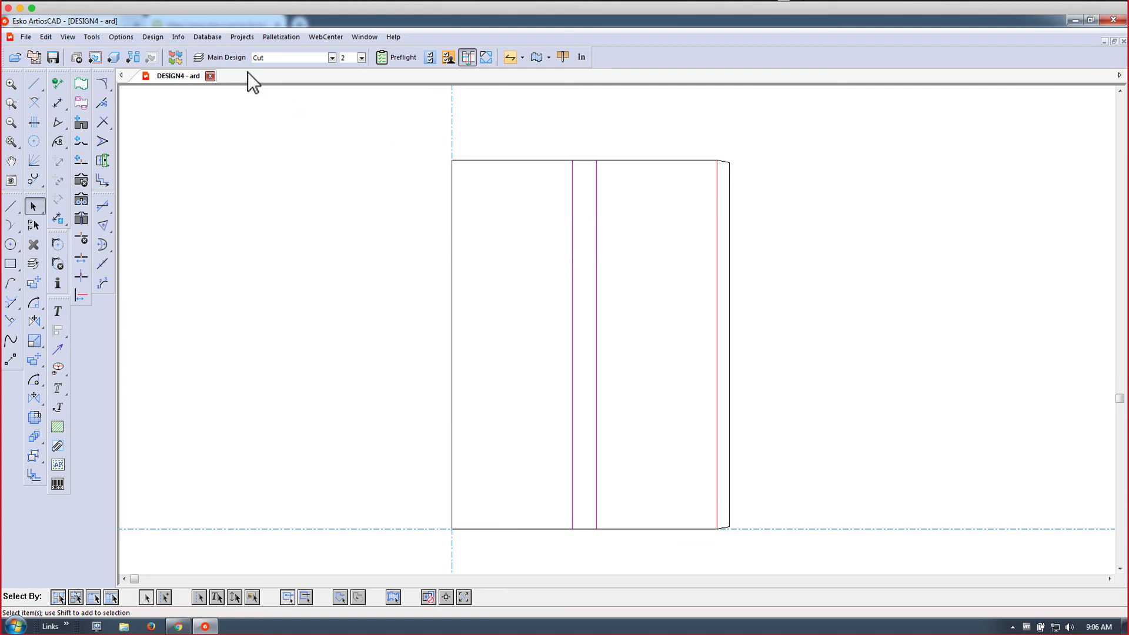
click(300, 58)
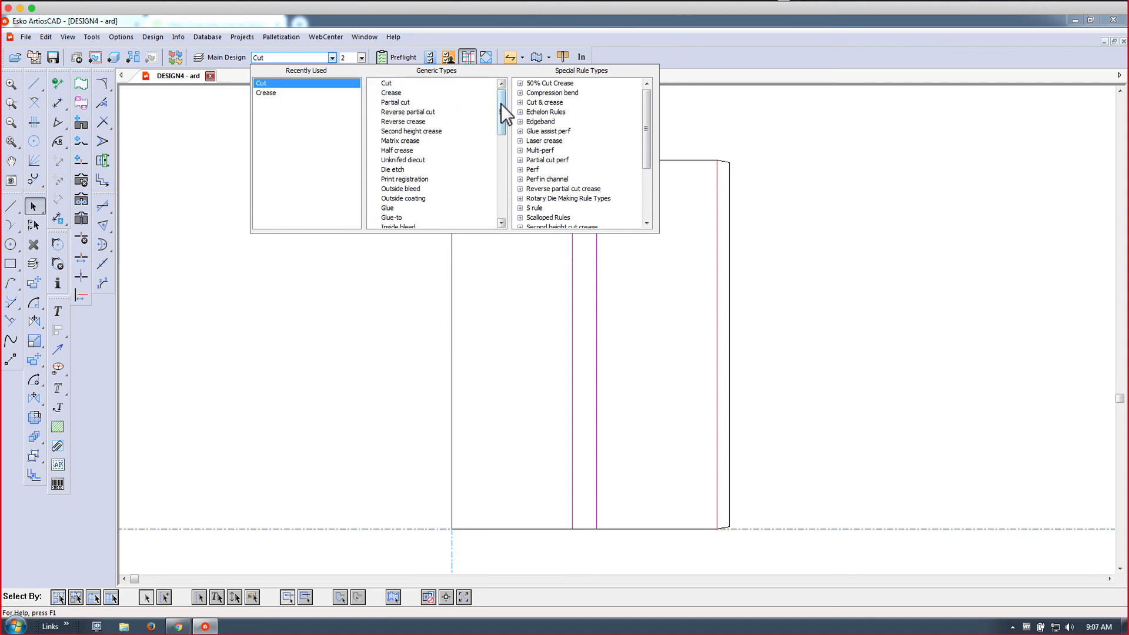
mouse_move(501, 105)
mouse_down()
mouse_move(499, 190)
mouse_move(498, 97)
mouse_up()
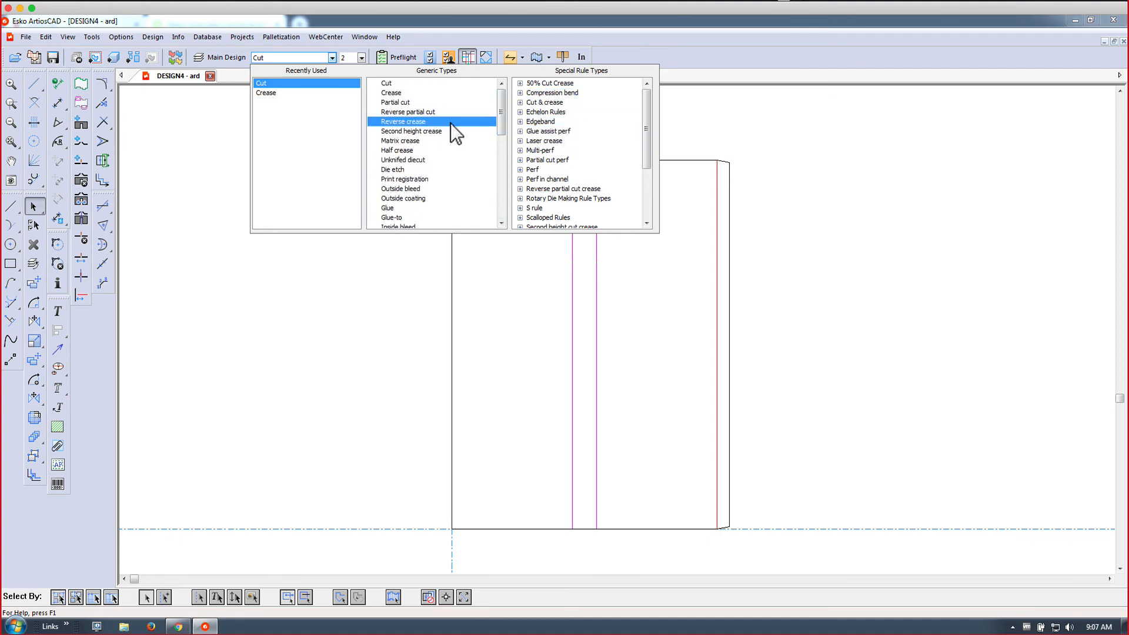
click(284, 94)
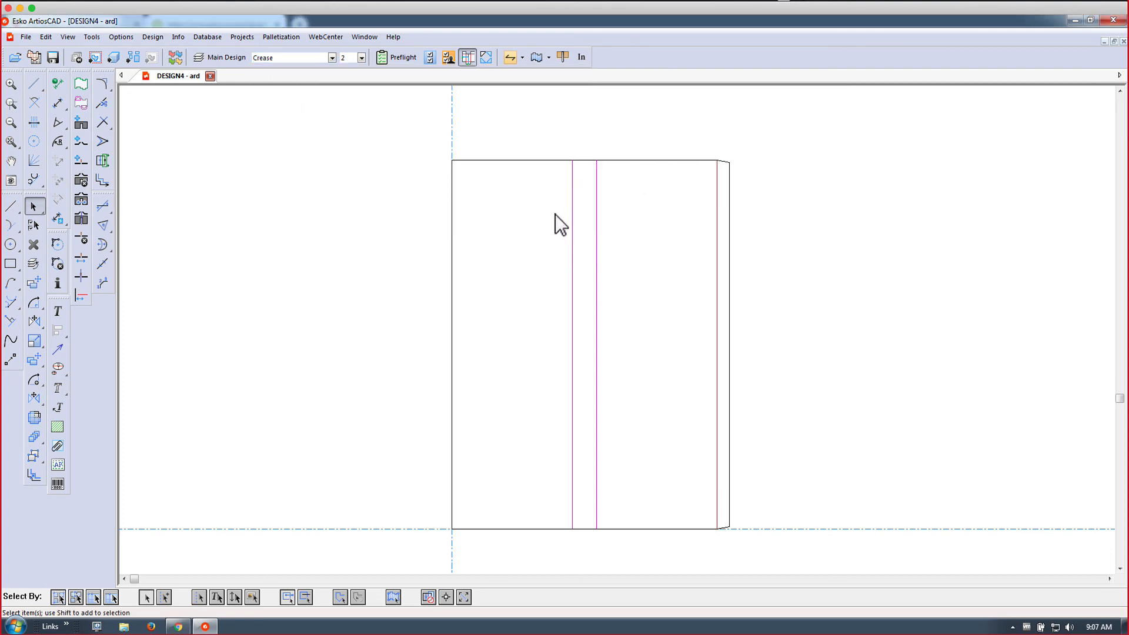
click(582, 216)
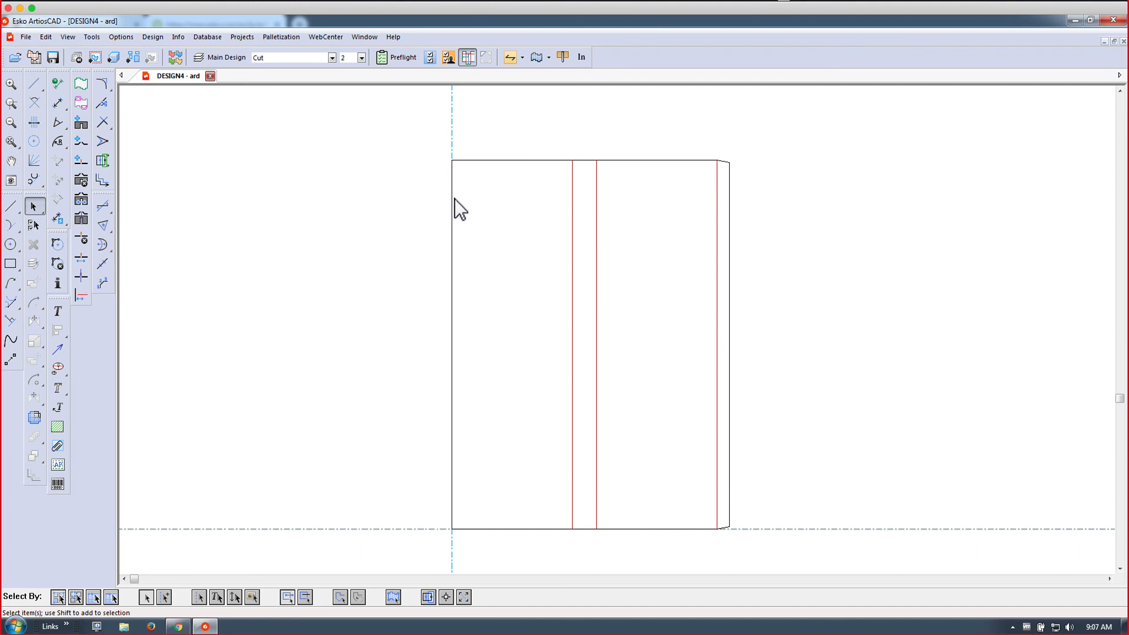
Draw a 1-inch-wide rectangle along the full height of the first panel's left edge, starting from its upper-left corner.
click(10, 264)
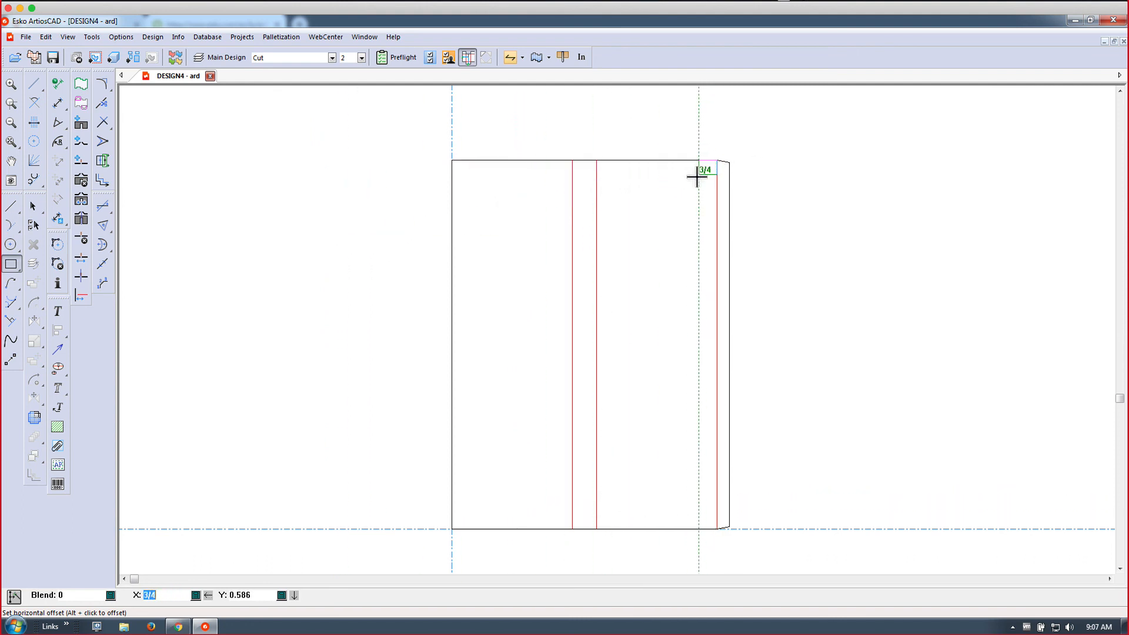
key(F4)
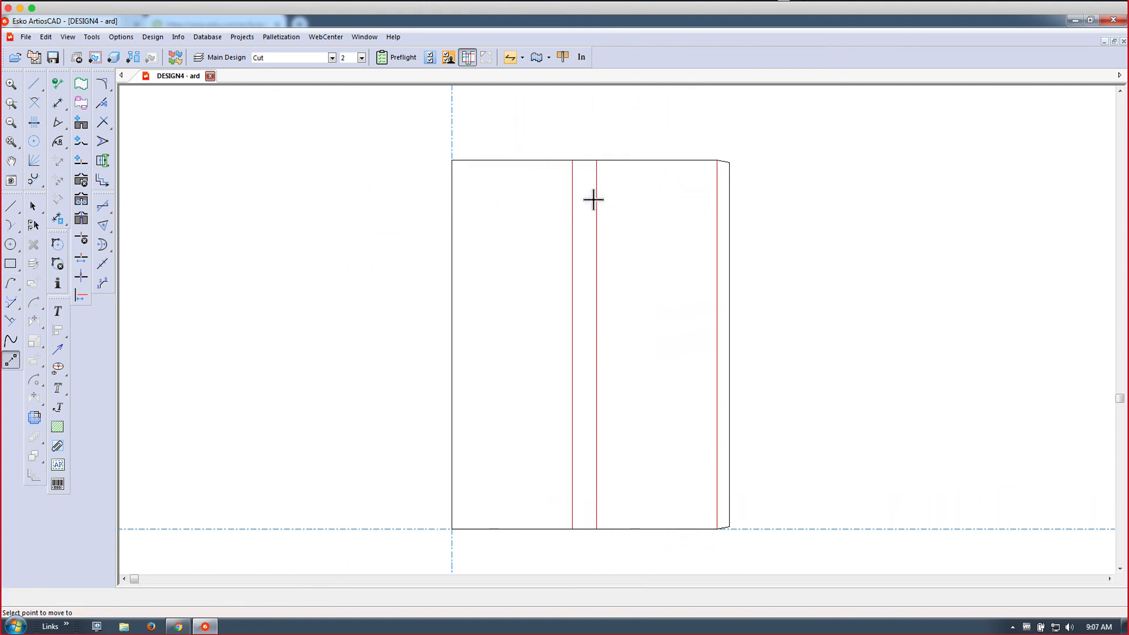
click(451, 159)
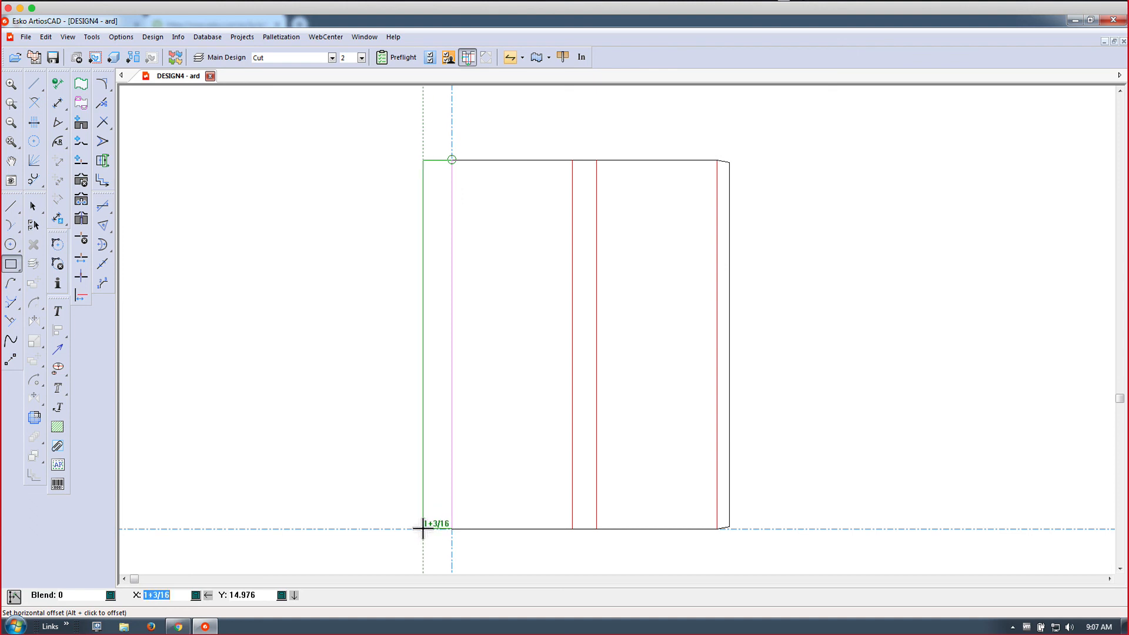
text(1)
key(Tab)
key(Return)
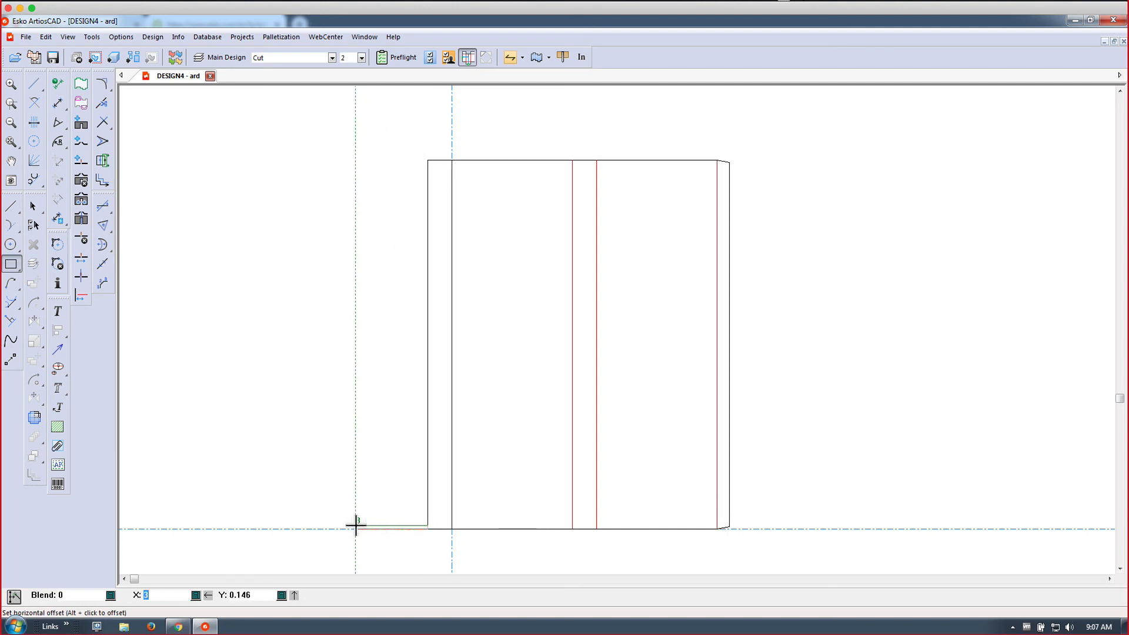
key(Escape)
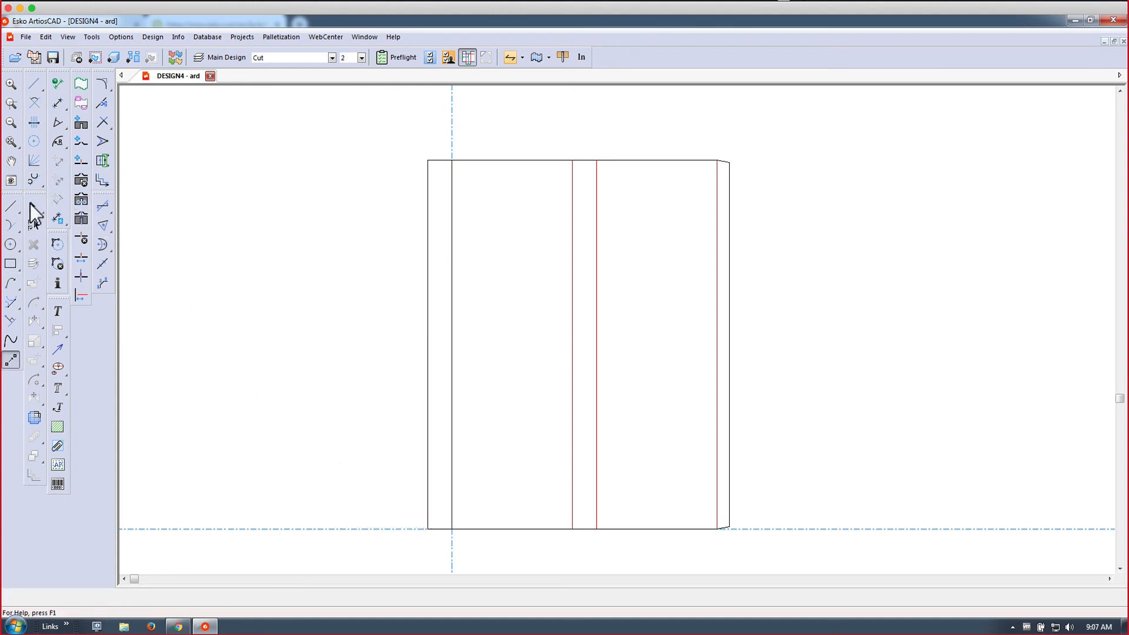
Change the vertical line between the new 1-inch rectangle and the first wide panel to the Crease line type.
click(33, 207)
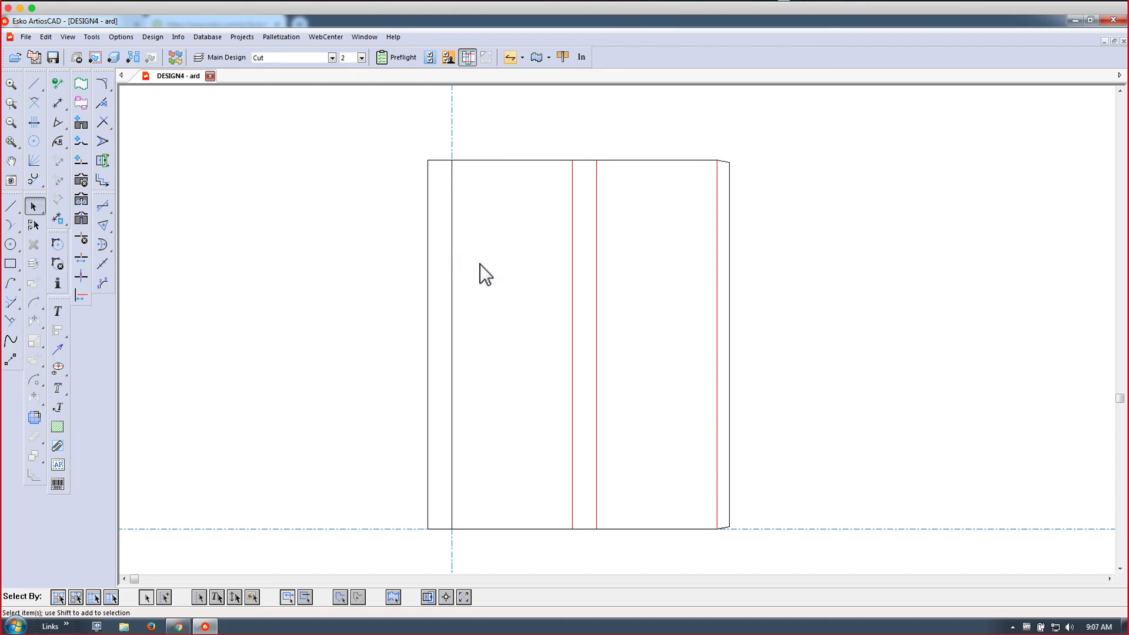
drag(480, 263, 441, 285)
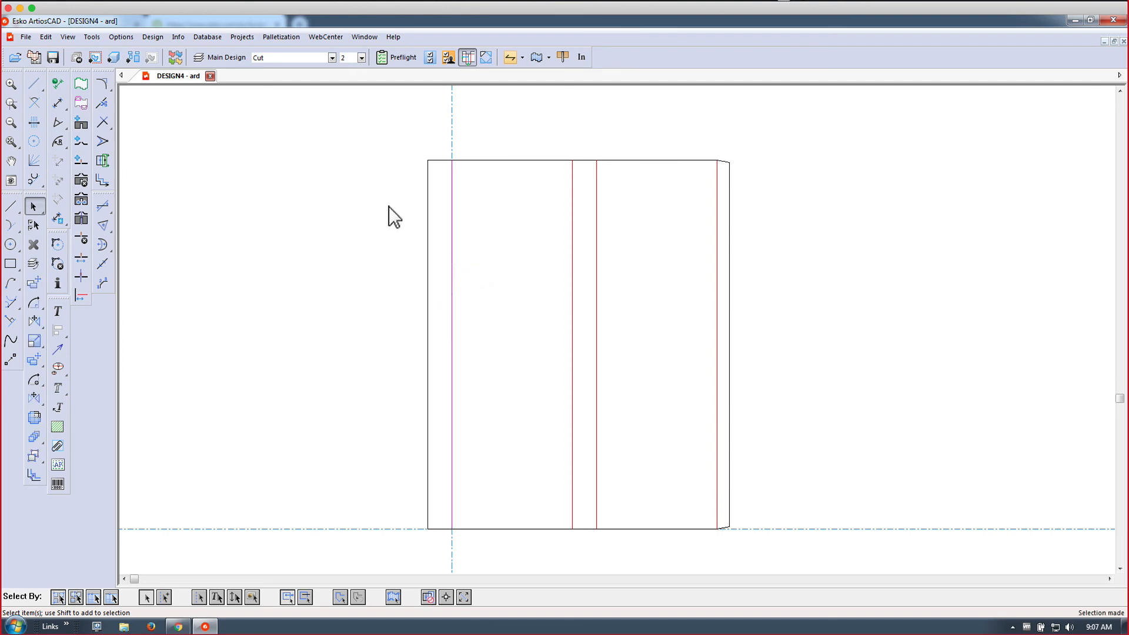
click(273, 57)
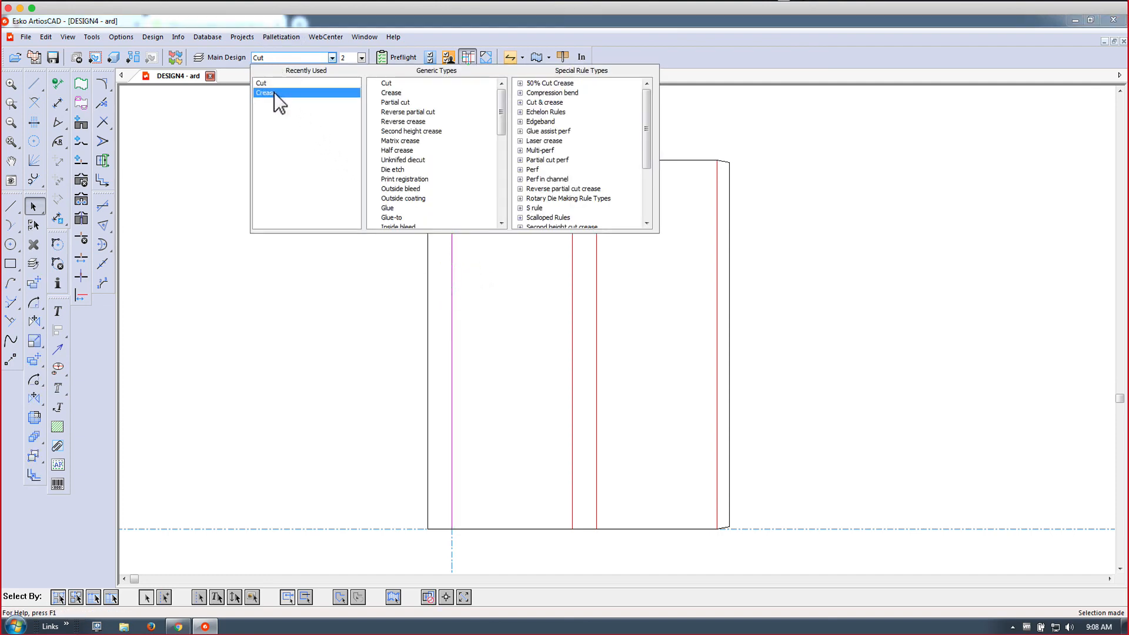
click(275, 84)
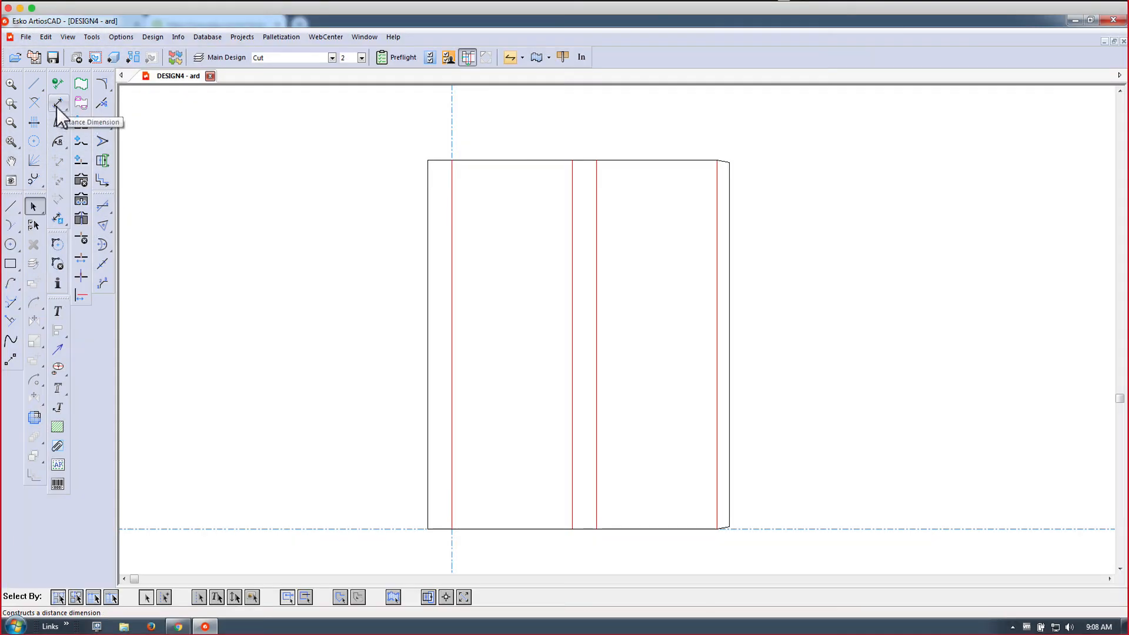
Add a vertical distance dimension for the full height of the blank's left edge, placed just outside the outline.
click(57, 106)
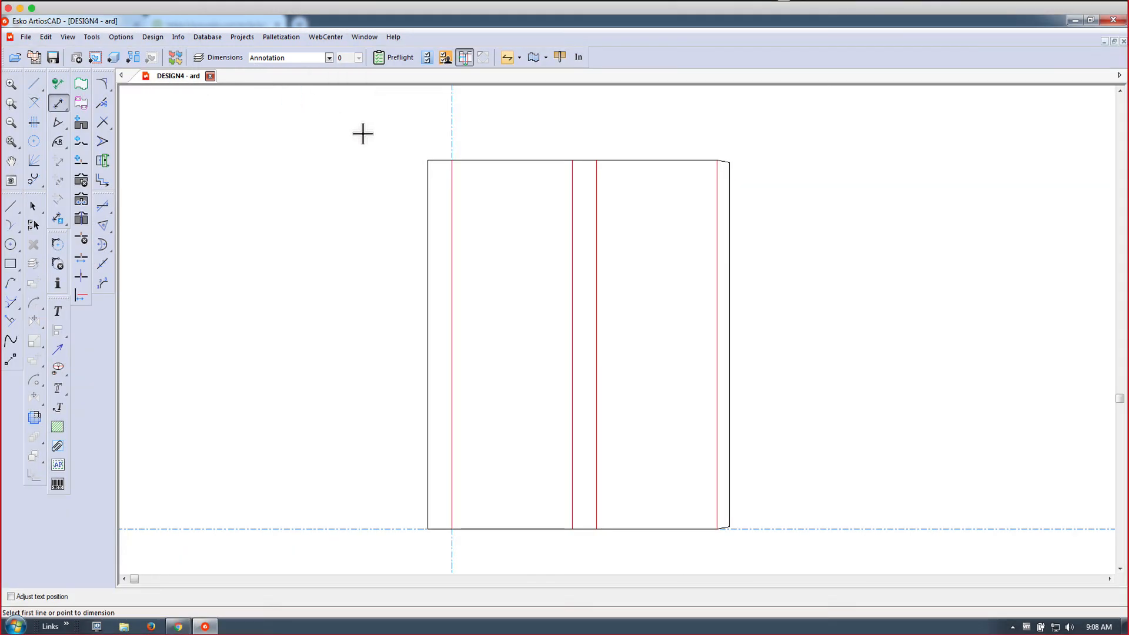
click(428, 160)
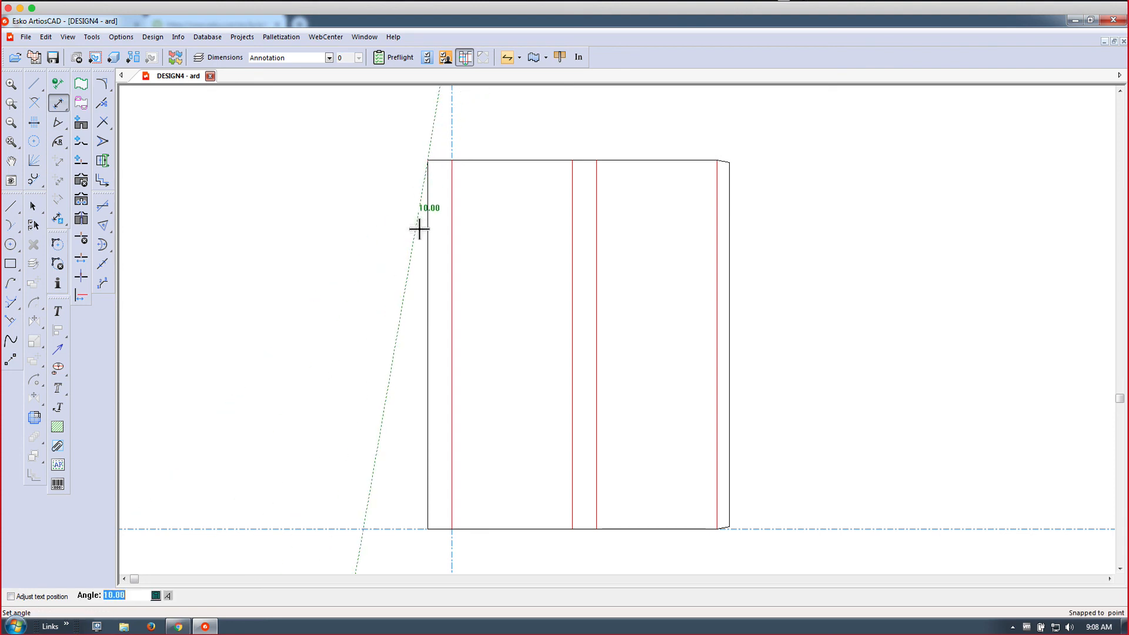
click(429, 410)
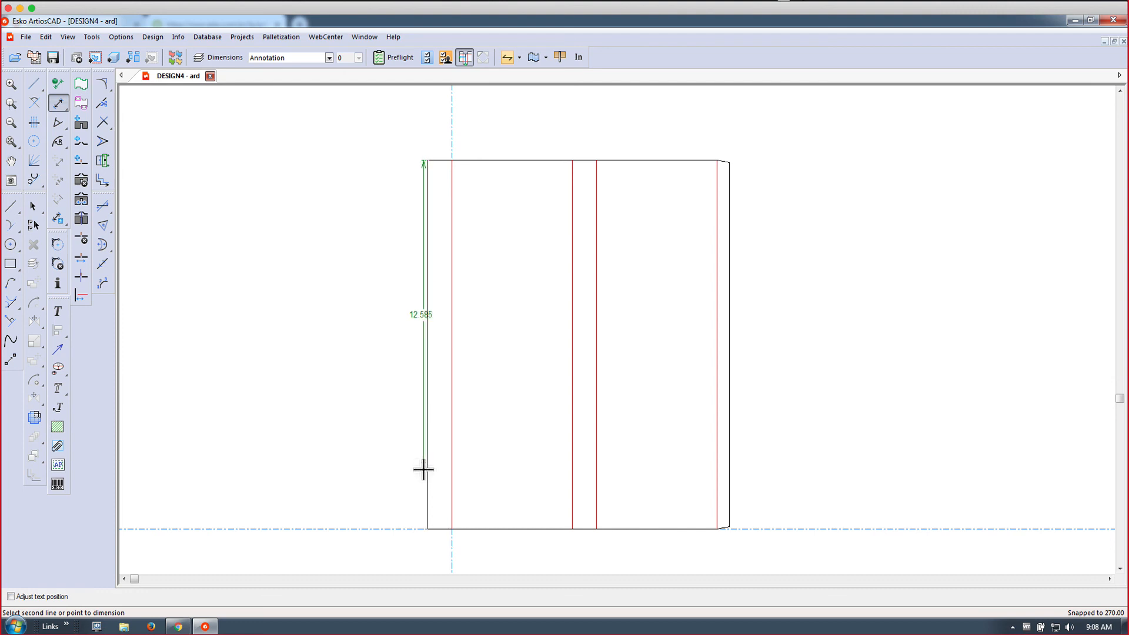
click(425, 529)
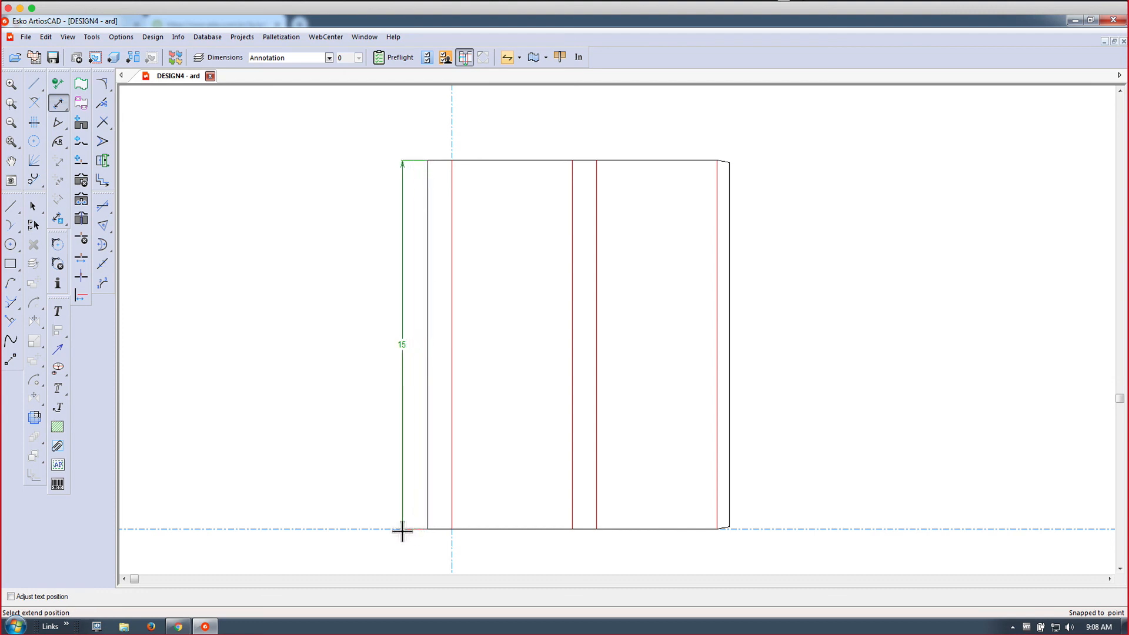
click(403, 531)
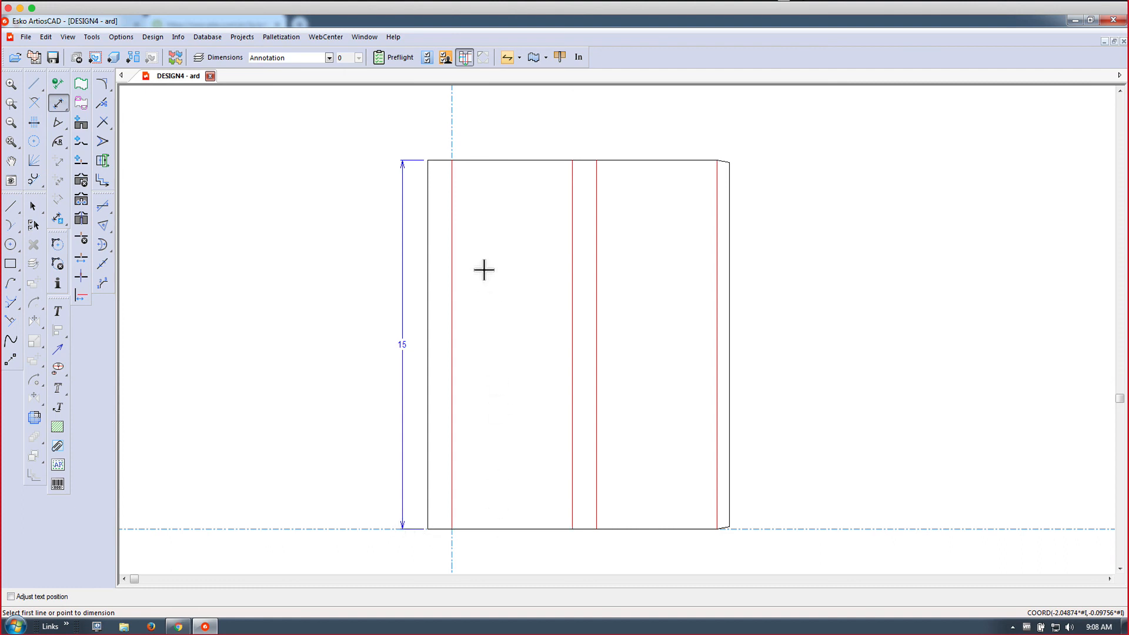
Add a horizontal distance dimension across the narrow leftmost panel, placed along its top edge.
click(427, 159)
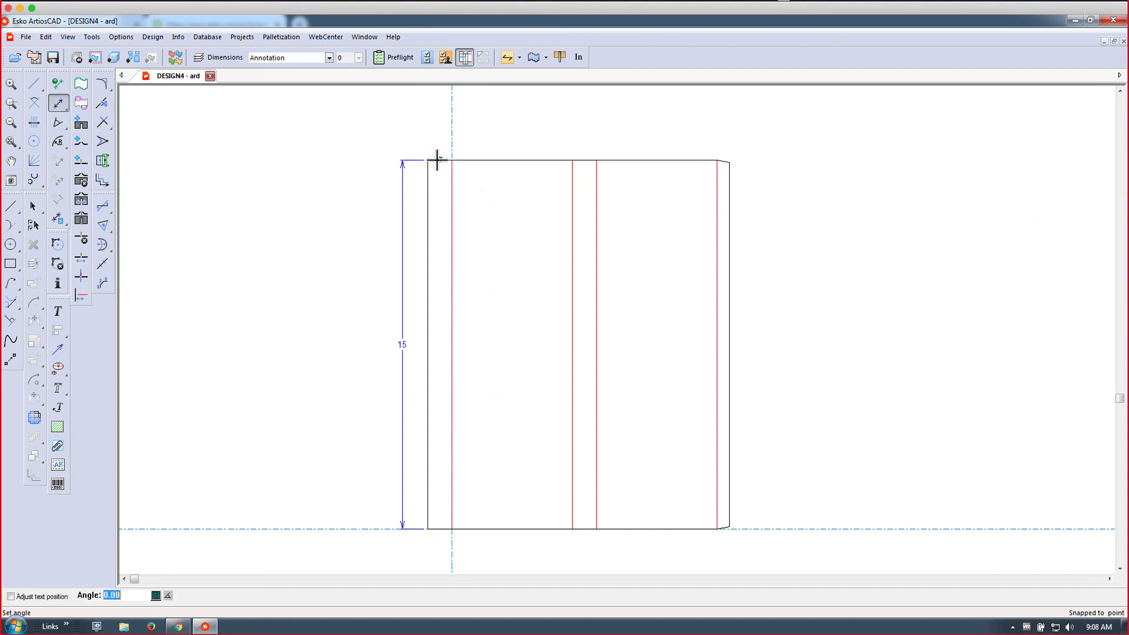
click(436, 159)
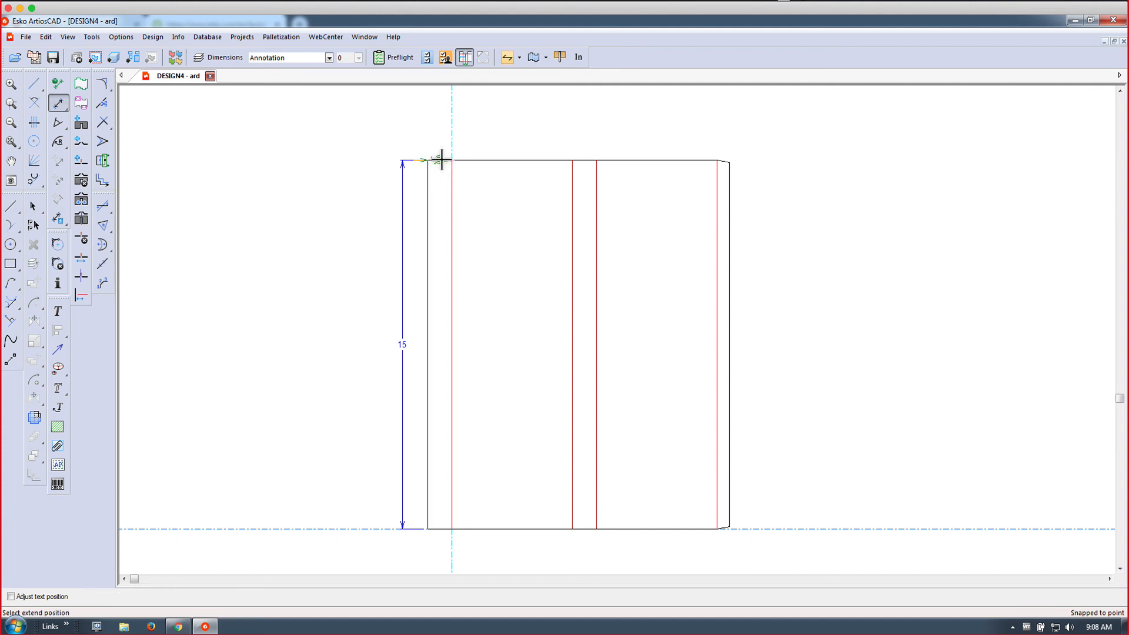
click(453, 160)
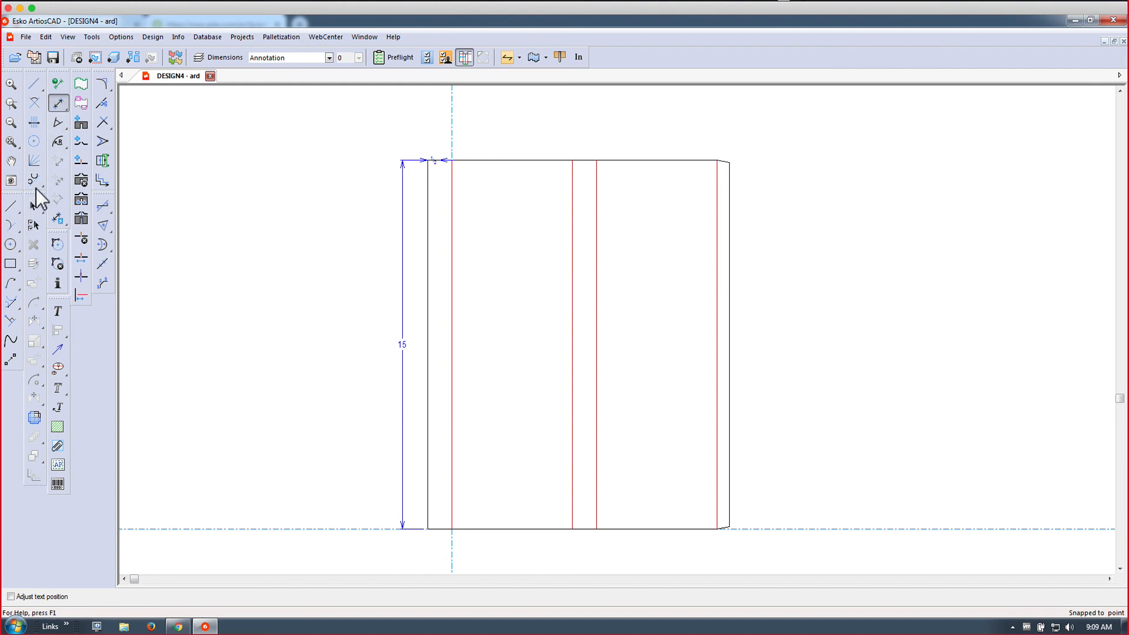
click(32, 207)
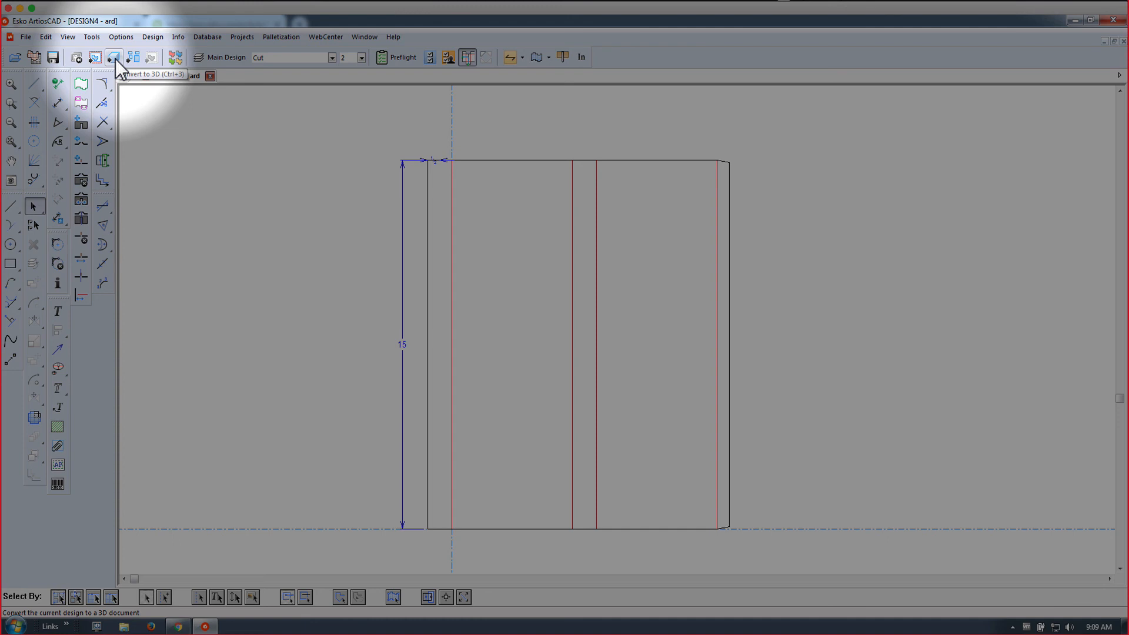
Convert the design to 3D using the first wide panel as the base face.
click(114, 58)
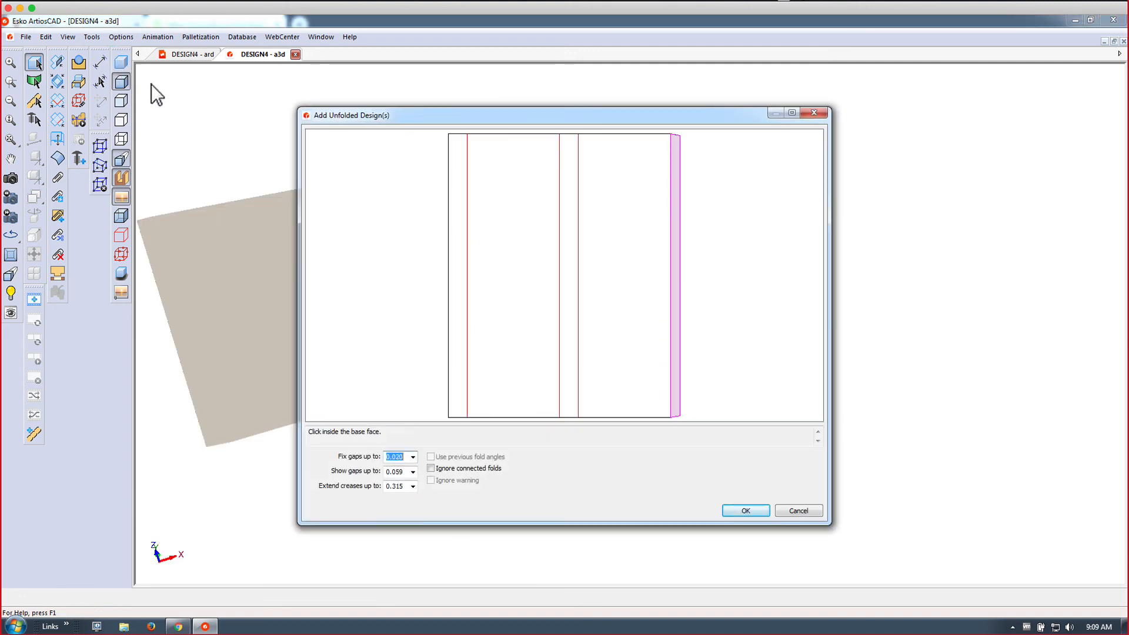
click(512, 265)
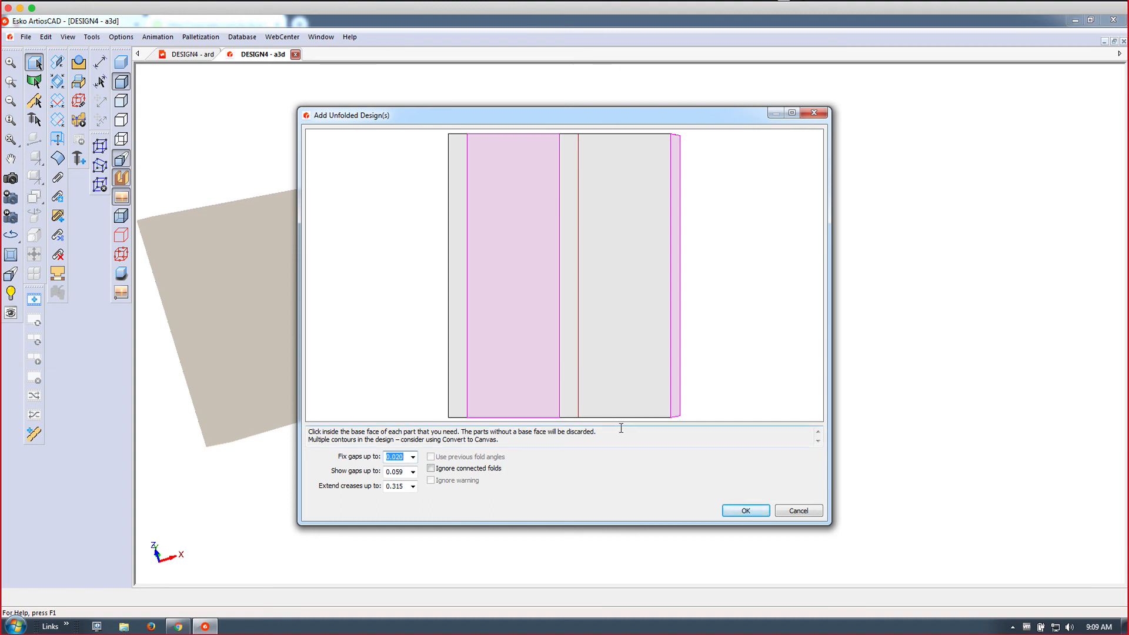
click(732, 509)
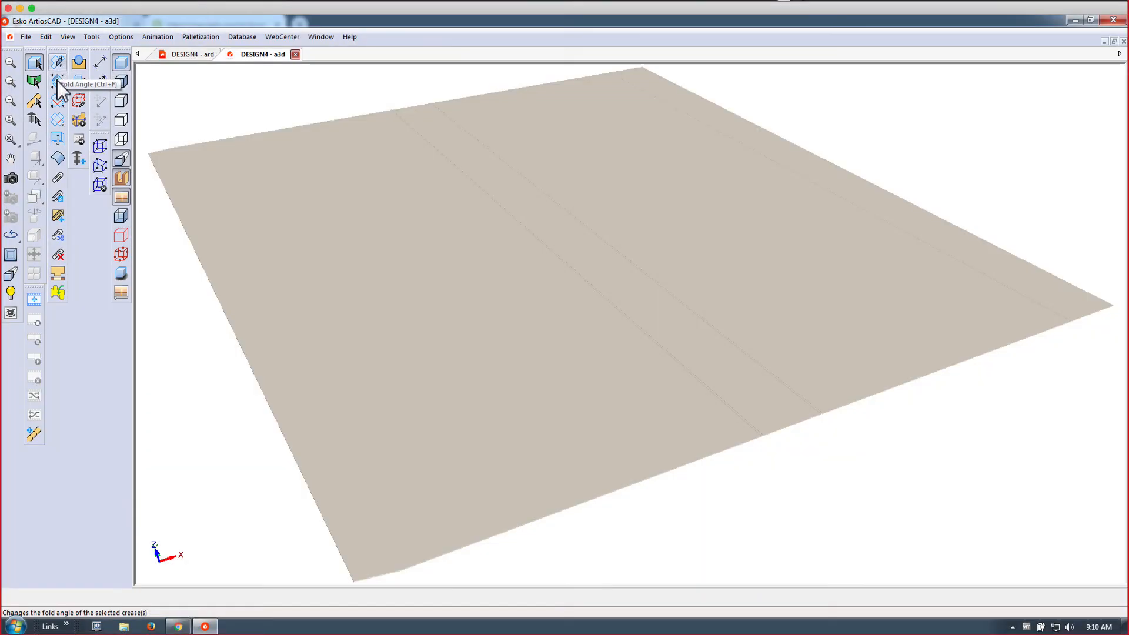
Fold all creases of the main carton piece to 90 degrees.
click(58, 82)
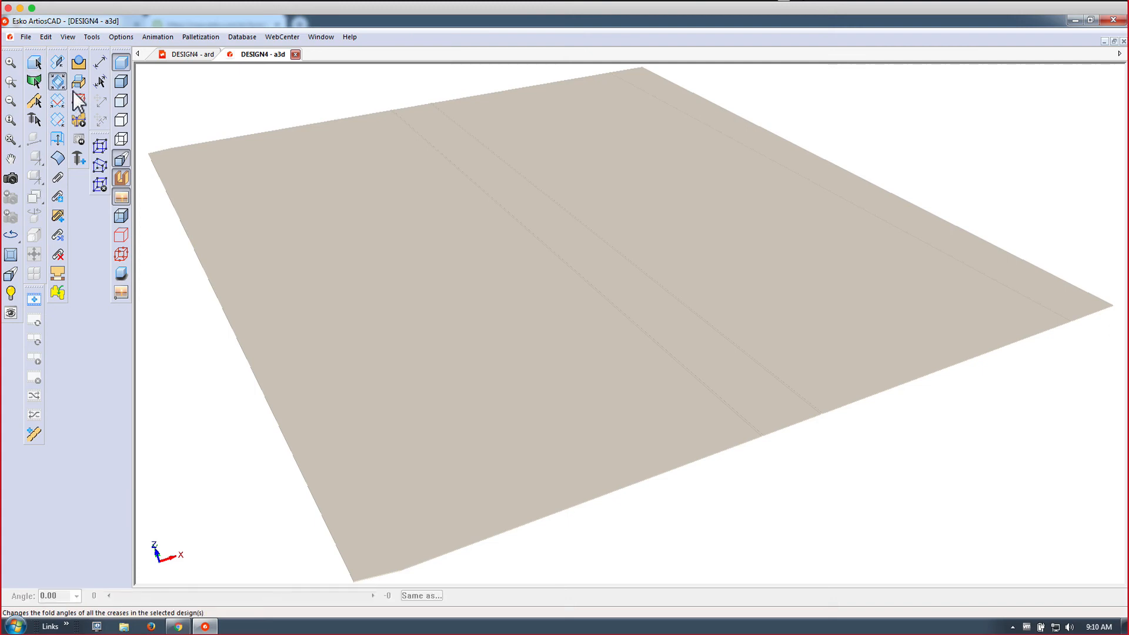
click(505, 210)
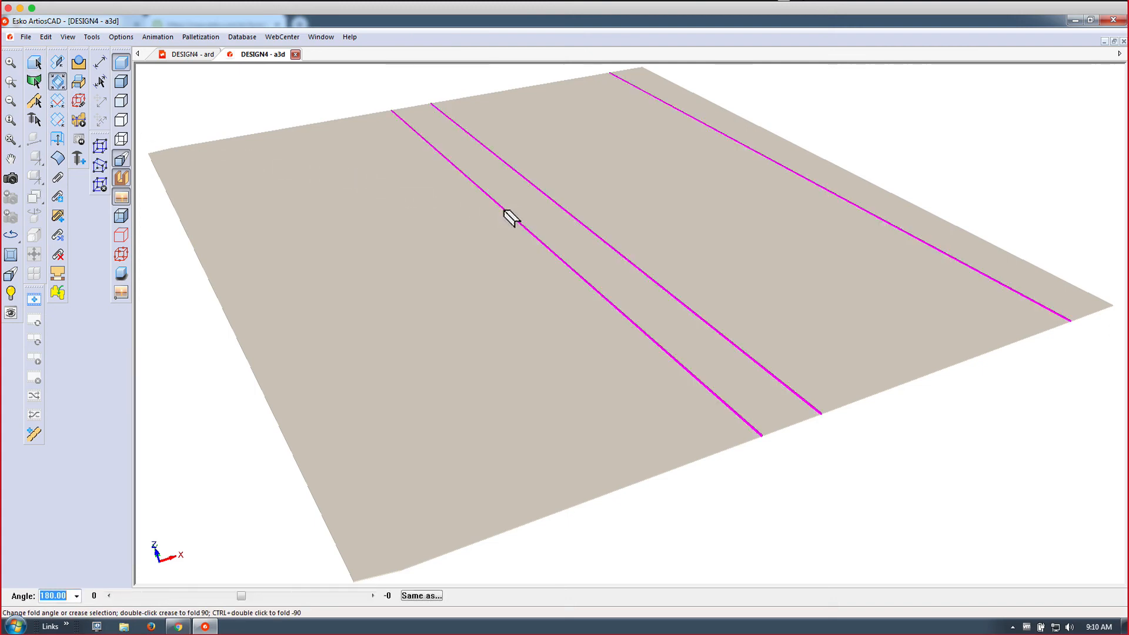
double_click(505, 211)
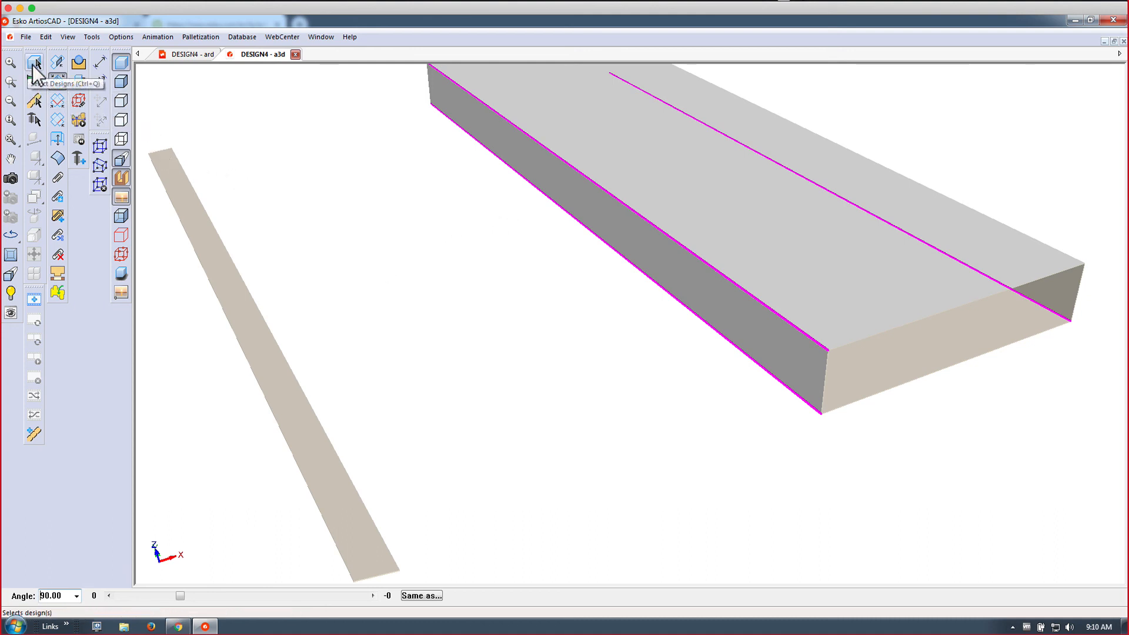
click(57, 81)
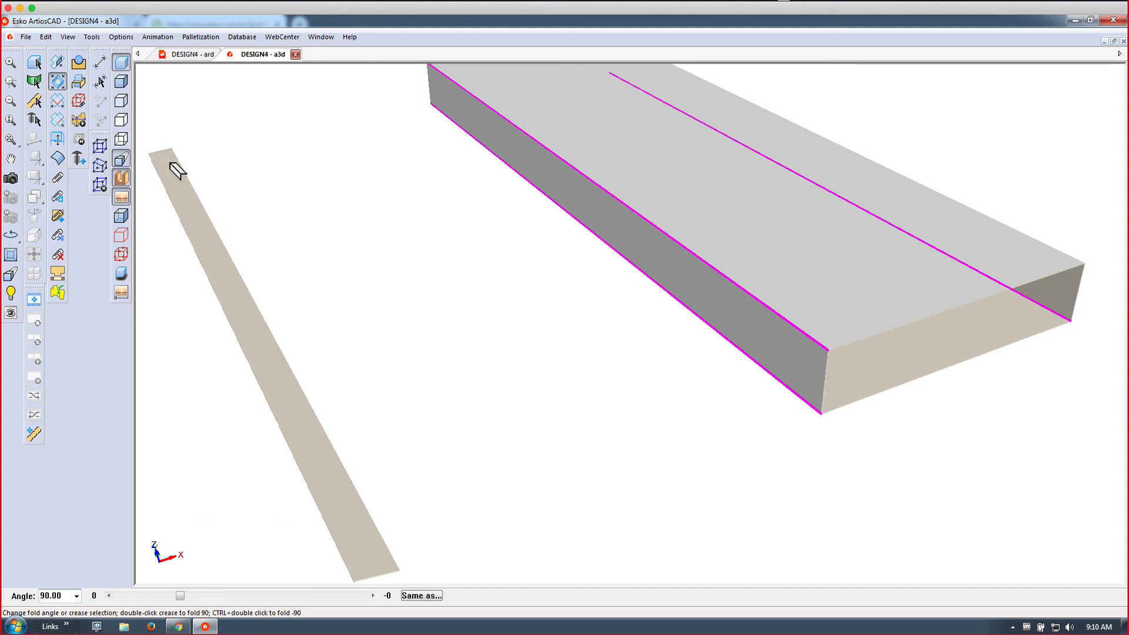
Return to the 2D design and delete the duplicate crease line between the second wide panel and the glue flap.
click(194, 54)
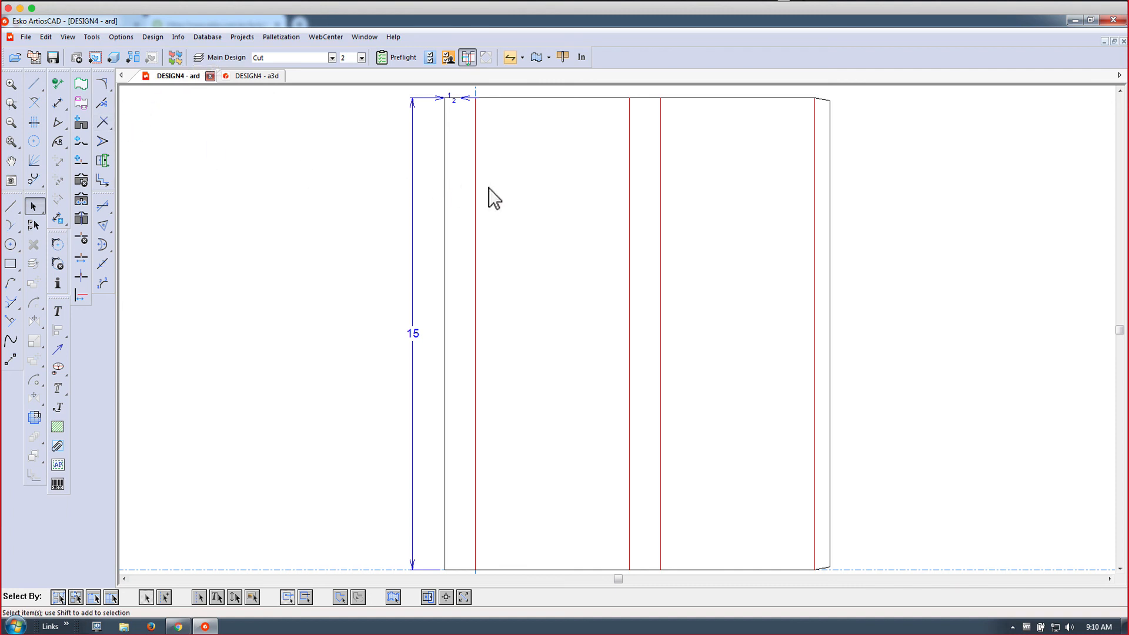
click(814, 209)
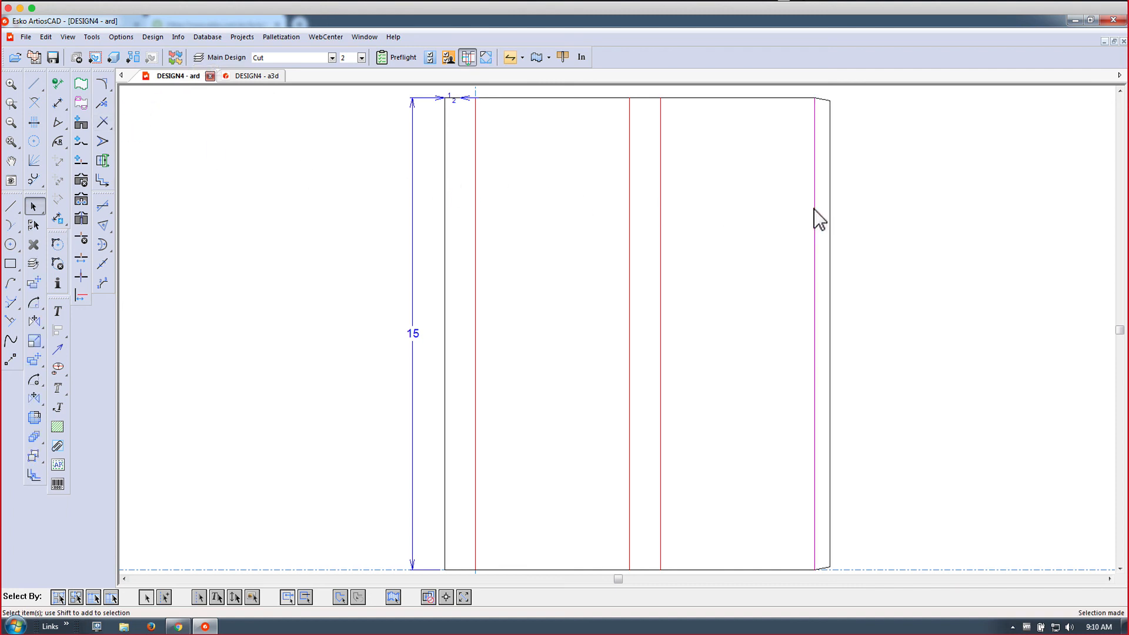
right_click(814, 210)
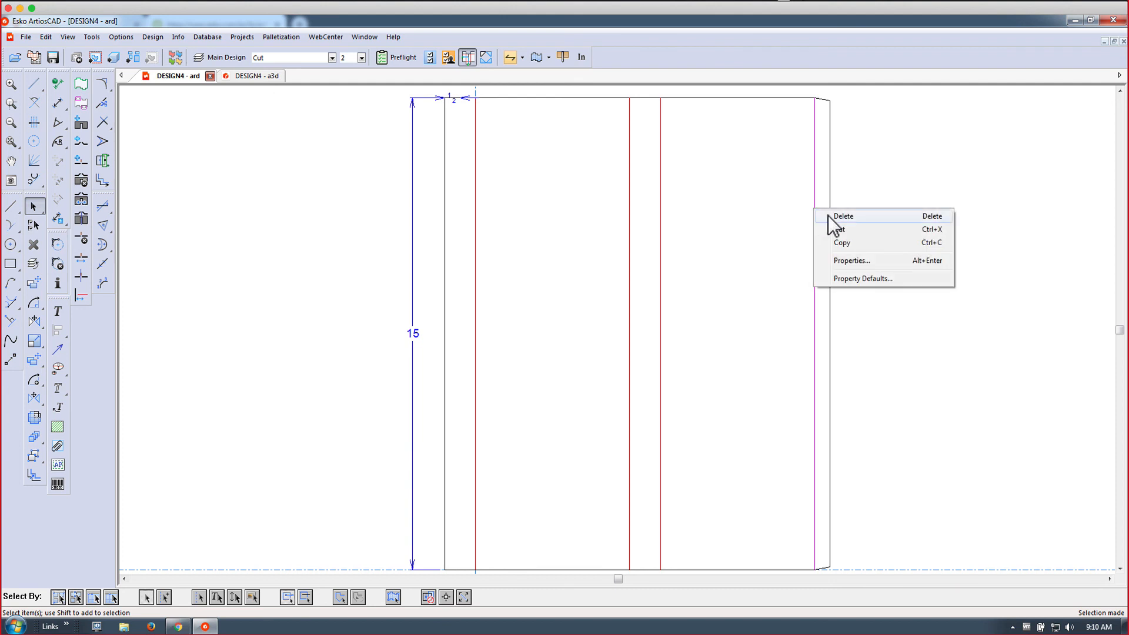
click(827, 215)
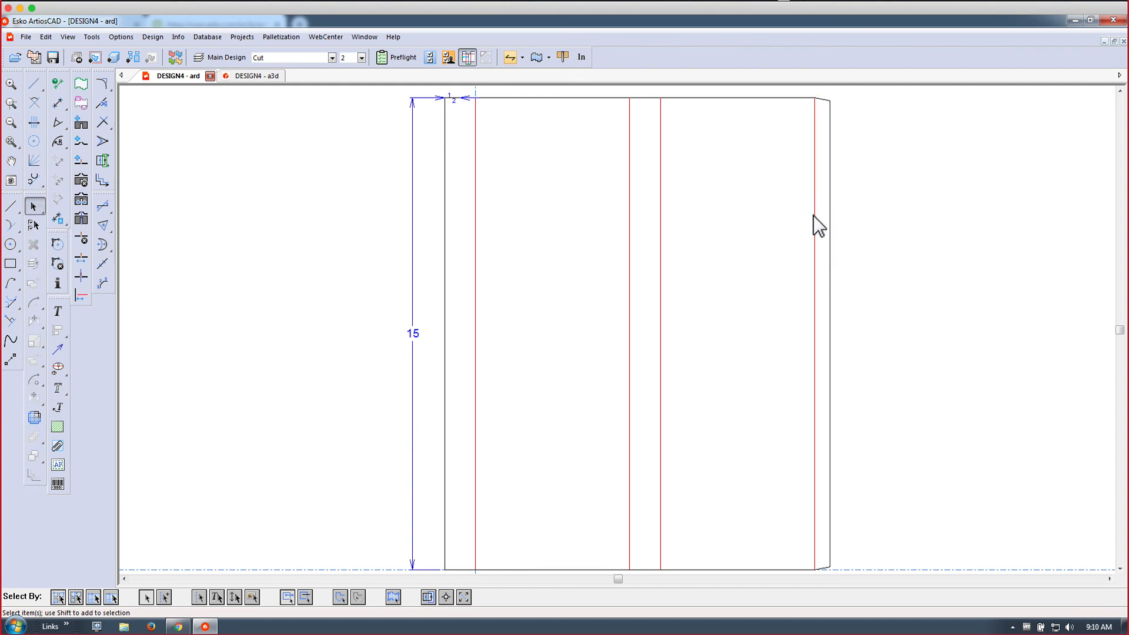
Try deleting the remaining crease line beside the glue flap, undo that deletion and clear the selection.
right_click(814, 215)
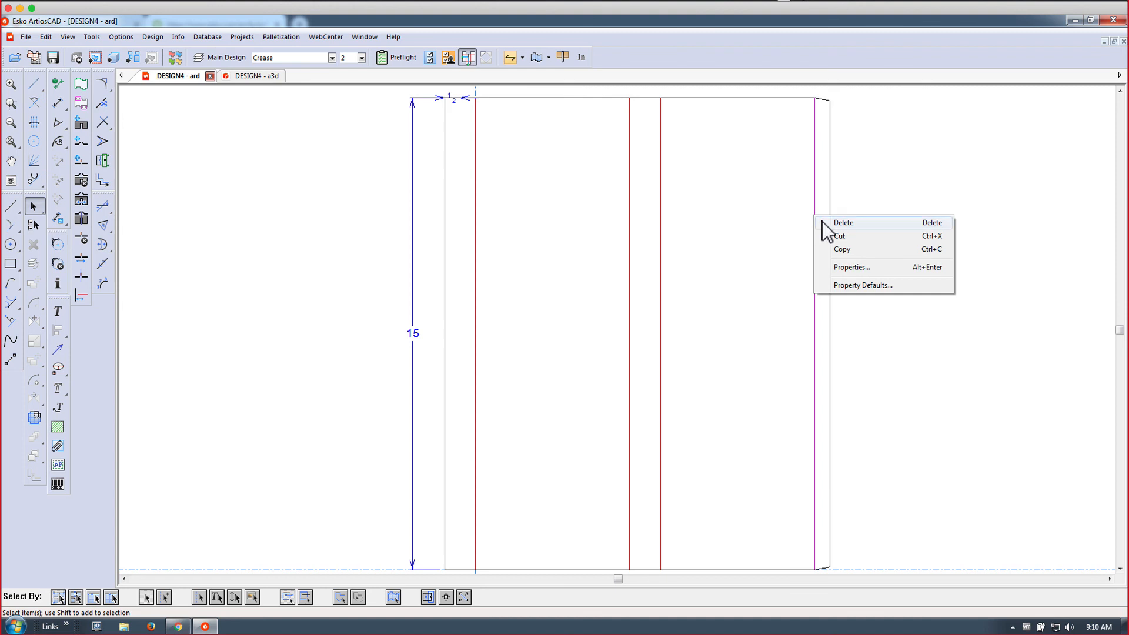
click(822, 221)
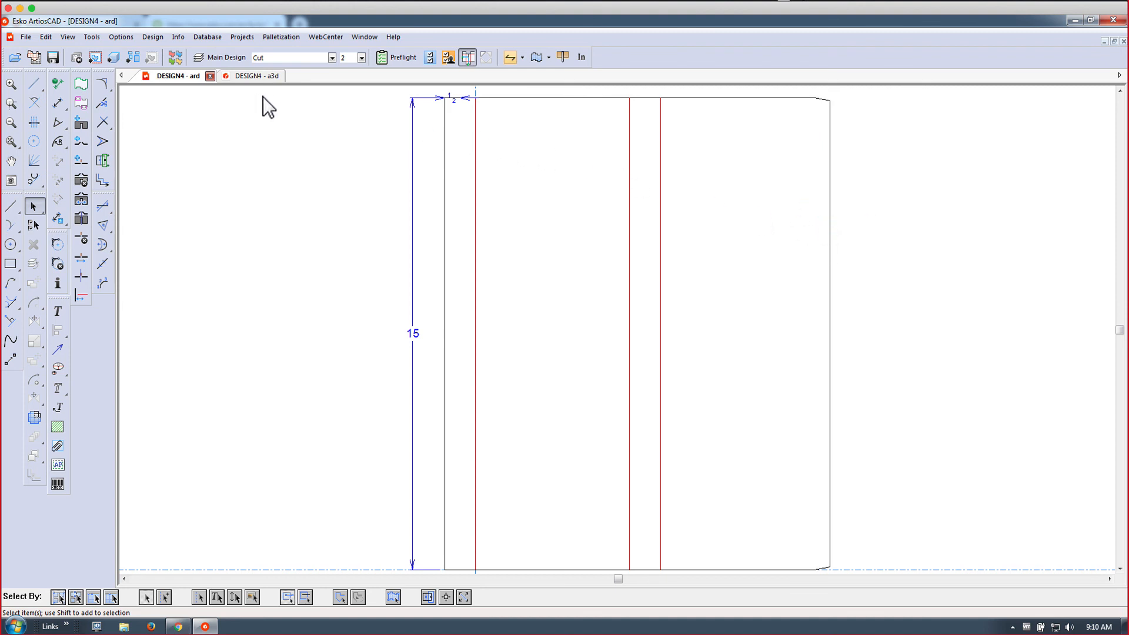
click(47, 38)
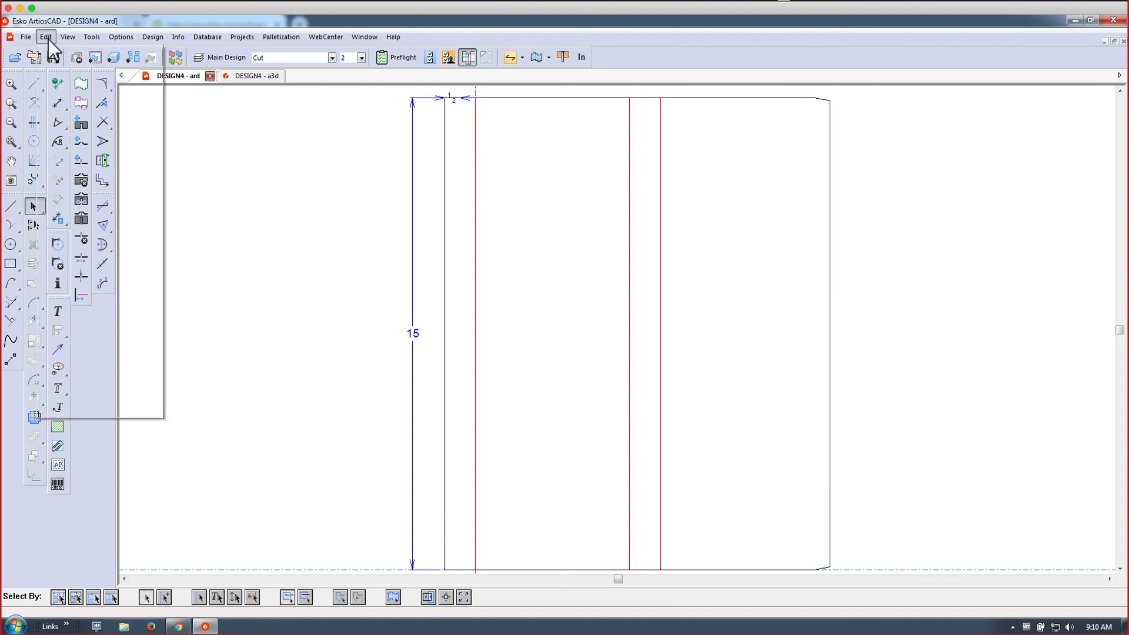
click(56, 55)
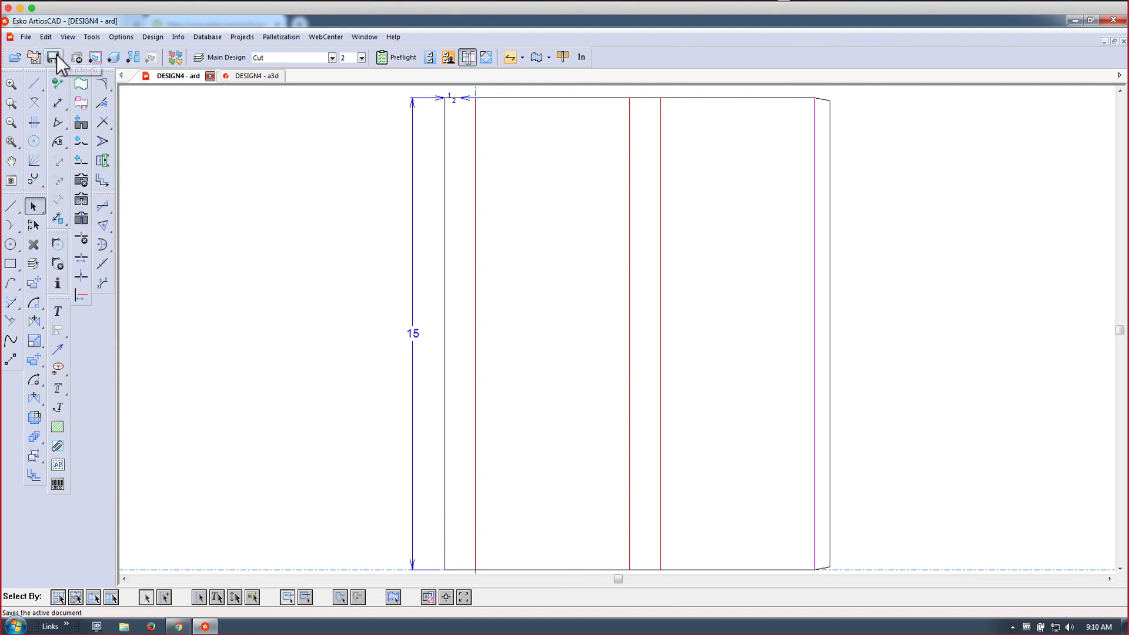
click(705, 176)
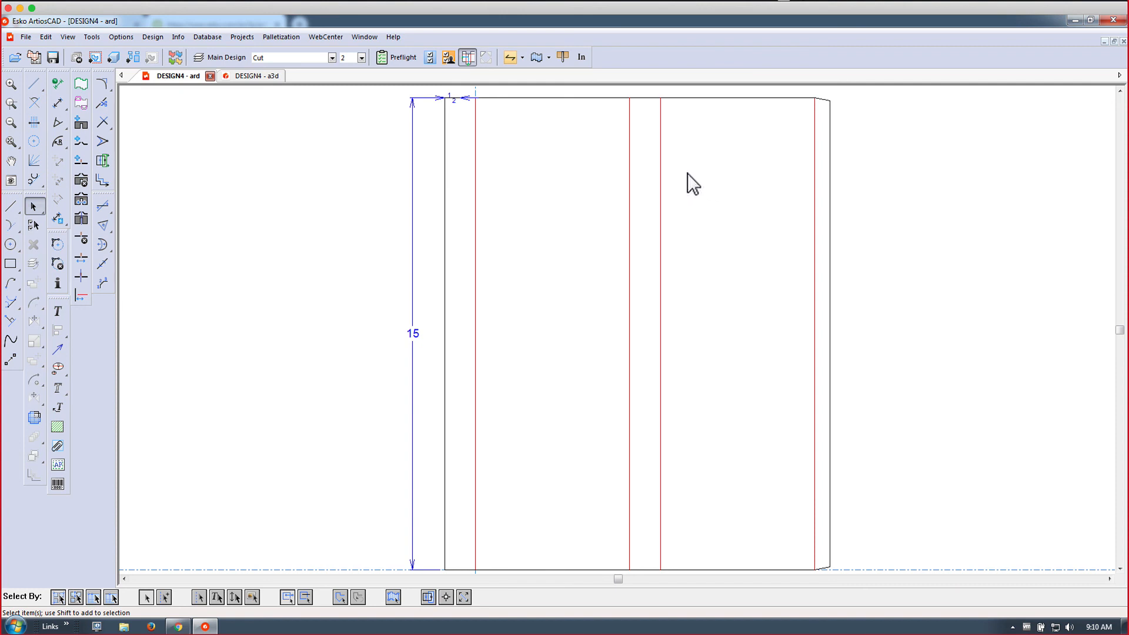
Update the existing DESIGN4.A3D model from the corrected design, using the first wide panel as the base face.
click(114, 58)
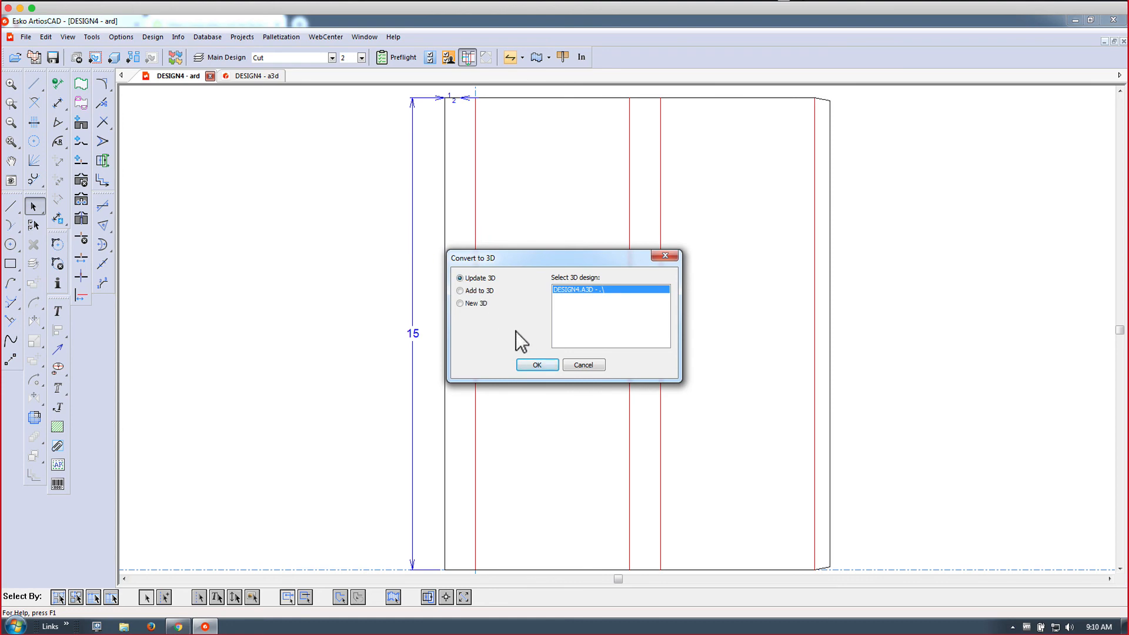
click(528, 362)
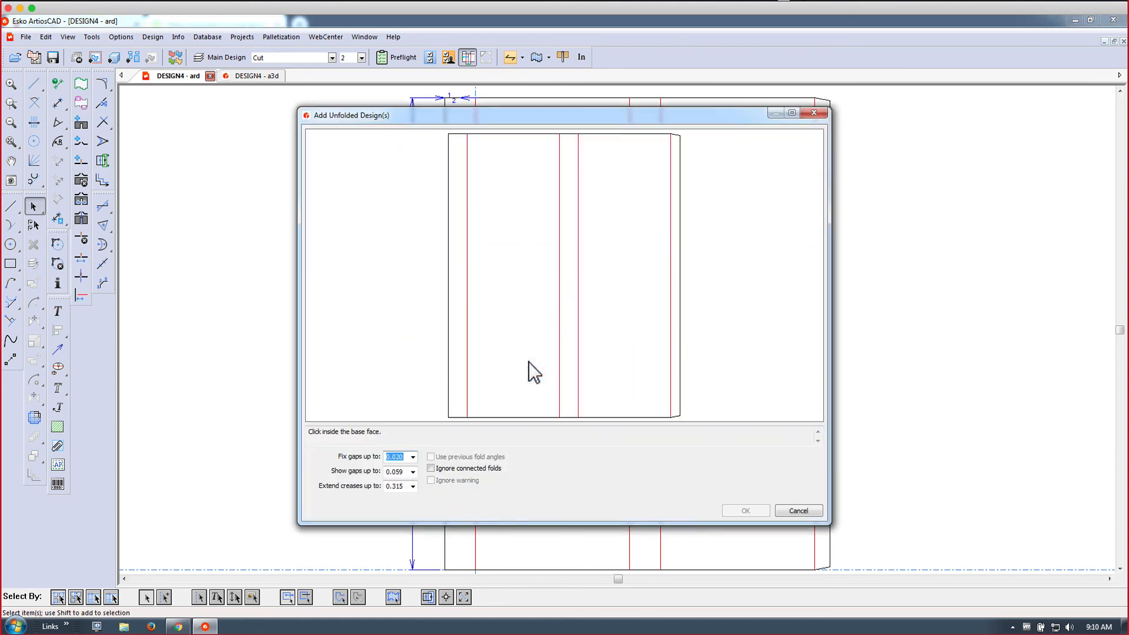
click(528, 362)
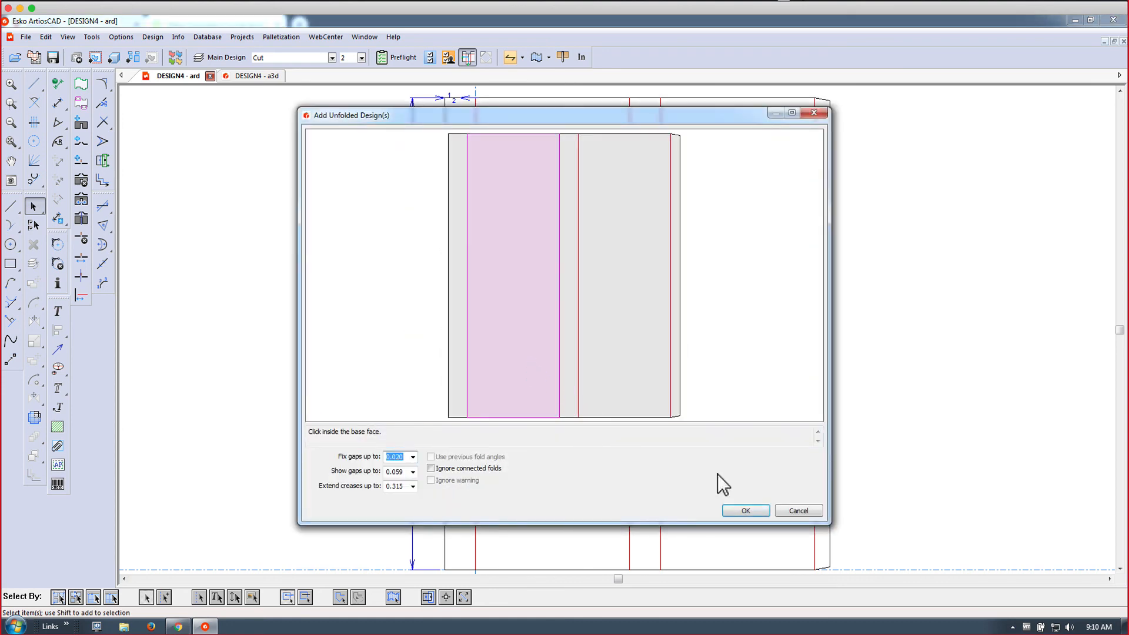
click(745, 510)
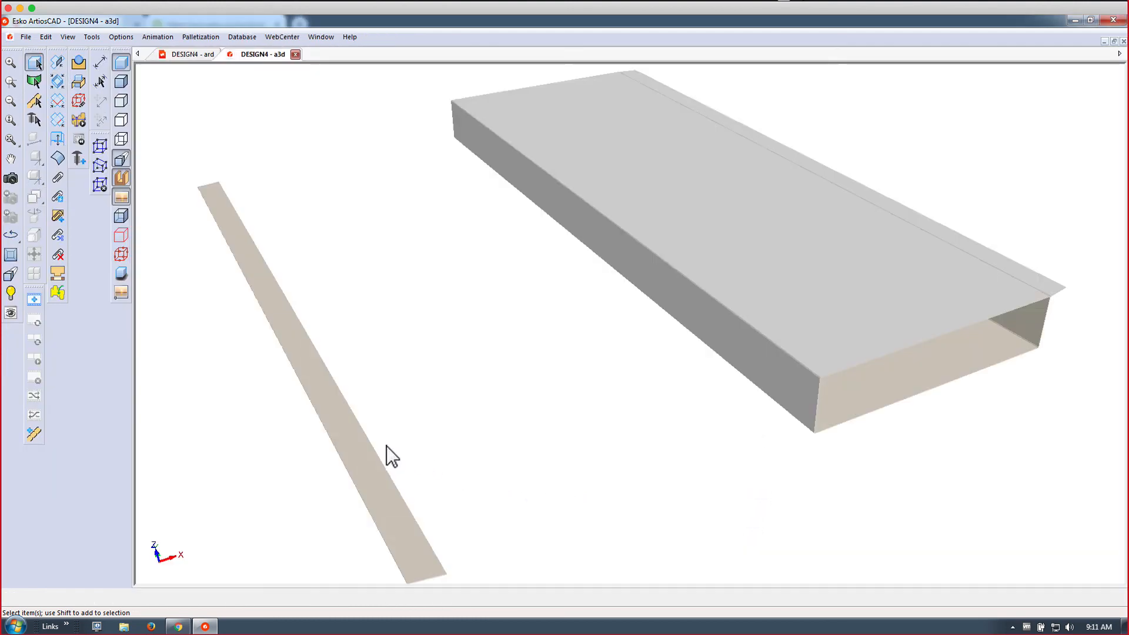
Delete the loose glue flap strip lying apart from the folded carton in the 3D model.
click(366, 440)
right_click(366, 440)
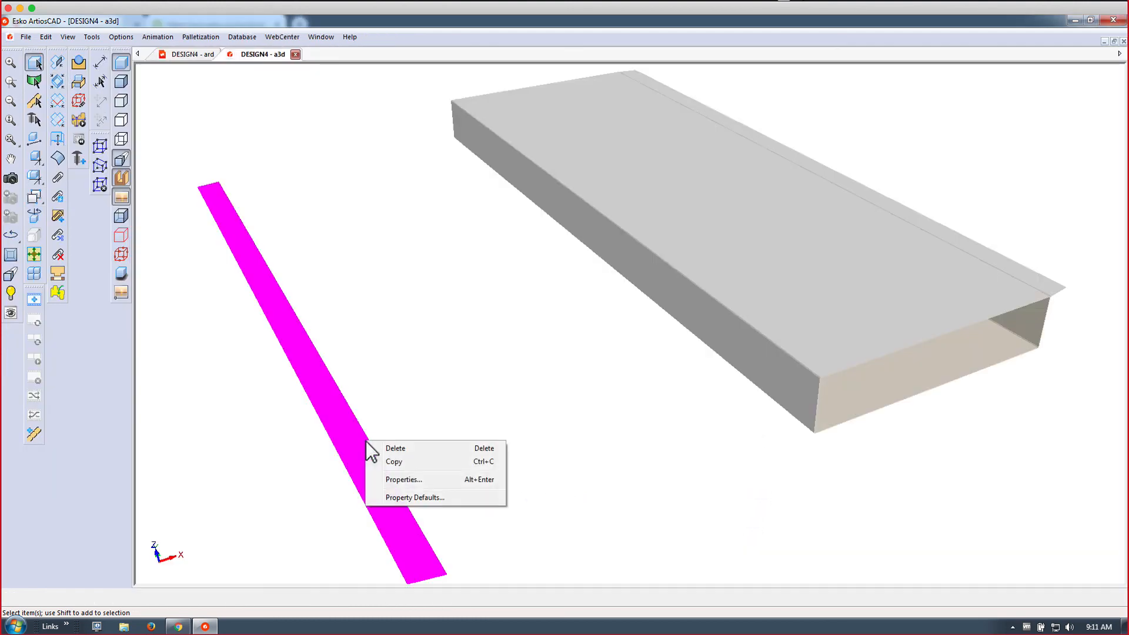
click(372, 447)
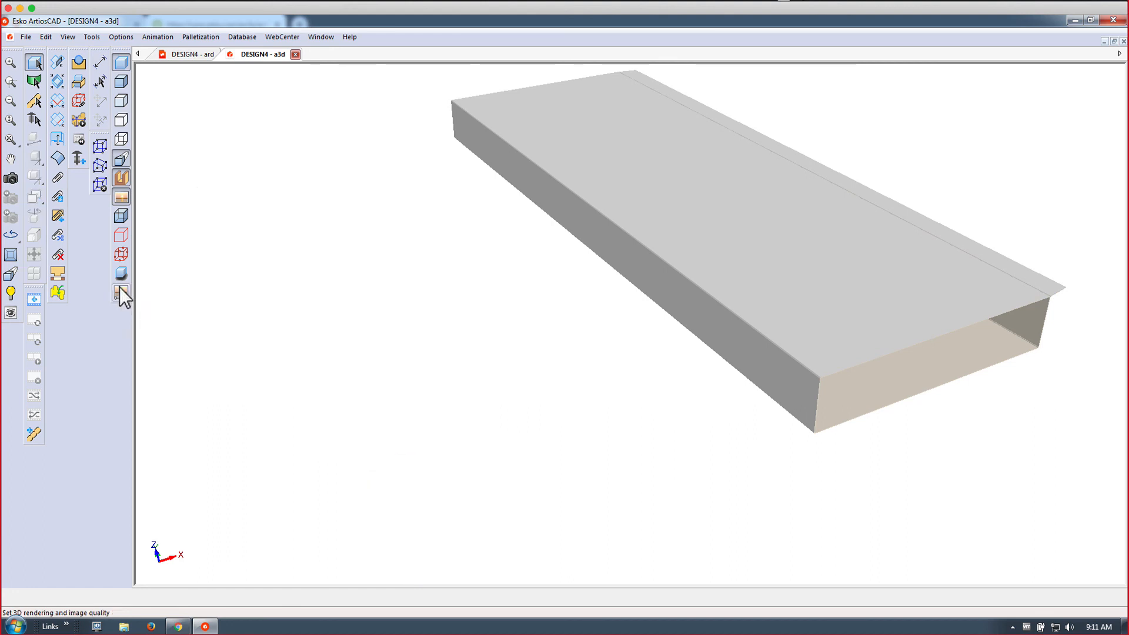
click(11, 140)
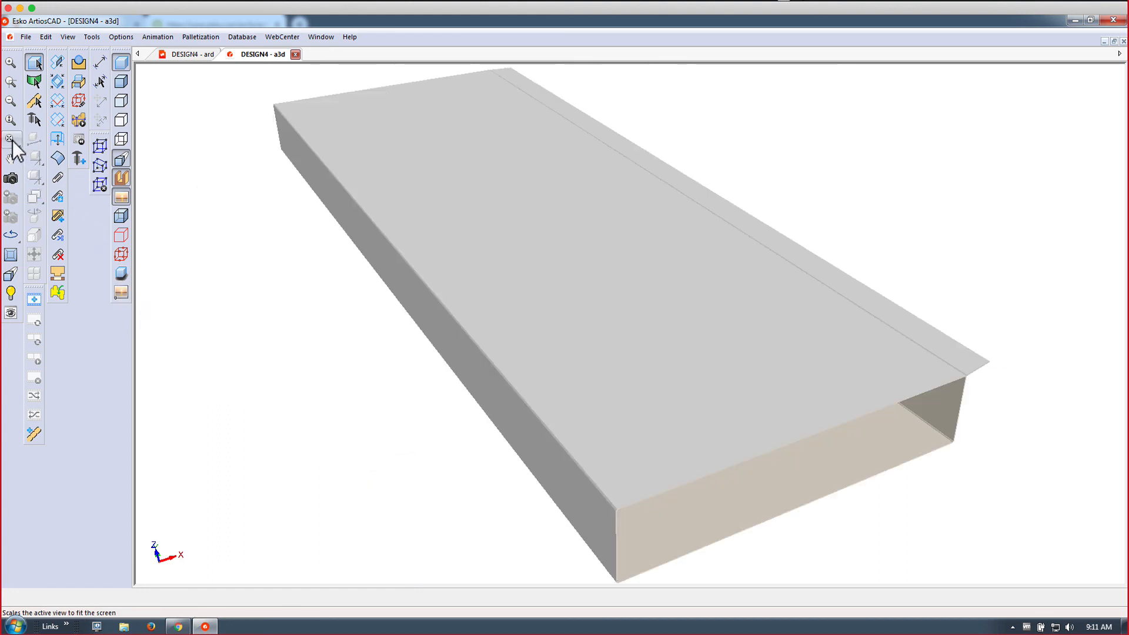
Fold the crease between the wide panel and the glue flap to 90 degrees.
click(13, 178)
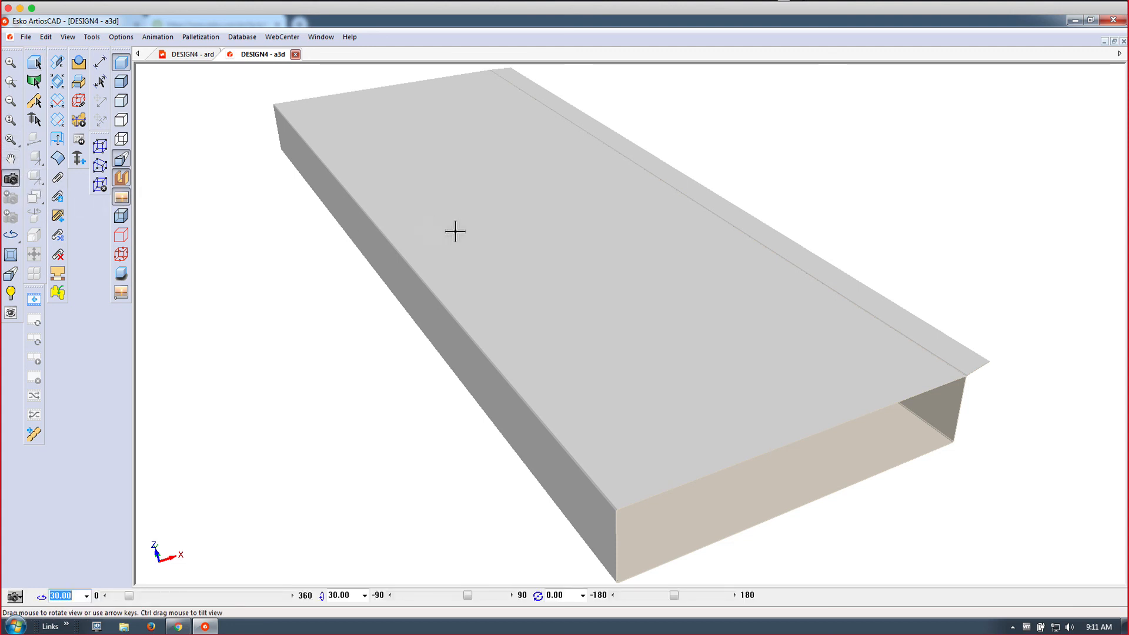
drag(570, 257, 394, 260)
mouse_move(632, 242)
mouse_down()
mouse_move(627, 272)
mouse_move(630, 260)
mouse_up()
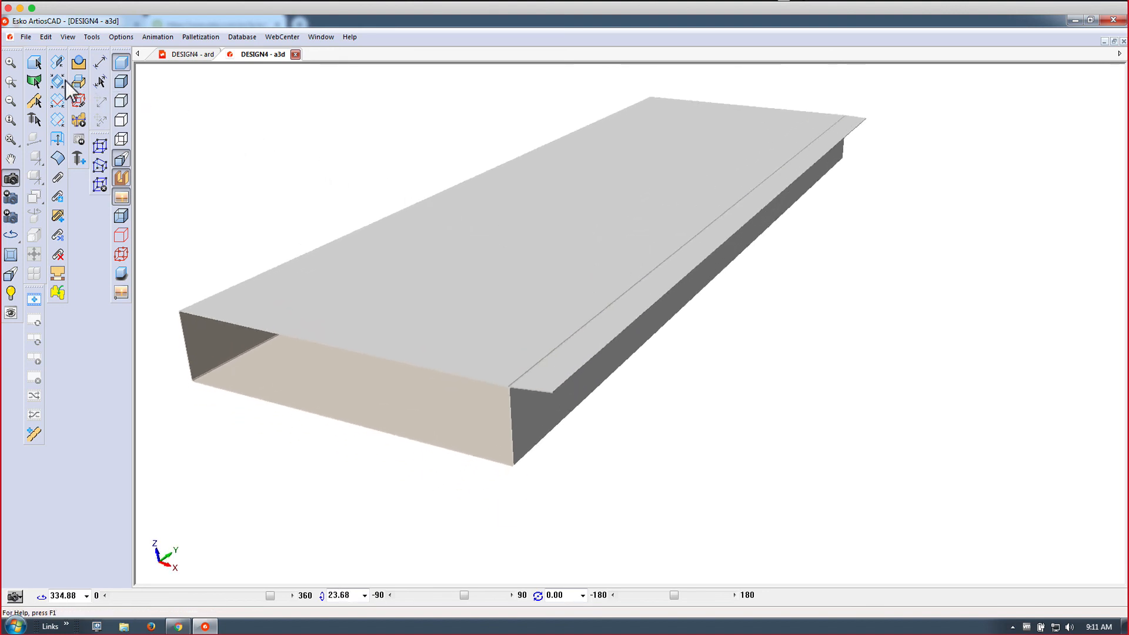
click(57, 63)
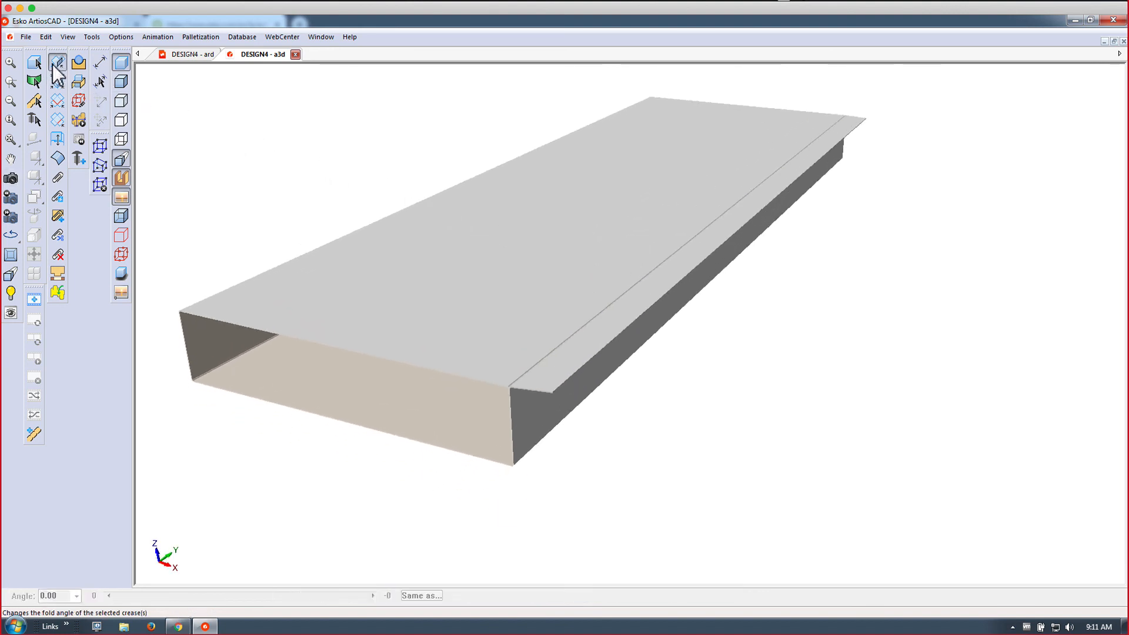
click(558, 348)
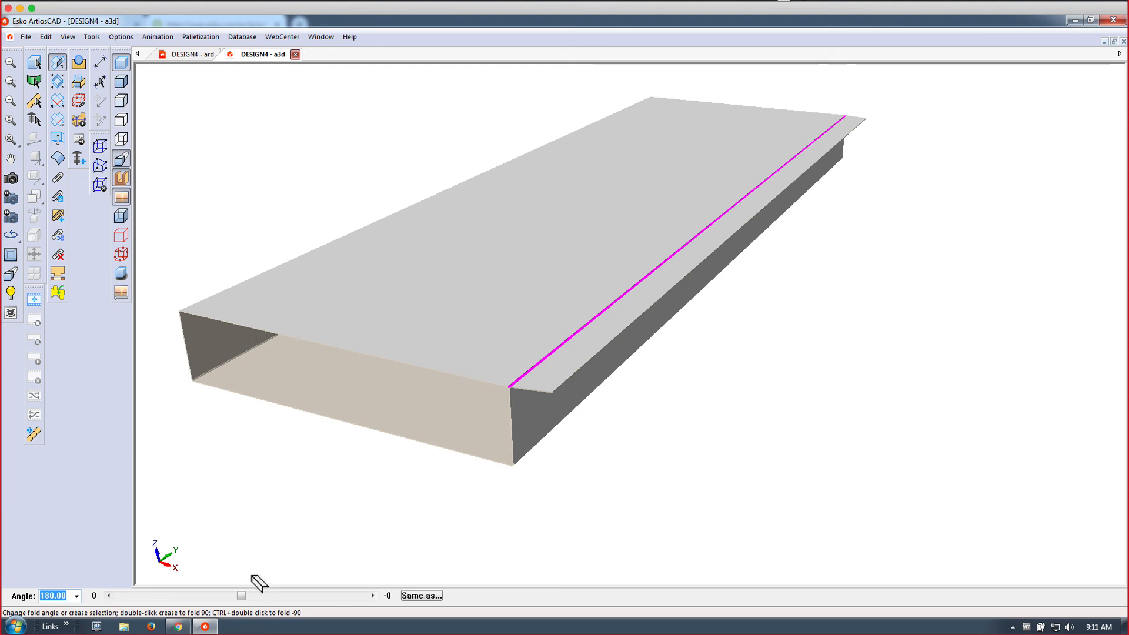
drag(243, 596, 183, 598)
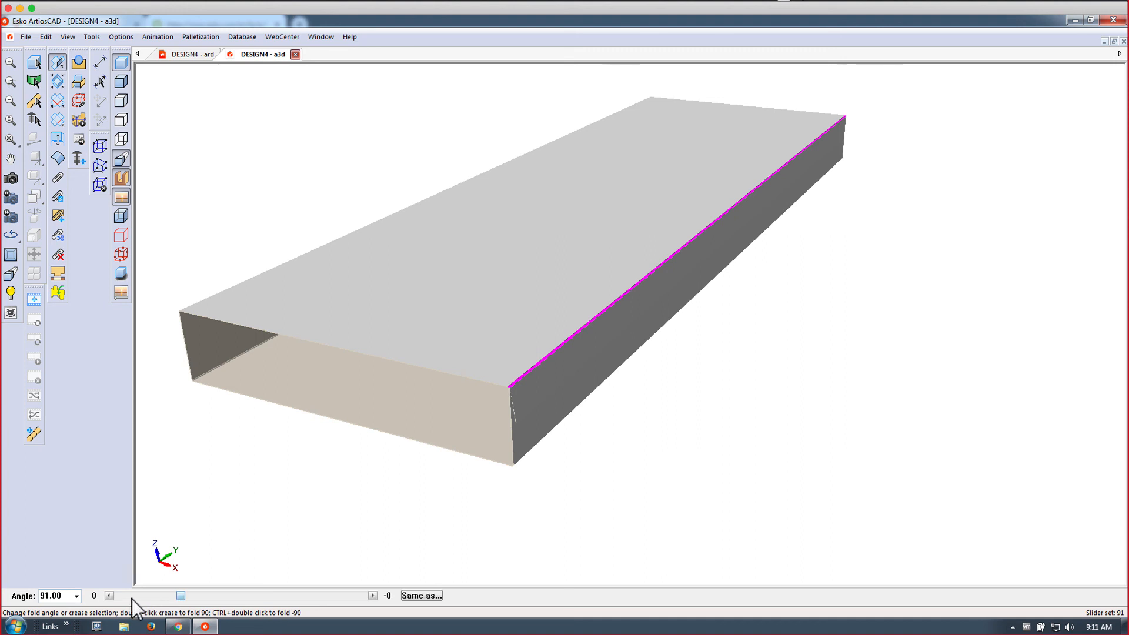
click(75, 596)
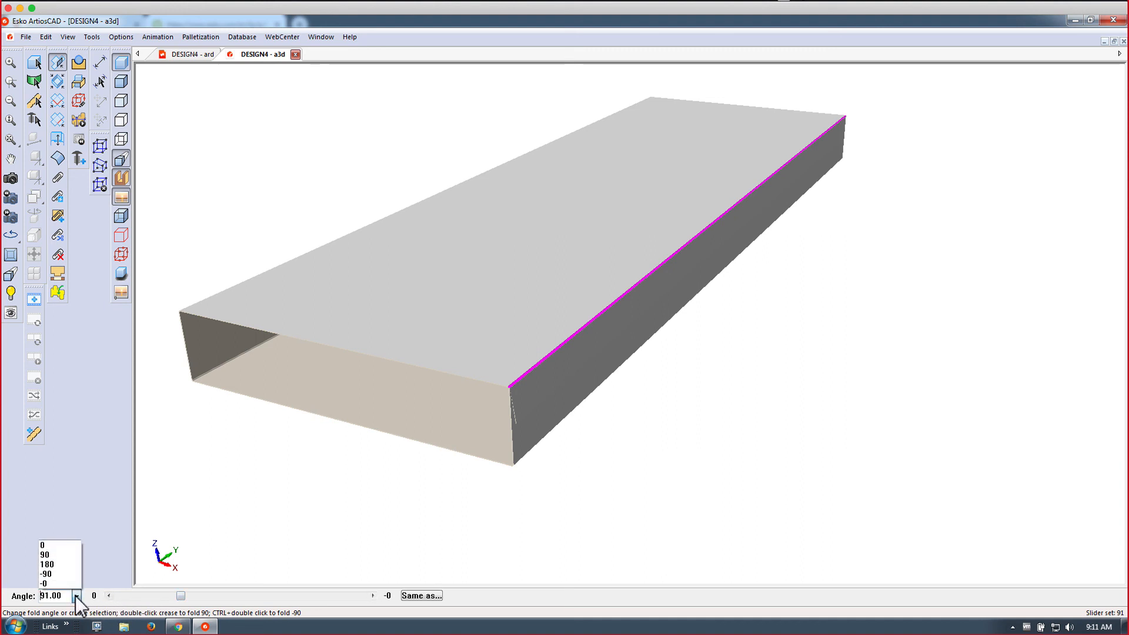
click(66, 556)
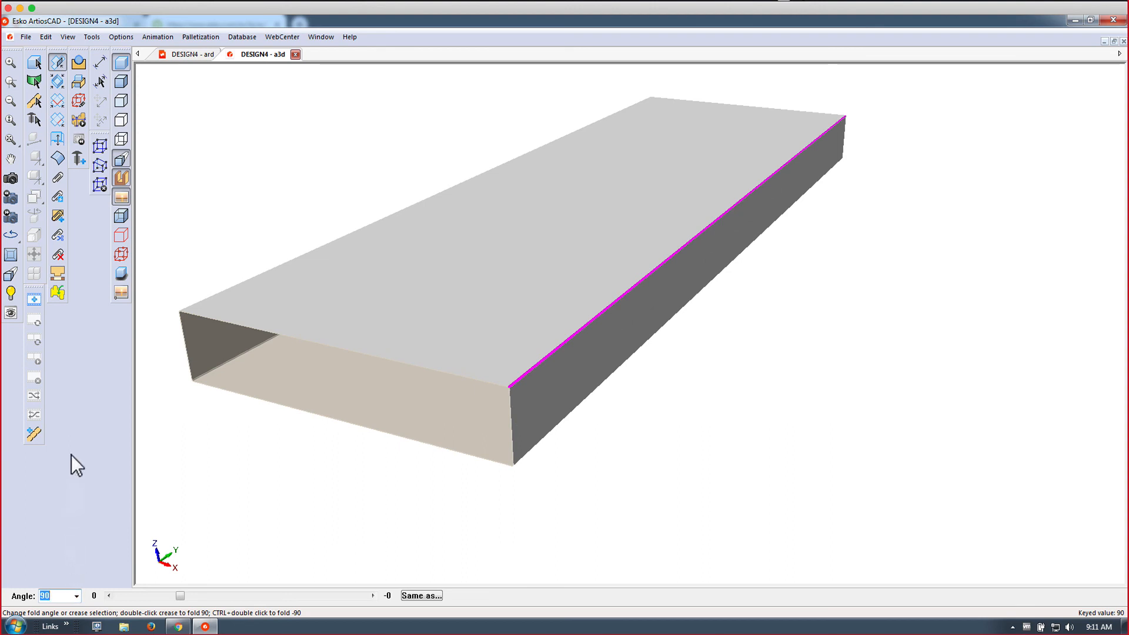
Turn the carton to show its glued side and display it as a solid with an edge frame.
click(10, 179)
drag(504, 252, 427, 293)
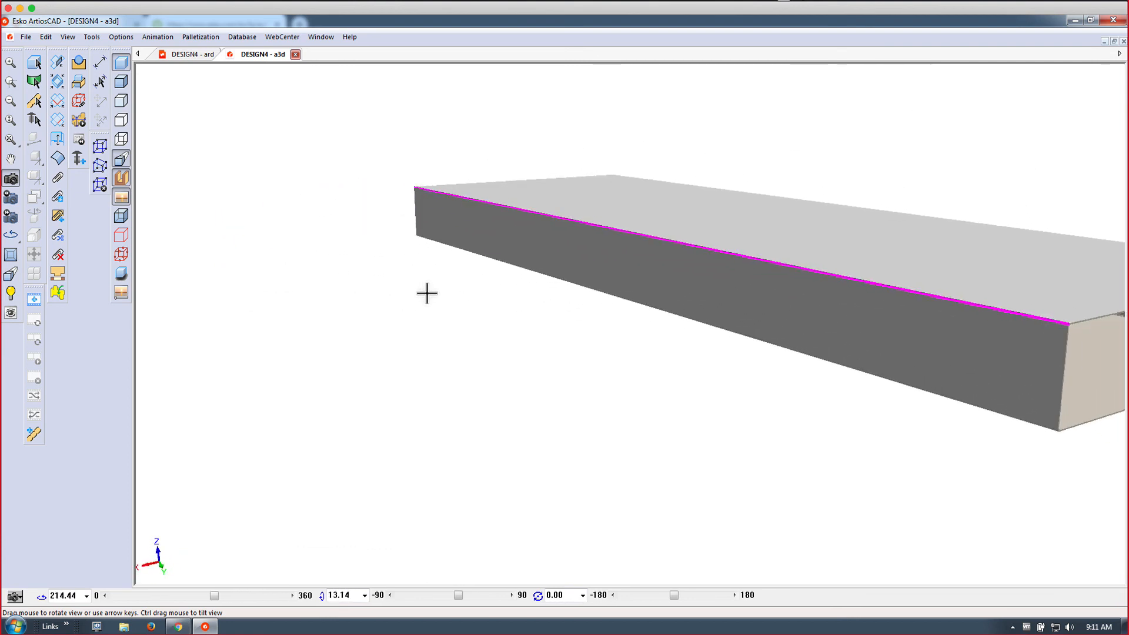
drag(672, 237, 651, 242)
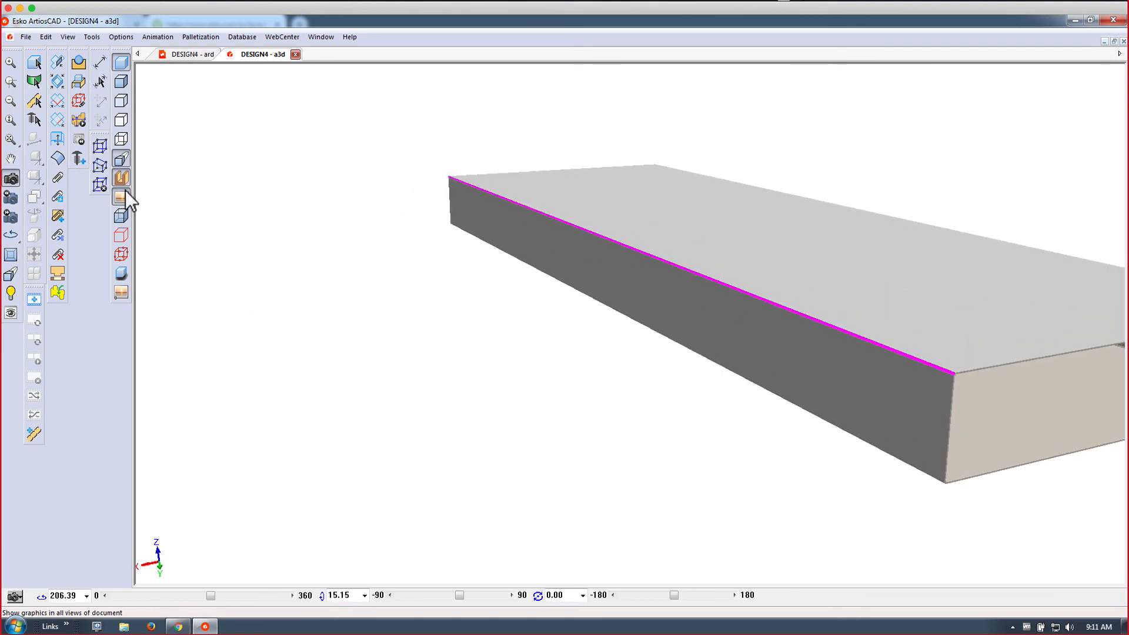
click(11, 101)
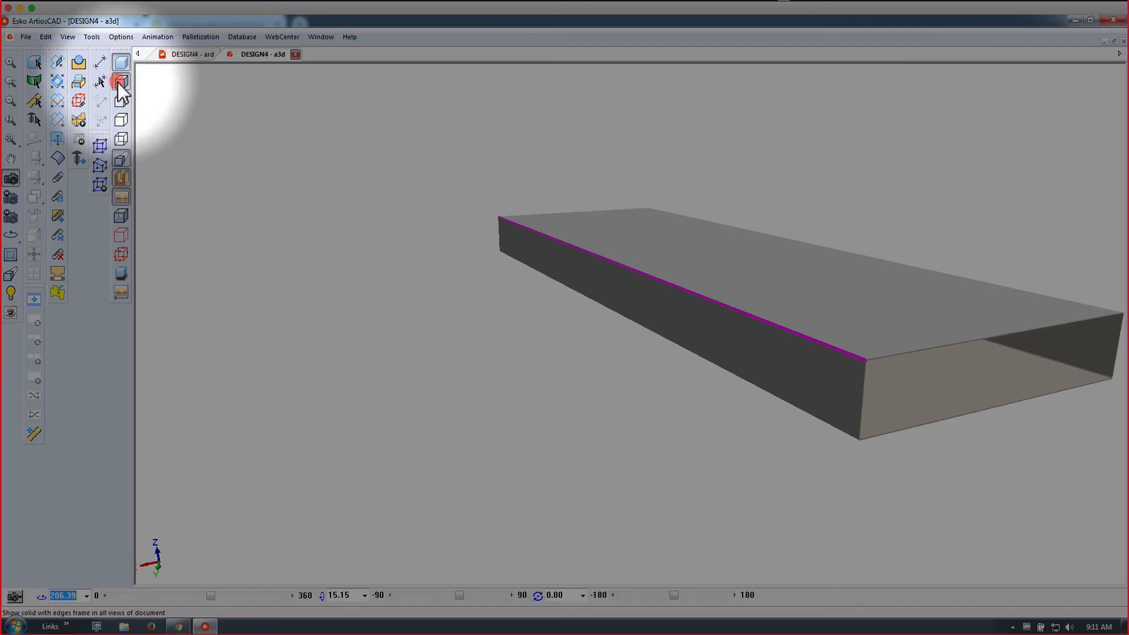
click(119, 83)
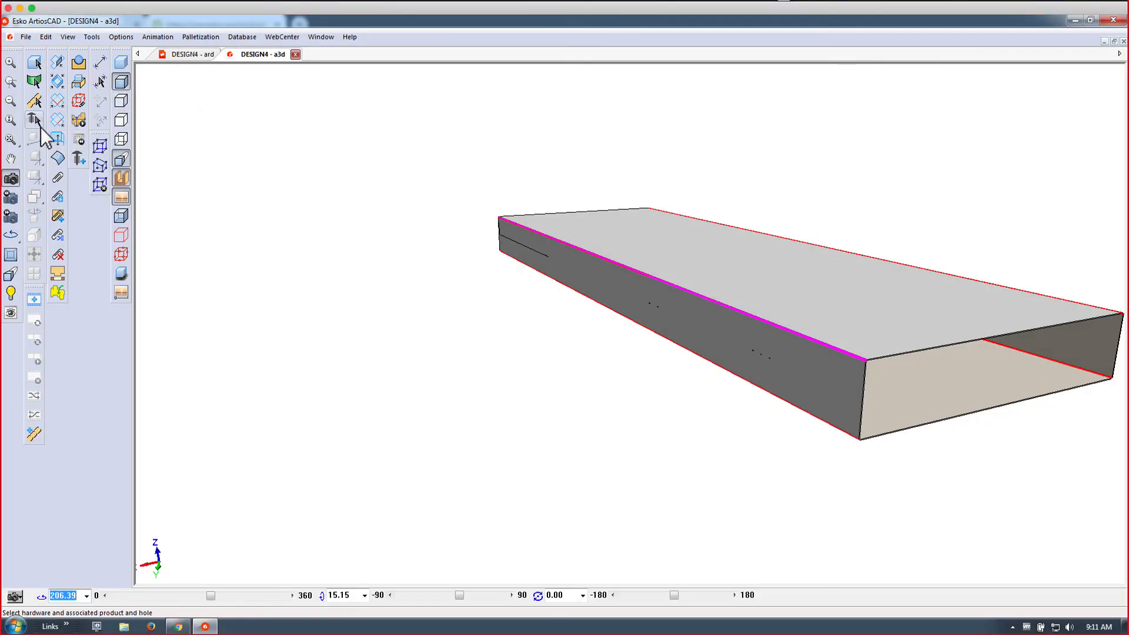
Place the narrow side panel on top of the coplanar glue flap and inspect the flap from the carton's open end.
click(11, 160)
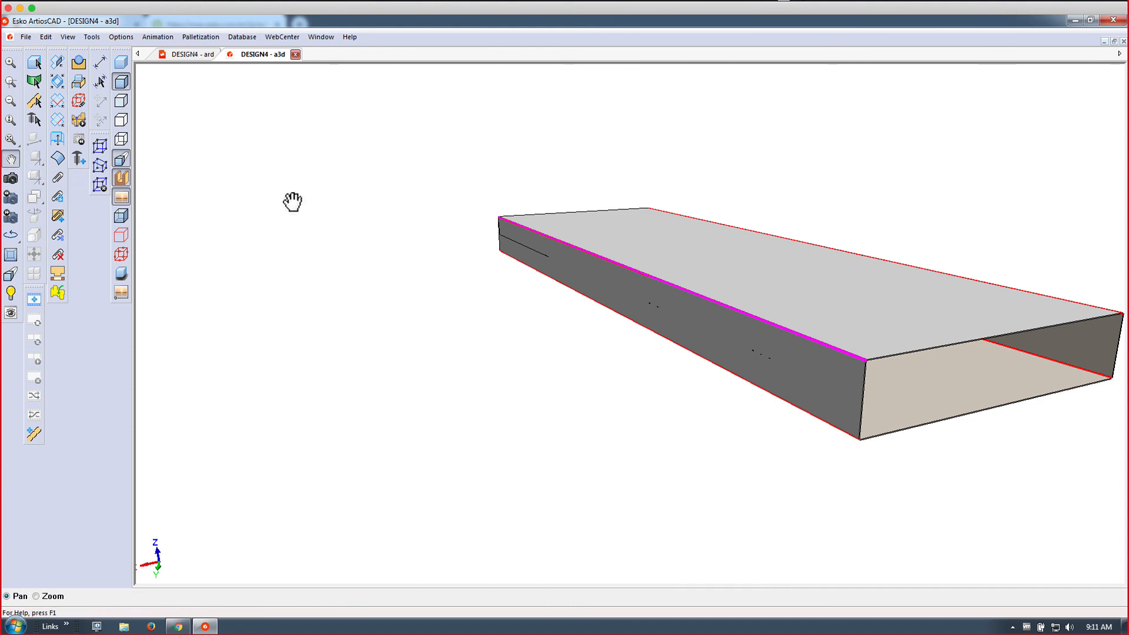
drag(292, 200, 173, 218)
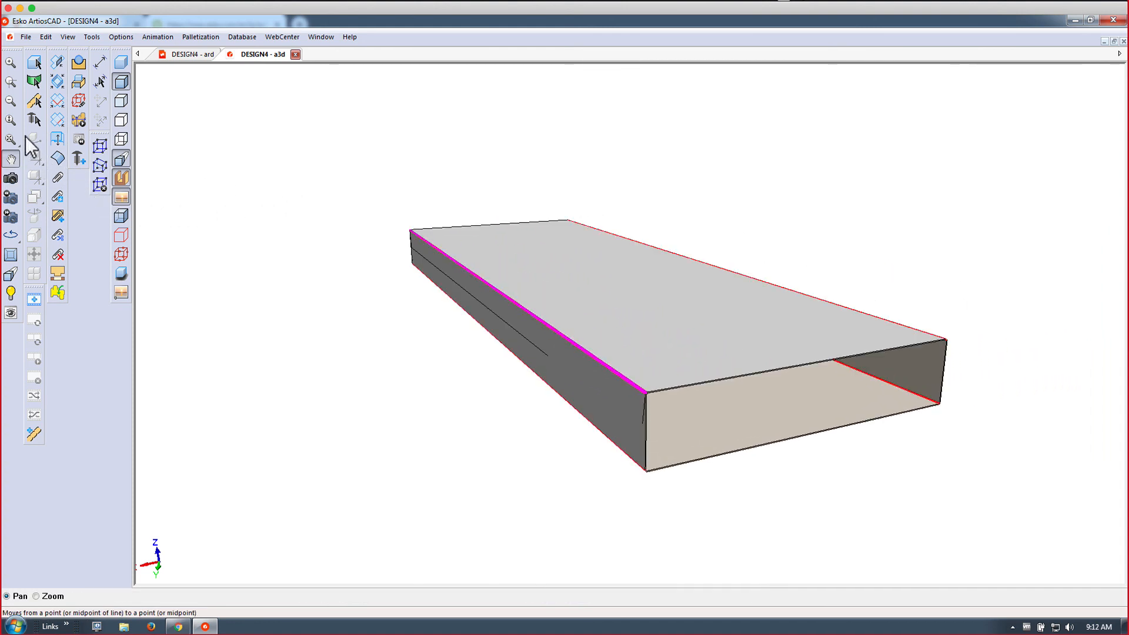
click(11, 178)
drag(268, 256, 319, 265)
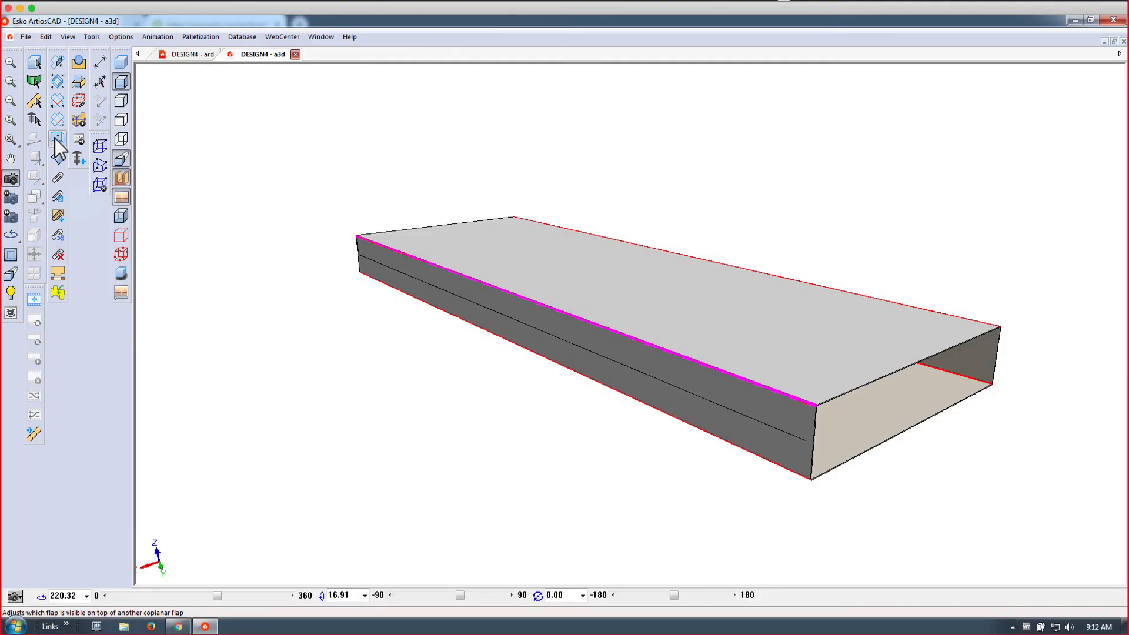
click(57, 141)
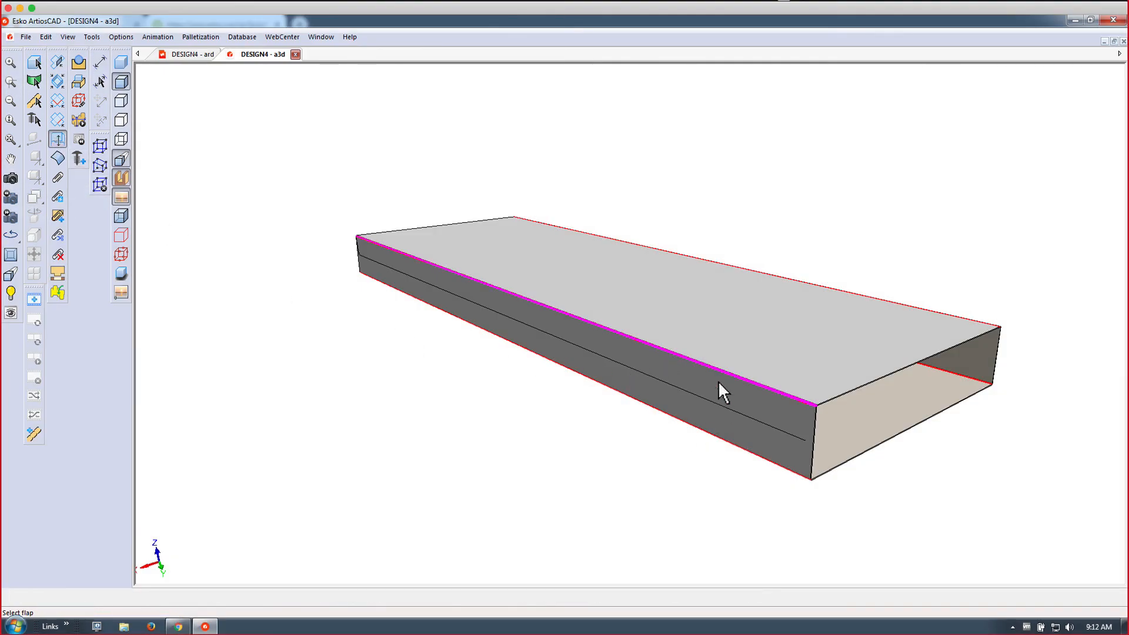
click(658, 395)
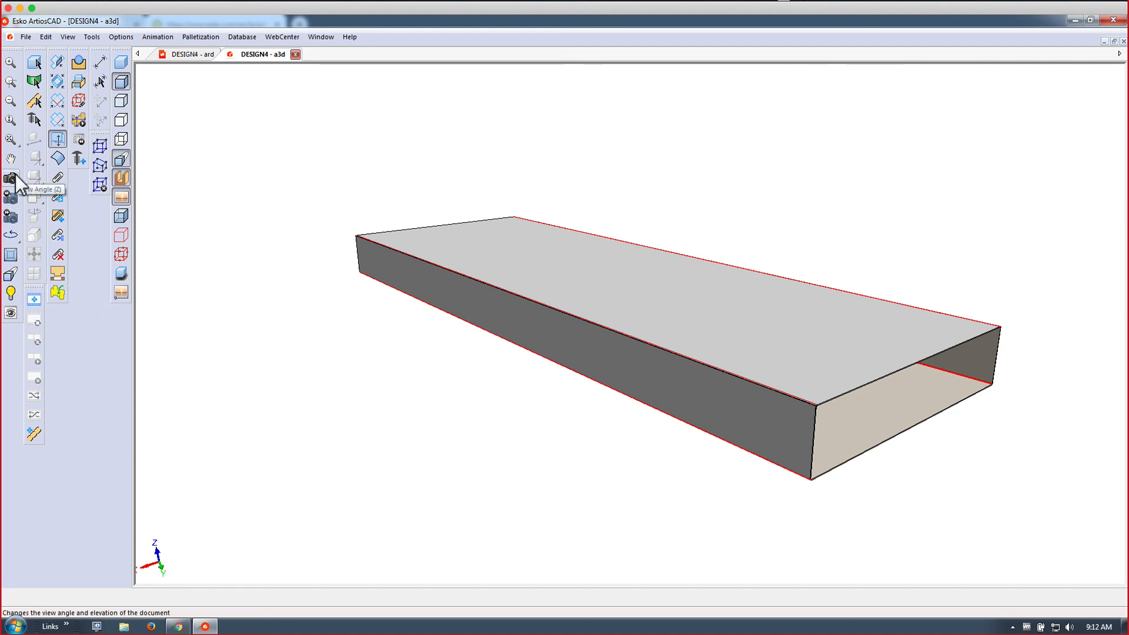
click(11, 159)
mouse_move(466, 290)
mouse_down()
mouse_move(335, 300)
mouse_move(436, 270)
mouse_up()
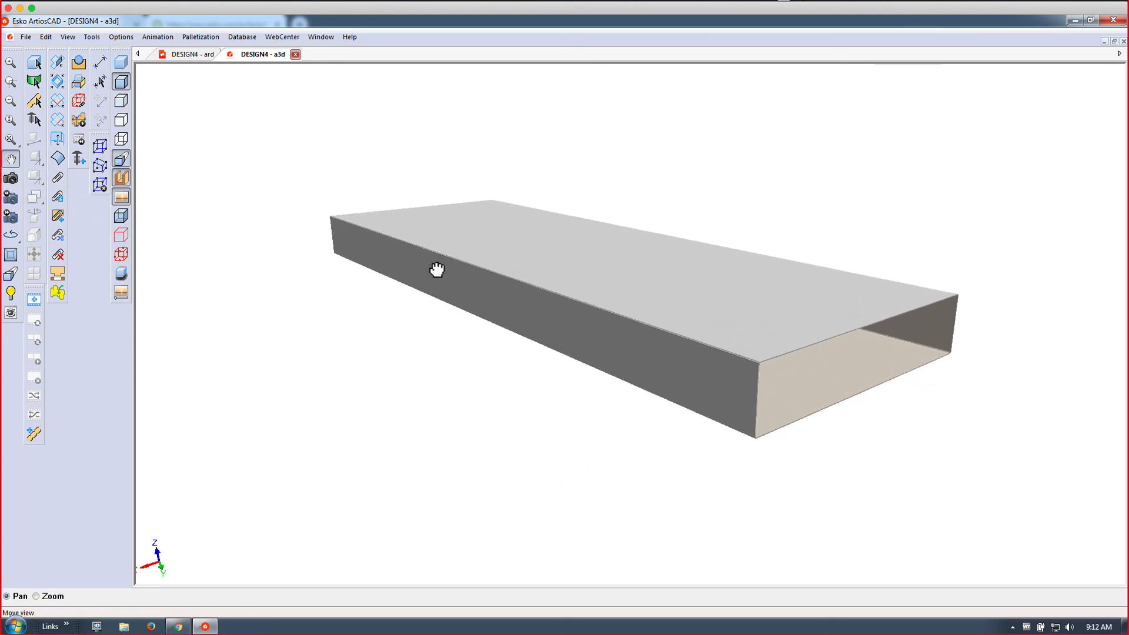
click(10, 177)
drag(824, 383, 531, 277)
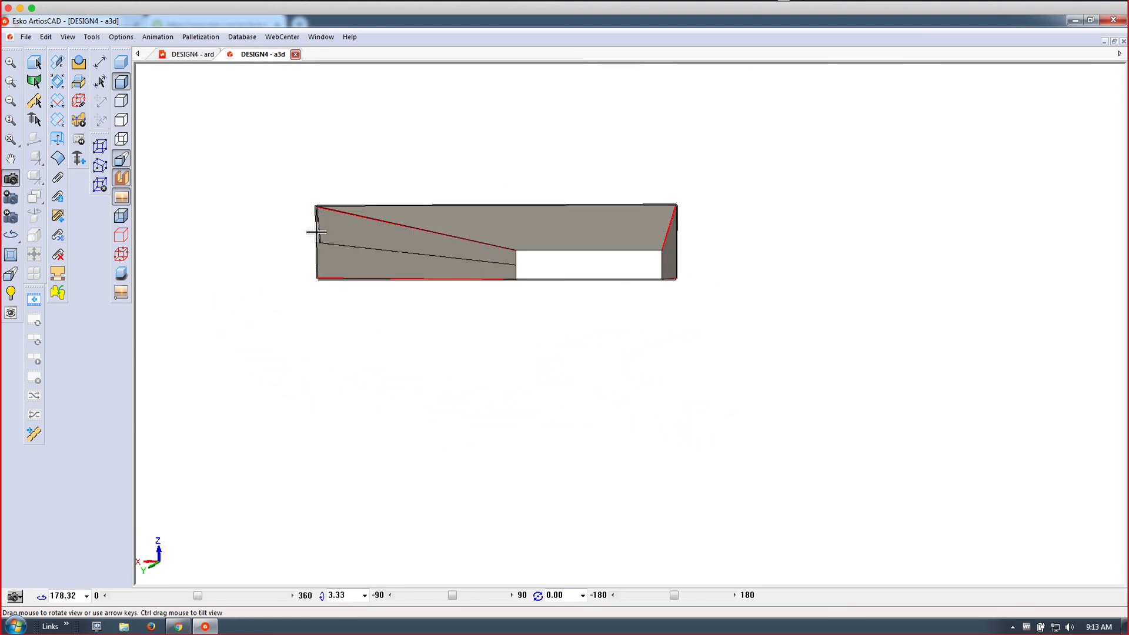
mouse_move(333, 235)
mouse_down()
mouse_move(396, 230)
mouse_move(544, 353)
mouse_move(552, 339)
mouse_up()
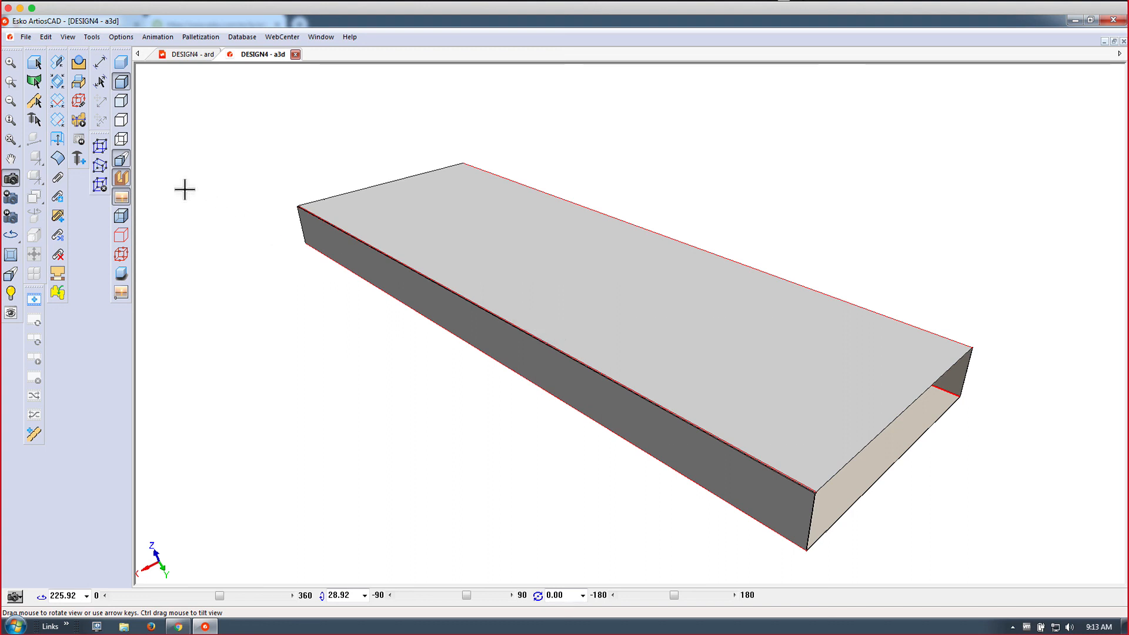
Run a standard, enlarging the Standards Catalog and selecting the RT Top Tuck on 2nd carton.
click(26, 38)
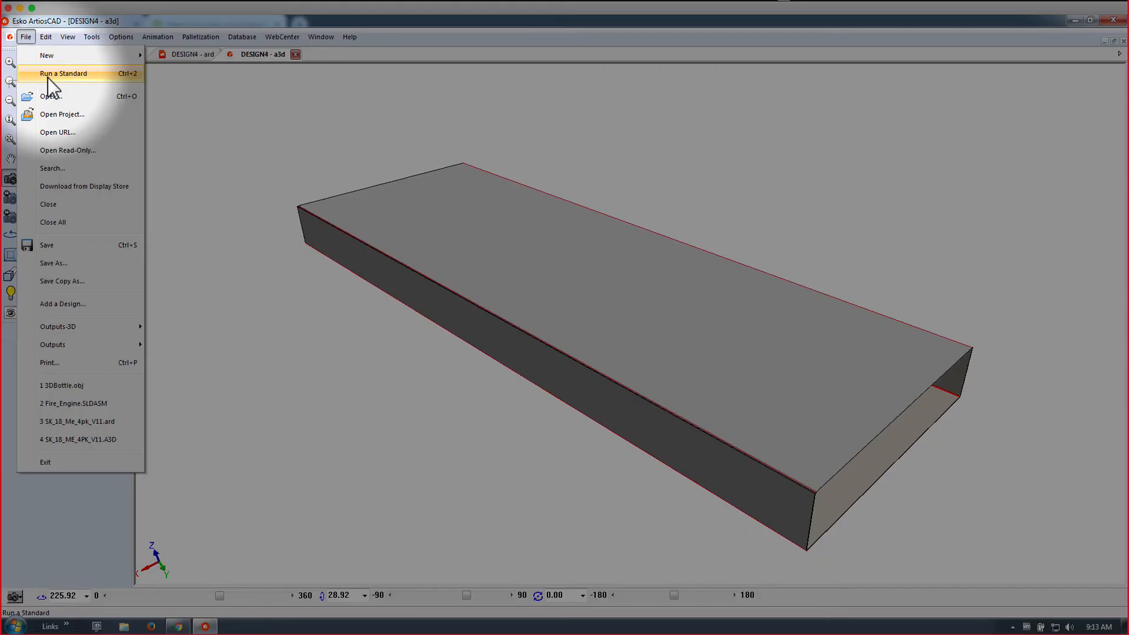
click(48, 75)
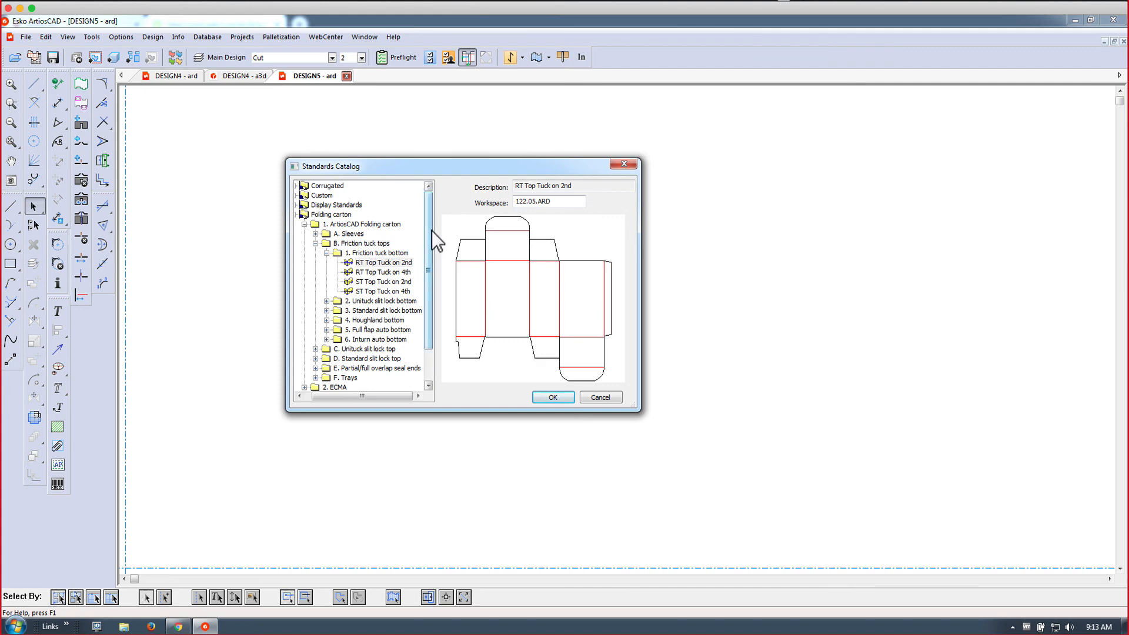
drag(627, 401, 869, 494)
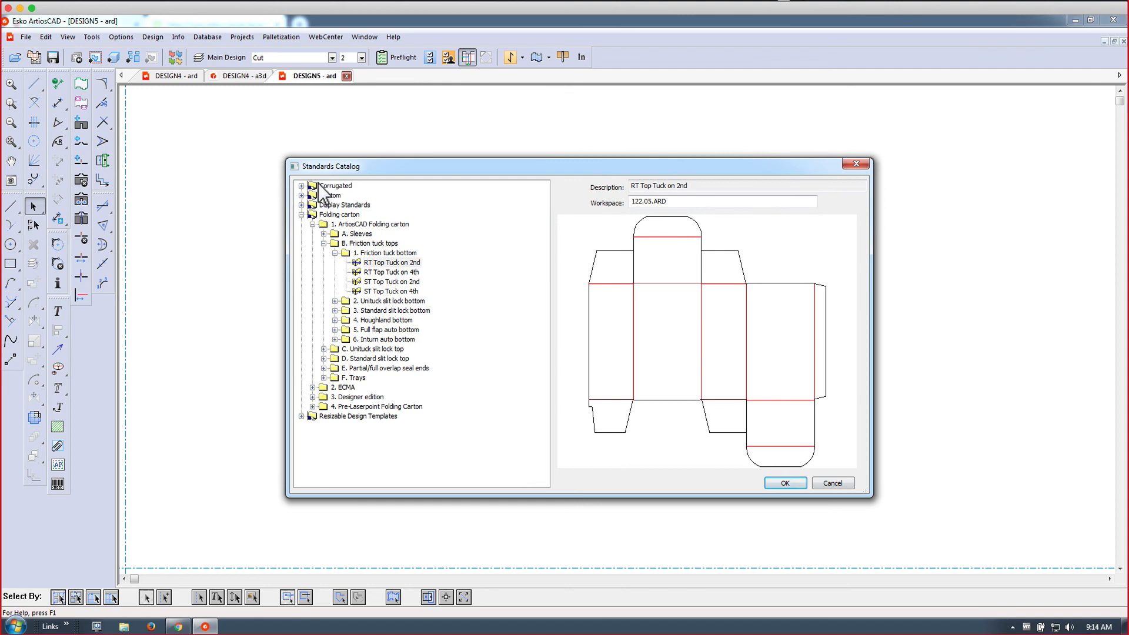
click(364, 263)
Browse the corrugated FEFCO 200 Series, previewing the F0200, F0202 and F0204 box styles.
click(301, 186)
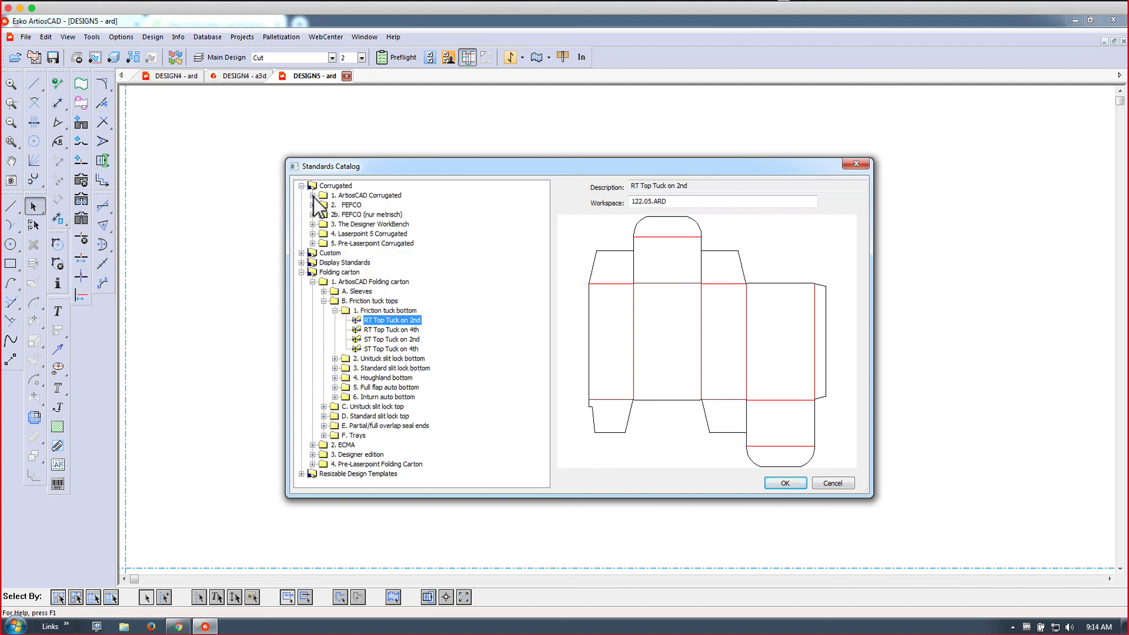
click(313, 205)
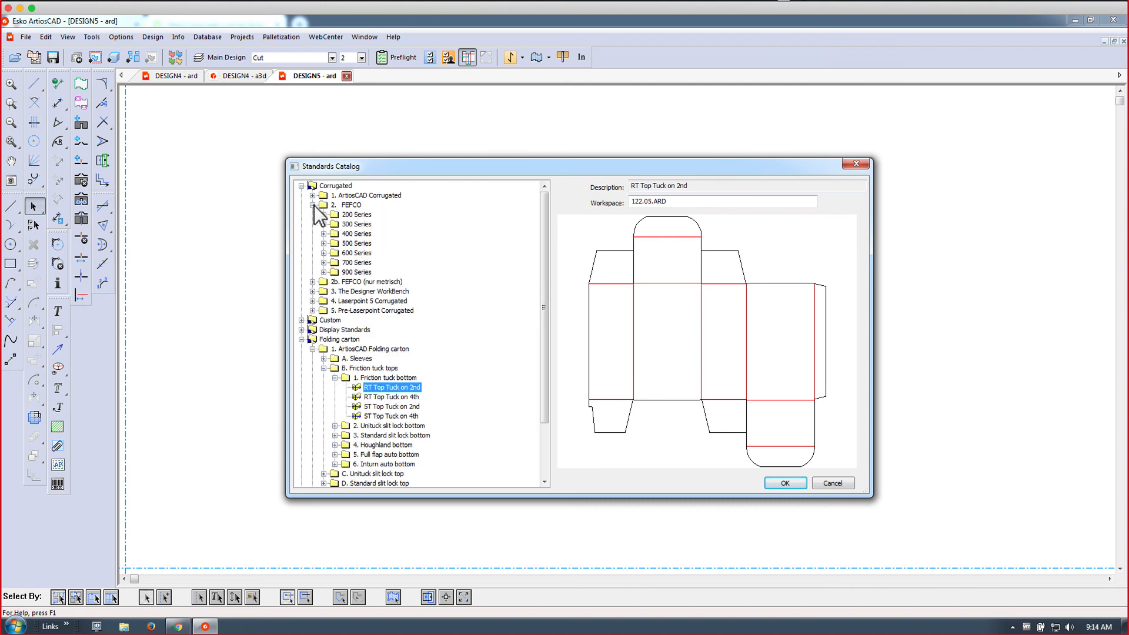
click(324, 214)
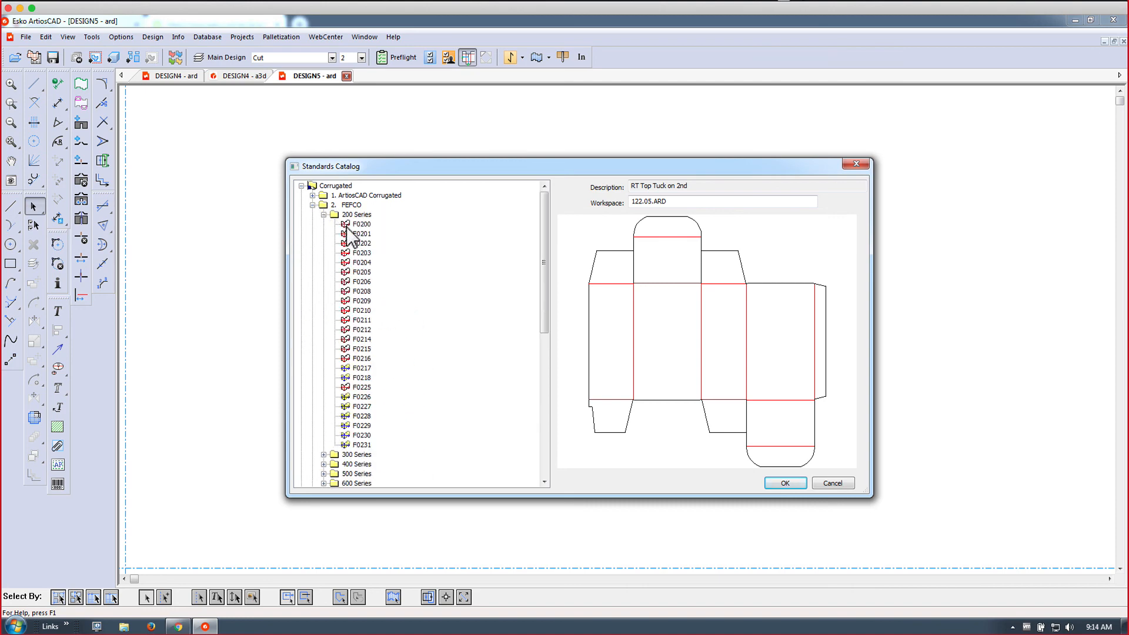
click(348, 225)
click(354, 243)
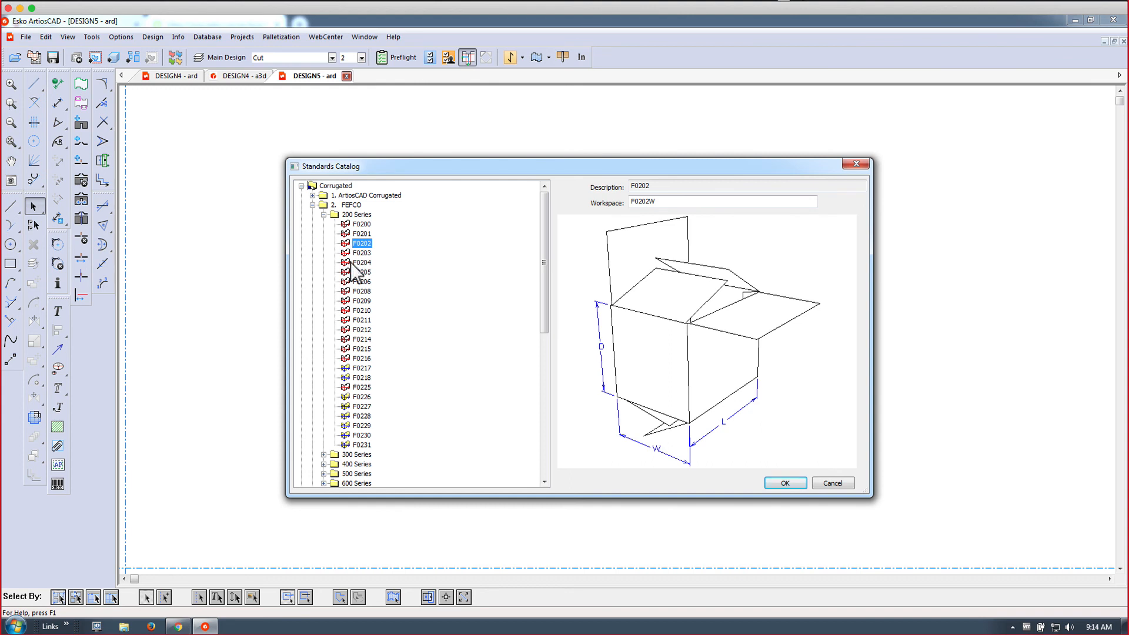
click(357, 262)
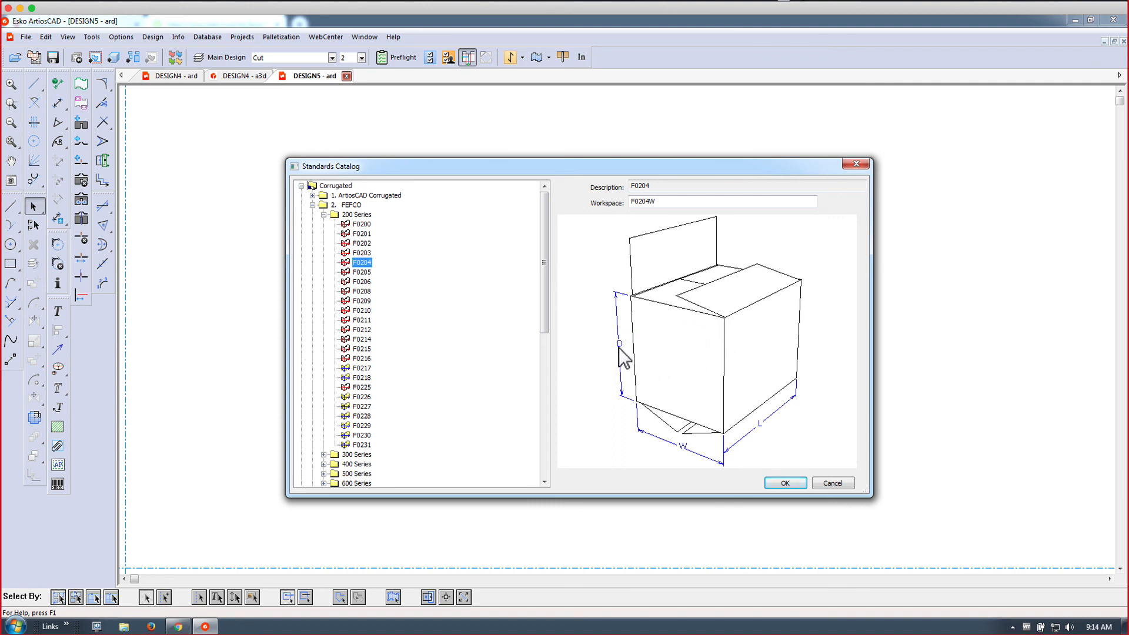
click(323, 215)
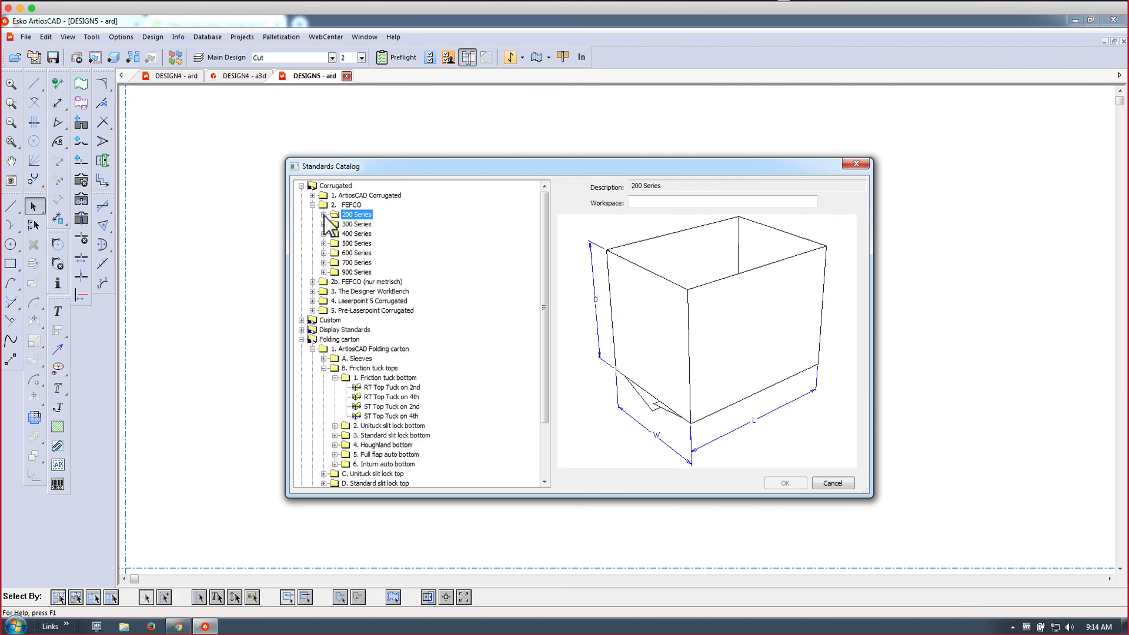
Browse the Custom and Display Standards categories, previewing the Hexagonal Bin and Hexagonal Bin - Dispenser Bottom standards.
click(301, 321)
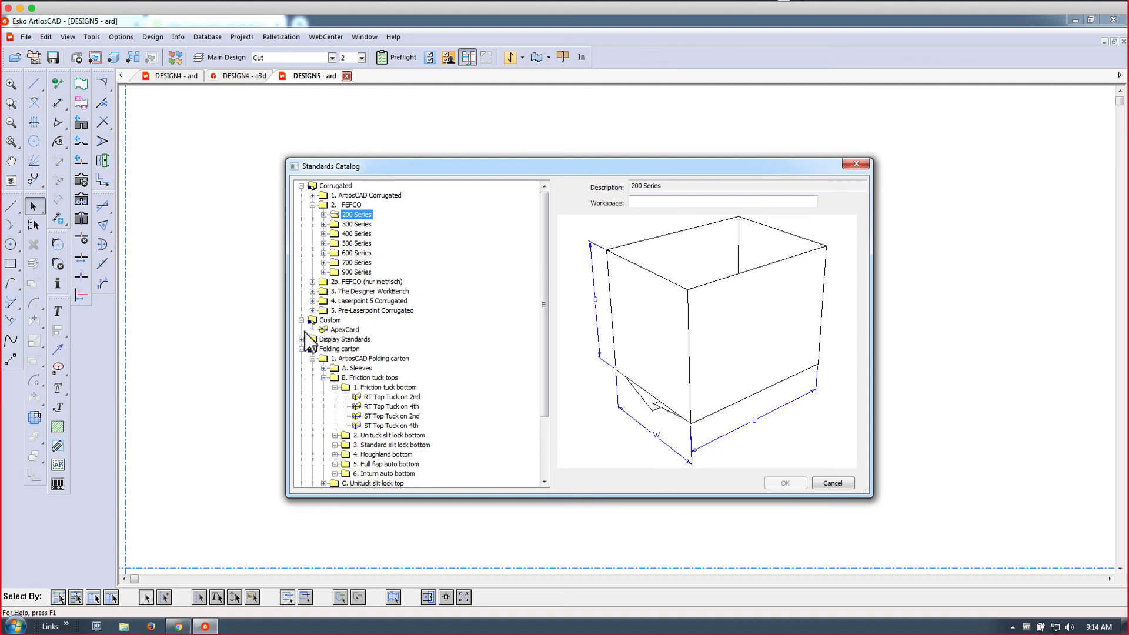
click(301, 339)
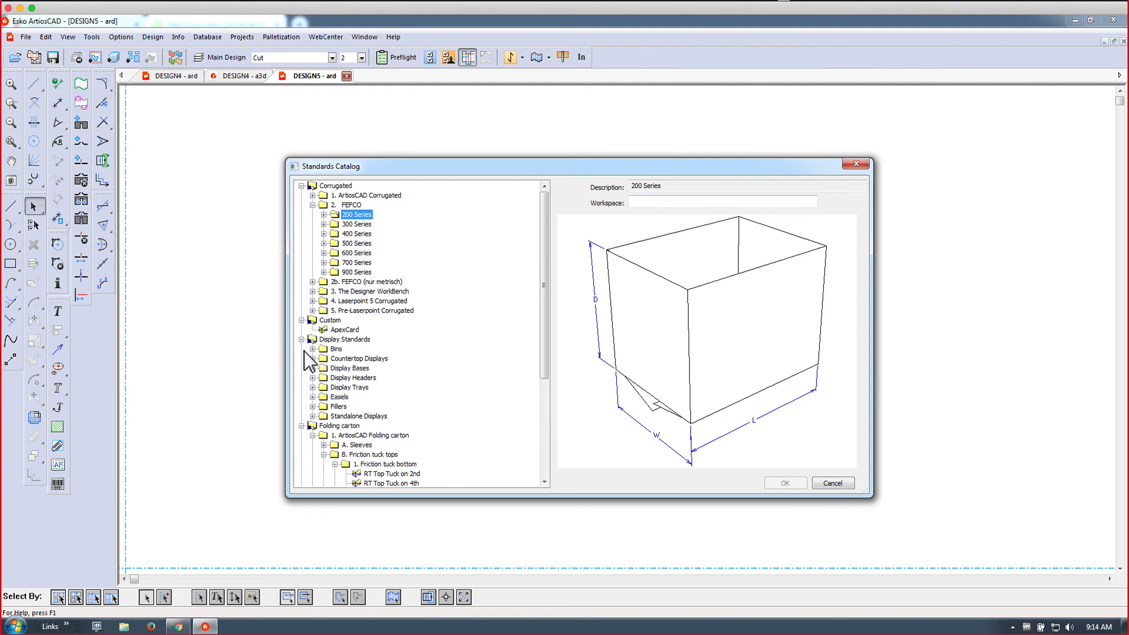
click(312, 350)
click(335, 360)
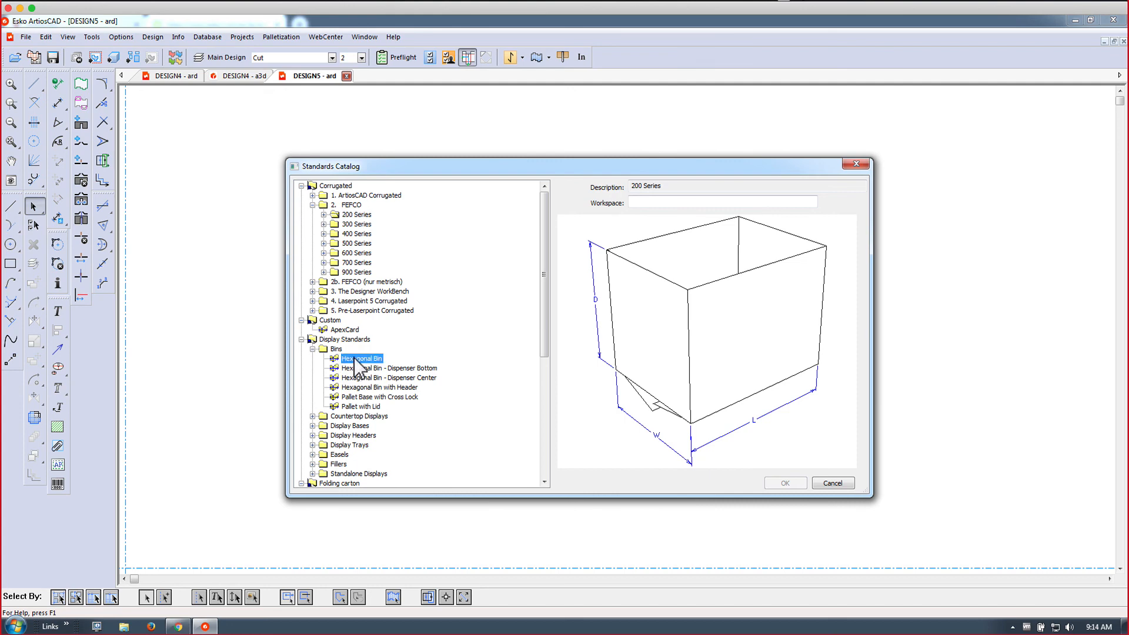
click(357, 370)
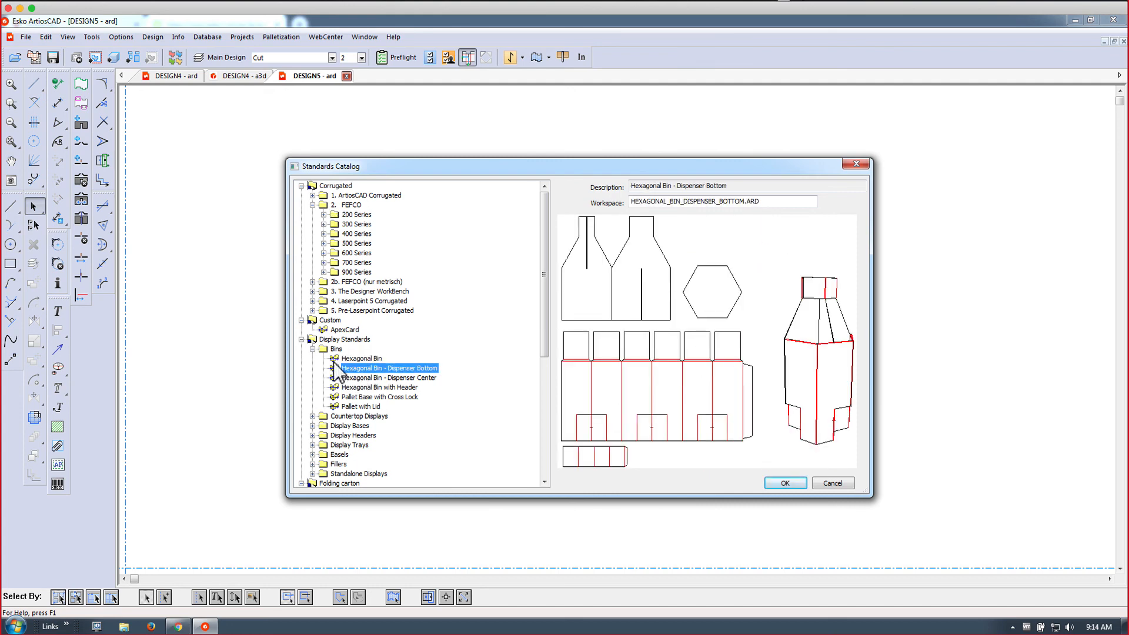
click(312, 349)
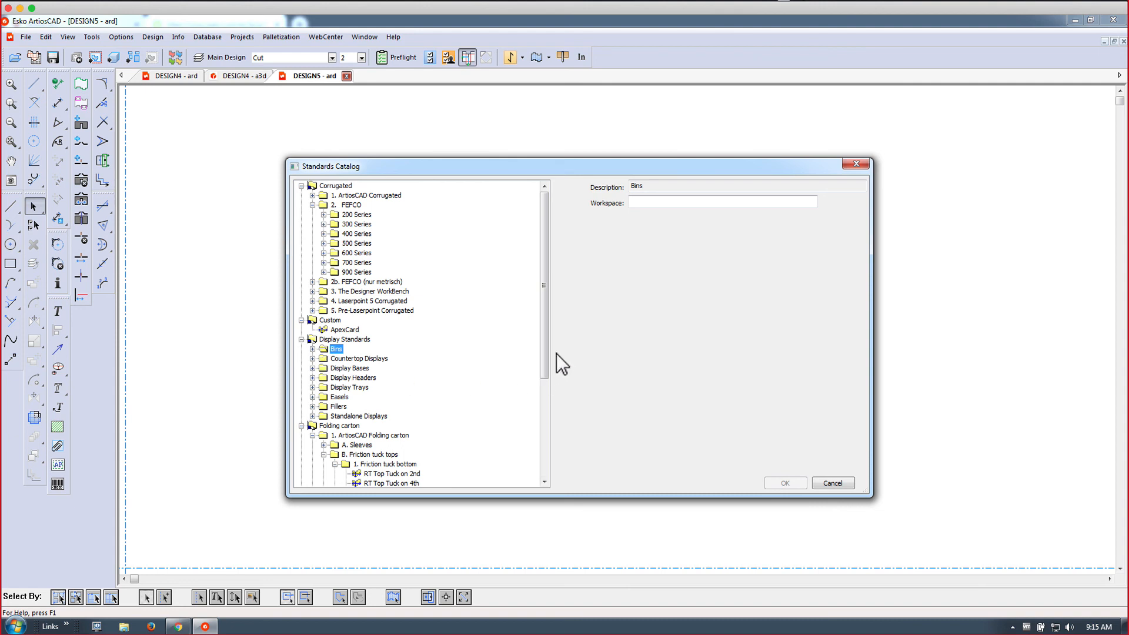
Run the RT Top Tuck on 2nd folding carton standard with the Folding Carton - Inch parameters and the I-SBS-14 board.
drag(542, 351, 538, 454)
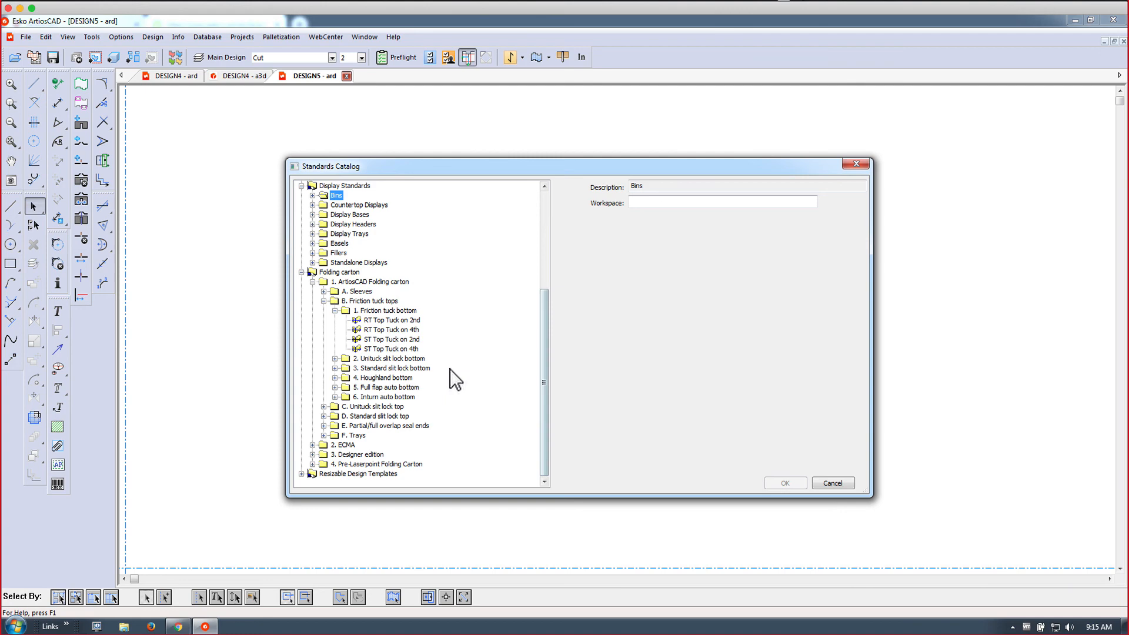
click(383, 319)
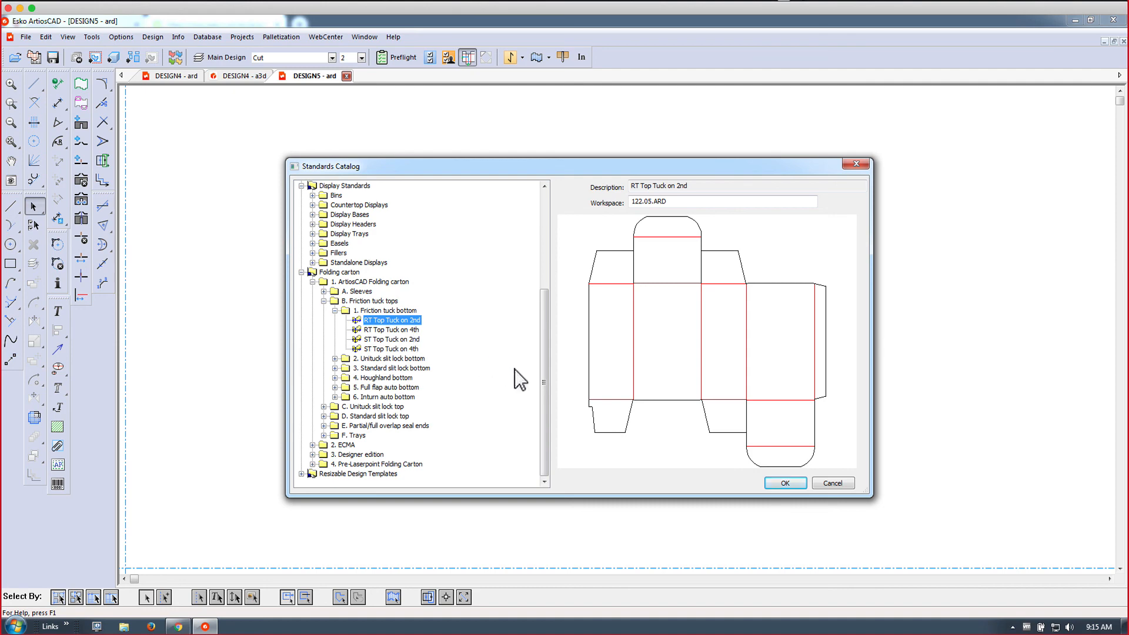
click(799, 483)
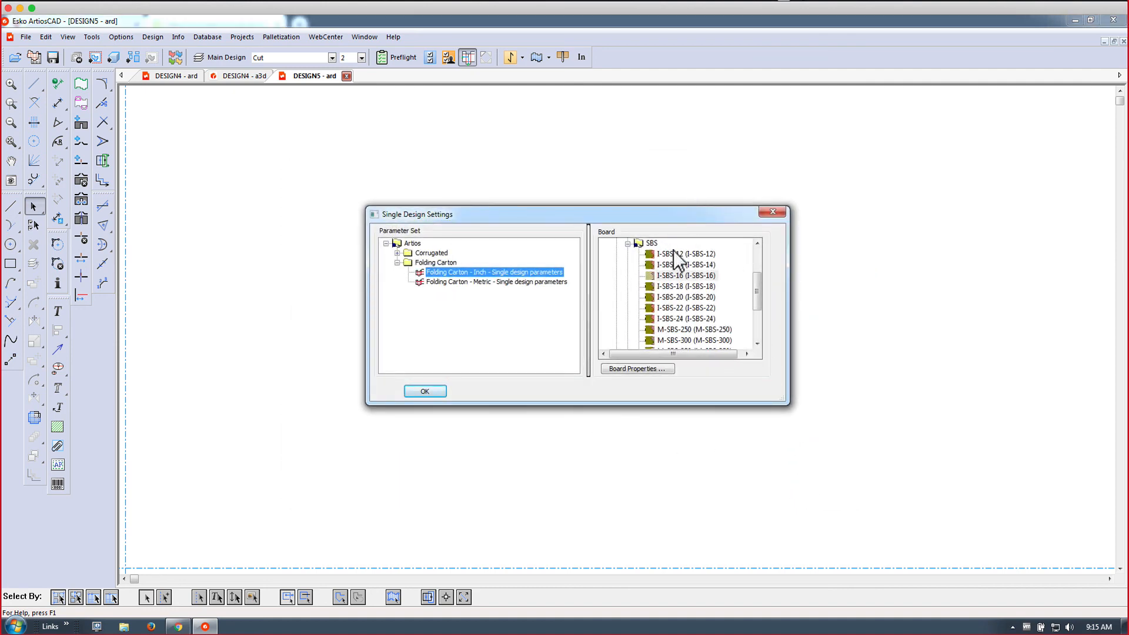
click(671, 263)
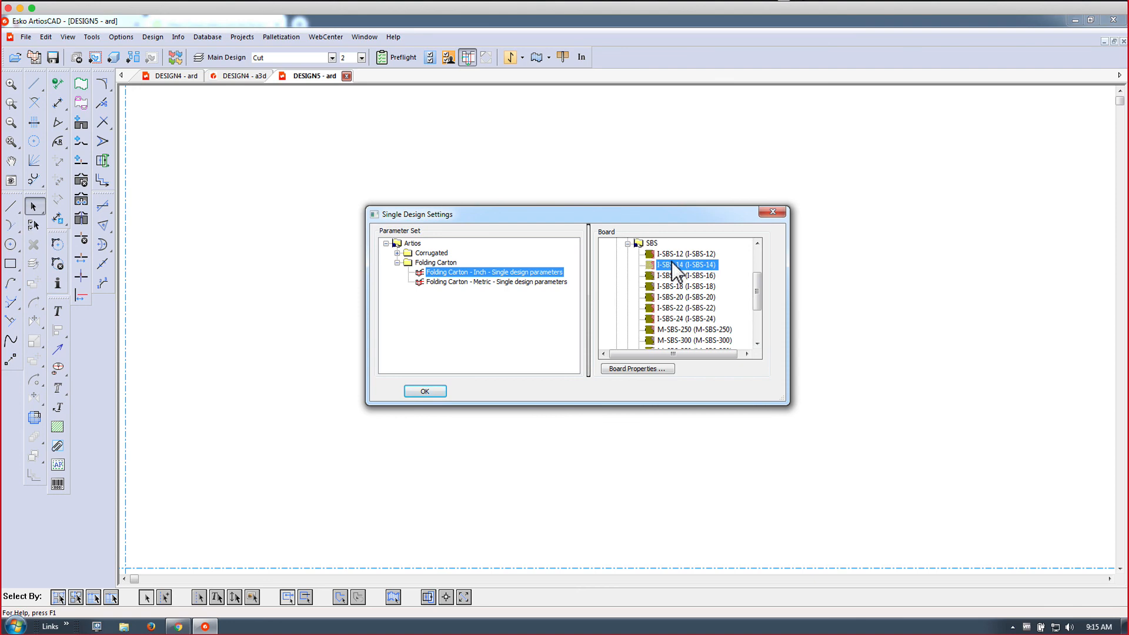
click(425, 395)
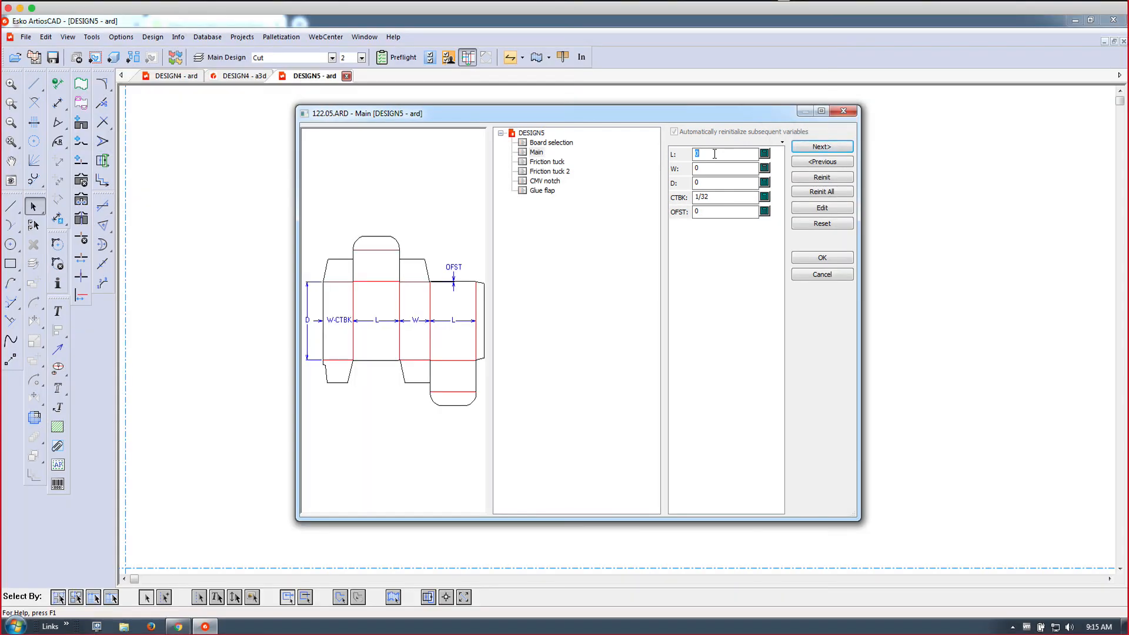
Set the carton's main dimensions to L 5, W 2+1/2 and D 8.
text(5)
key(Tab)
text(2+1/2)
key(Tab)
text(8)
Try to enter the carton depth D as 8 1/4 using the keypad calculator.
click(764, 181)
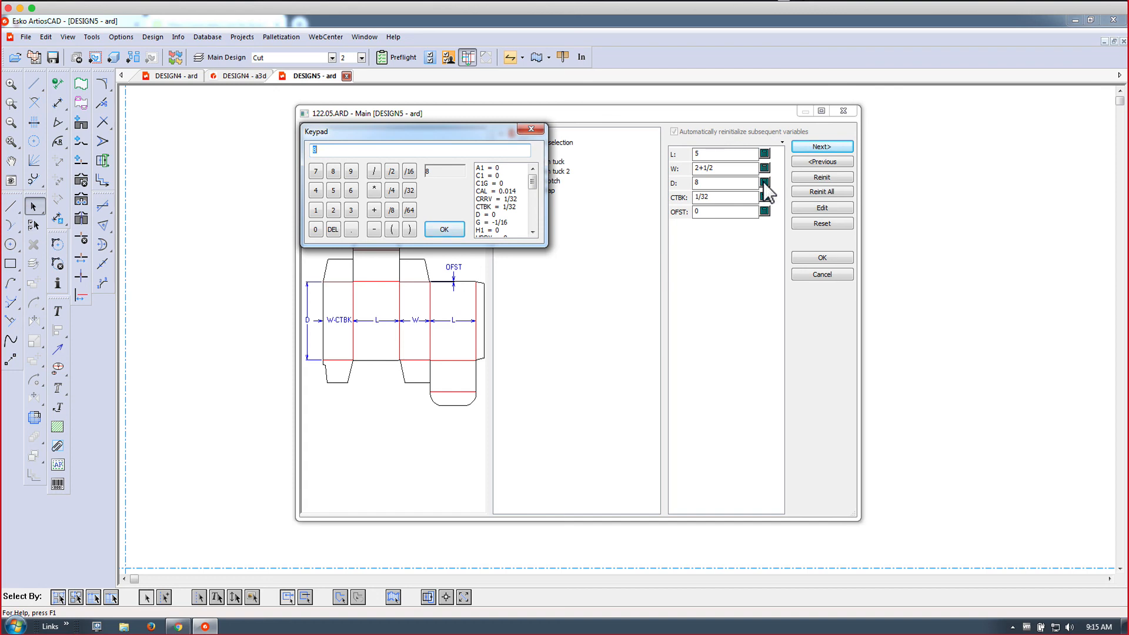
click(393, 189)
click(315, 152)
text(8)
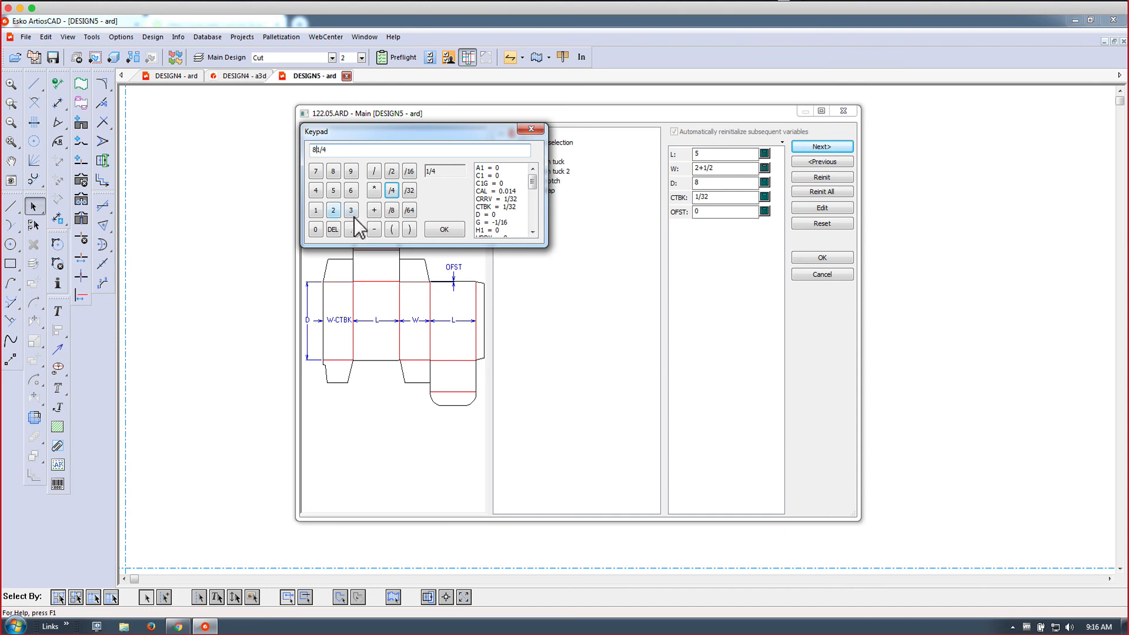
click(442, 230)
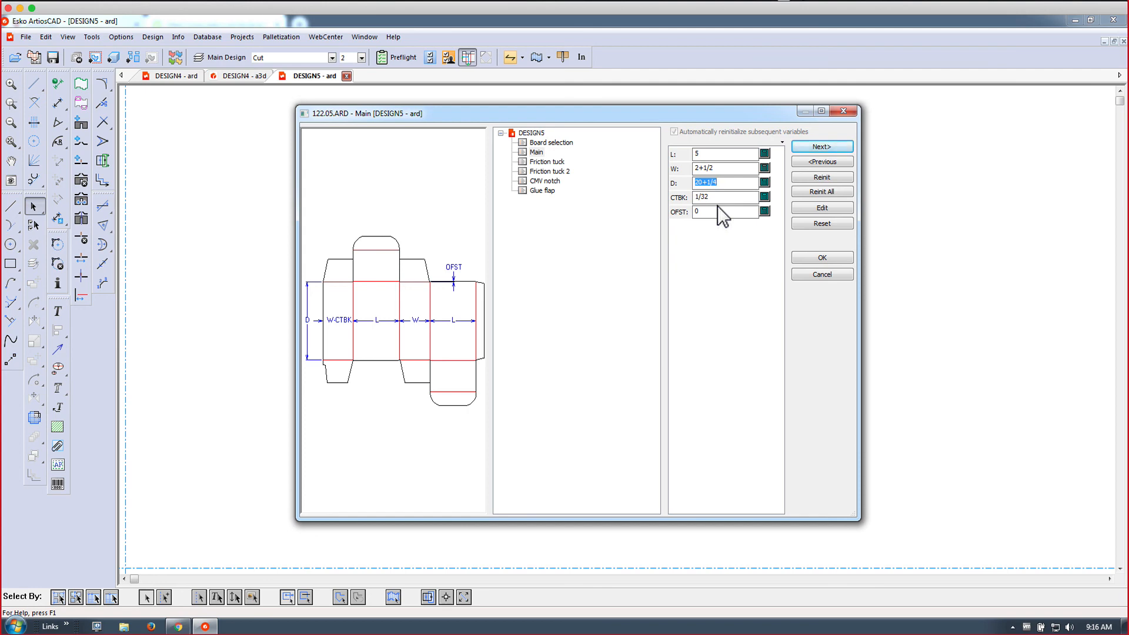
text(8)
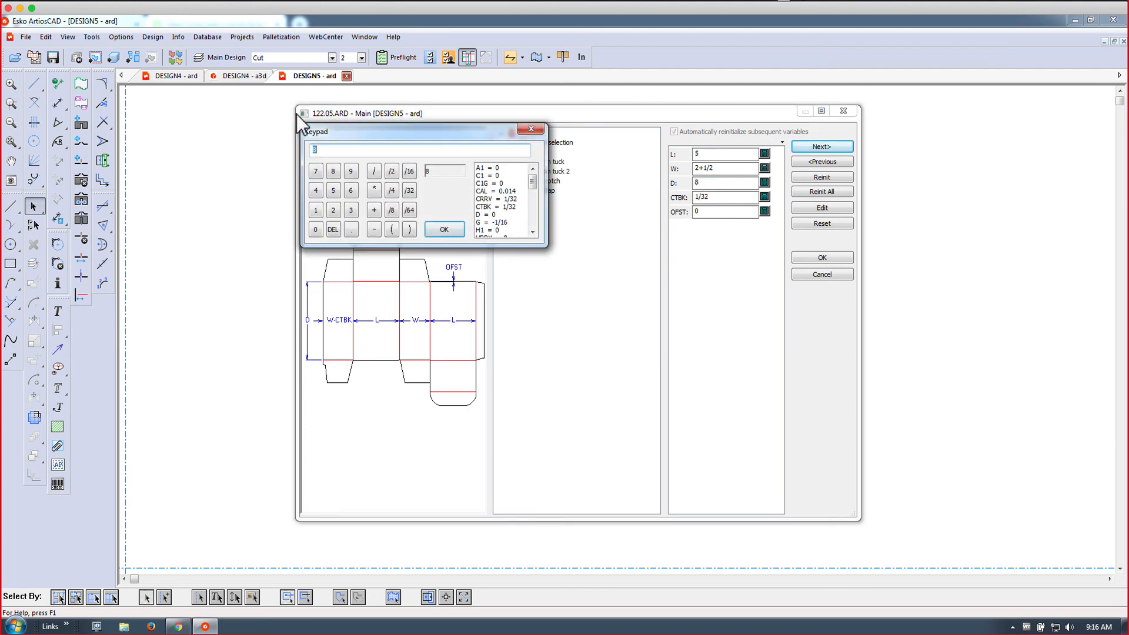
click(330, 150)
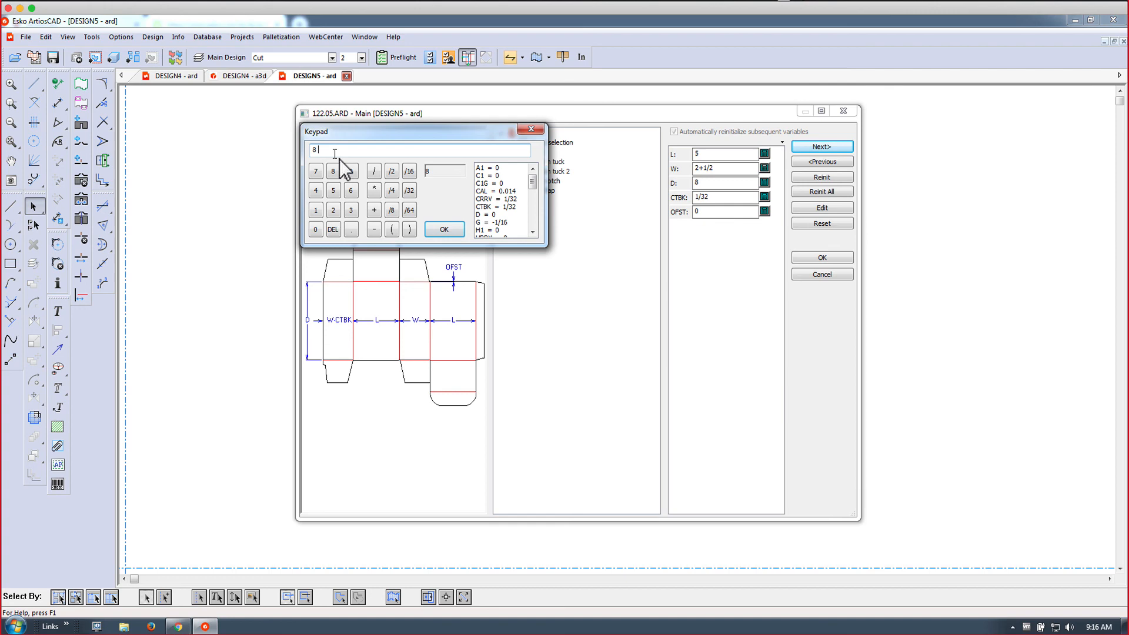
click(389, 189)
click(455, 232)
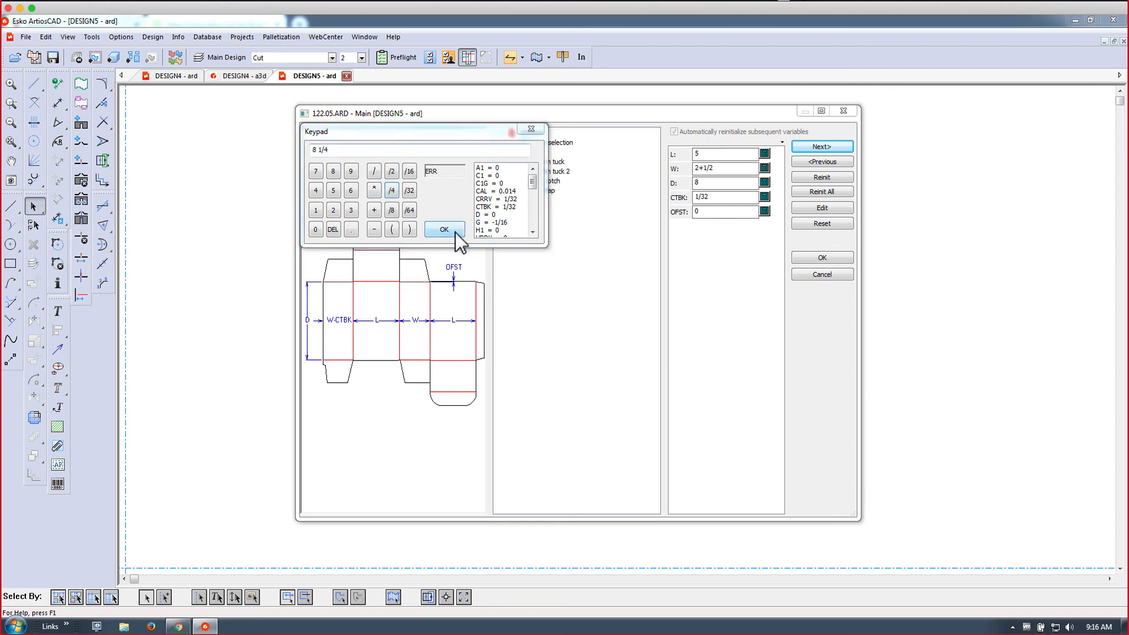
click(459, 217)
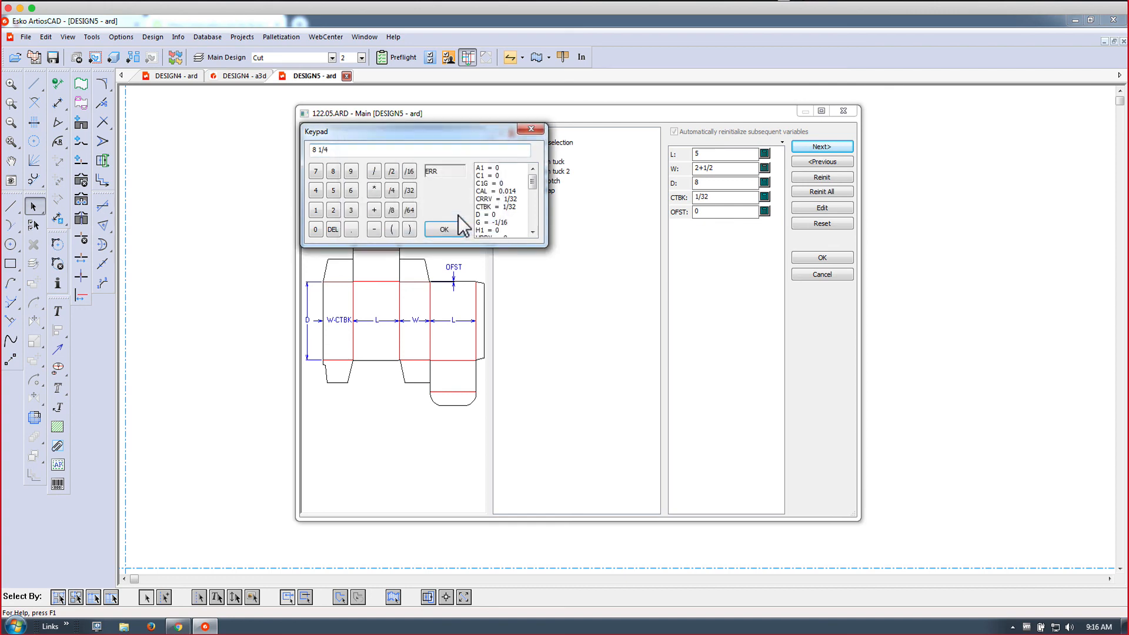
click(531, 129)
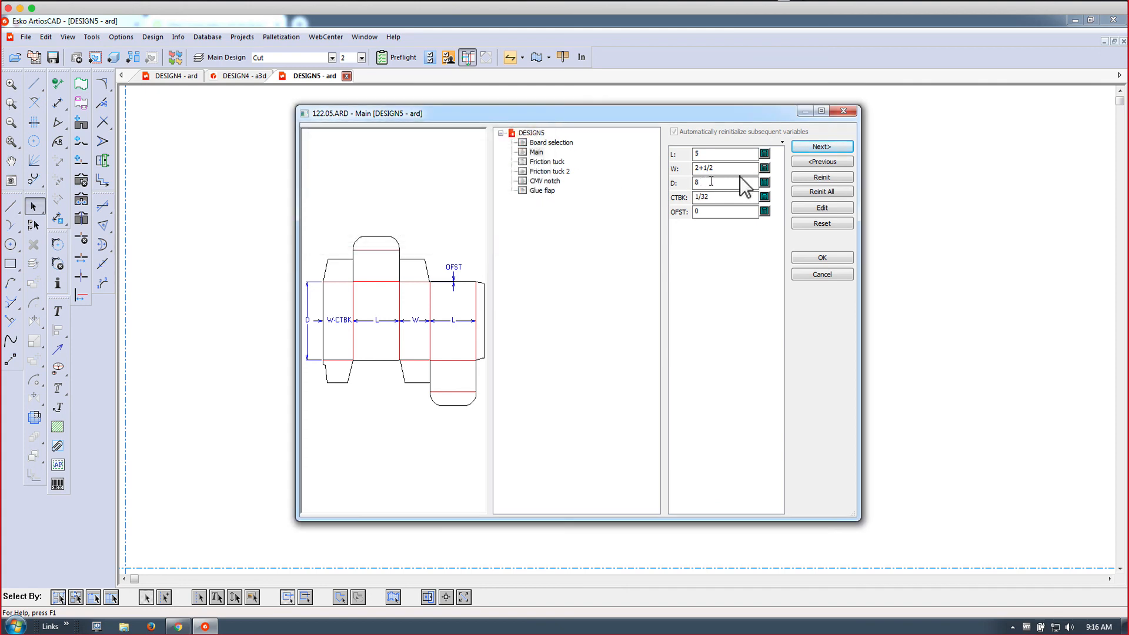
Accept the default friction tuck, CMV notch and glue flap values and generate the carton design.
click(845, 145)
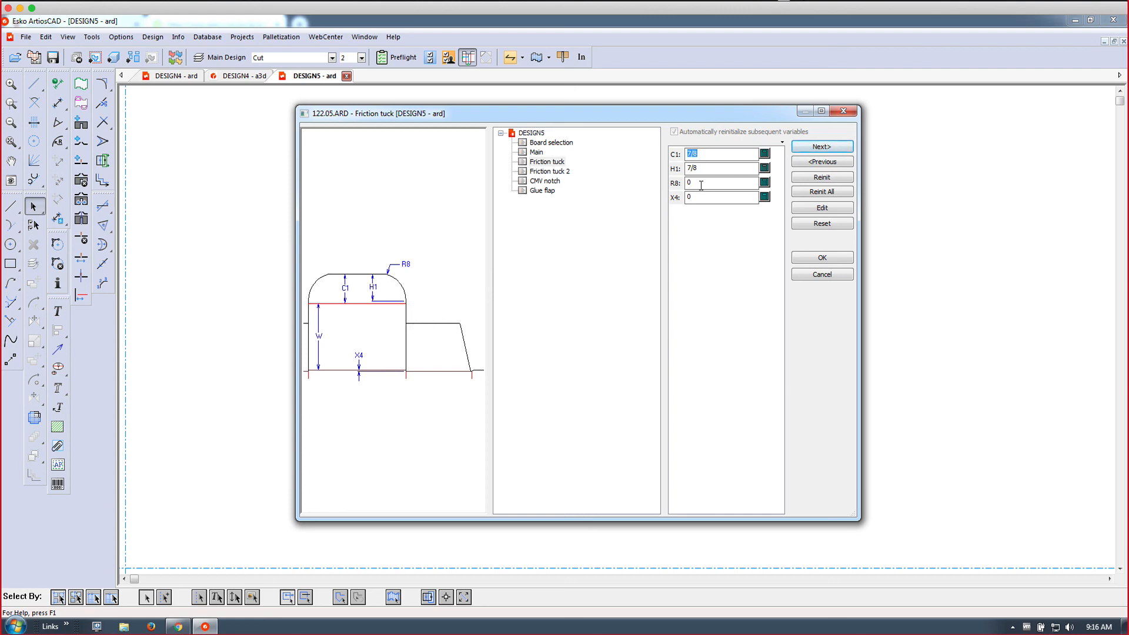
click(829, 147)
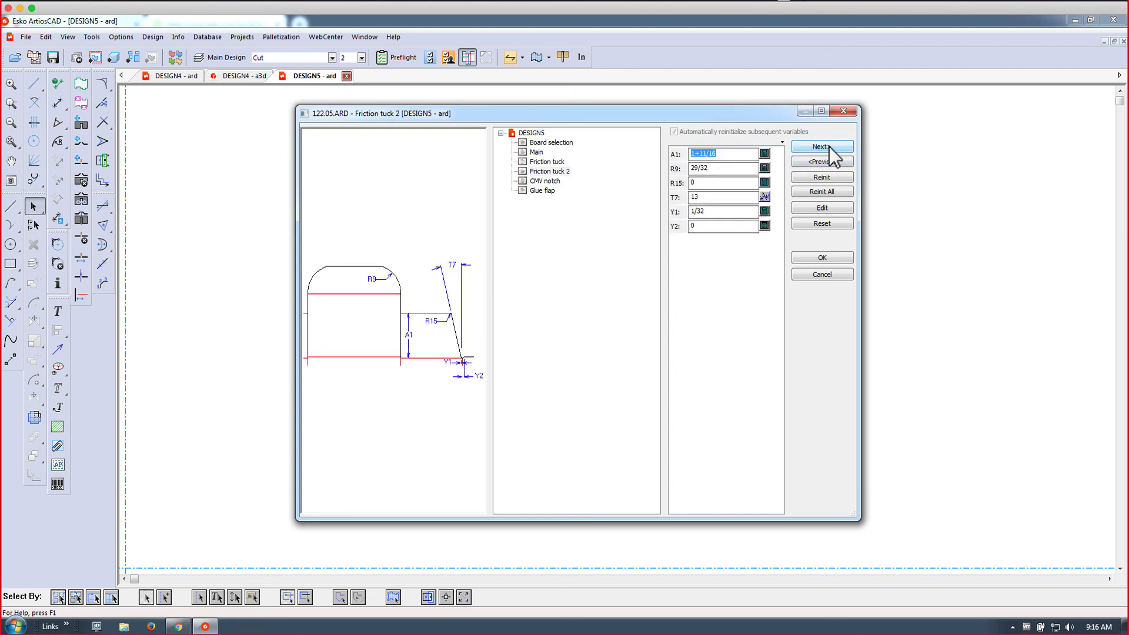
click(829, 146)
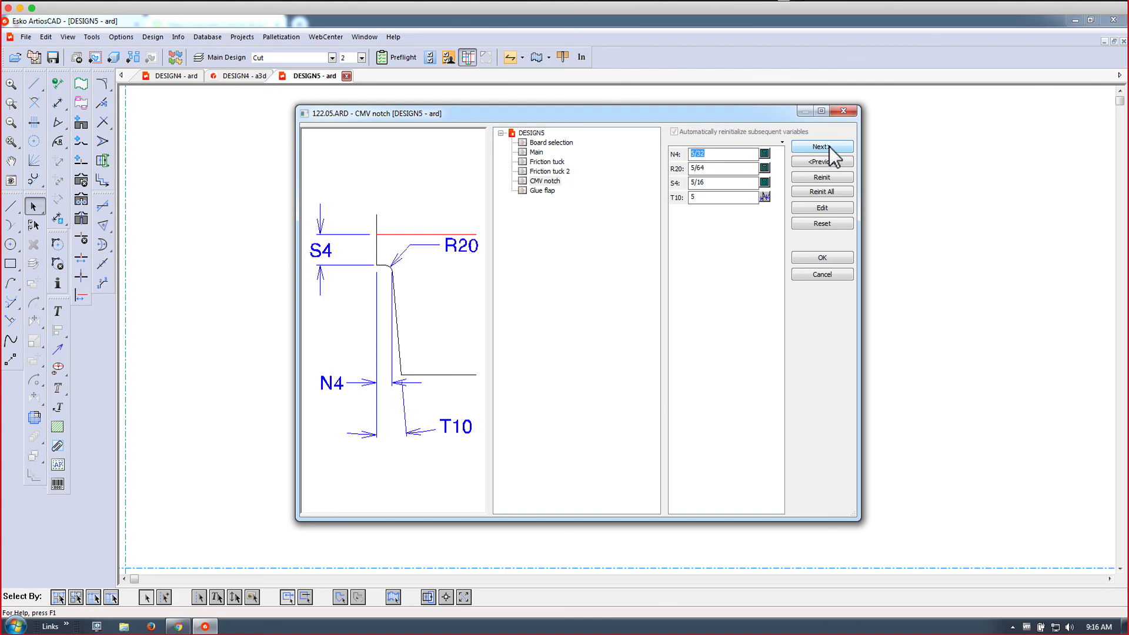
click(829, 147)
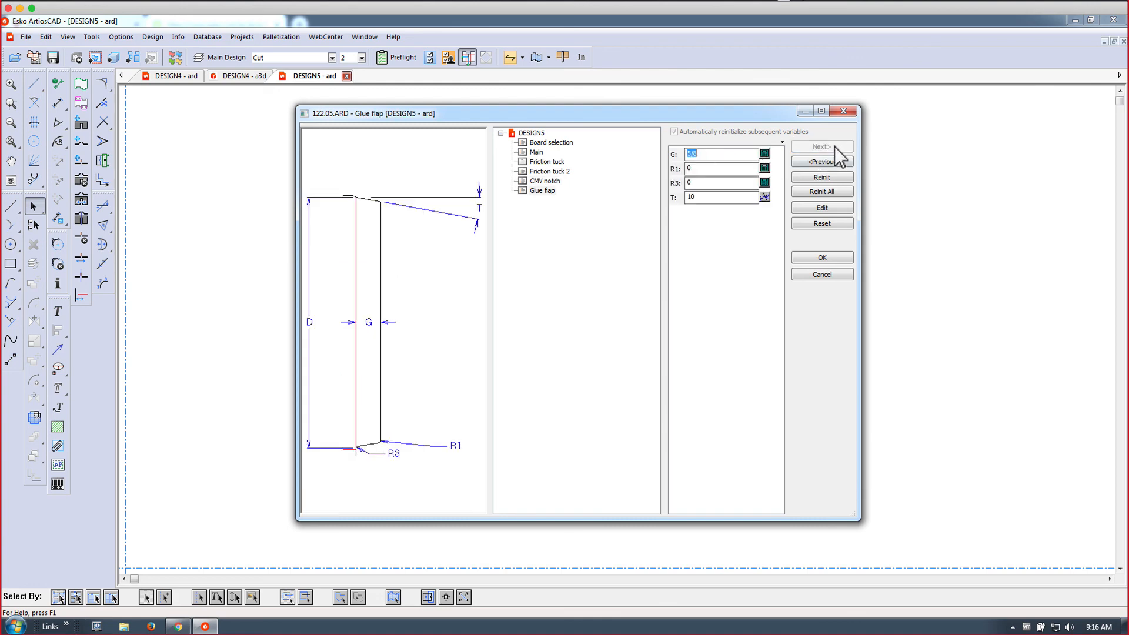
click(835, 259)
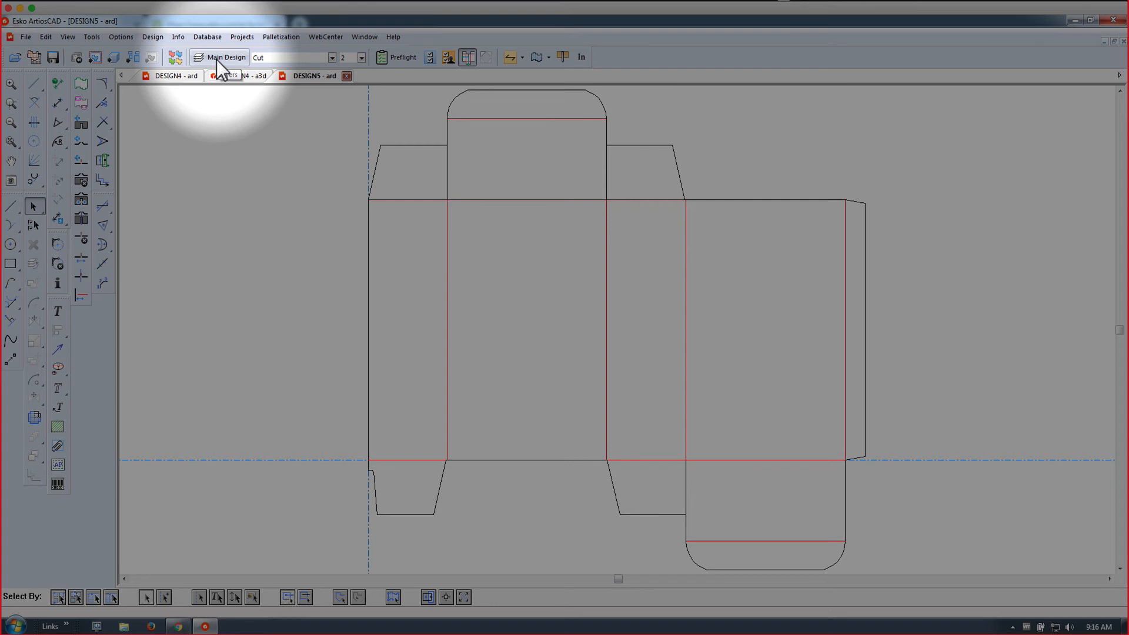
Turn on the Overall dimensions and Dimensions layers of the carton design.
click(217, 59)
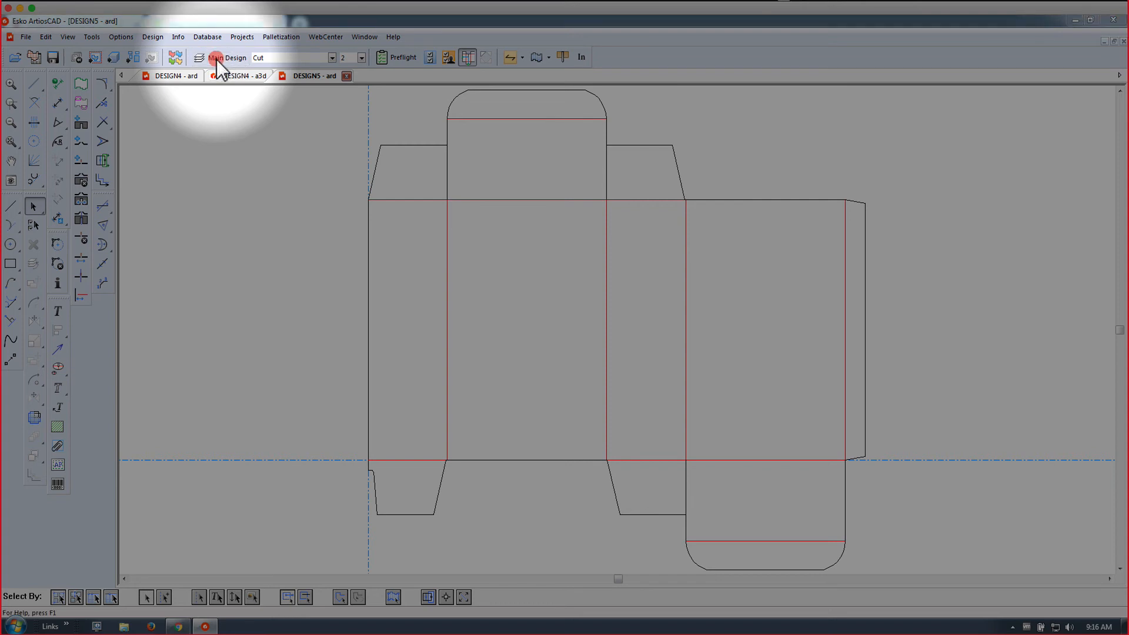
drag(233, 75, 193, 140)
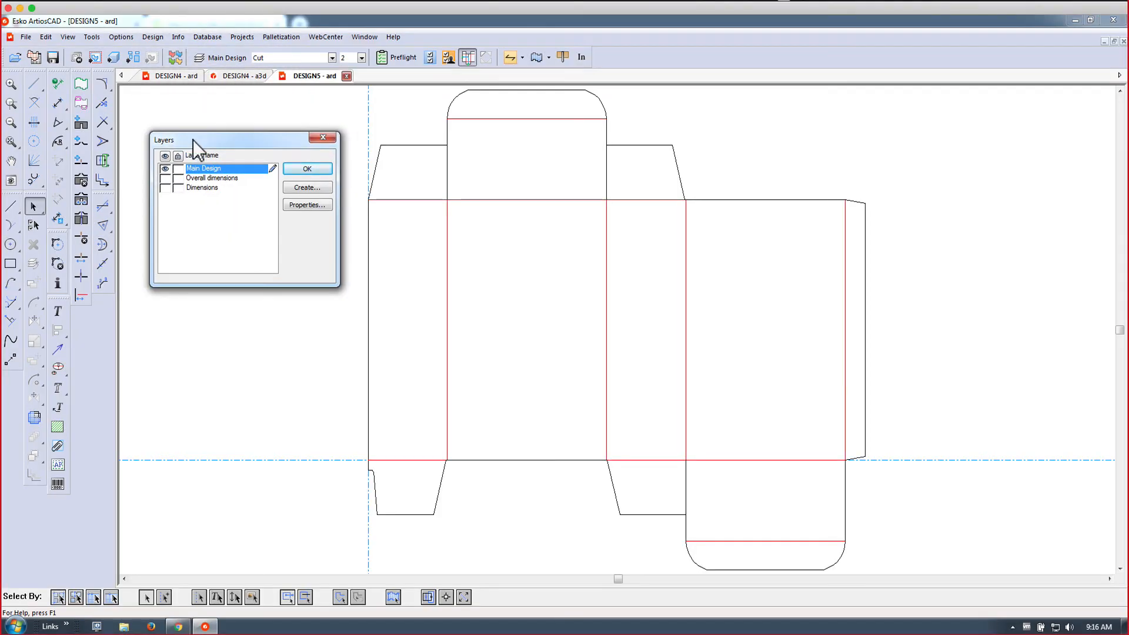
click(164, 188)
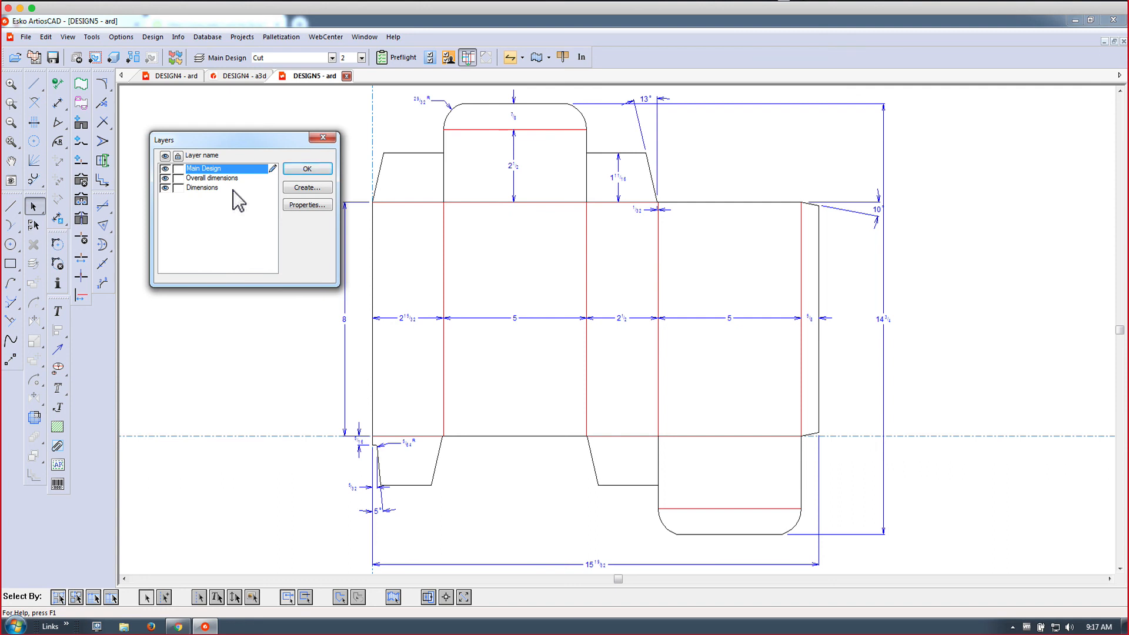
click(290, 169)
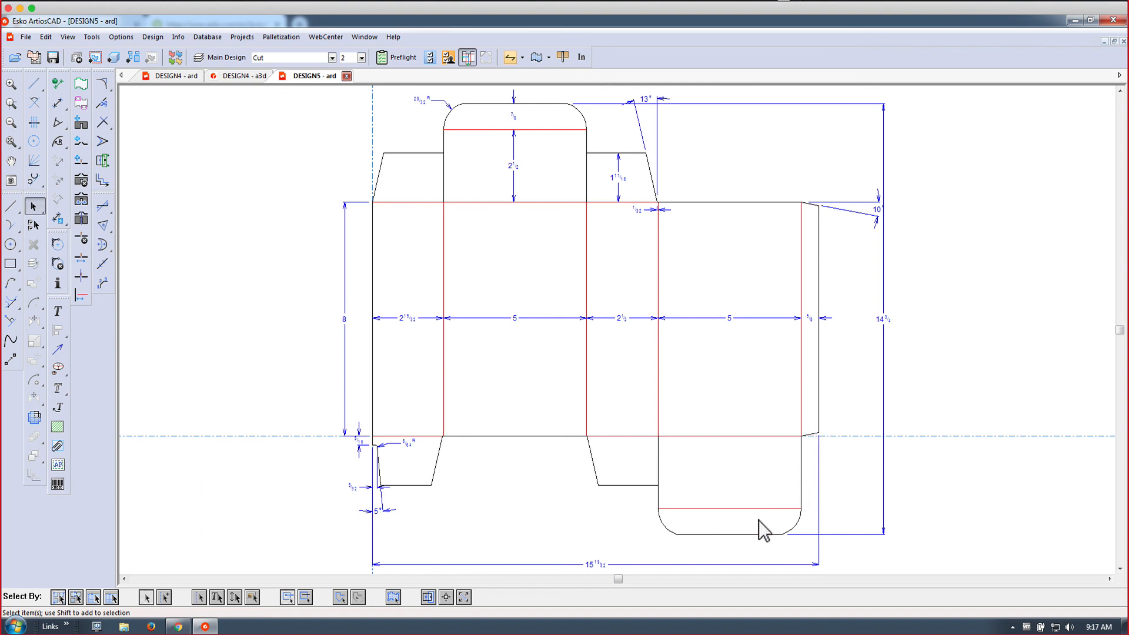
Create an outside bleed around the carton with a 1/8 offset, undoing the trial selection of a bottom dust flap.
click(83, 86)
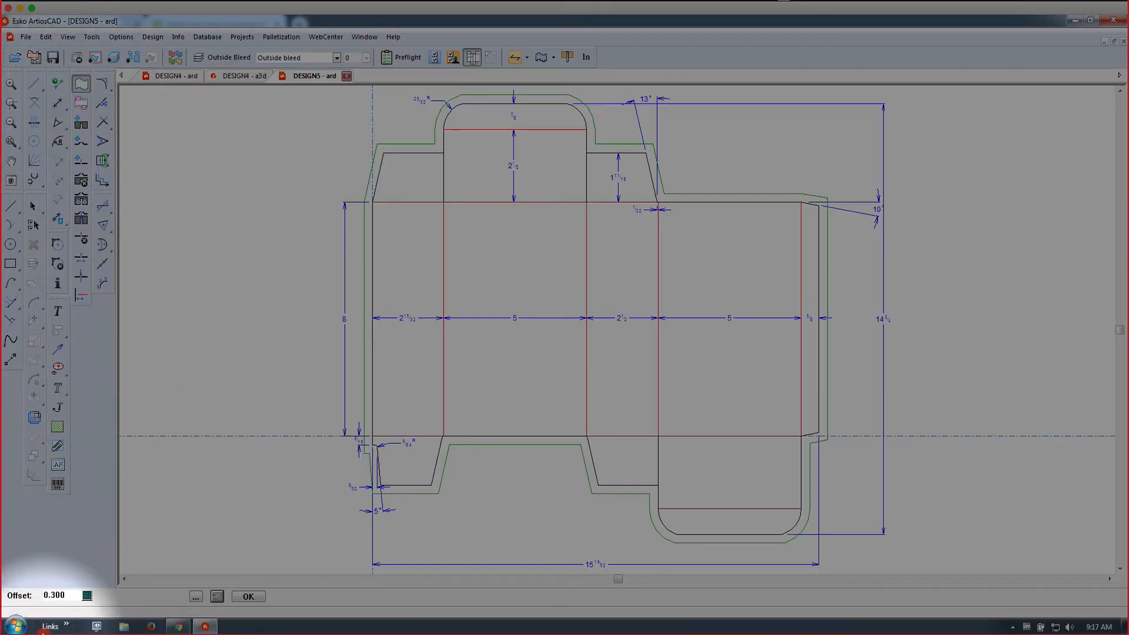
click(49, 595)
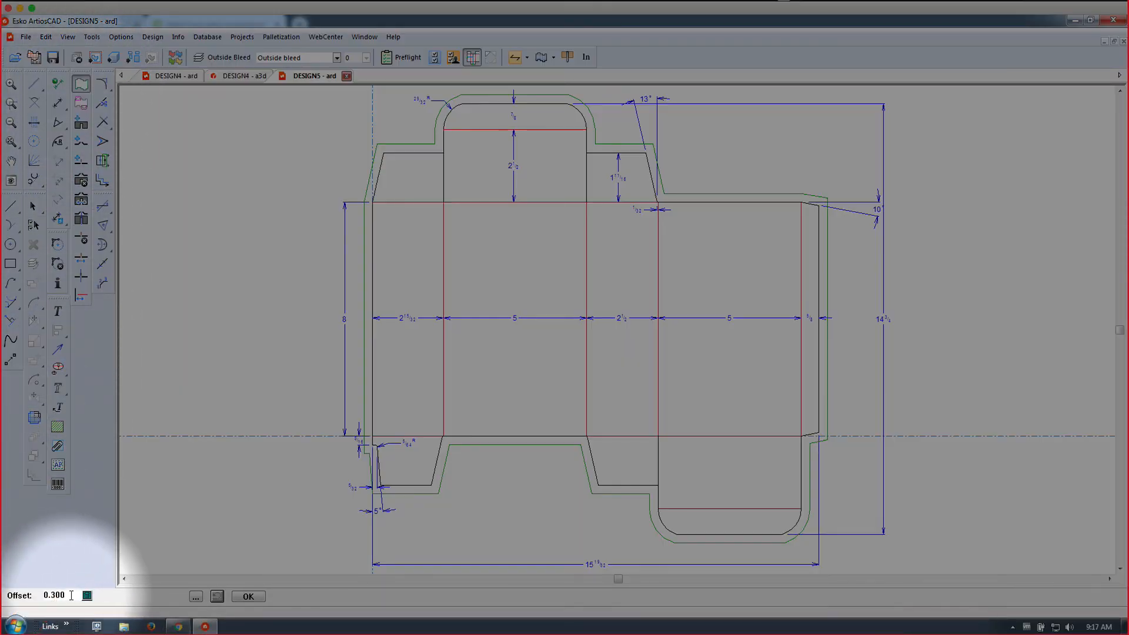
drag(69, 595, 34, 593)
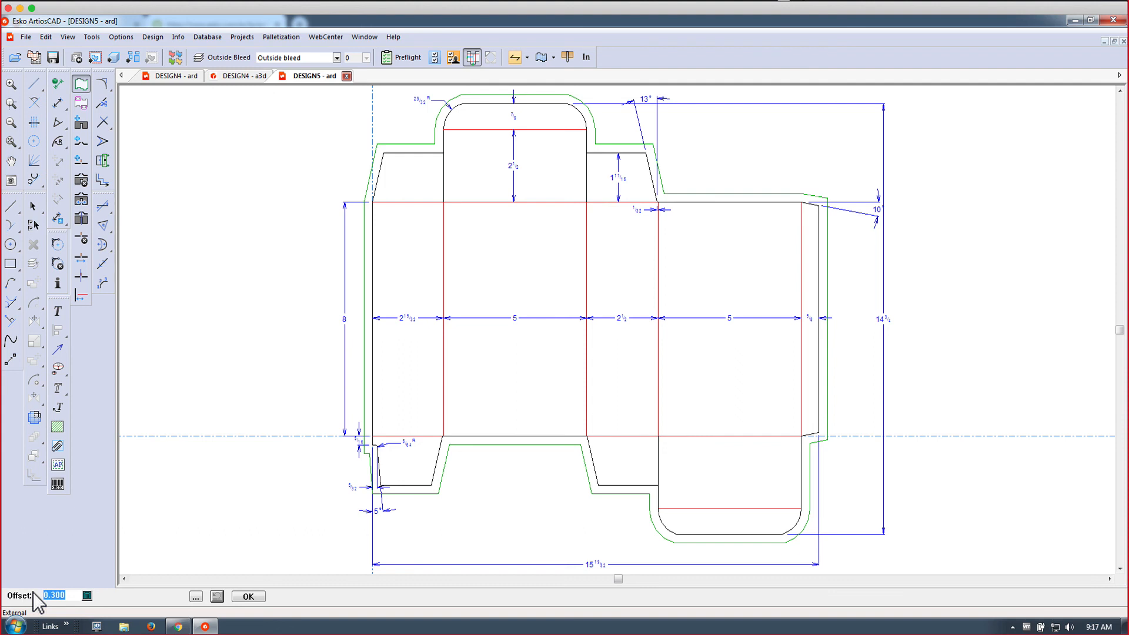
text(1/8)
click(636, 460)
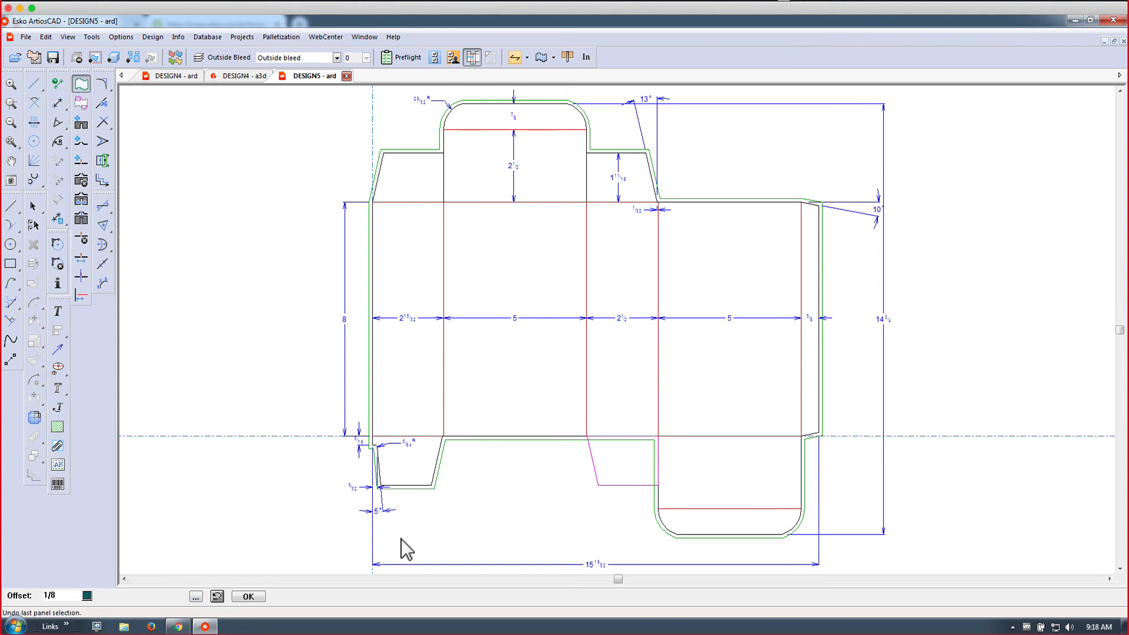
click(217, 597)
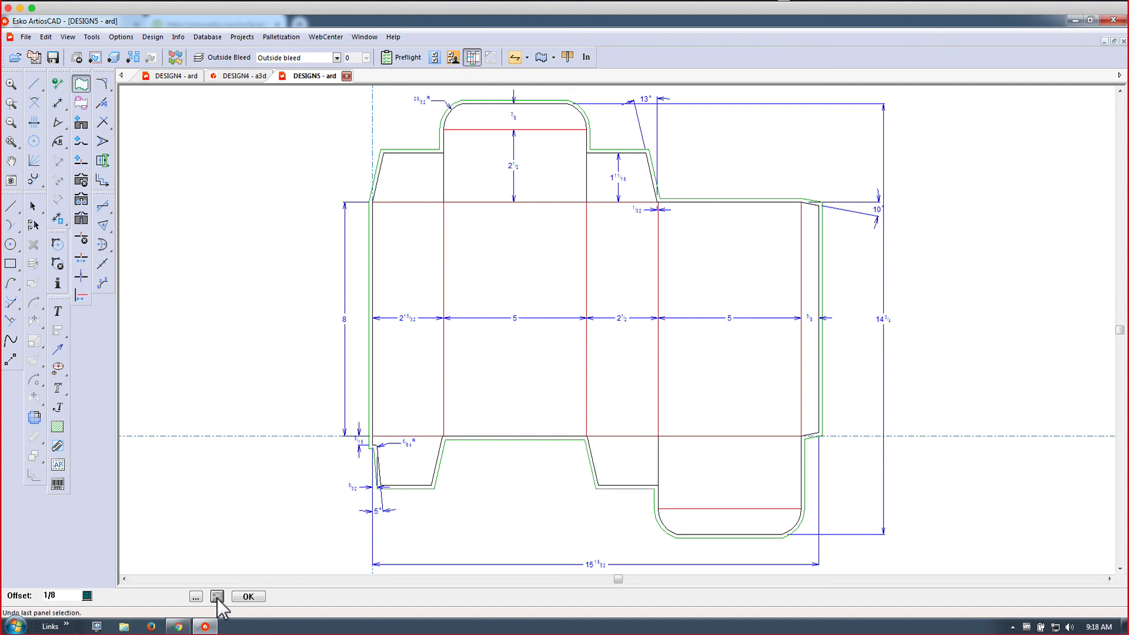
click(251, 597)
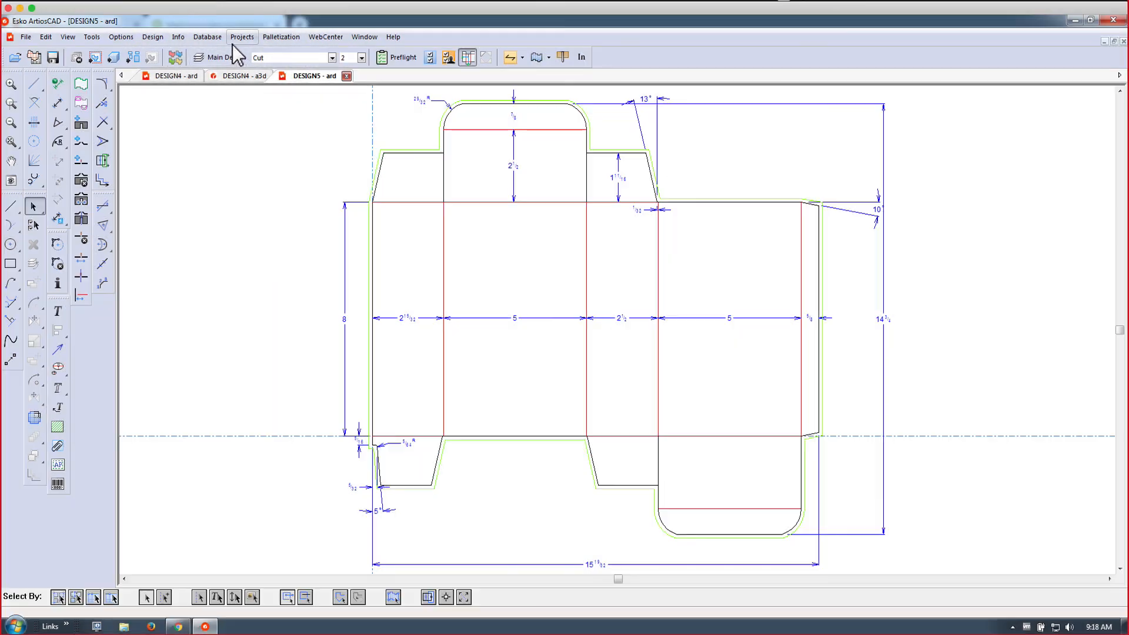
Check the Outside Bleed layer in the layer list, keeping Main Design as the current layer.
click(231, 57)
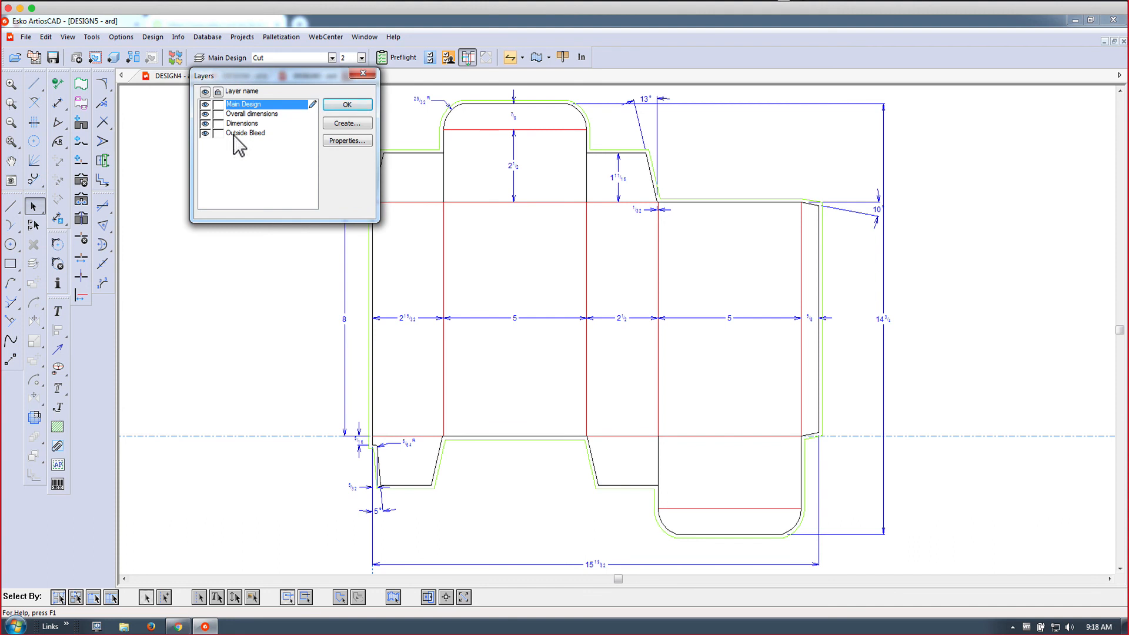
click(235, 133)
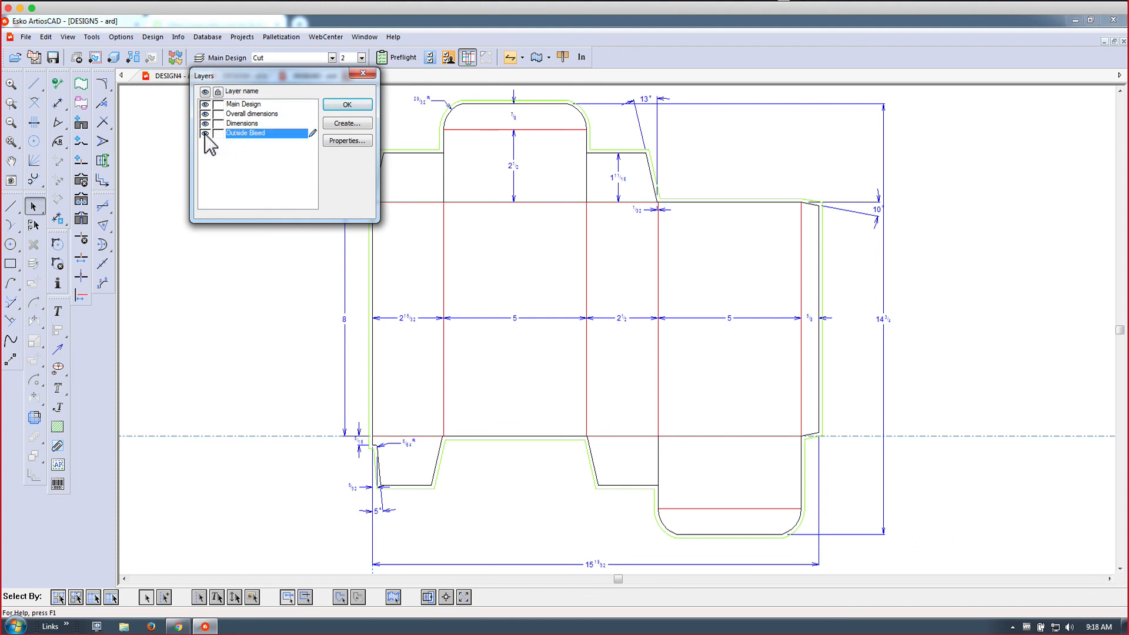
click(298, 104)
click(346, 105)
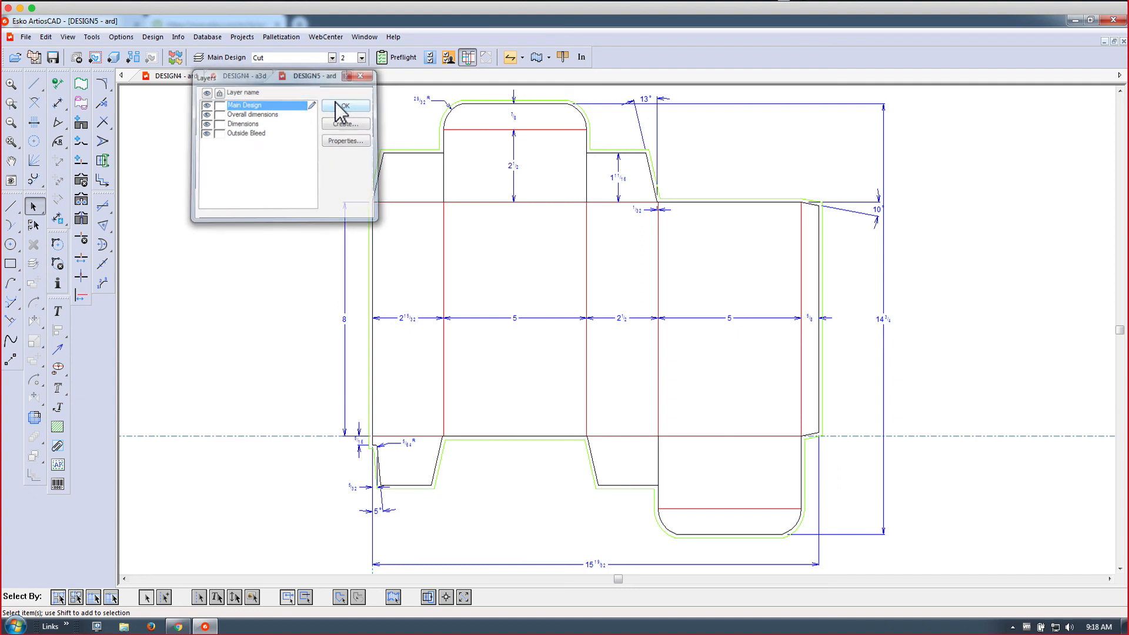
Start a coating free area with 1/8 internal and -1/8 external offsets, picking the two upper dust flaps and the upper tuck flap.
click(83, 103)
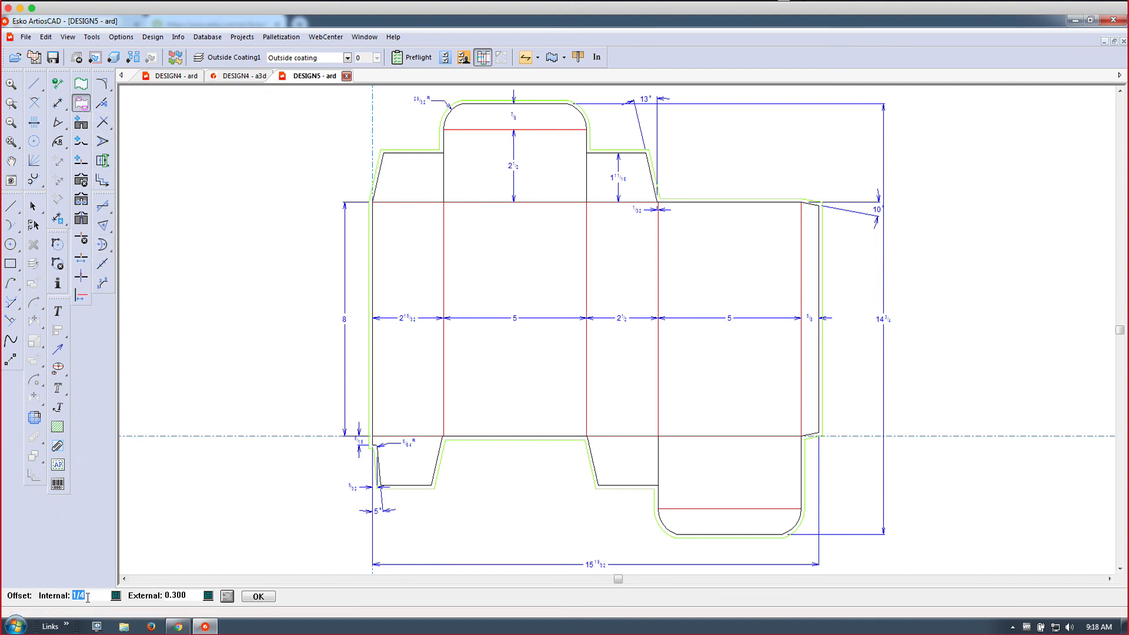
text(1/8)
key(Tab)
text(-1/8)
key(Tab)
click(413, 182)
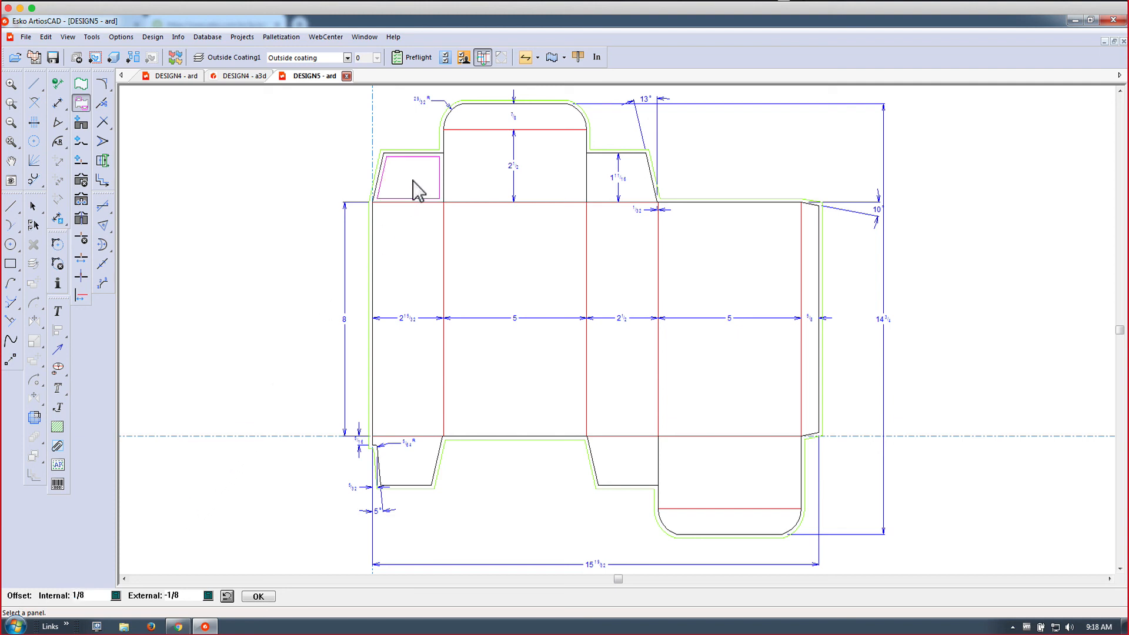
click(483, 117)
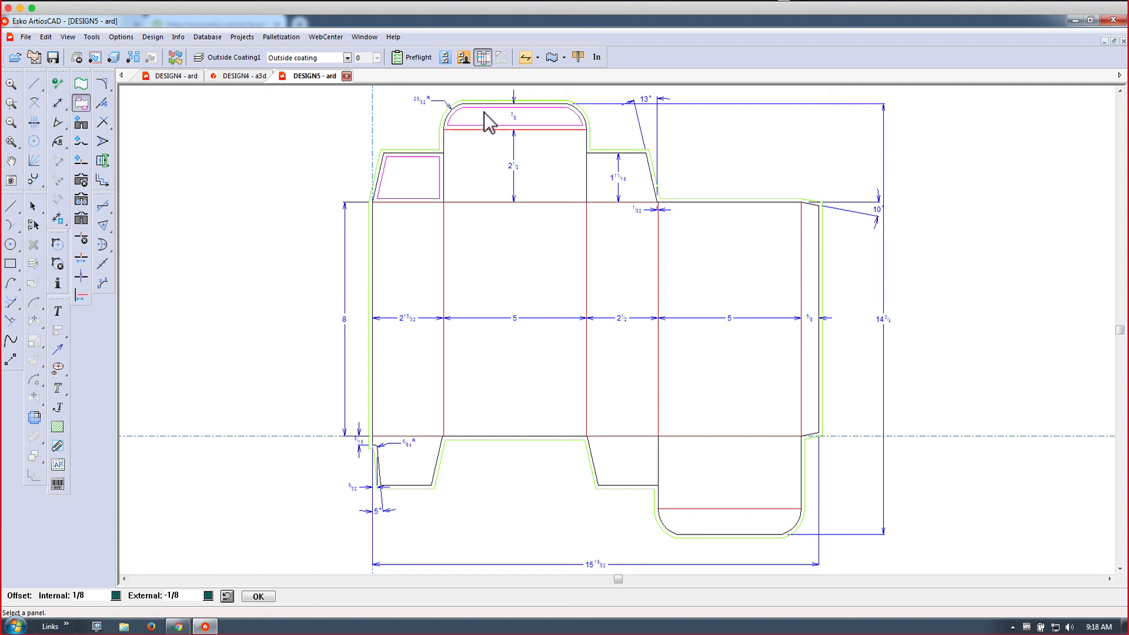
click(608, 190)
Add both lower dust flaps, the lower tuck flap and the glue flap to the coating free area and create it.
click(425, 464)
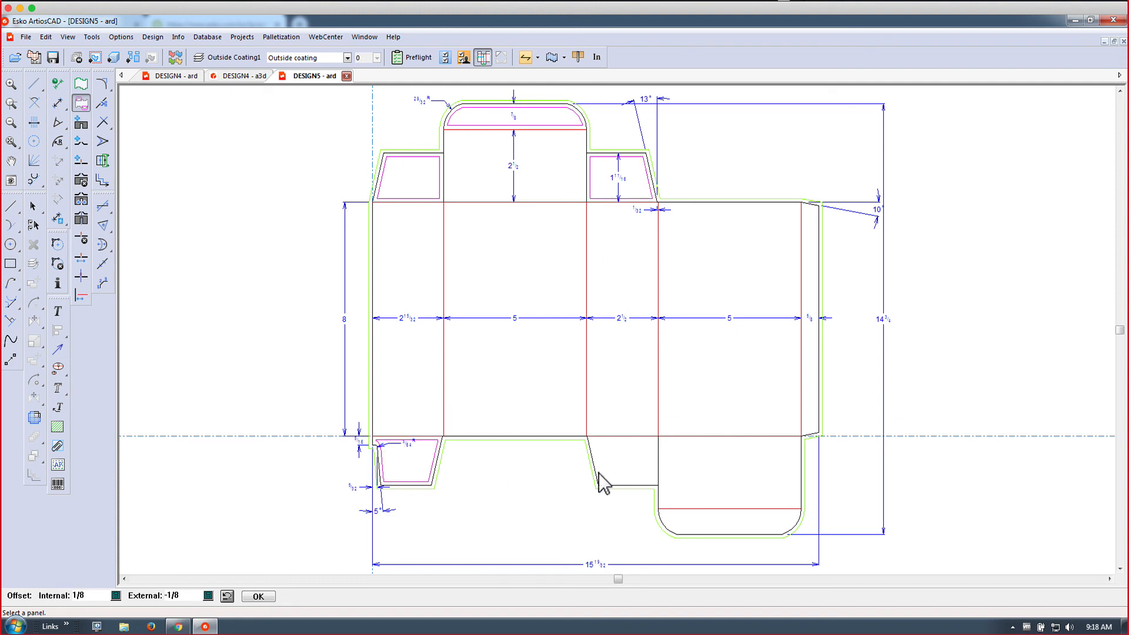
click(619, 467)
click(699, 519)
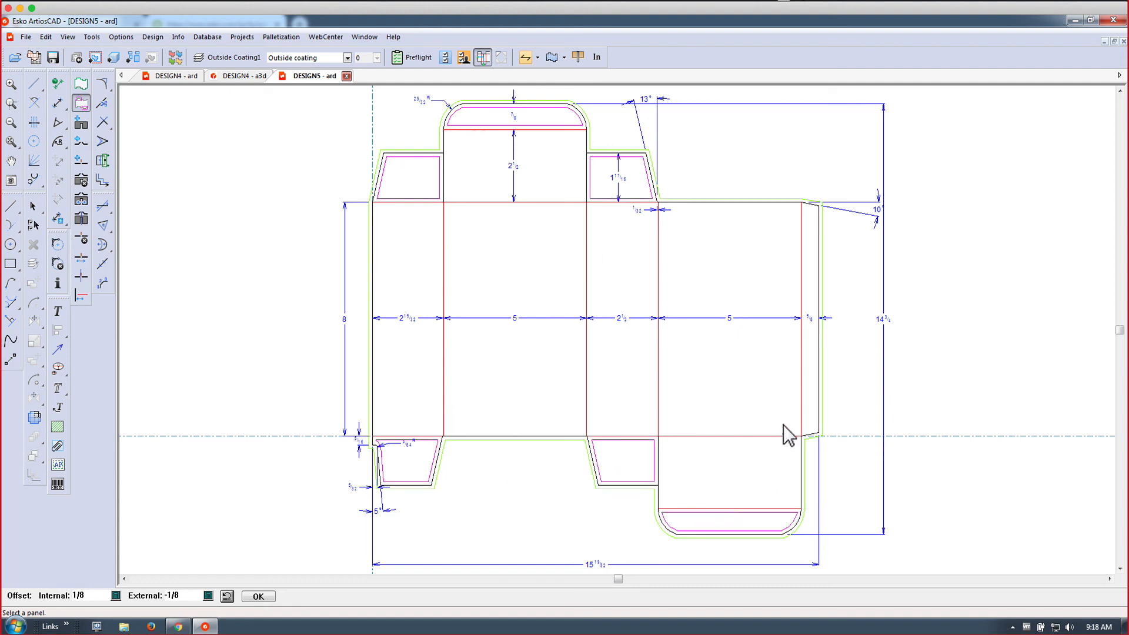
click(813, 404)
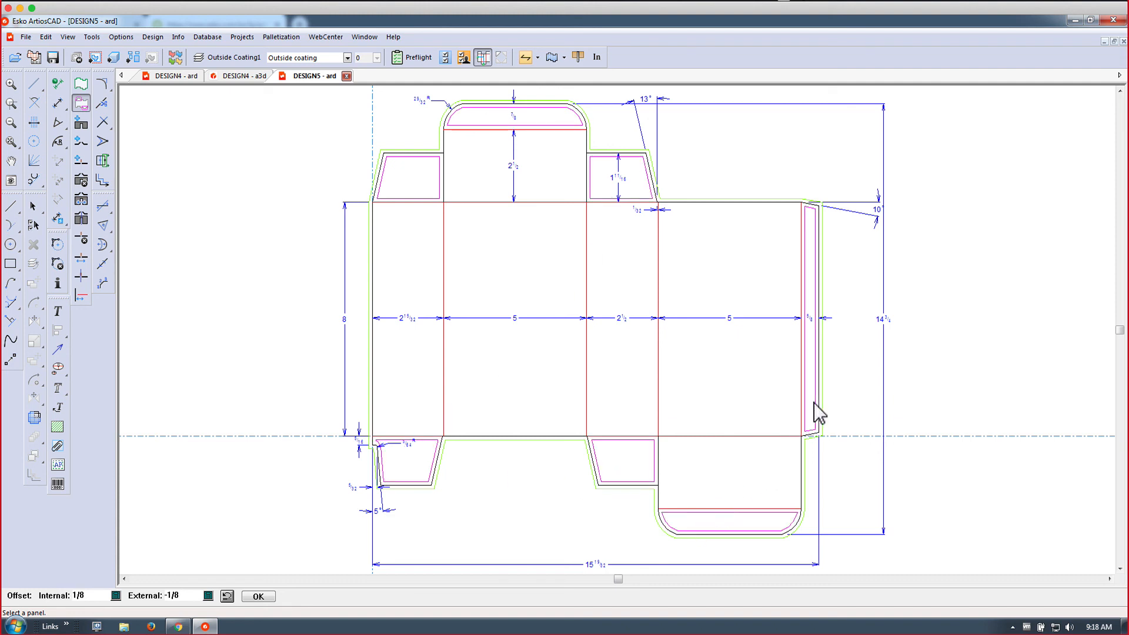
click(259, 598)
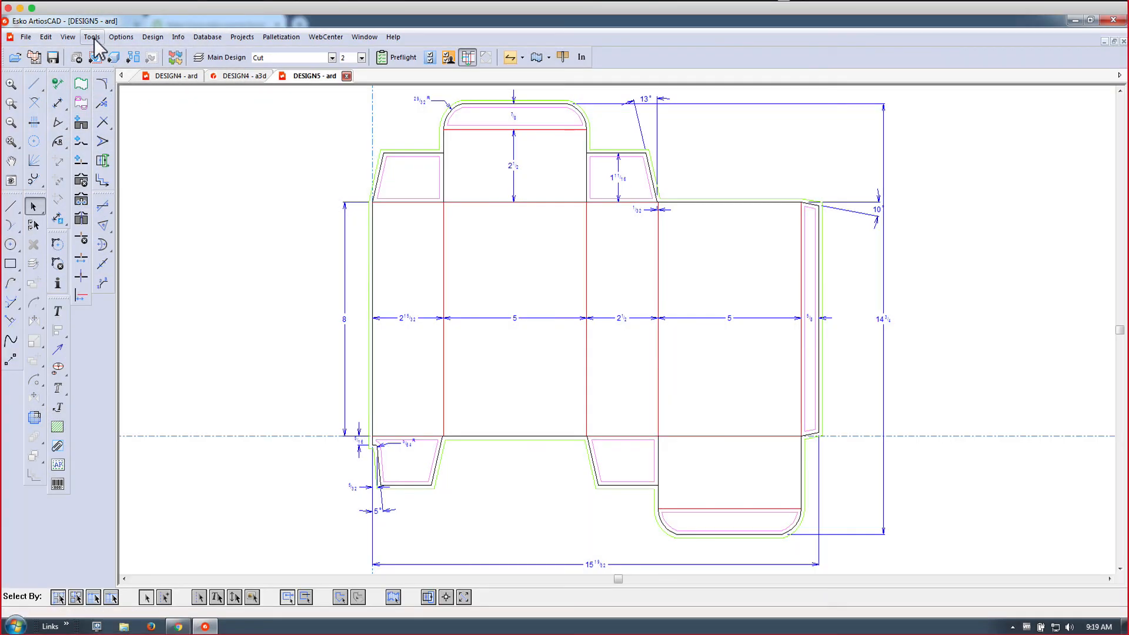
Create copy-area artwork panels with a 1/8 offset across the carton, reviewing the font, label and tolerance options without changing them.
click(91, 37)
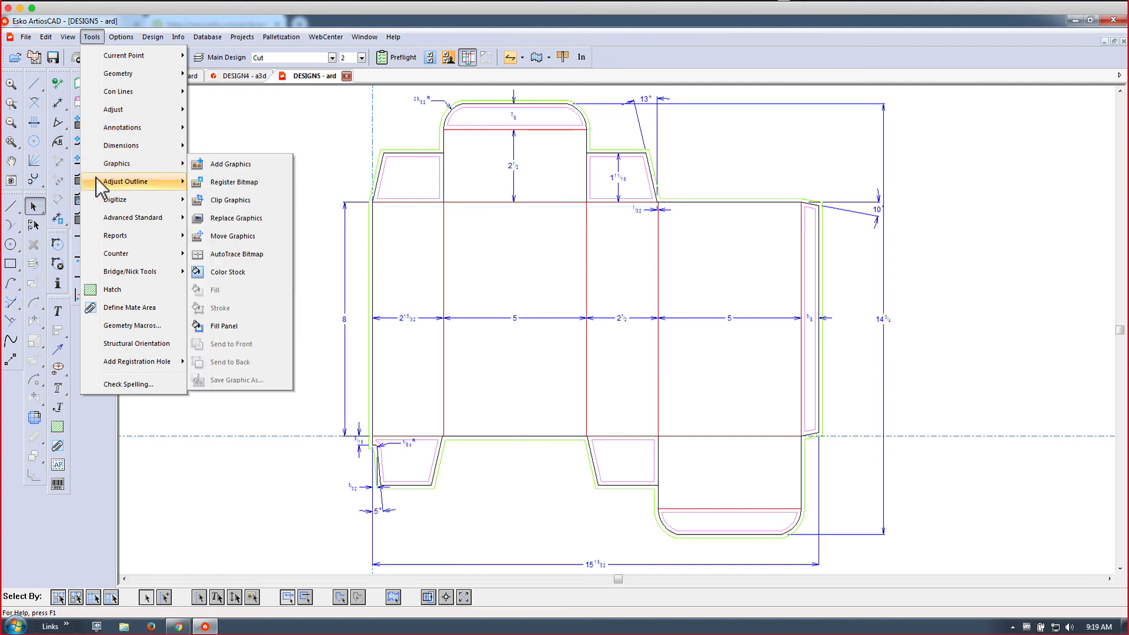
mouse_move(94, 181)
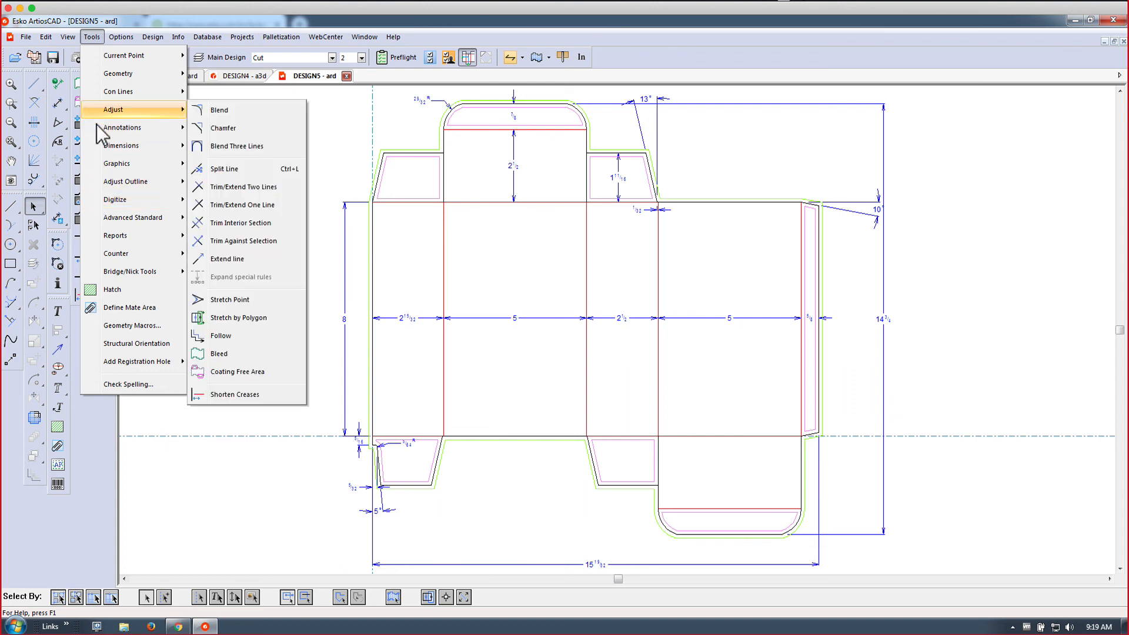
mouse_move(97, 126)
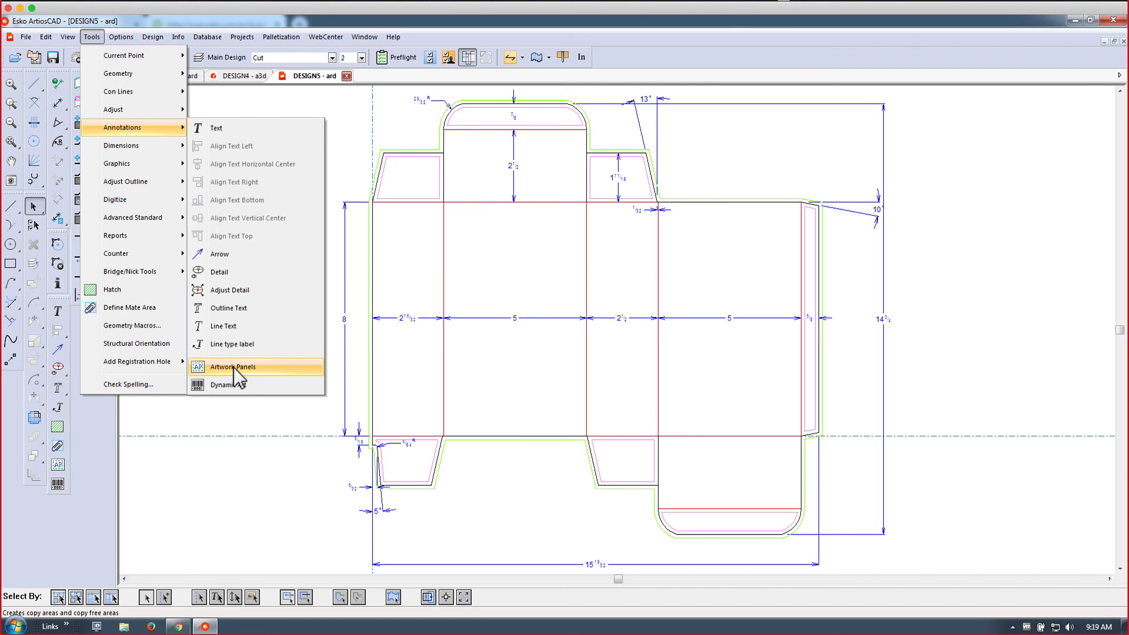
click(292, 367)
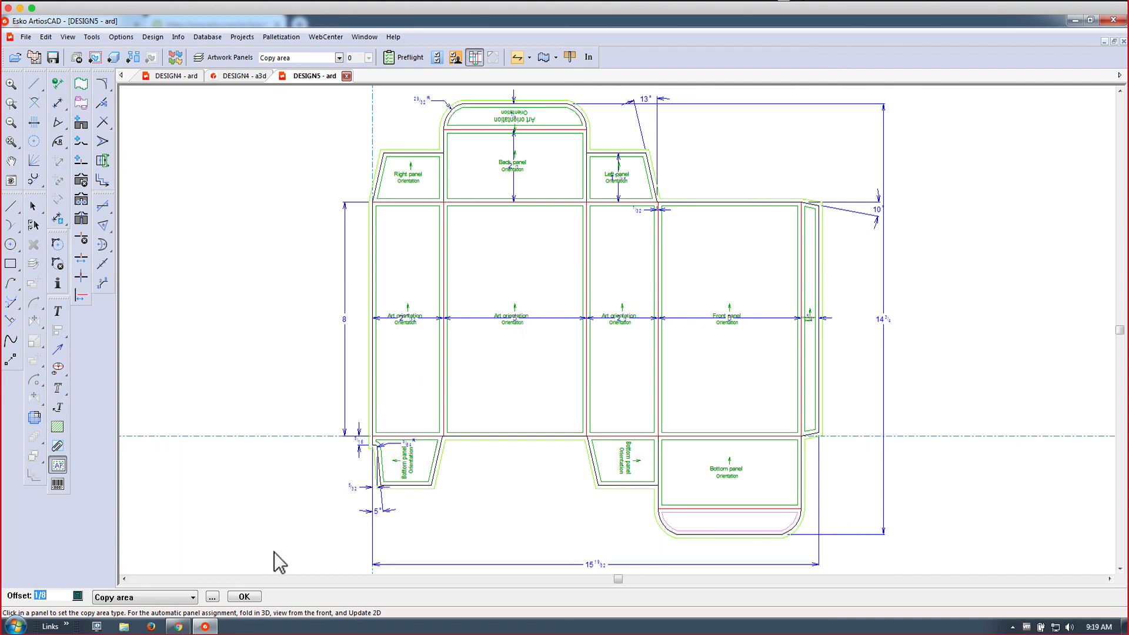
click(213, 598)
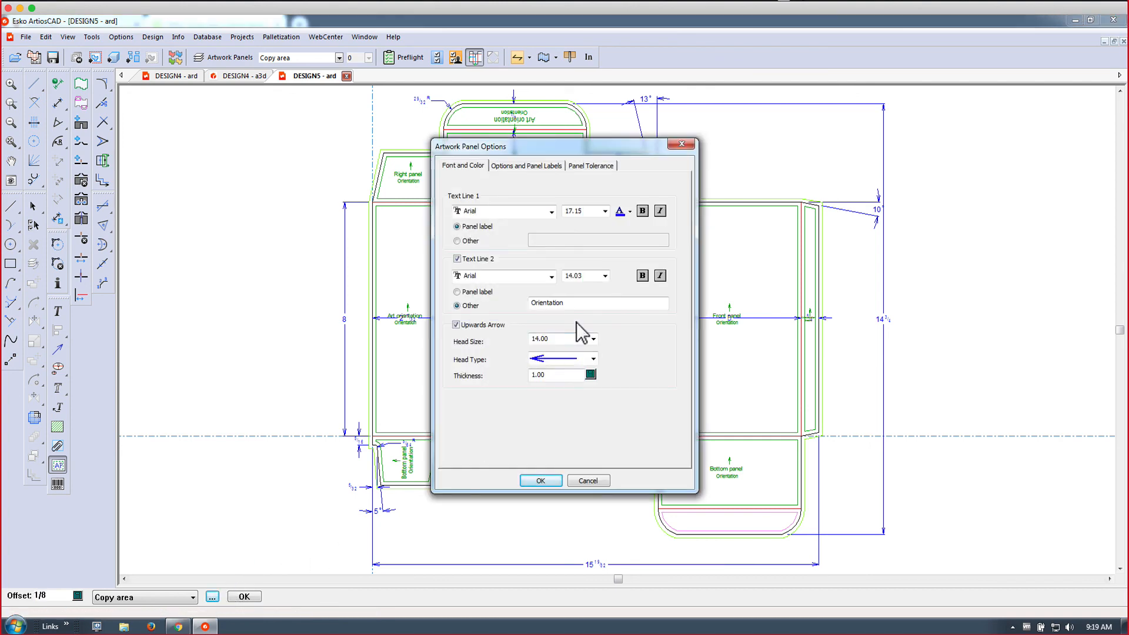
click(549, 167)
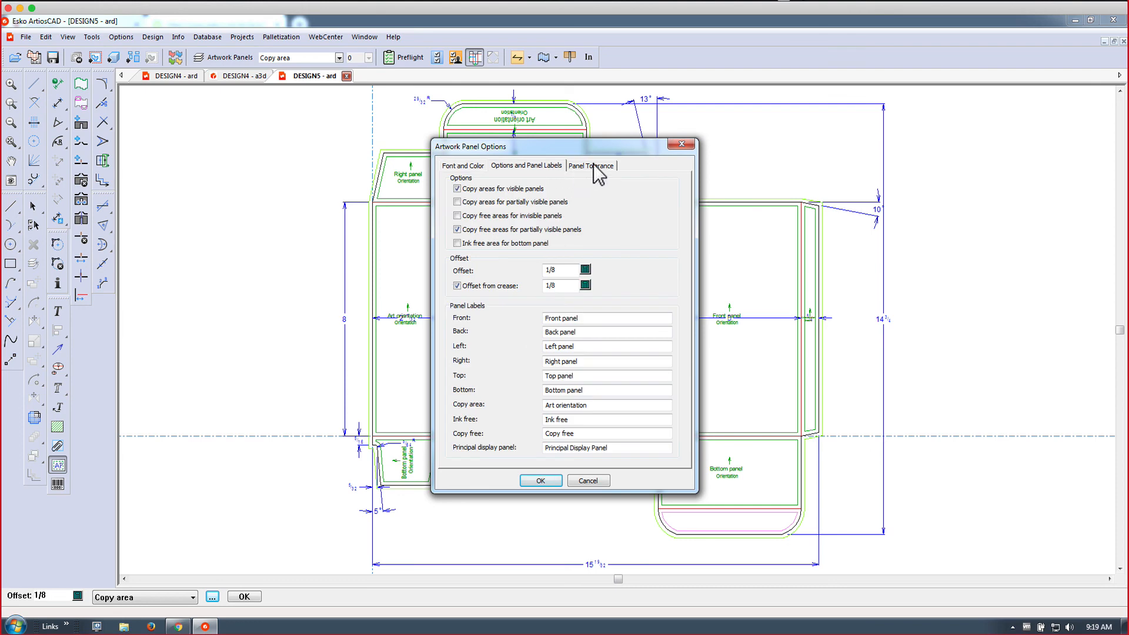
click(594, 164)
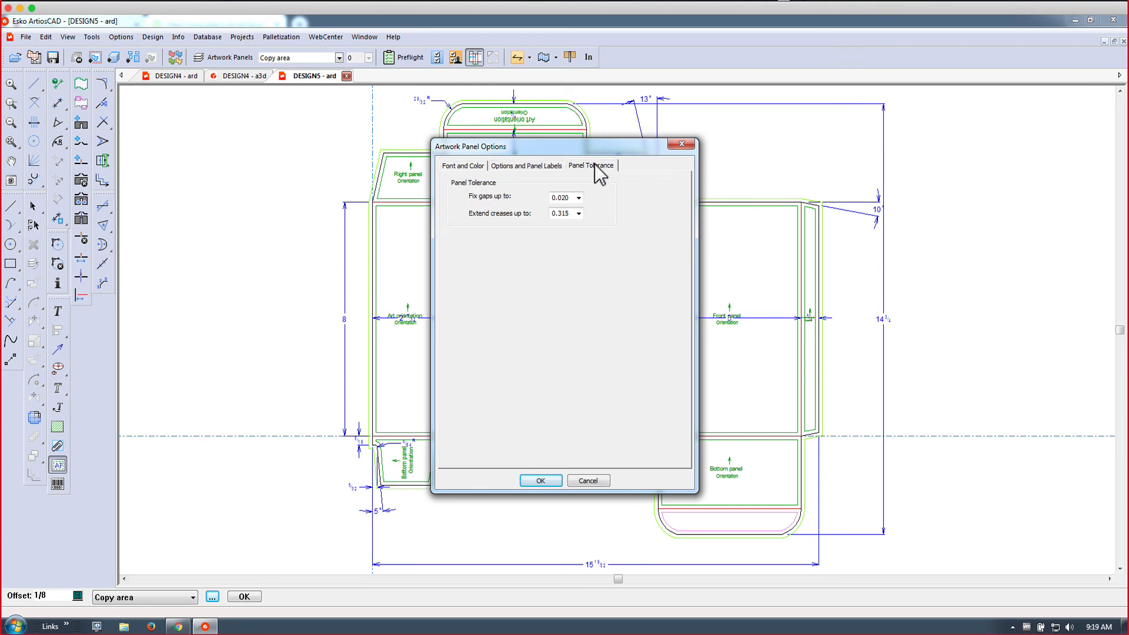
click(682, 144)
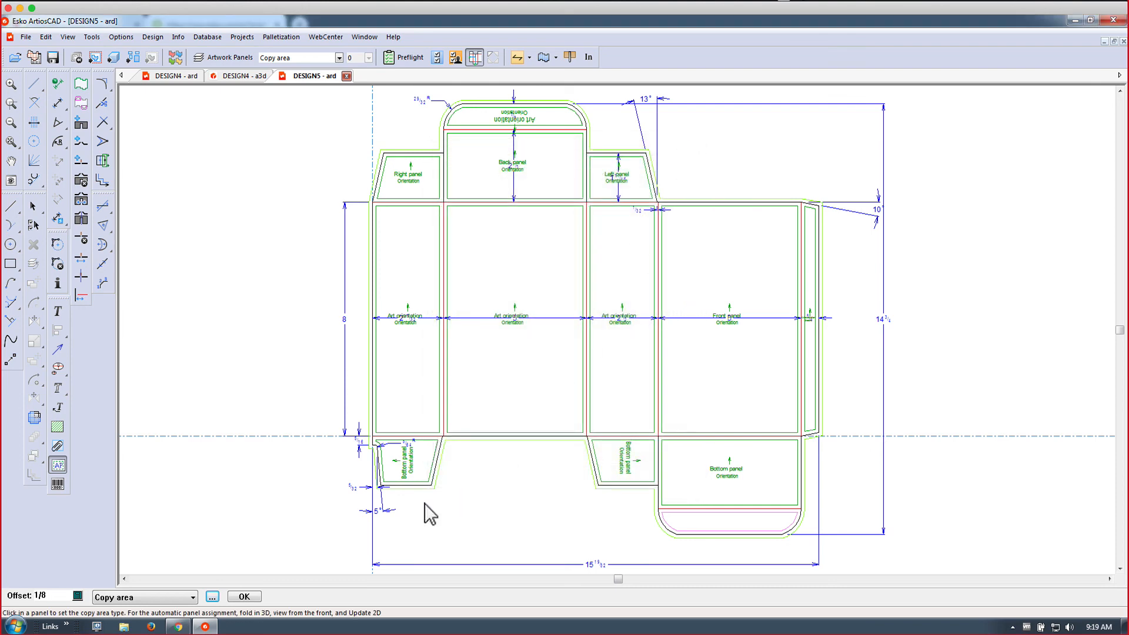
click(238, 596)
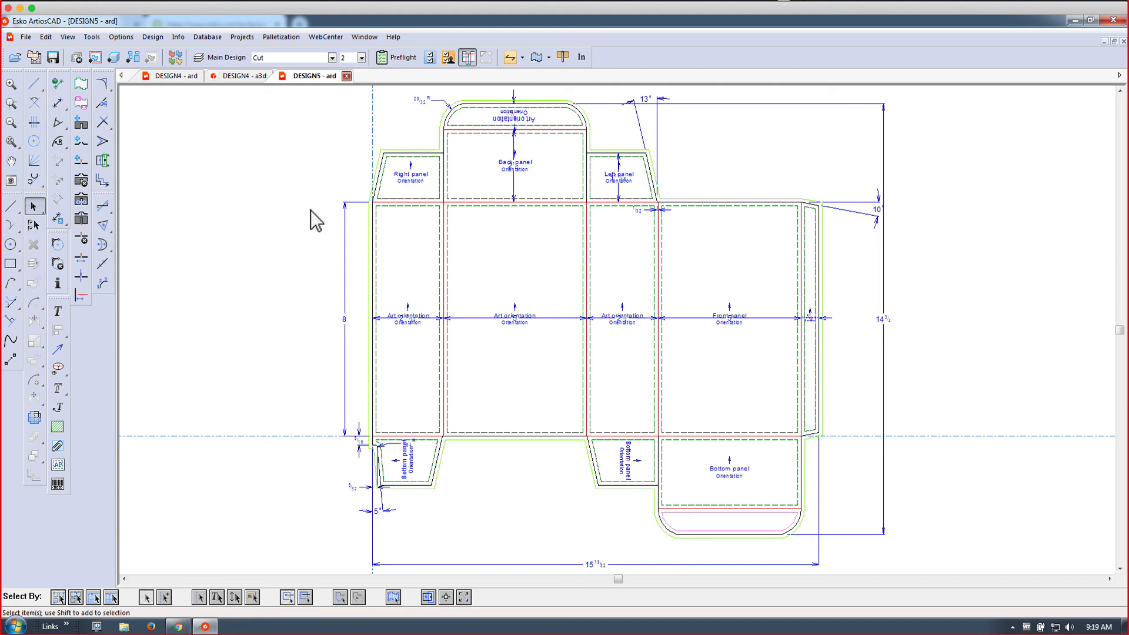
Convert the carton to a new 3D design with the preselected base face and inspect its panel labels.
click(113, 58)
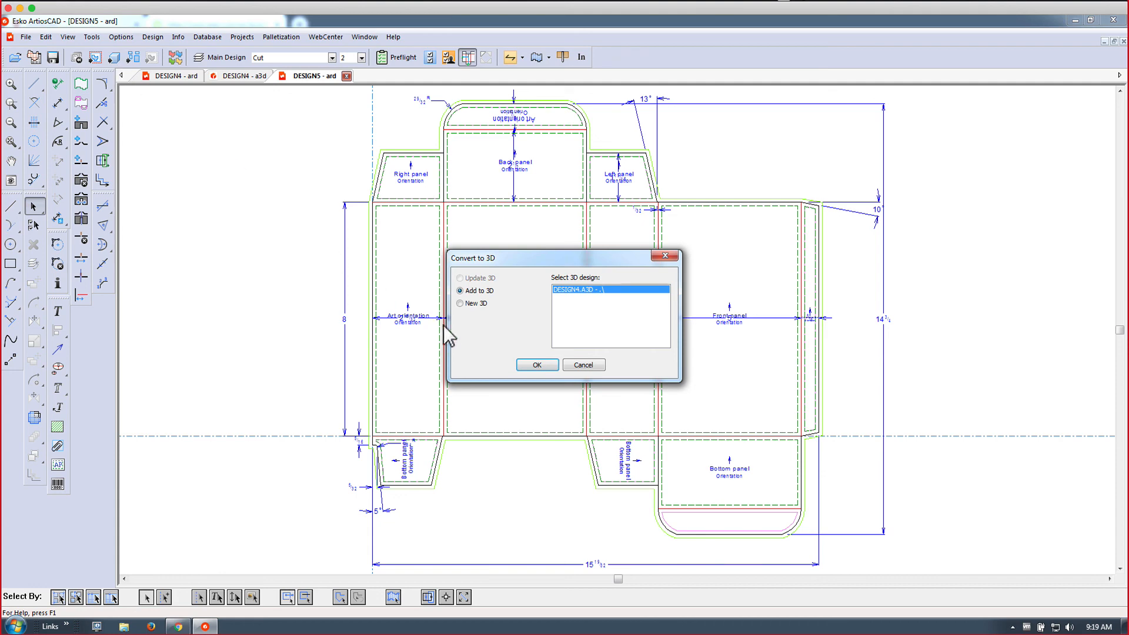
click(464, 303)
click(535, 365)
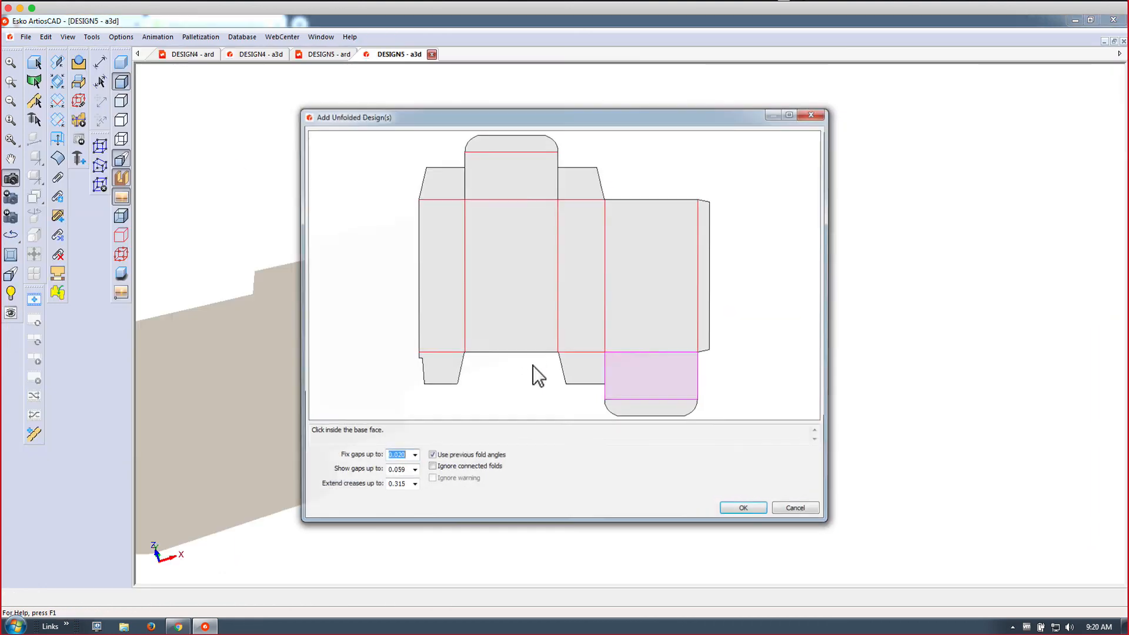
click(743, 514)
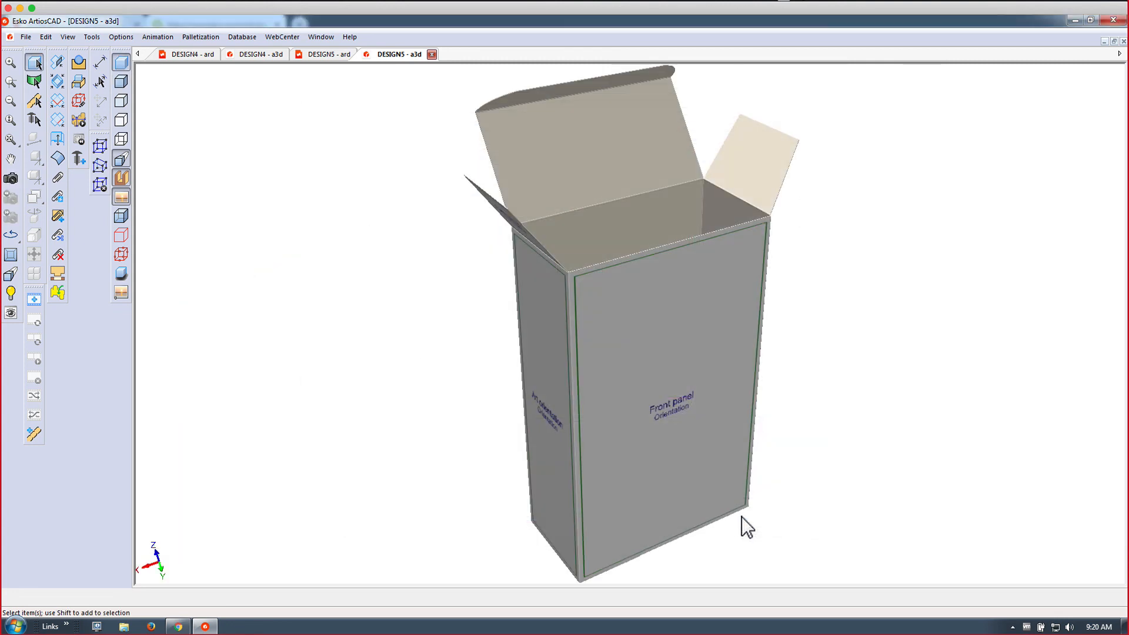
click(10, 177)
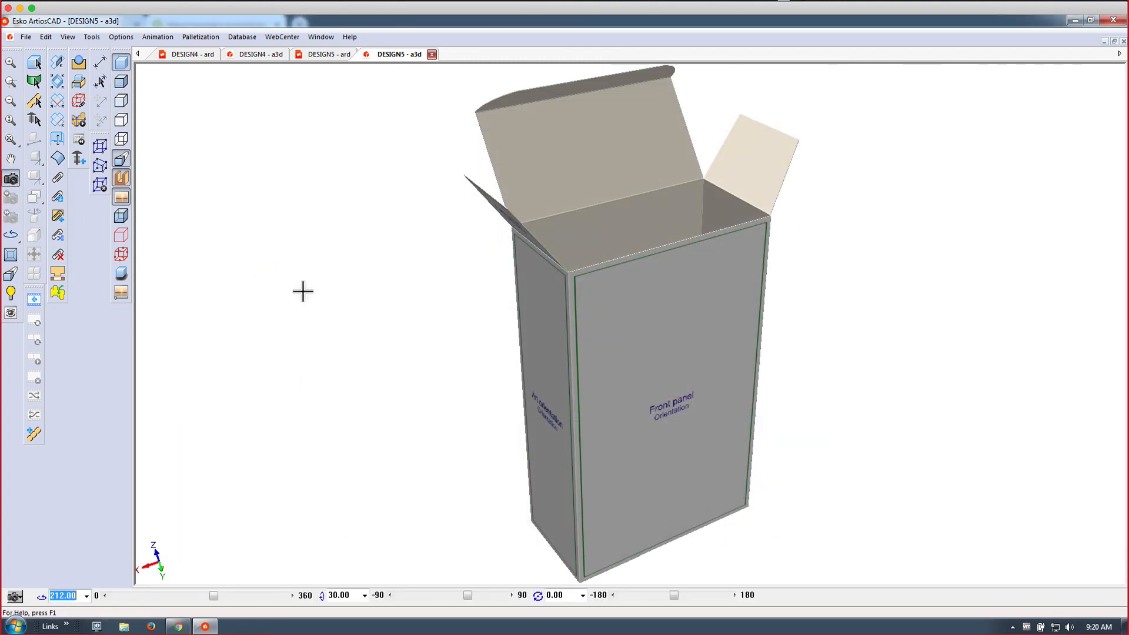
drag(302, 290, 647, 481)
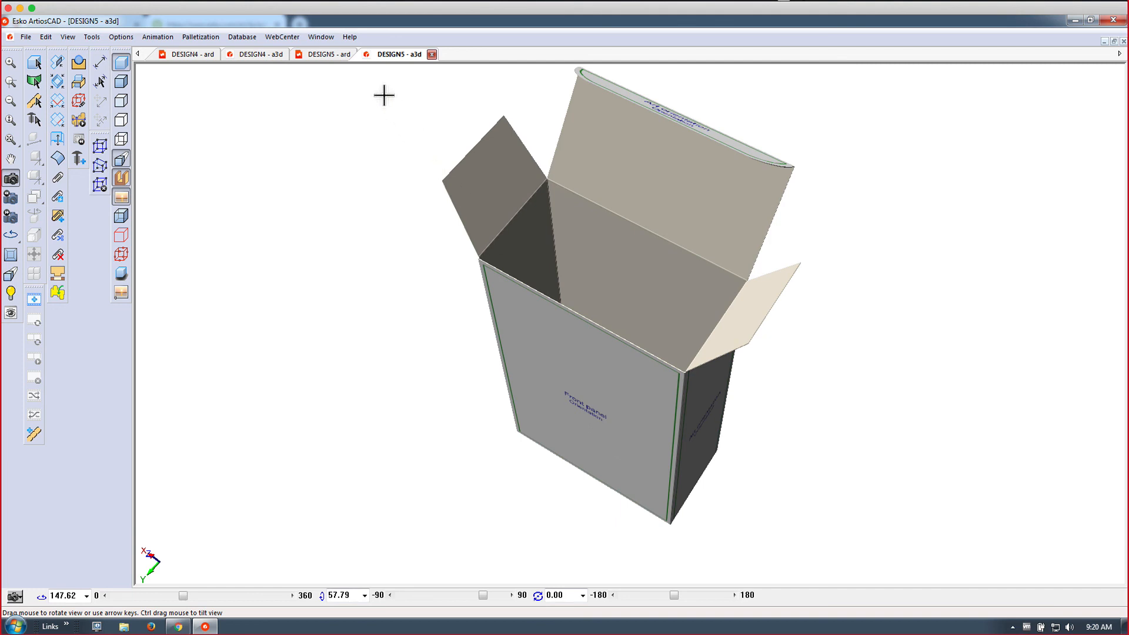
Save the flat DESIGN5 carton design to the Desktop under the name demo.
click(331, 54)
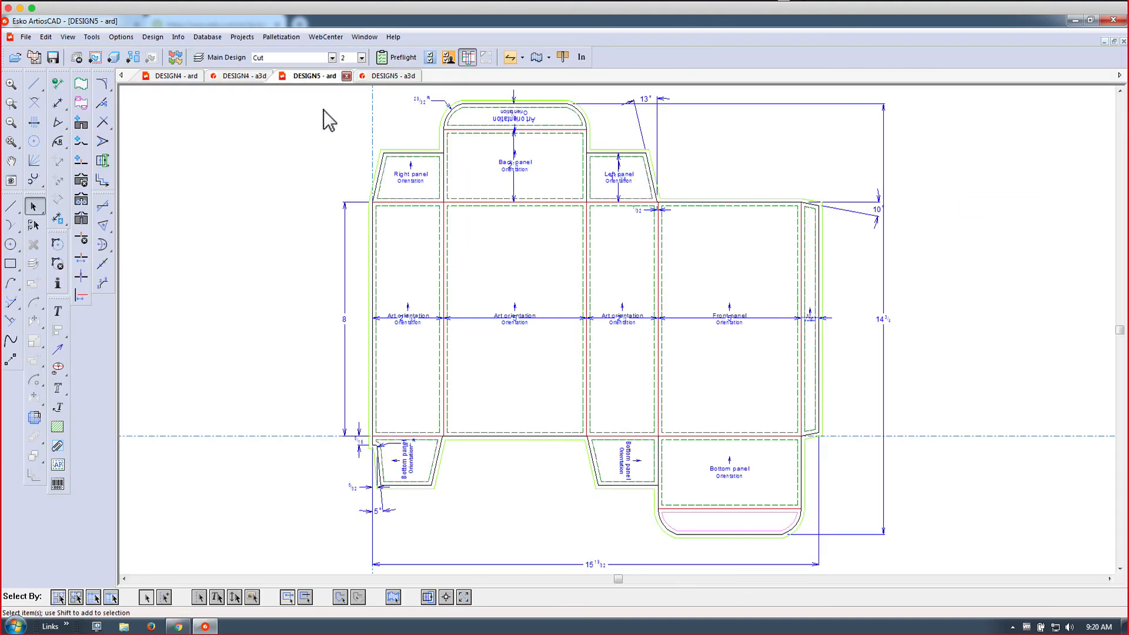
click(27, 37)
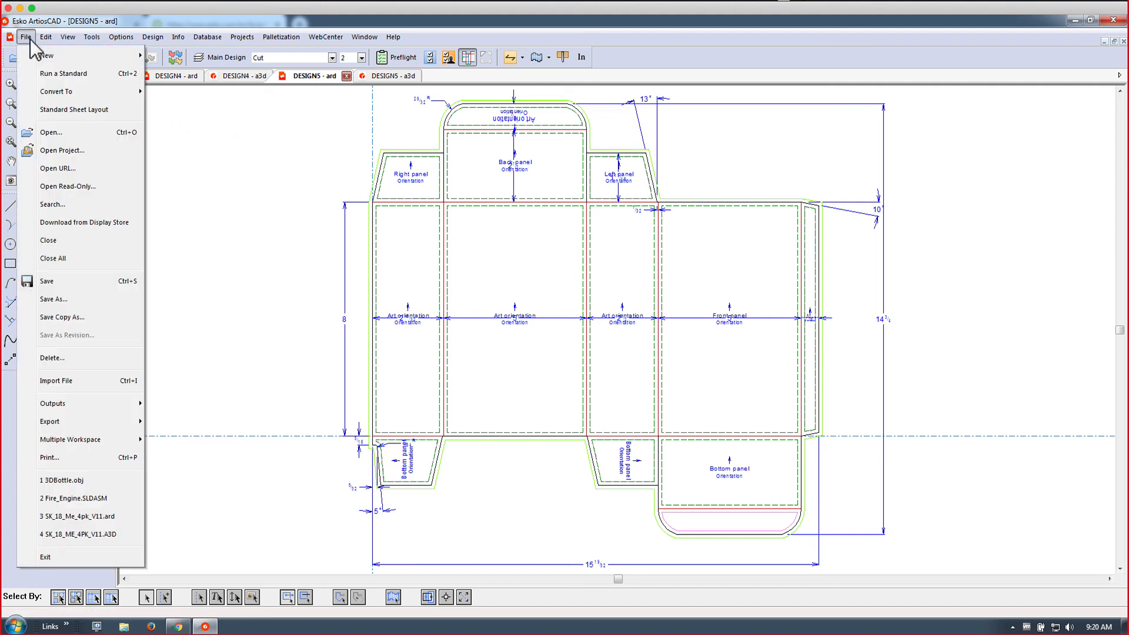
click(83, 298)
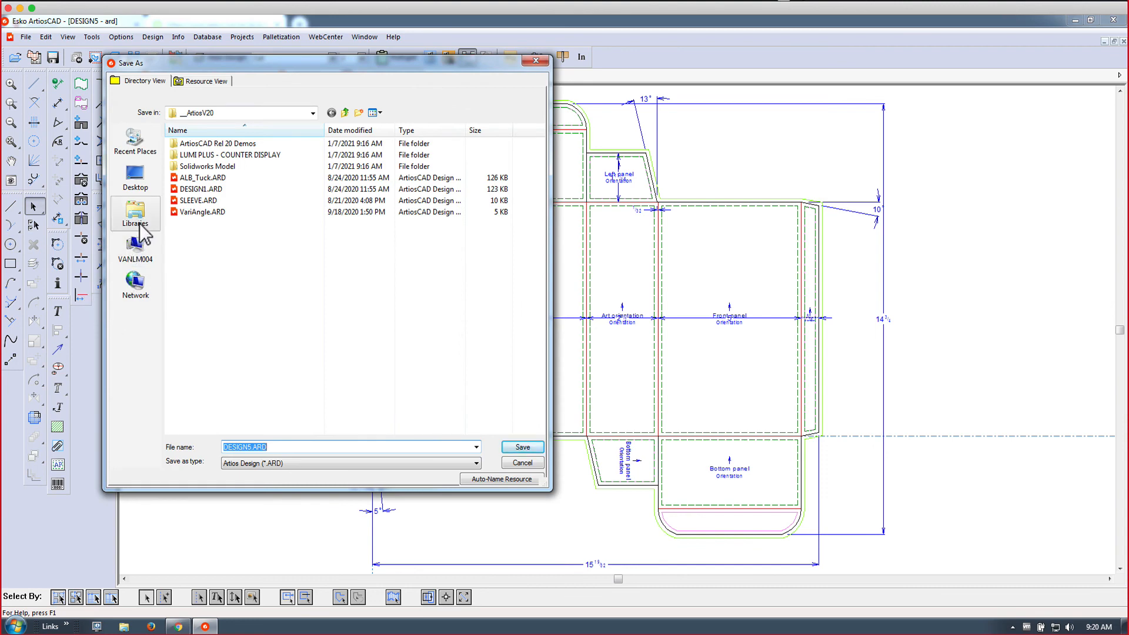
click(135, 177)
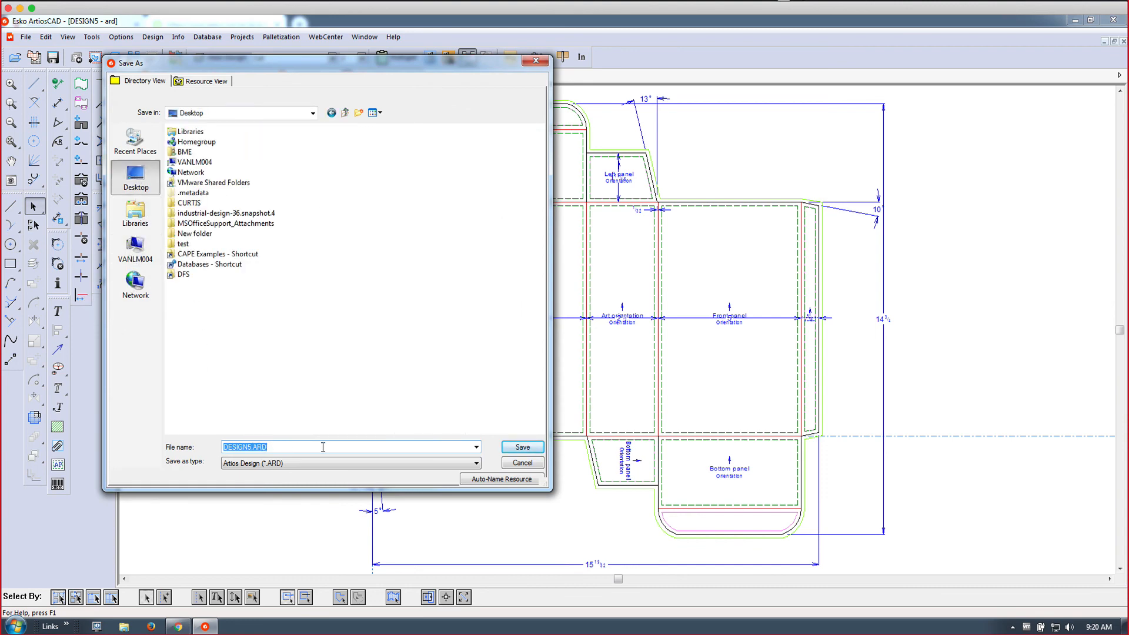
text(demo)
click(529, 447)
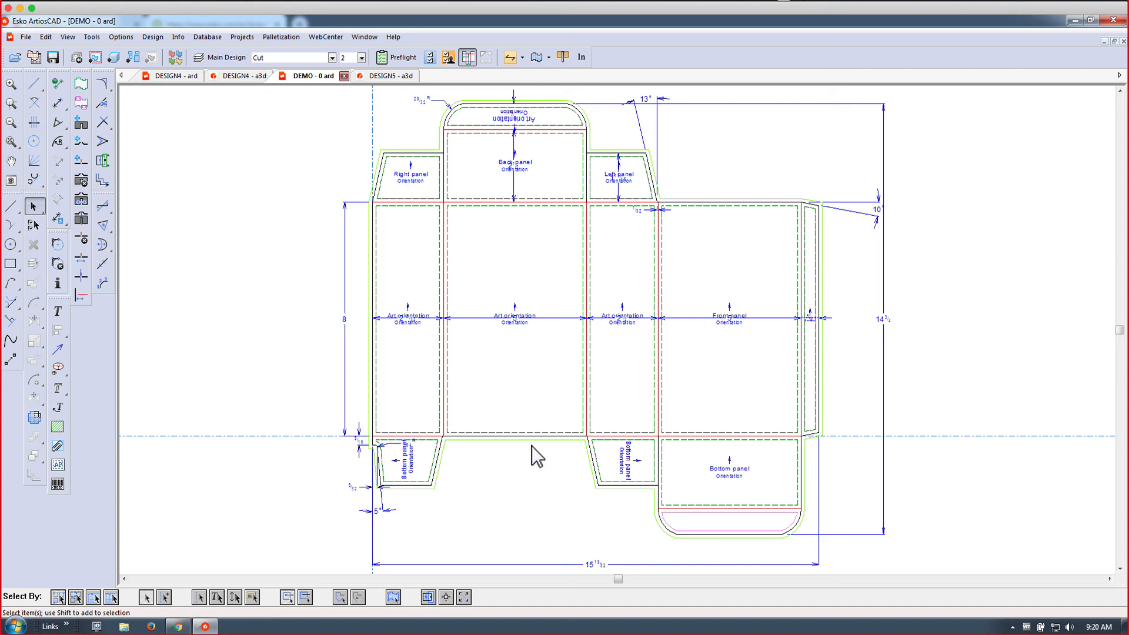
Switch to Adobe Illustrator and review the Structural Design commands for placing and opening carton files.
key(super+Tab)
key(super+Tab)
key(super+Tab)
key(super+Tab)
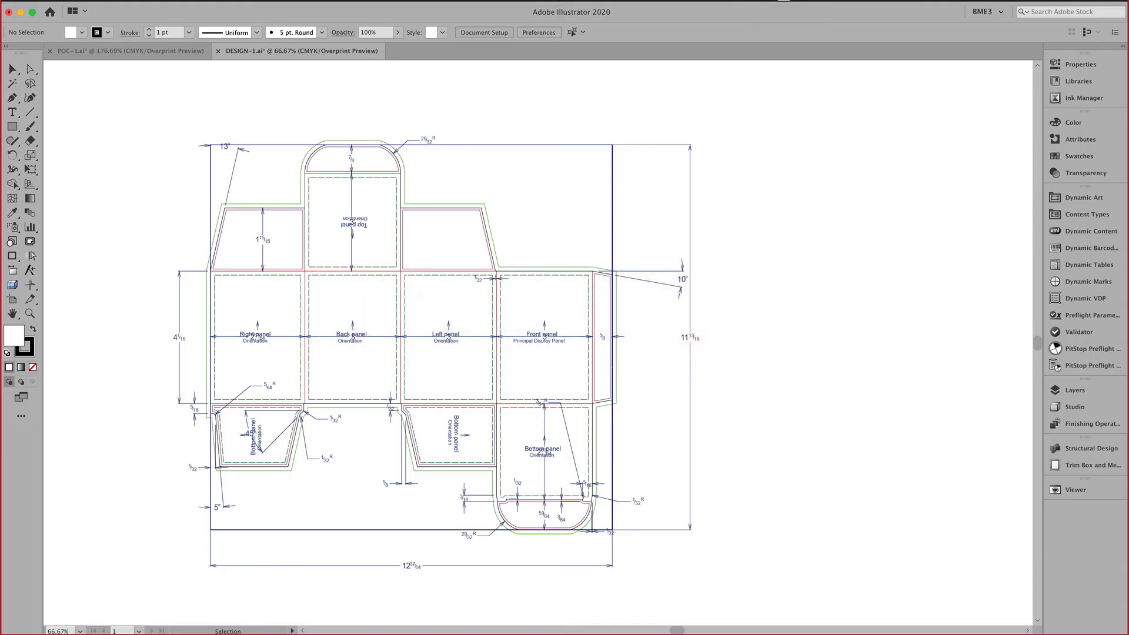
click(351, 2)
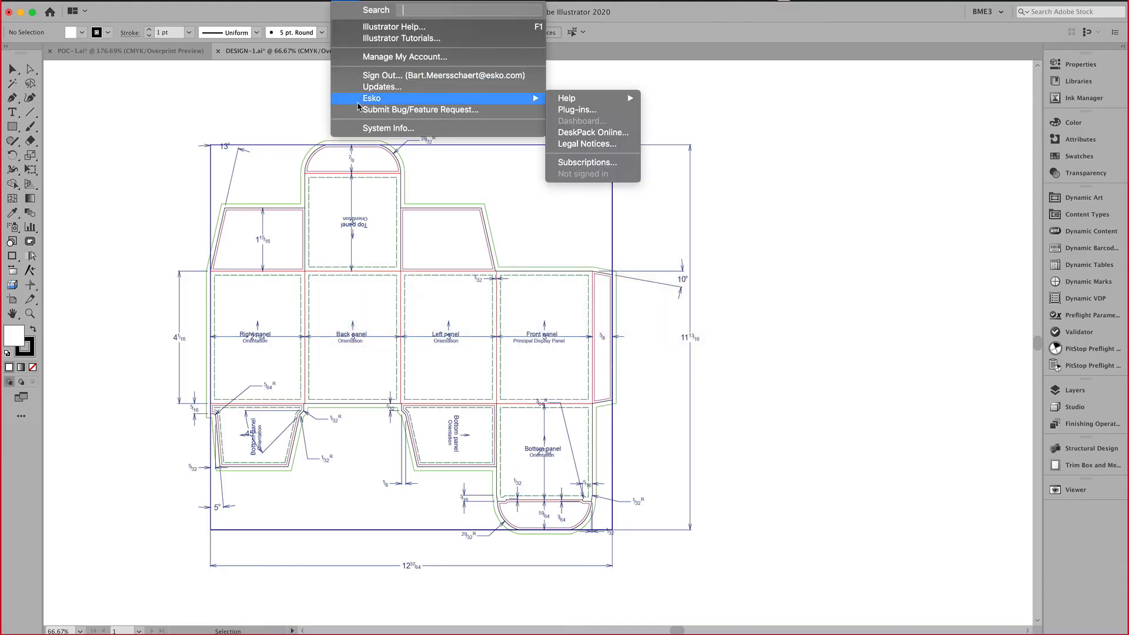
click(235, 99)
click(94, 6)
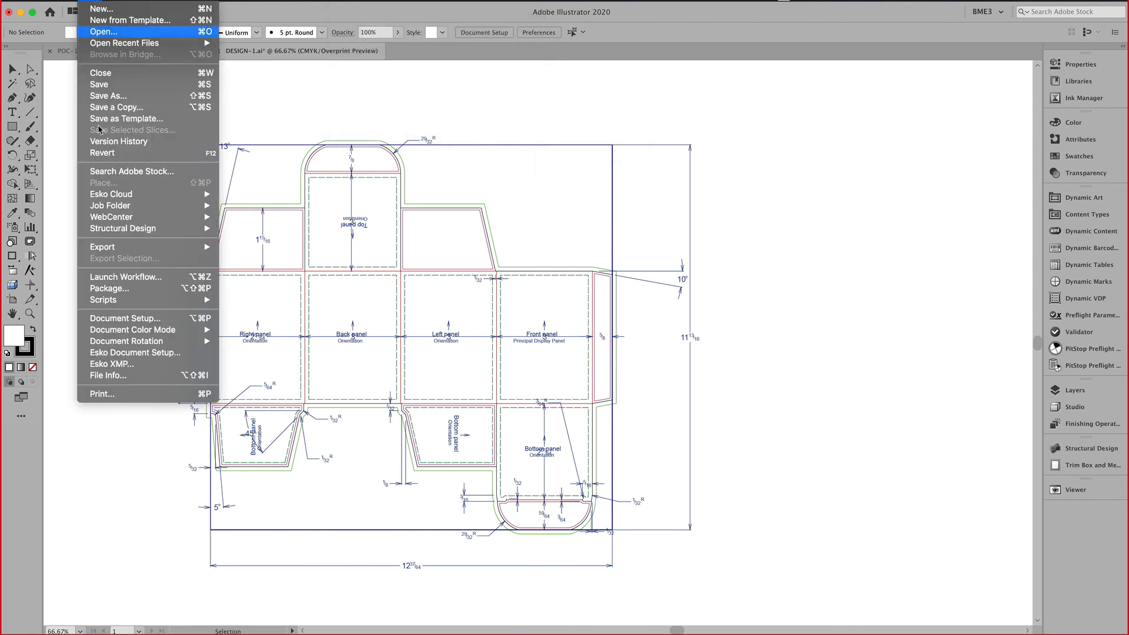
mouse_move(99, 225)
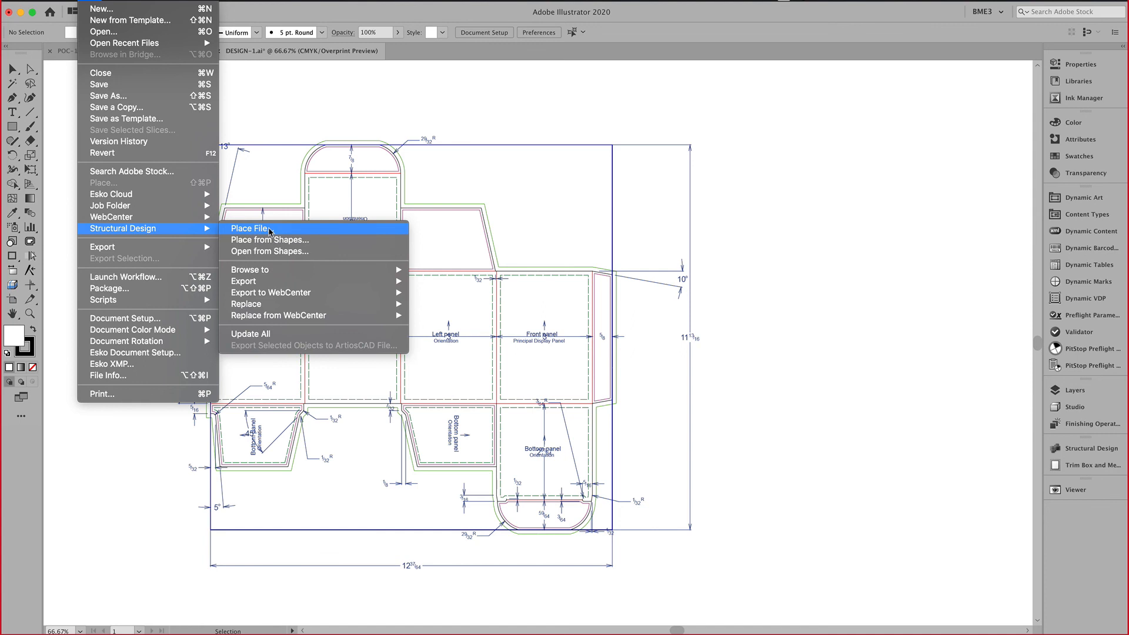
click(501, 222)
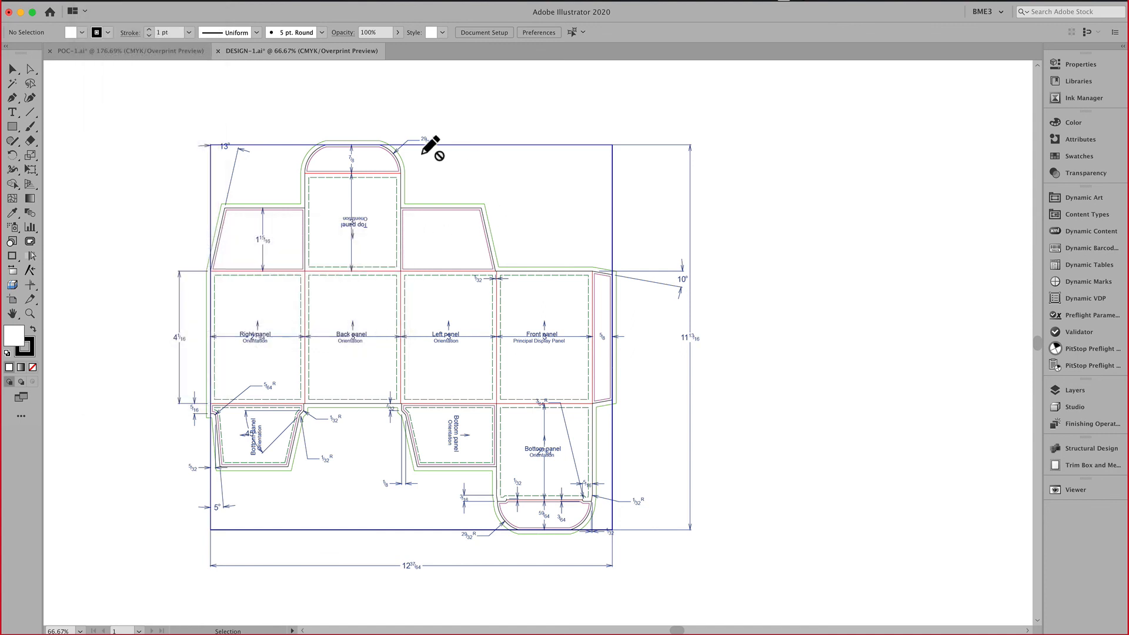
Refresh the carton's 3D preview in Studio and make the ART and BLEED layers visible.
click(1087, 412)
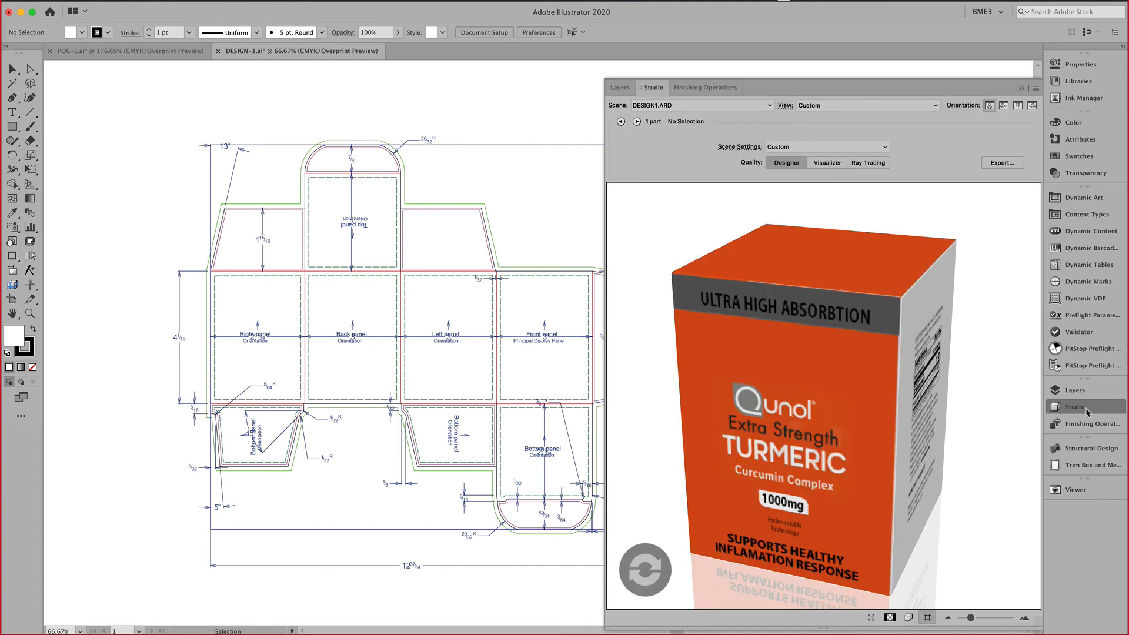
click(650, 574)
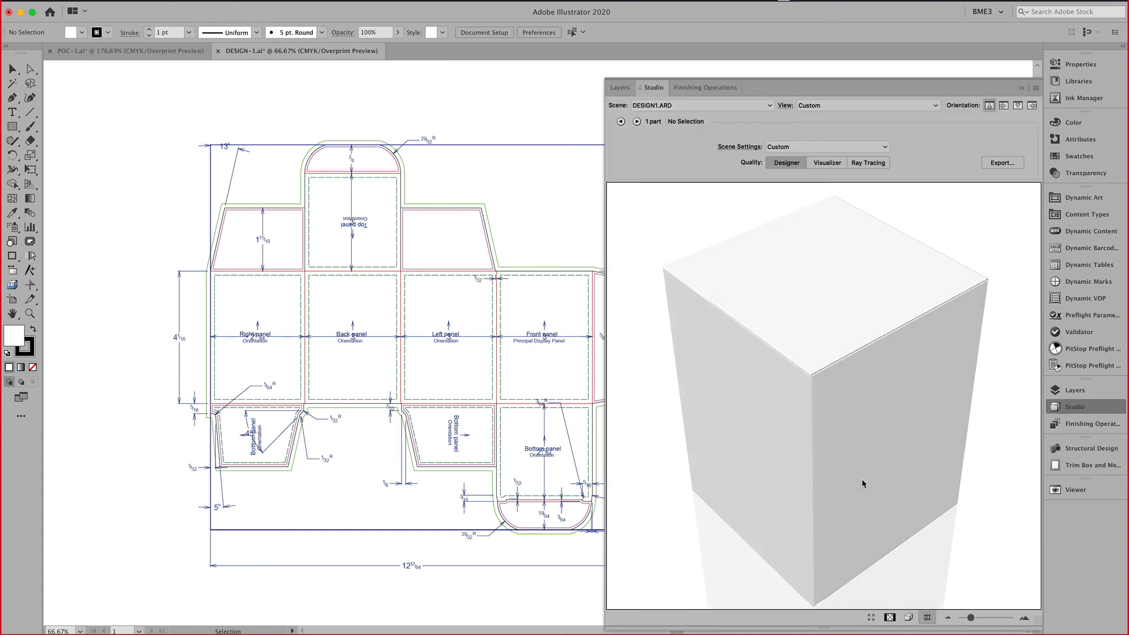
click(1076, 390)
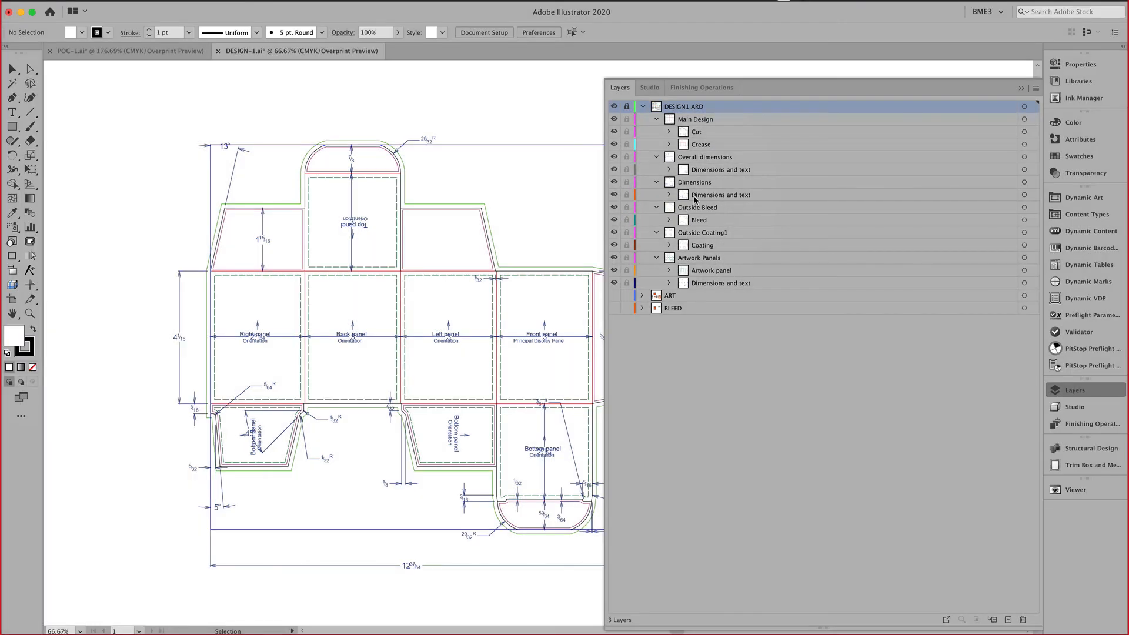
click(613, 295)
click(614, 309)
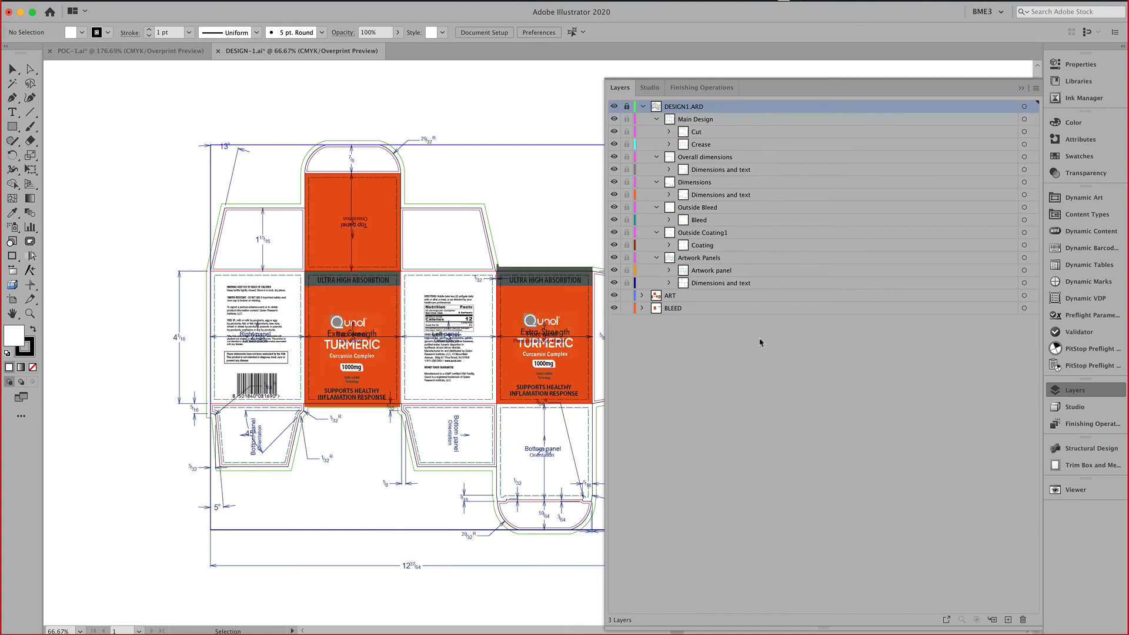
Update the 3D carton preview in Studio with the visible artwork and turn the box to show its barcode side.
click(1075, 407)
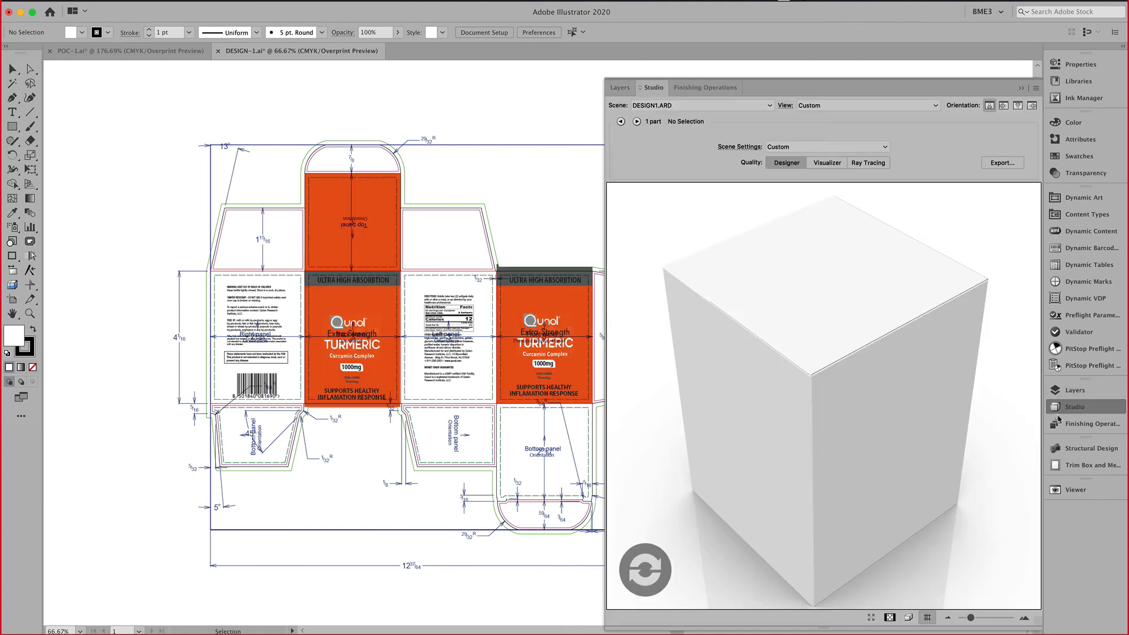
click(654, 578)
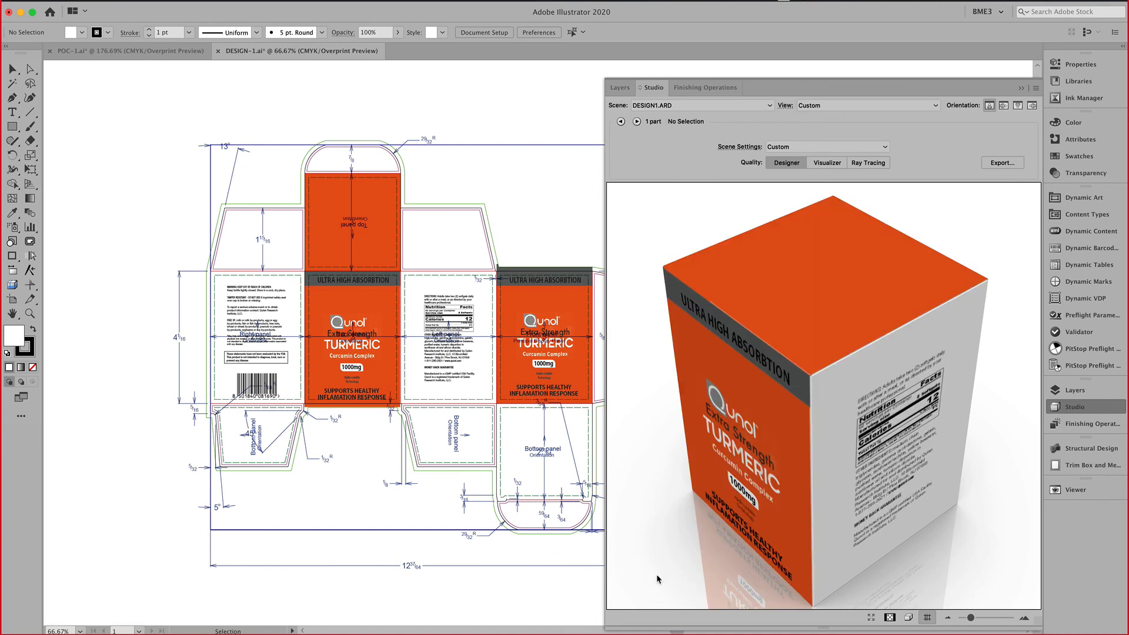
drag(702, 520, 951, 365)
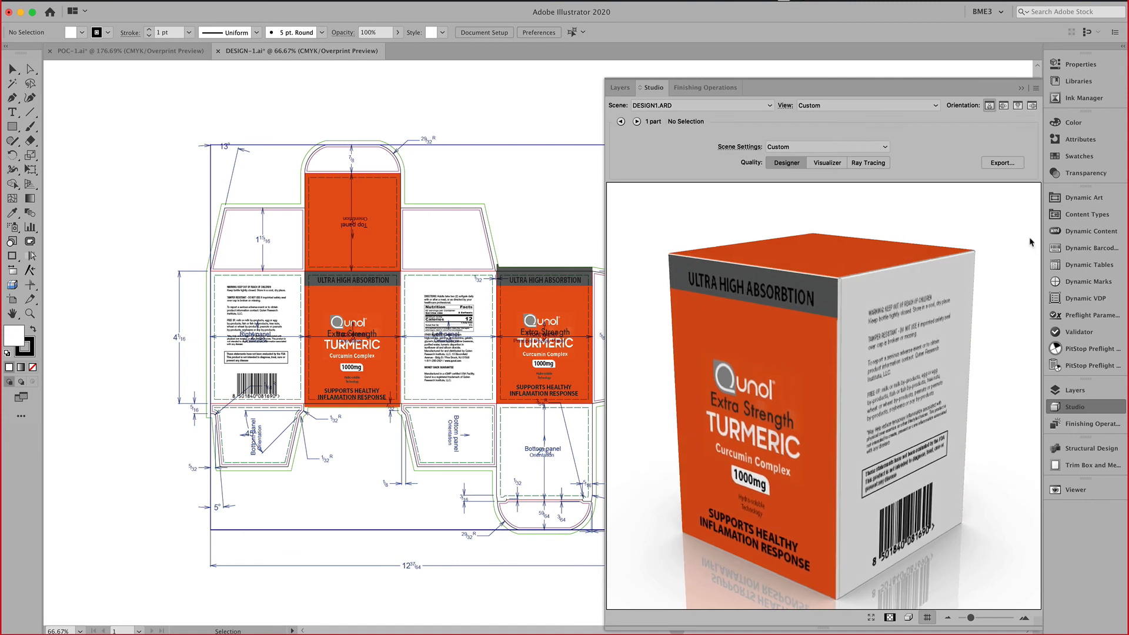
Review the 3D export types and the Image Sequence settings for the carton, and leave without exporting.
click(1002, 162)
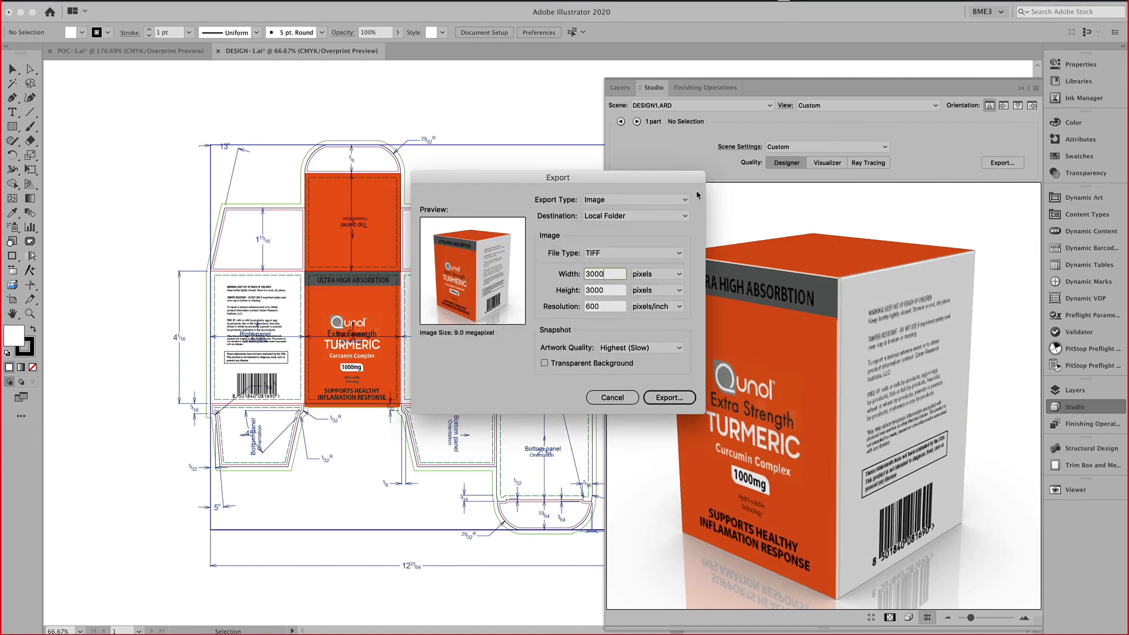
click(635, 201)
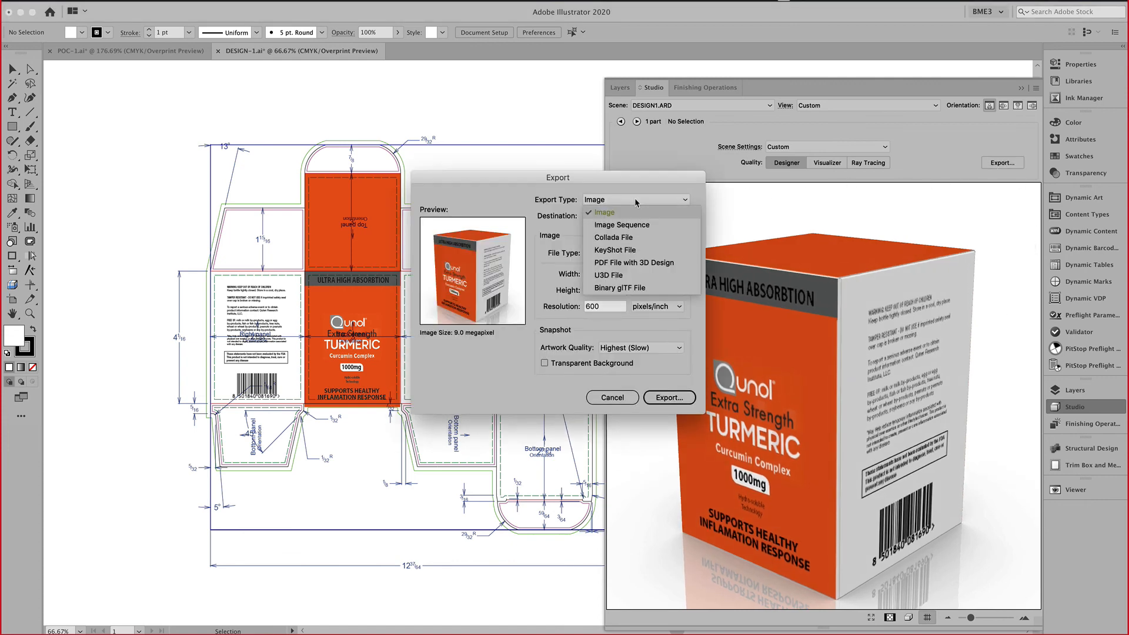
click(638, 224)
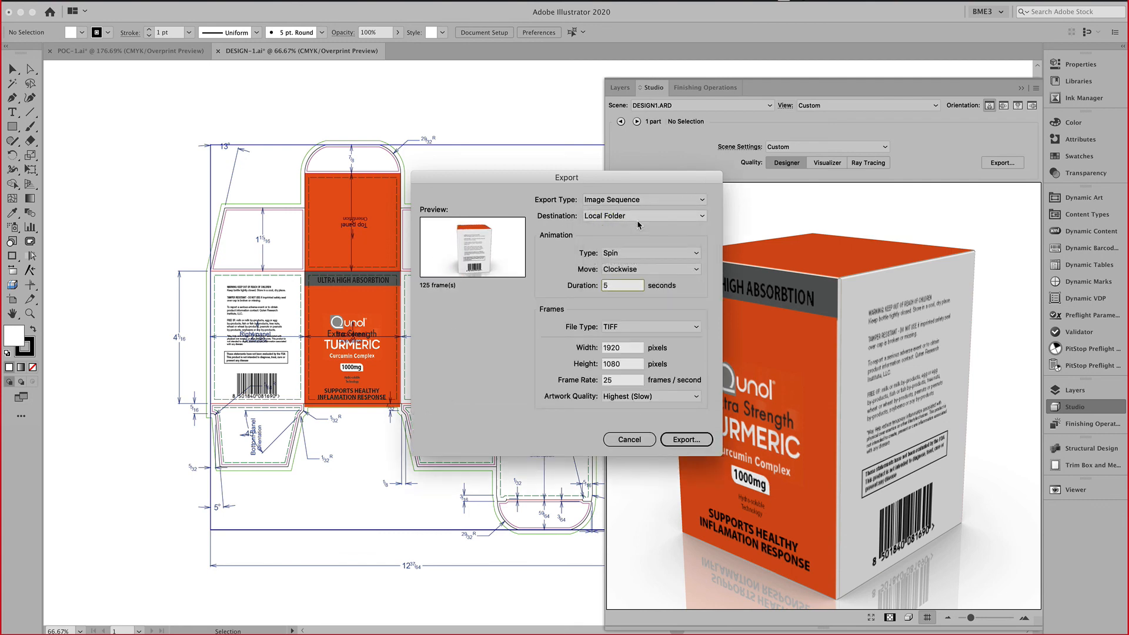
click(635, 202)
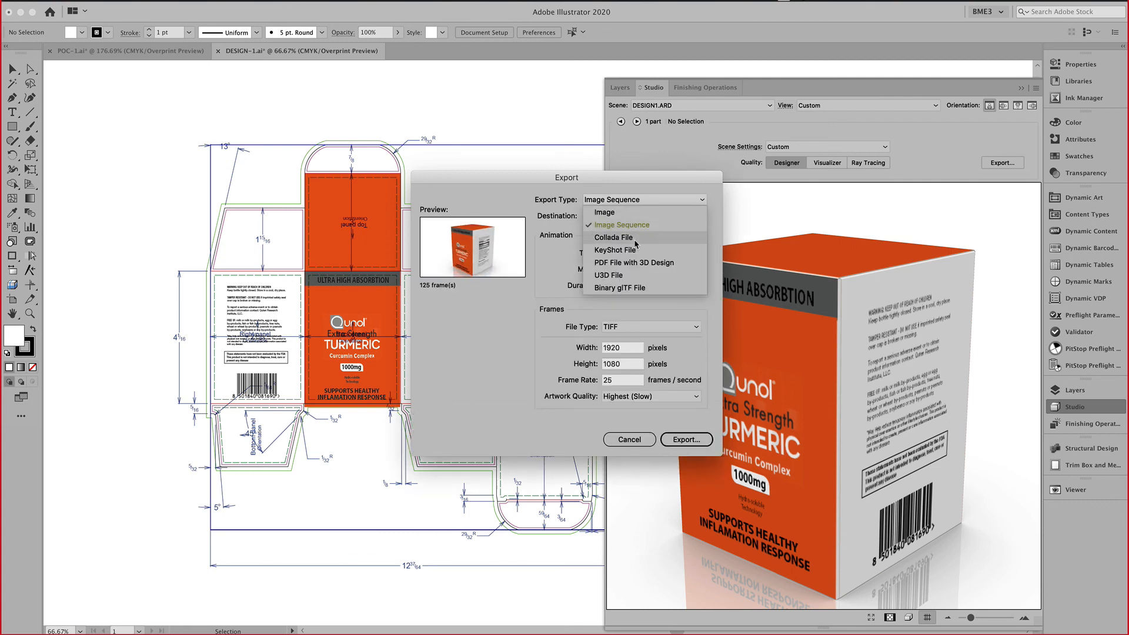
click(541, 347)
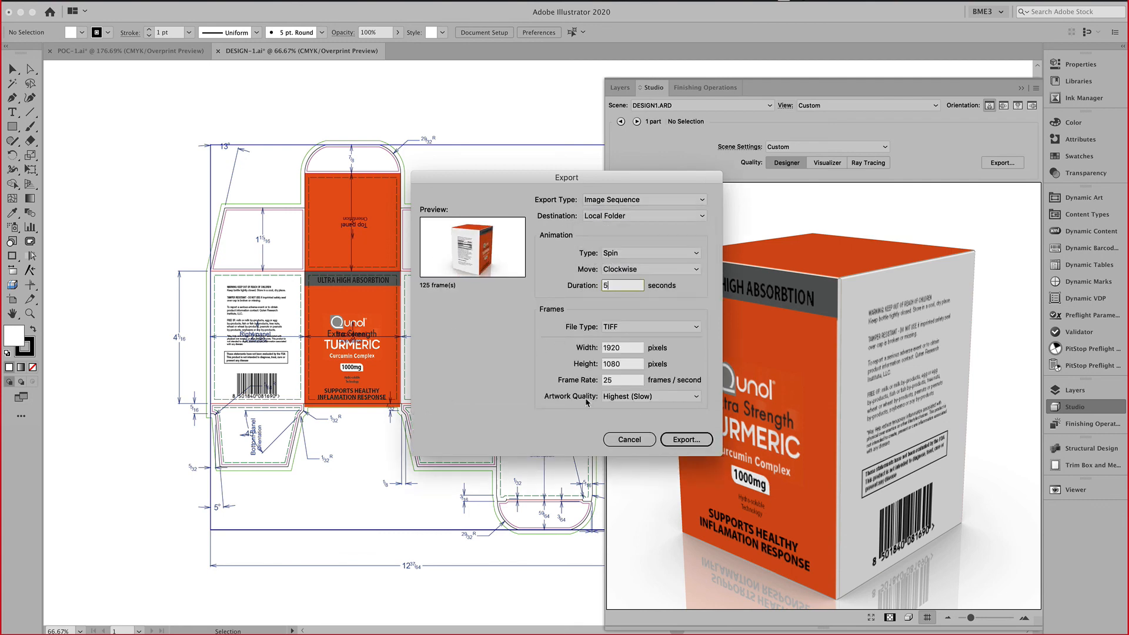
click(644, 441)
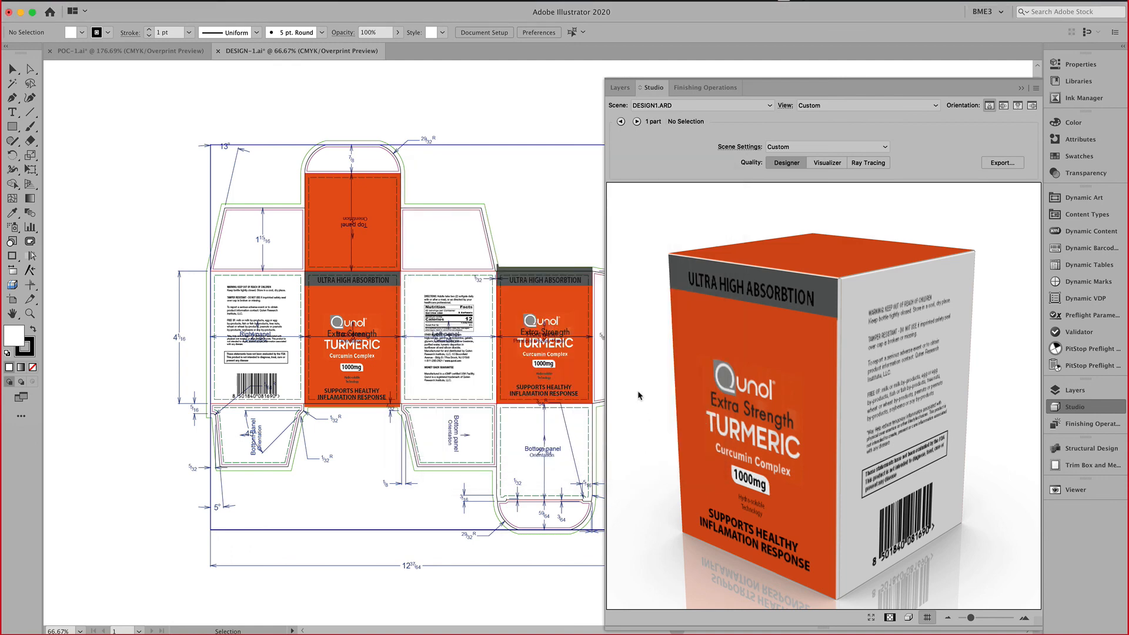
Switch to ArtiosCAD, review the graphics commands for the DEMO carton, and look briefly at the flat DESIGN4 design.
key(a)
key(super+Tab)
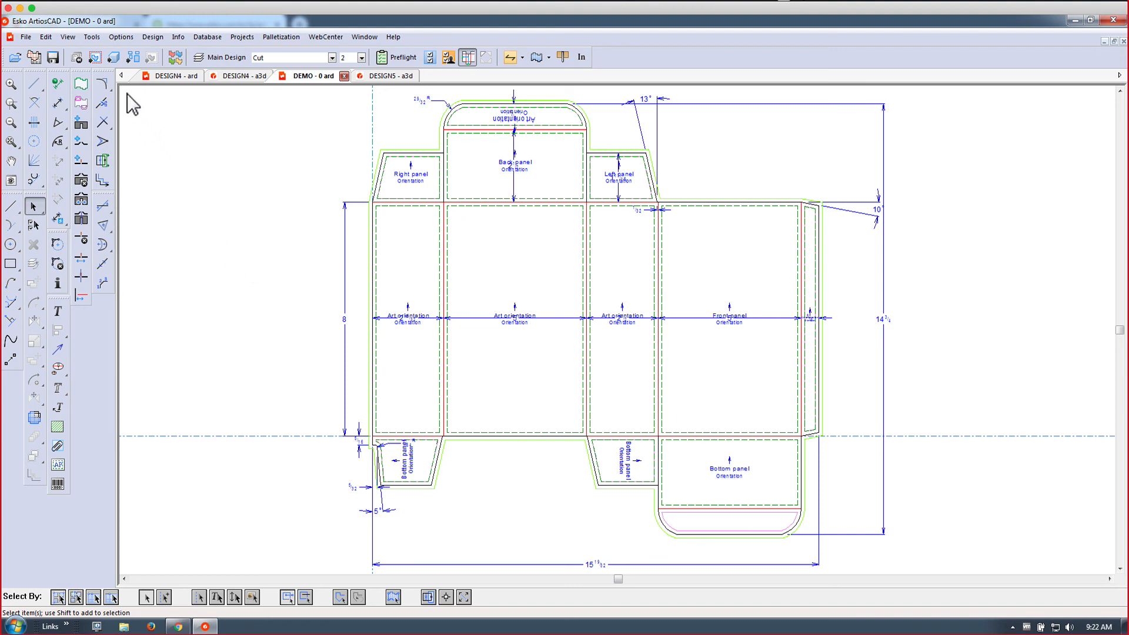
click(93, 38)
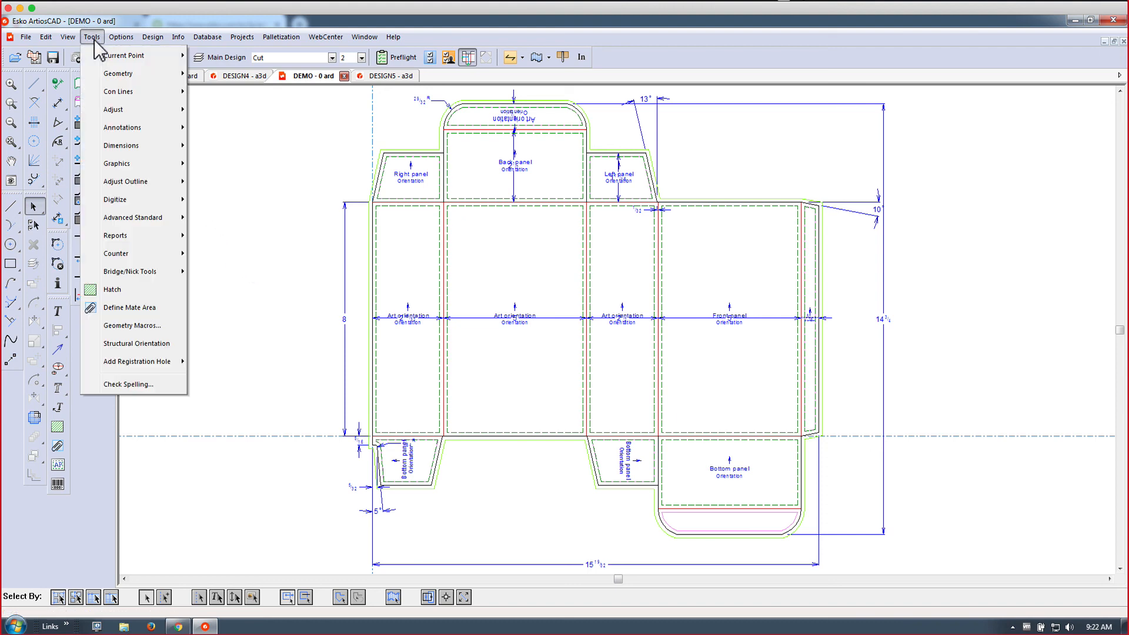
mouse_move(102, 168)
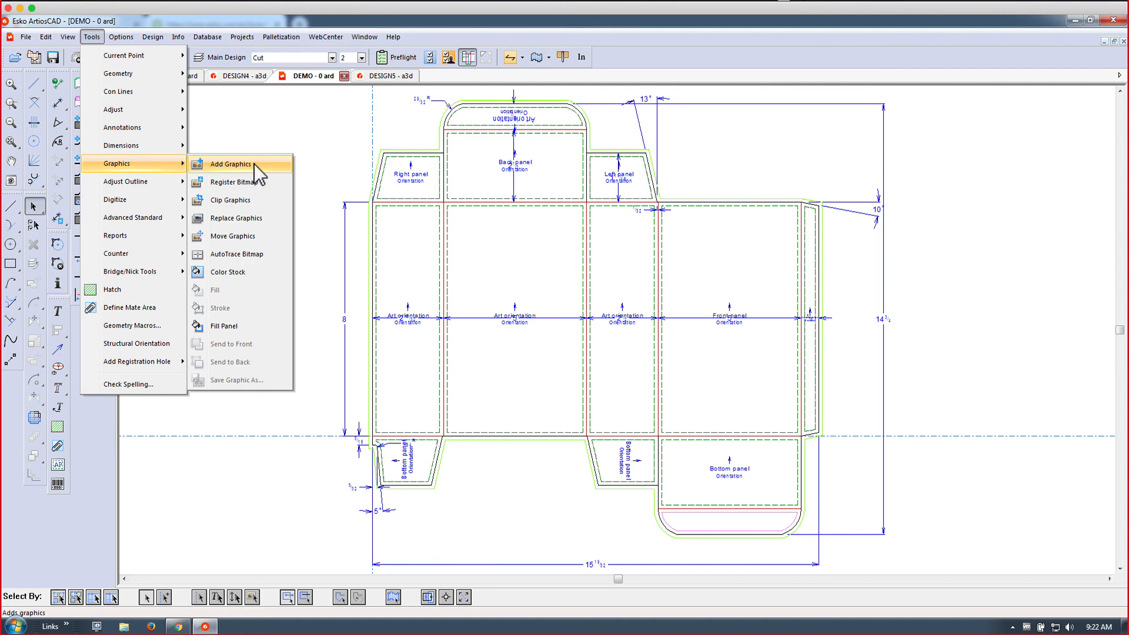
click(262, 118)
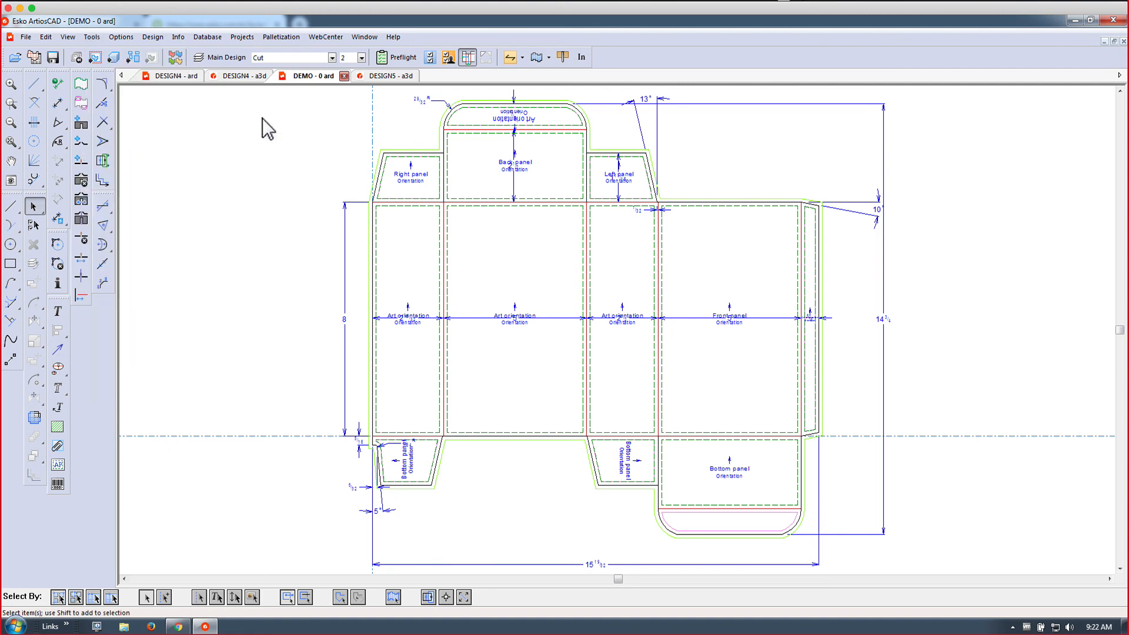
click(169, 76)
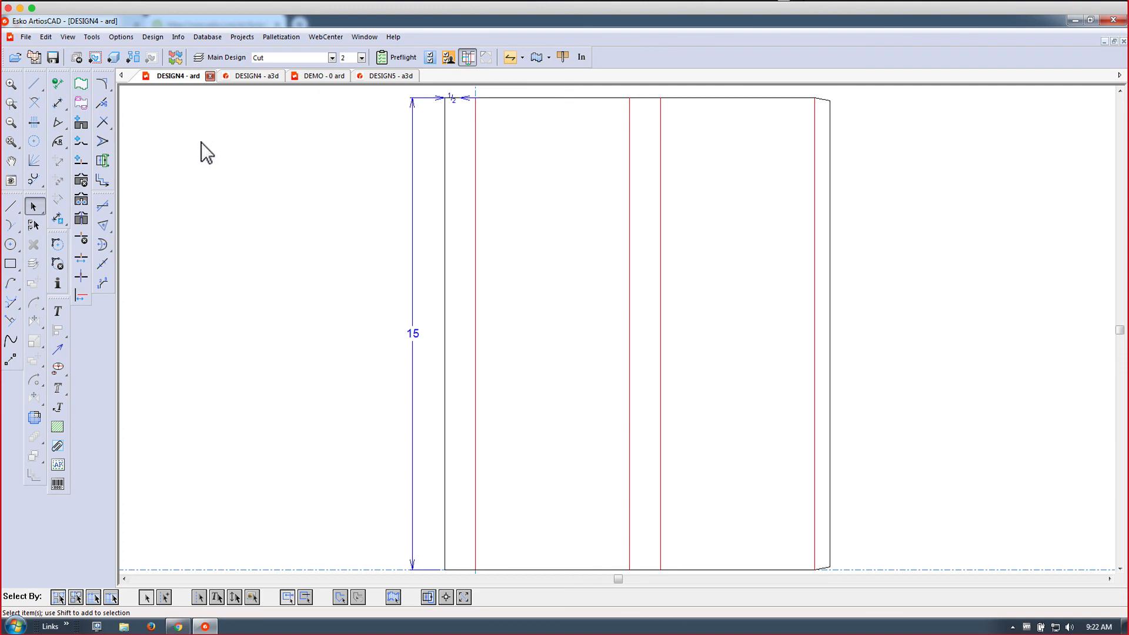
click(327, 77)
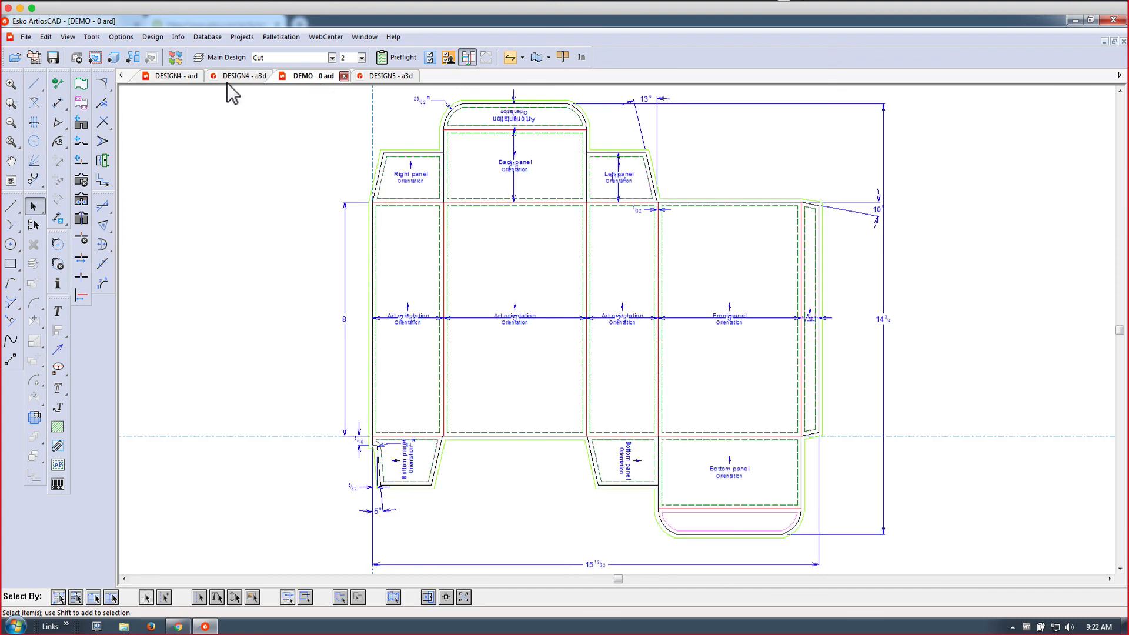
Open the Display Store website from ArtiosCAD and browse the artioscad.net catalogue of display designs.
click(25, 38)
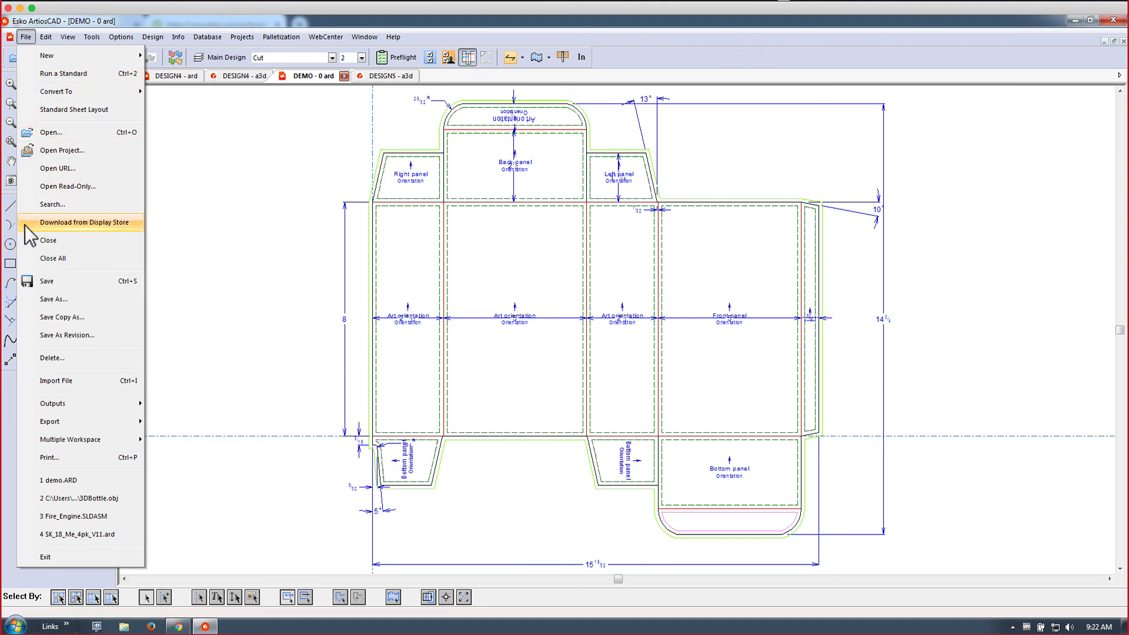
click(59, 223)
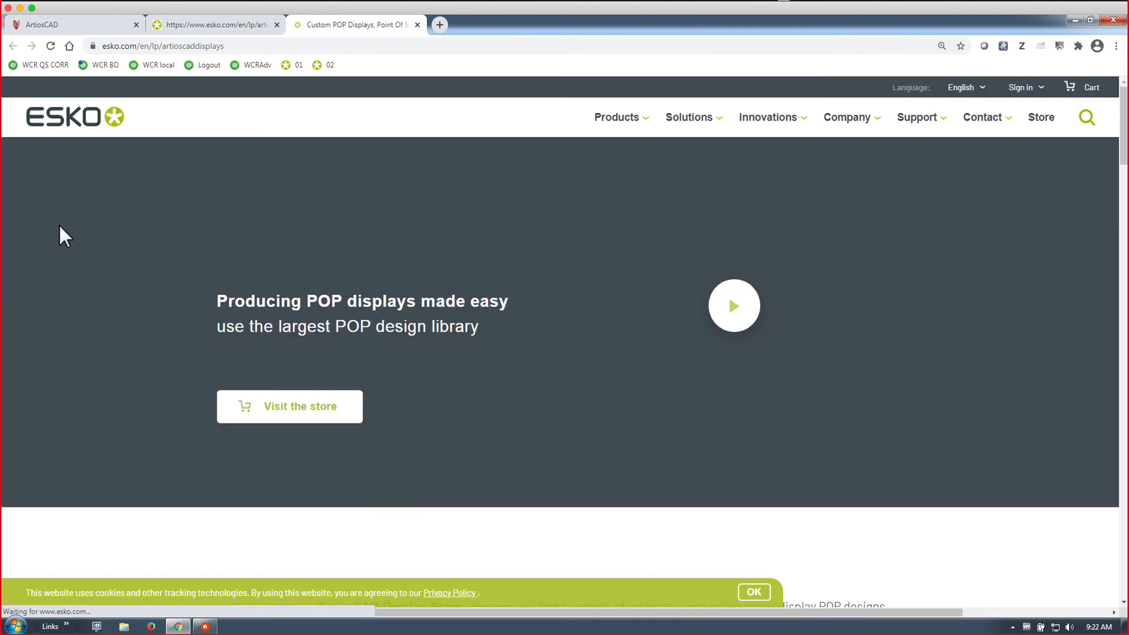
click(59, 26)
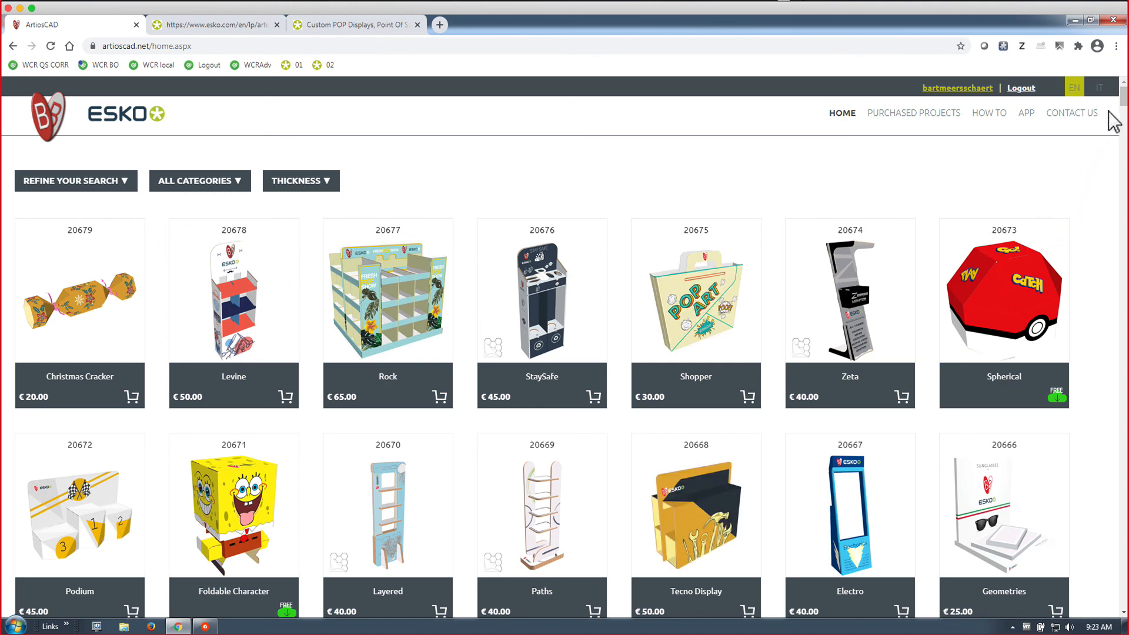
drag(1123, 99, 1123, 113)
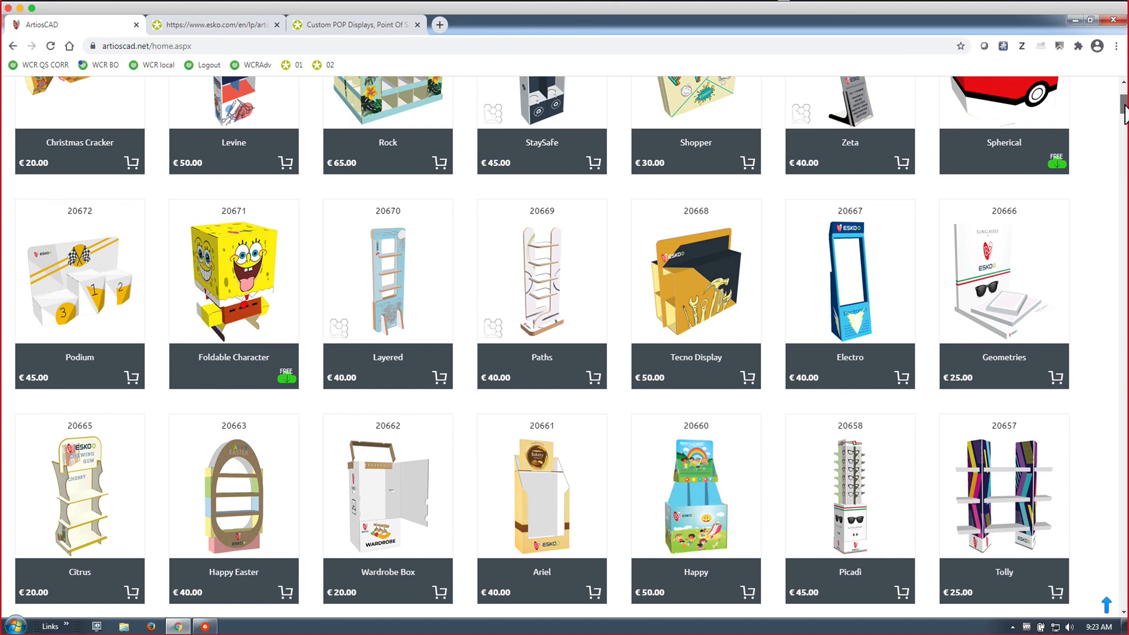
drag(1123, 112, 1123, 127)
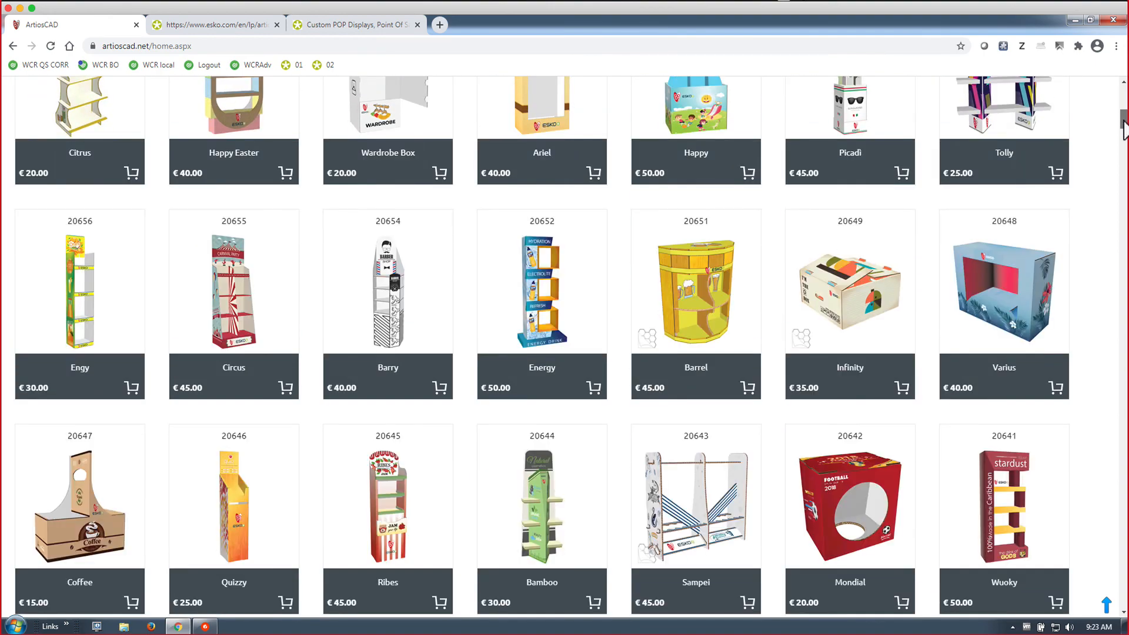
drag(1123, 128, 1123, 130)
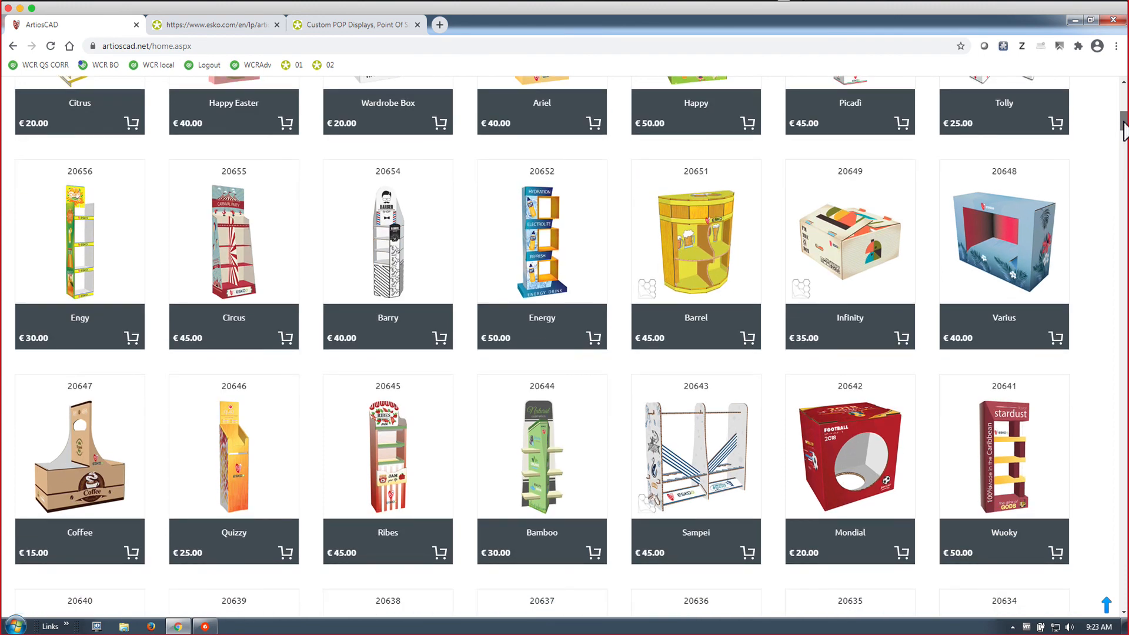
drag(1123, 130, 1124, 156)
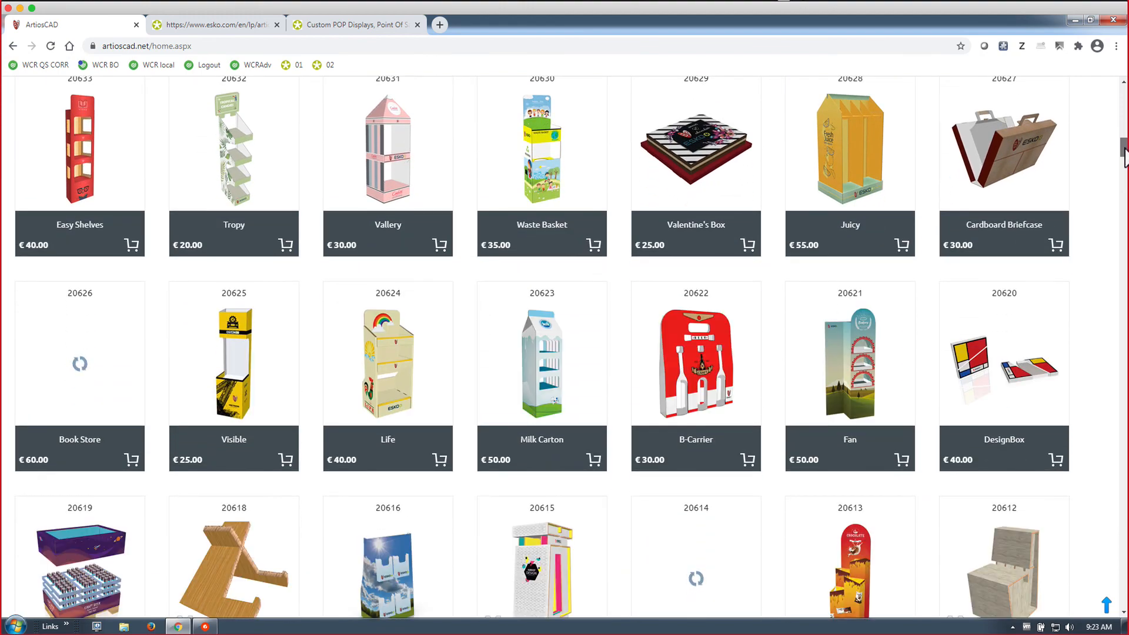
drag(1124, 156, 1124, 83)
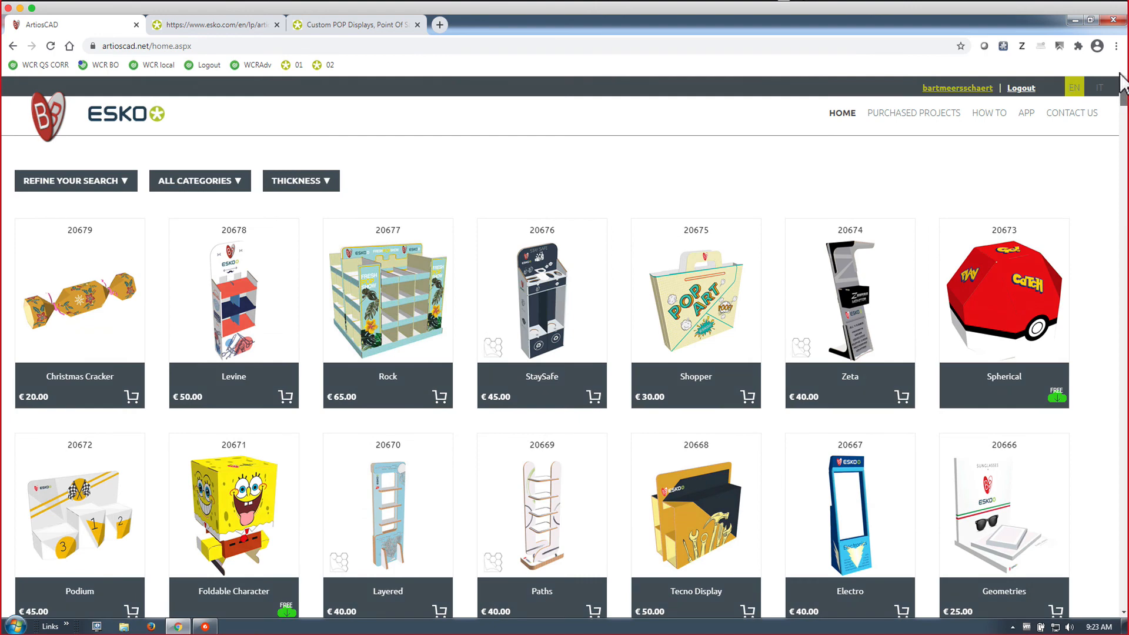
Filter the display catalogue to free designs and review the available design categories.
click(92, 187)
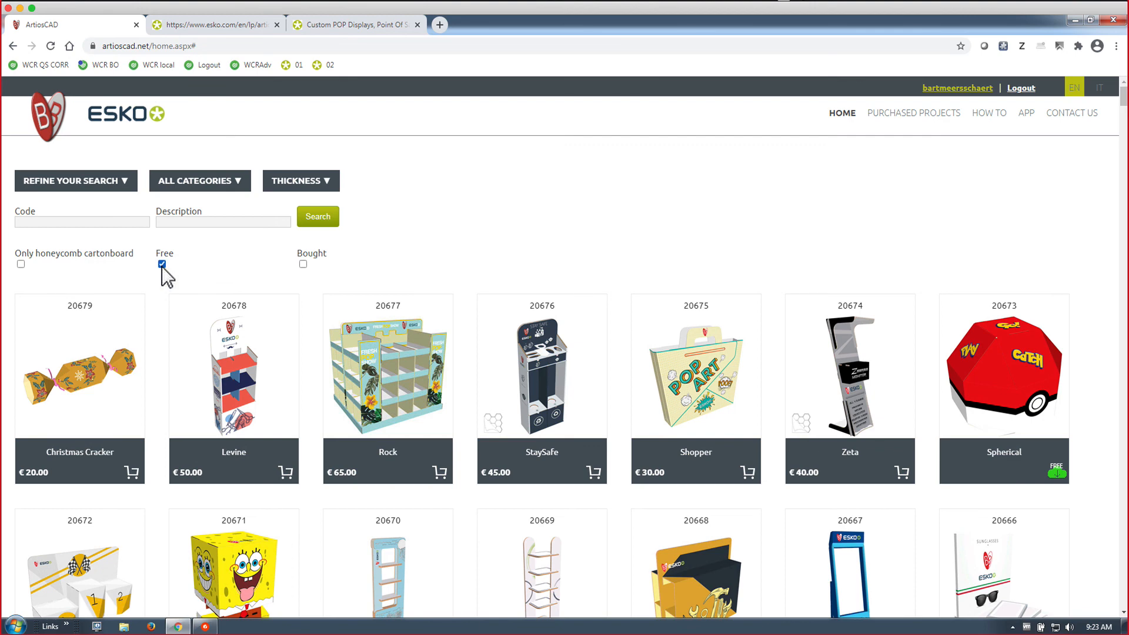
click(318, 217)
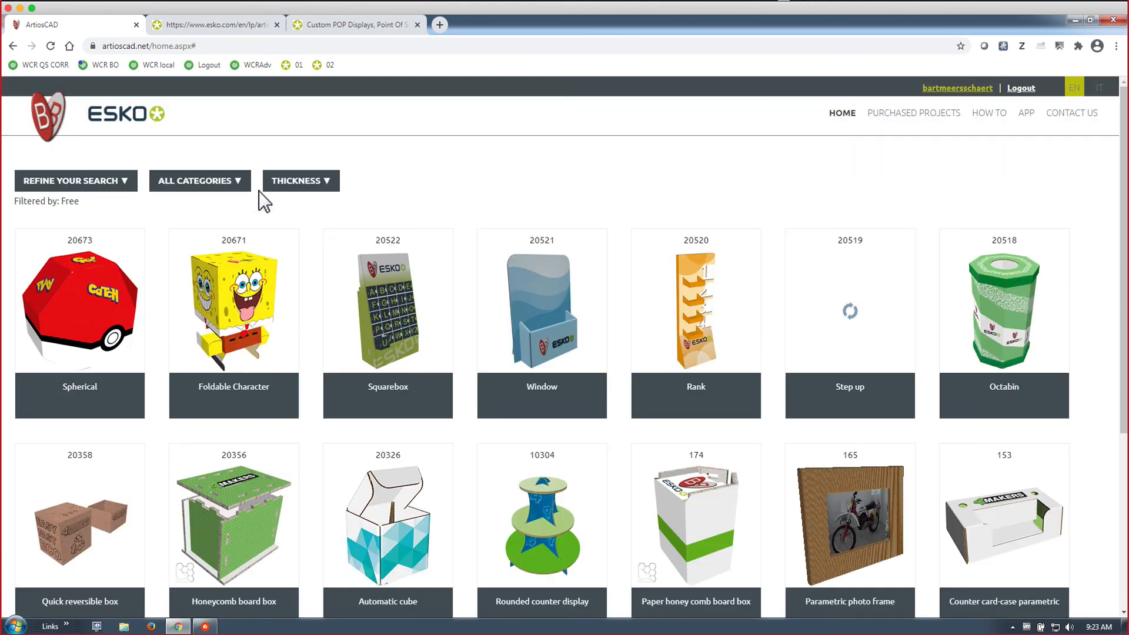
click(211, 182)
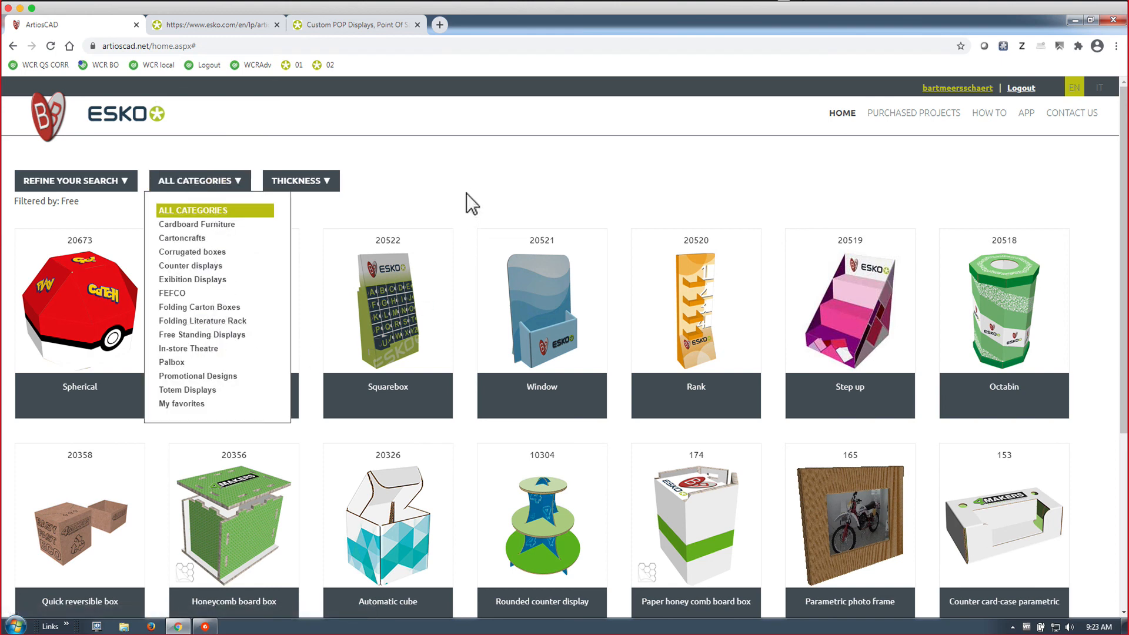
Open the free Window literature rack design and play its assembly video.
click(549, 336)
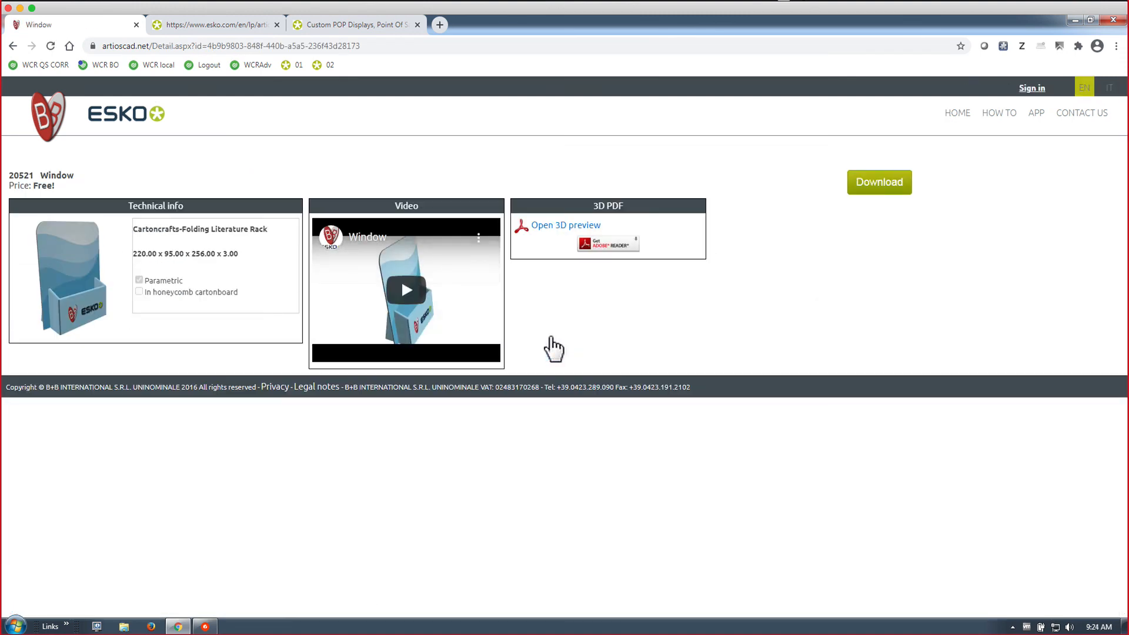
click(406, 292)
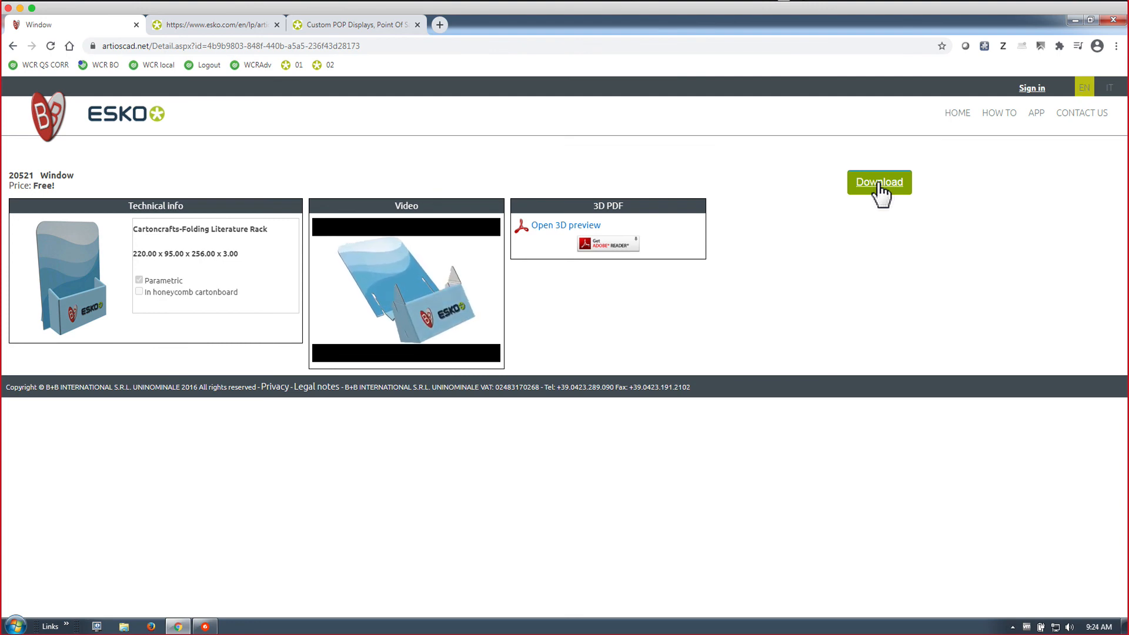
Switch back to ArtiosCAD and open the Rebuild settings for the DEMO carton's main dimensions.
click(207, 628)
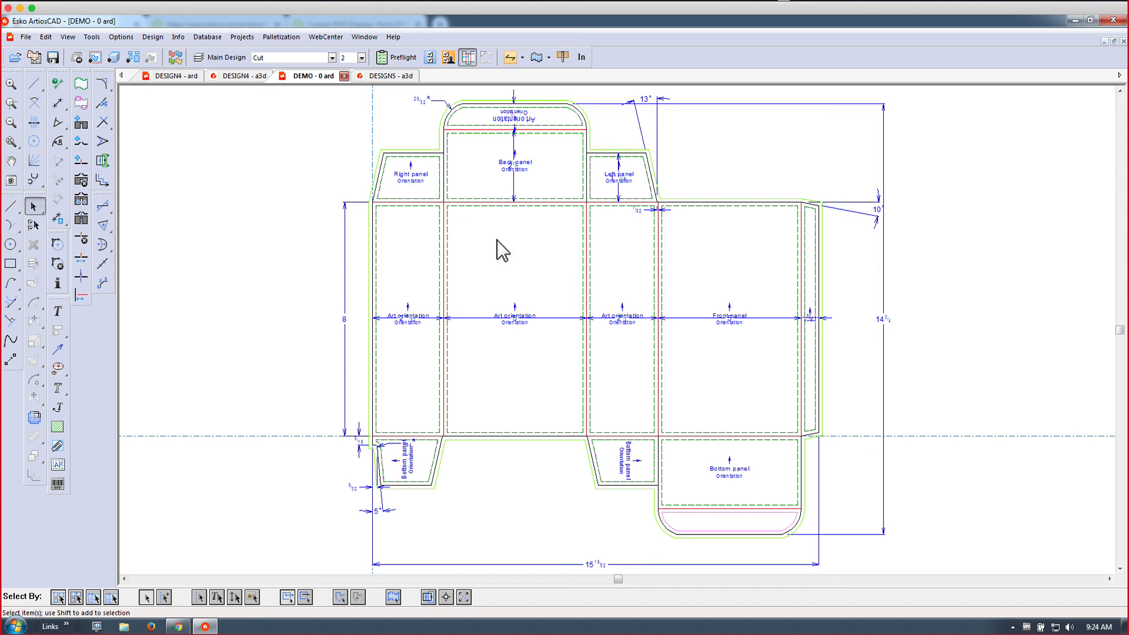
click(240, 37)
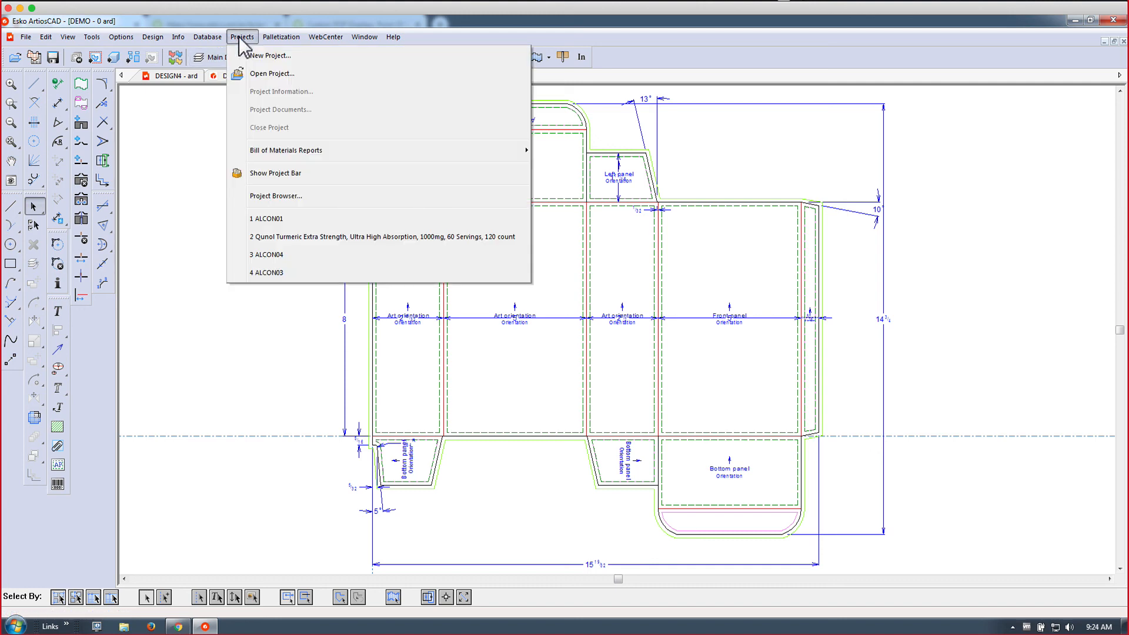
mouse_move(208, 38)
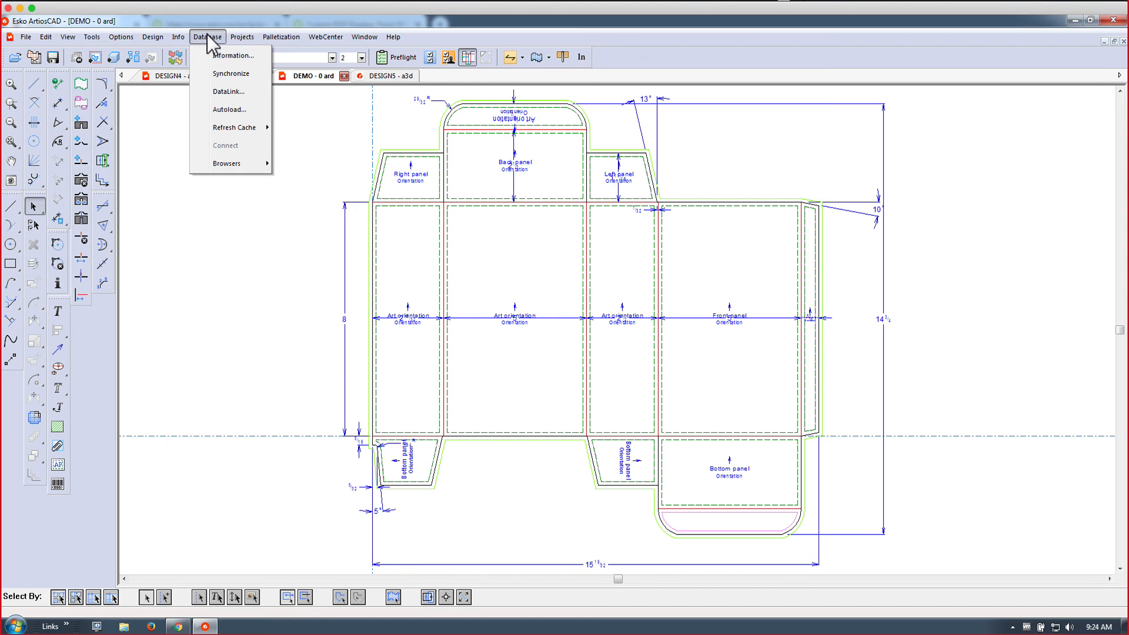
mouse_move(154, 39)
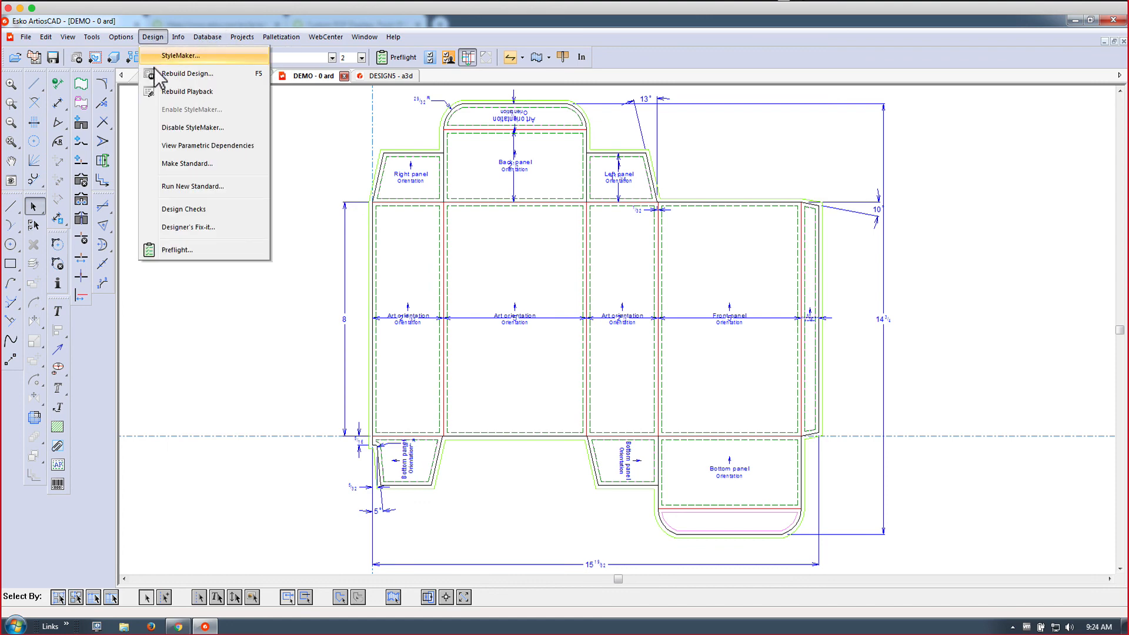
click(209, 76)
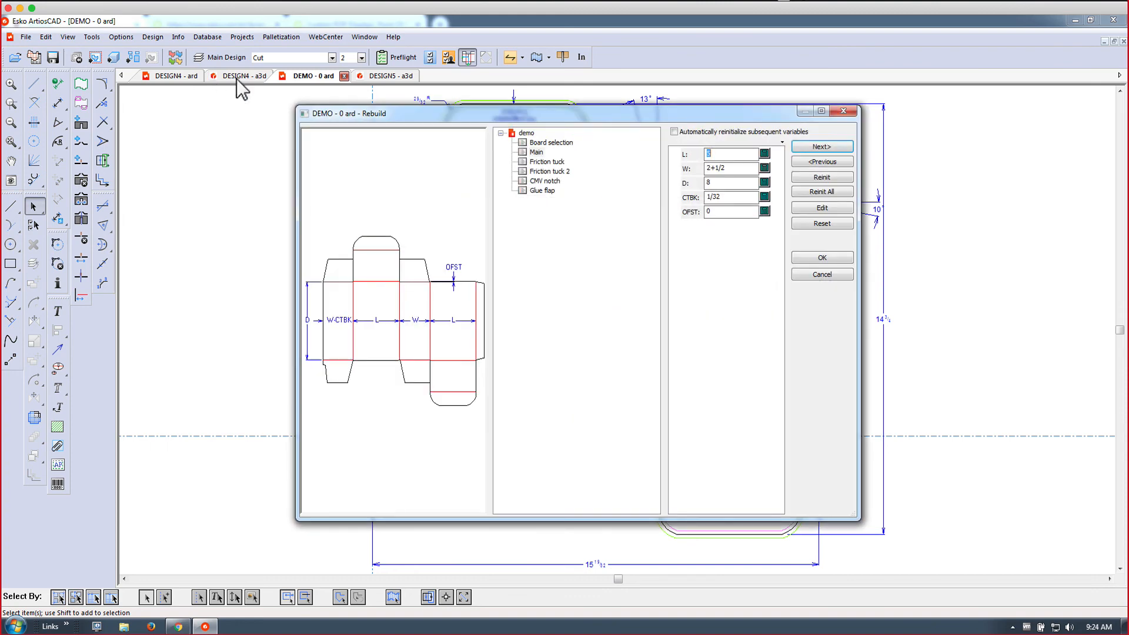
Rebuild the carton with length L set to 7.5, ignoring all variable conflicts.
mouse_move(563, 117)
mouse_down()
mouse_move(857, 234)
mouse_move(871, 198)
mouse_move(886, 197)
mouse_move(871, 197)
mouse_up()
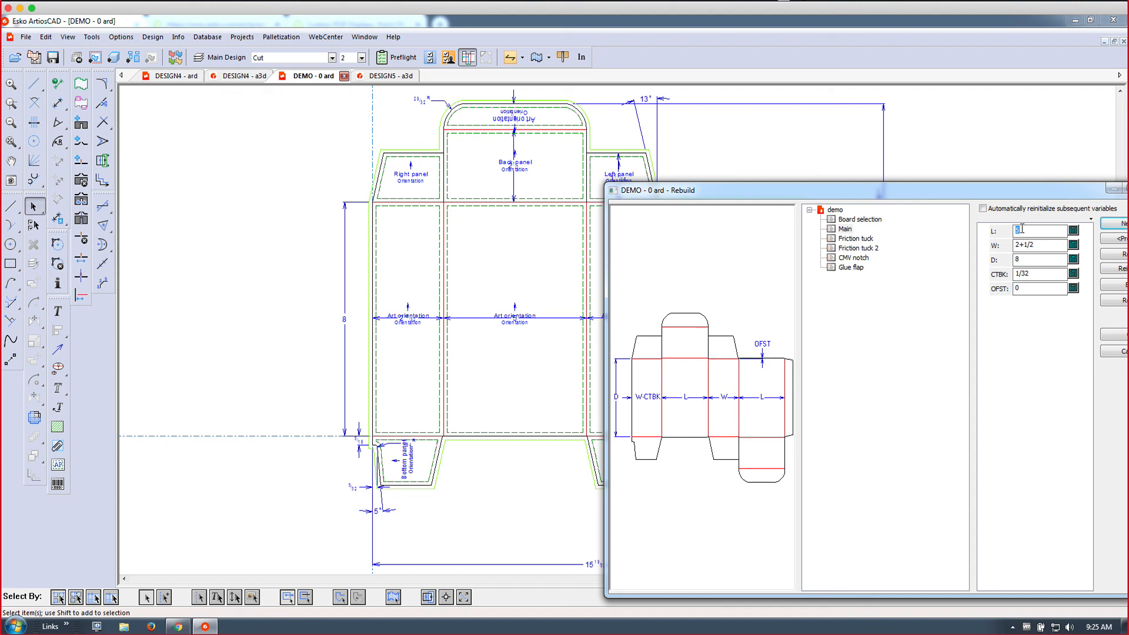
text(7.5)
key(Tab)
click(1111, 335)
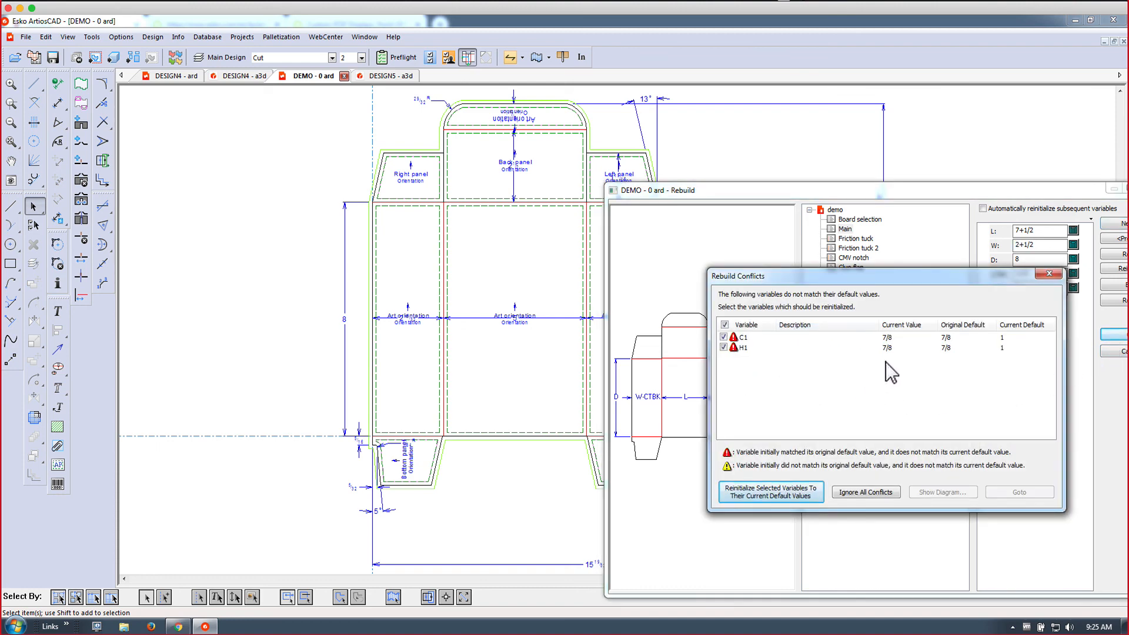
click(866, 492)
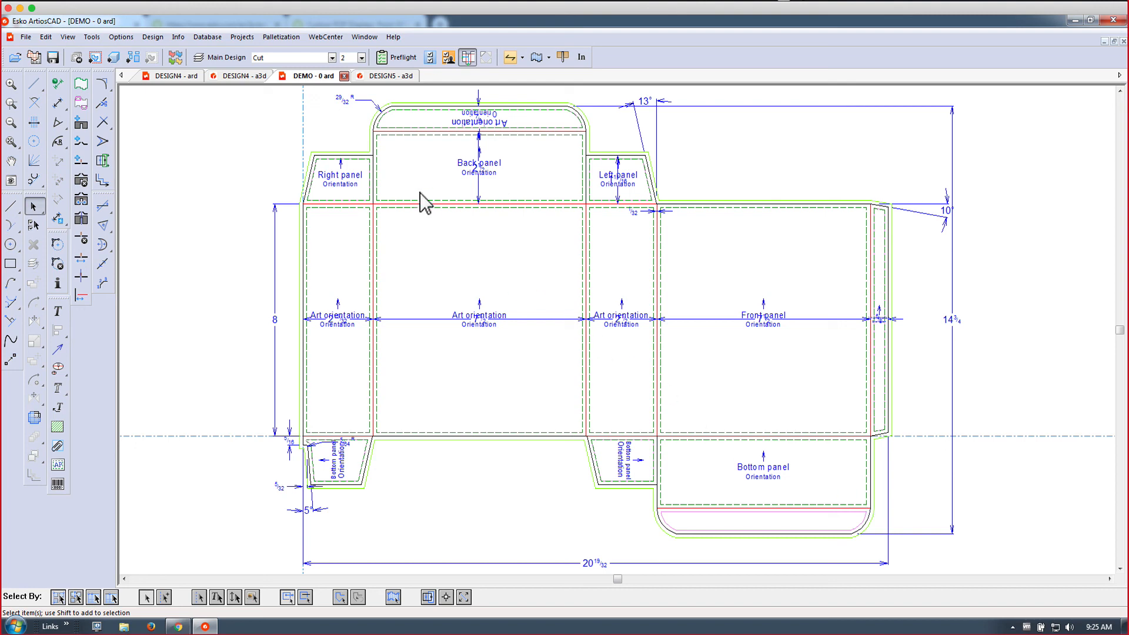
Make Outside Bleed the current layer and view its layer properties.
click(215, 56)
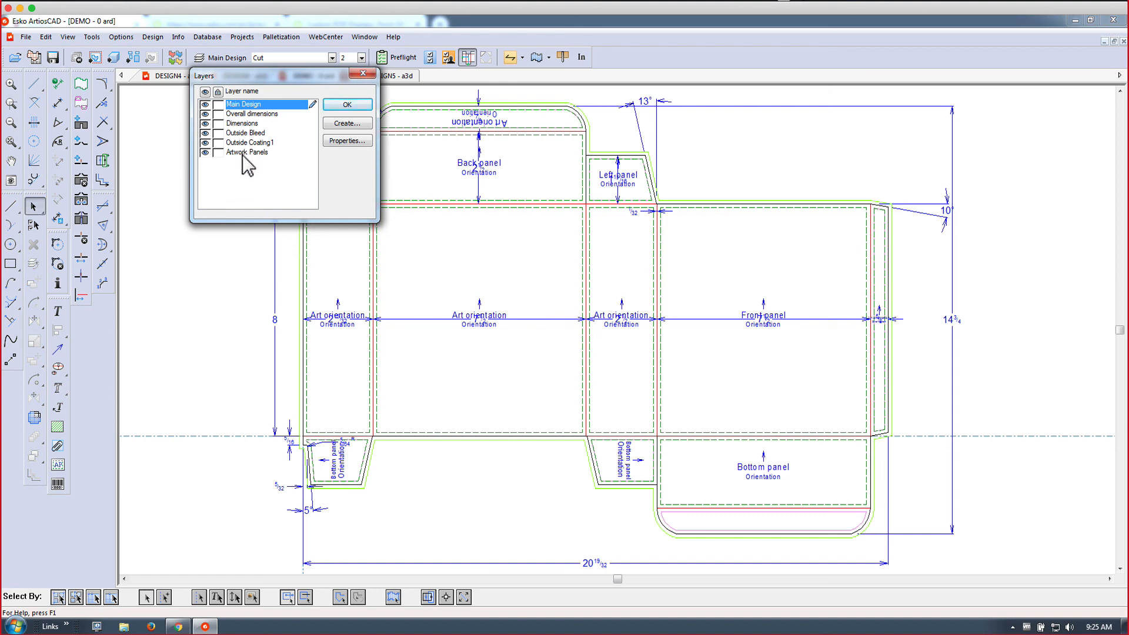
click(244, 134)
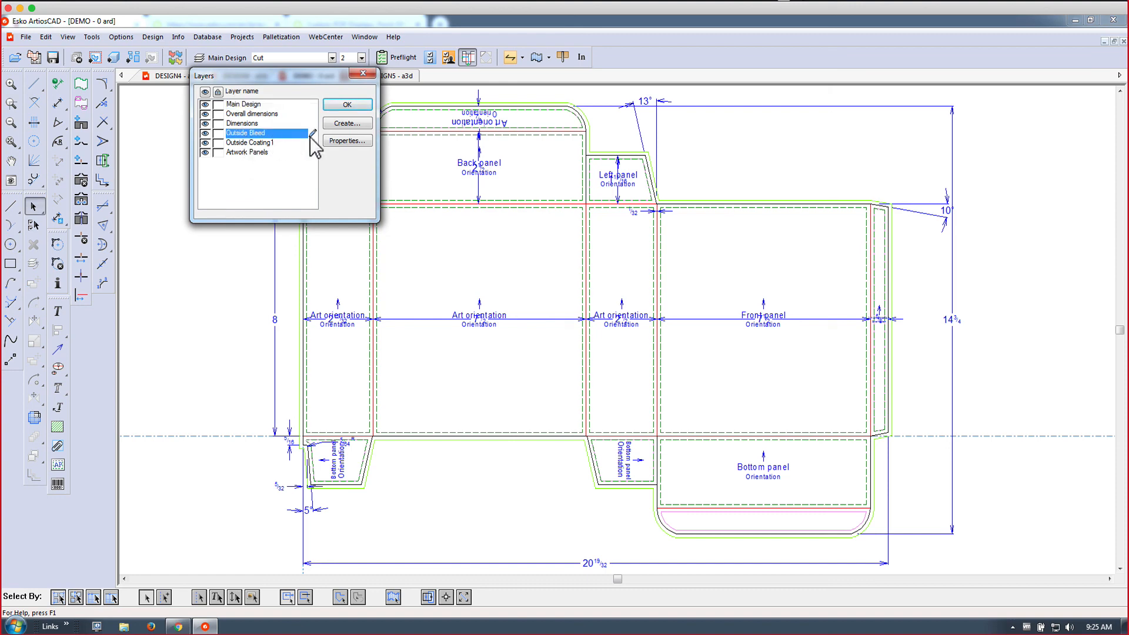
click(355, 140)
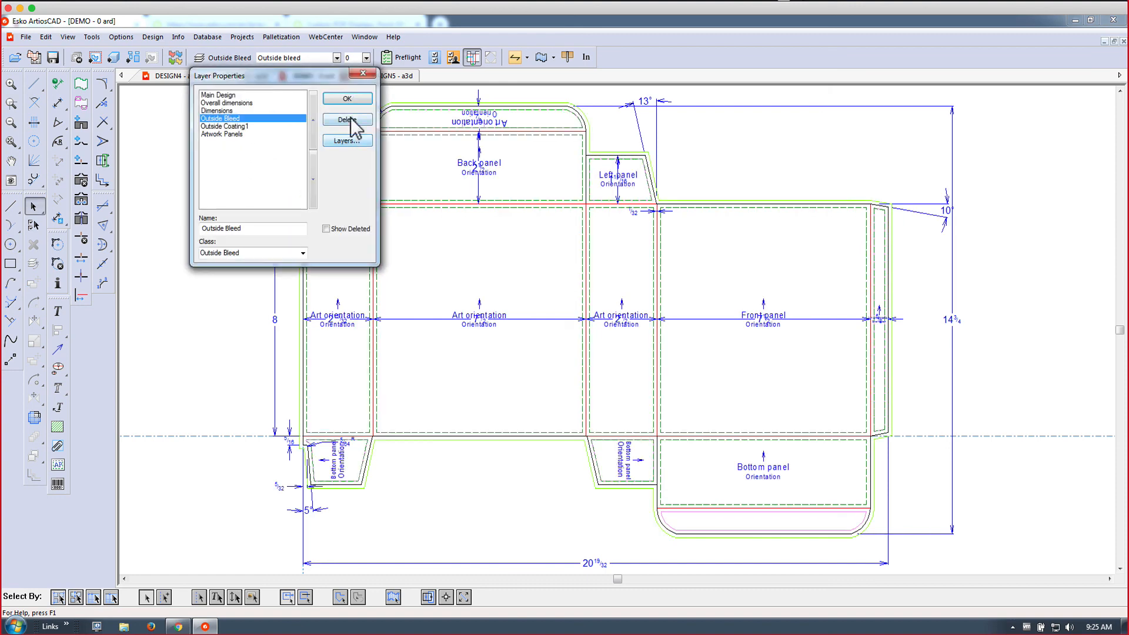
click(361, 74)
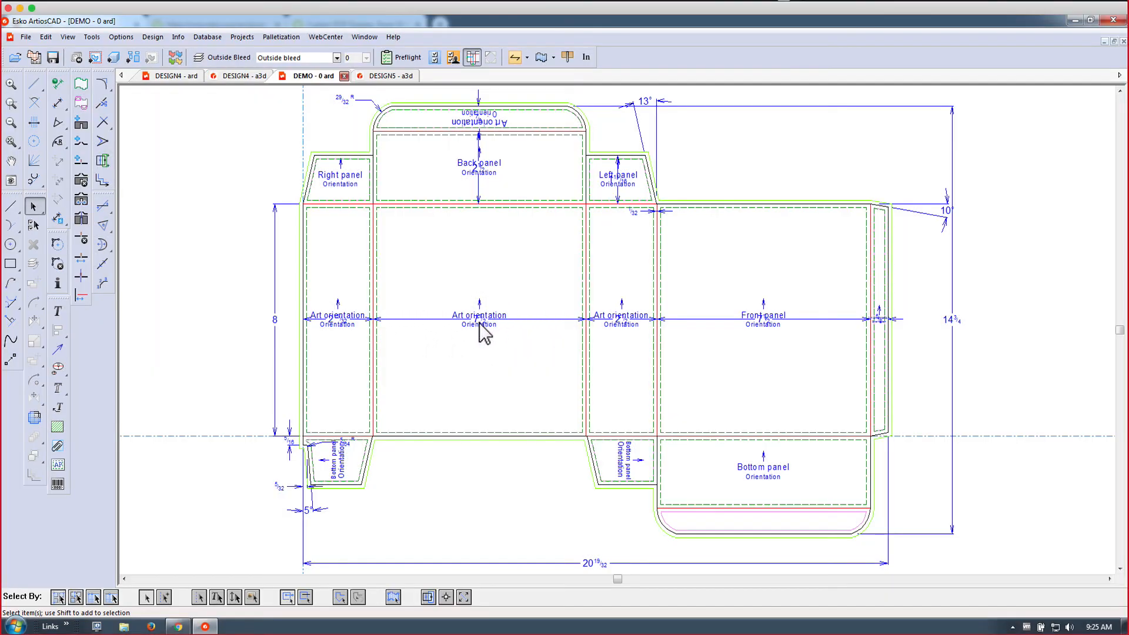
Update the existing 3D design DESIGN5.A3D from the rebuilt carton, keeping the previous fold angles.
click(115, 59)
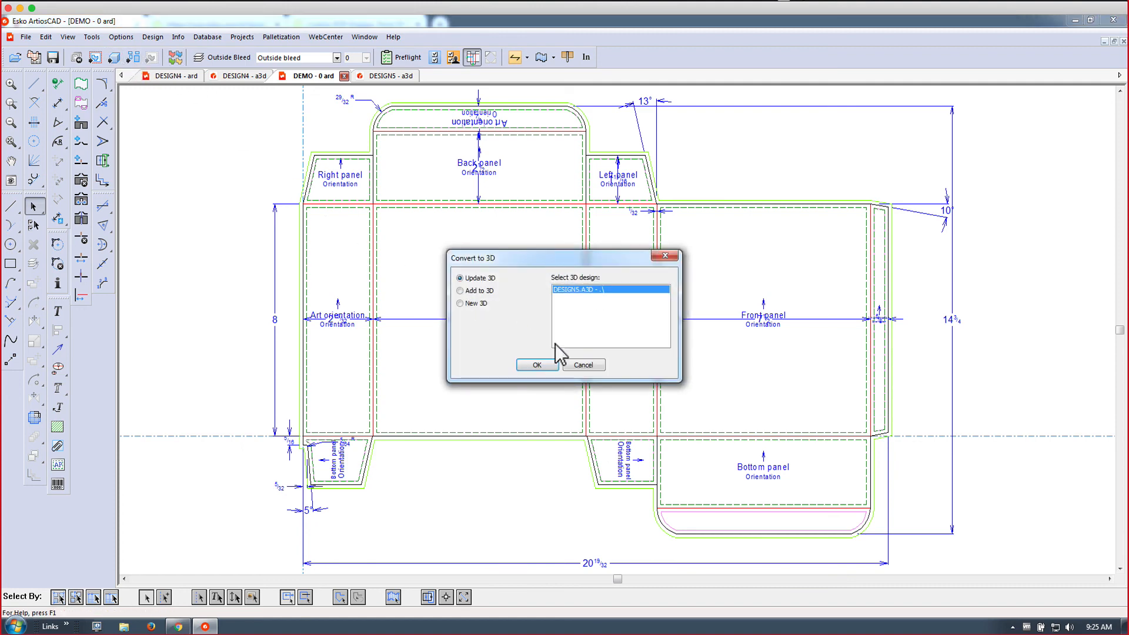
click(548, 365)
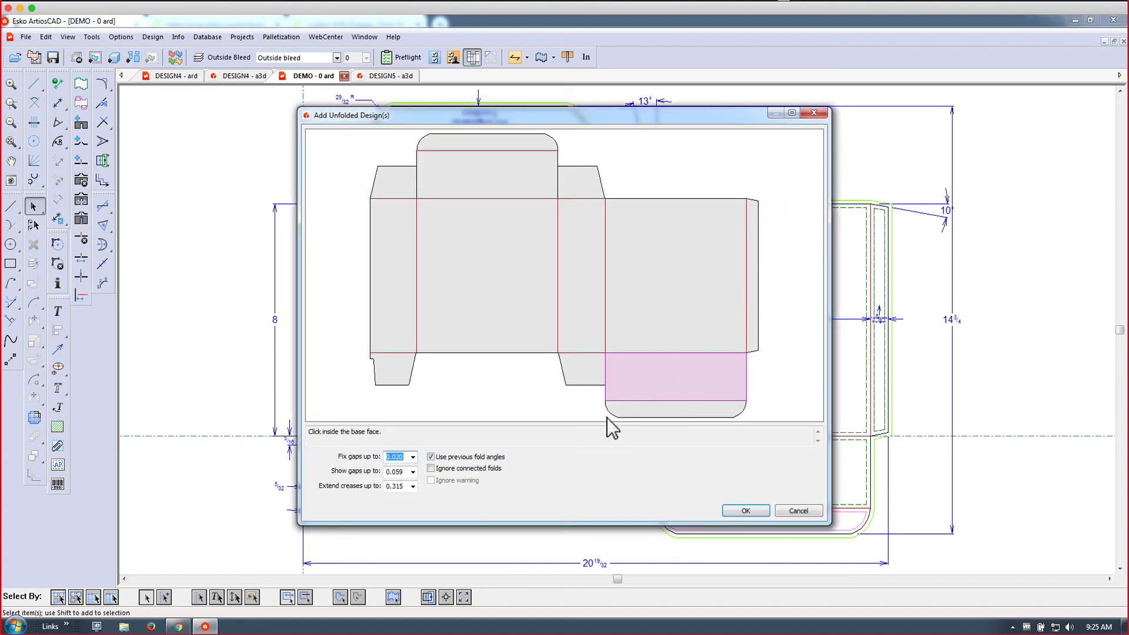
click(732, 511)
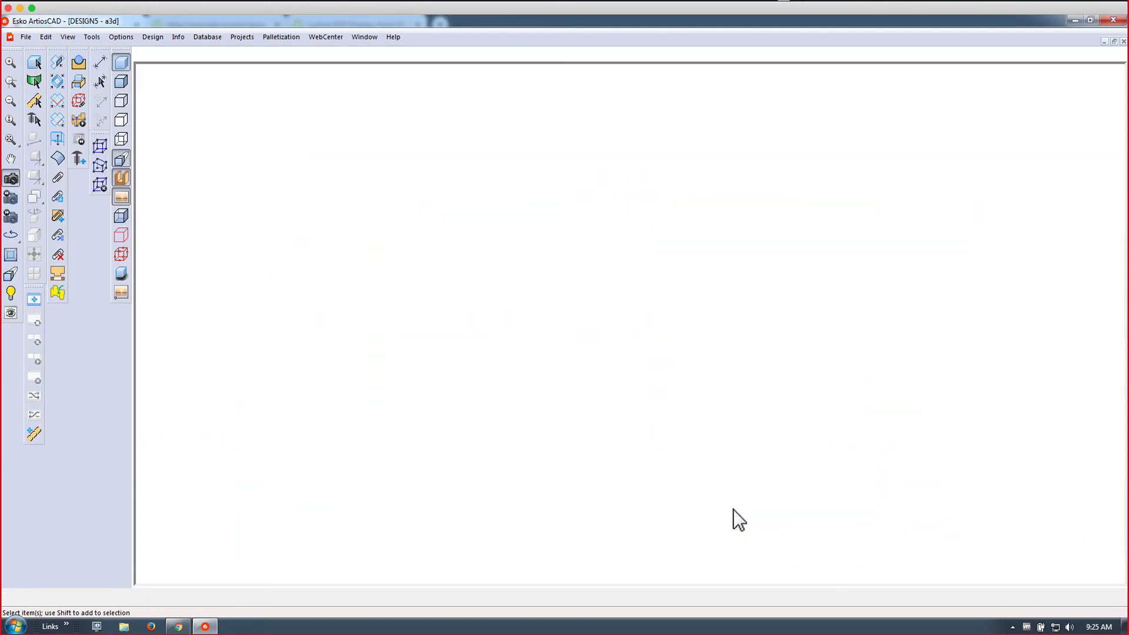
click(684, 440)
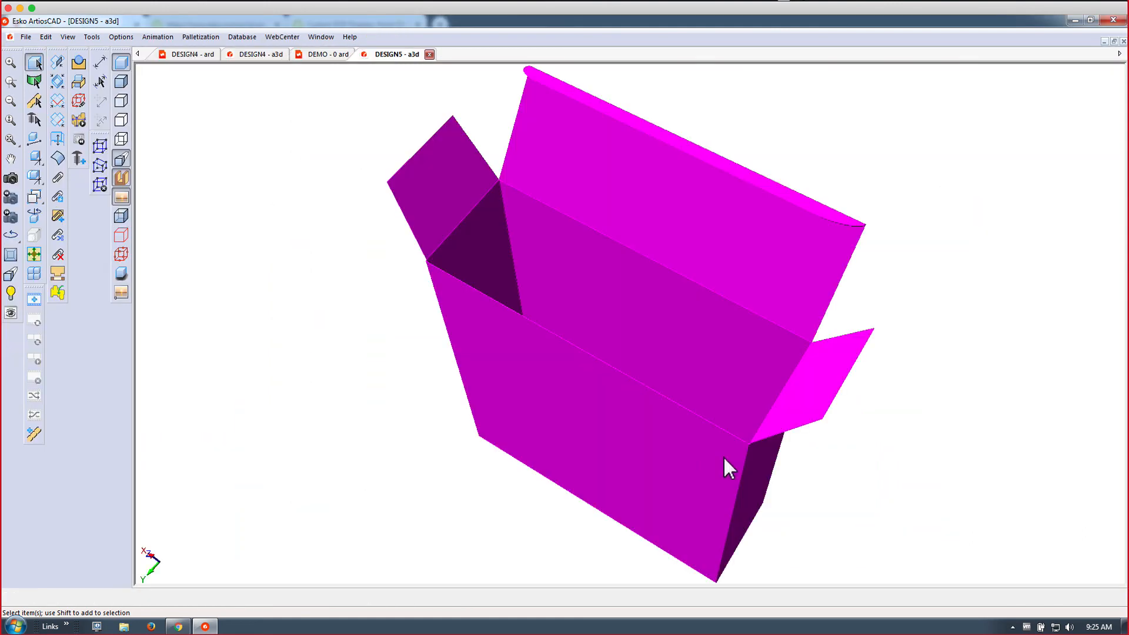
click(881, 476)
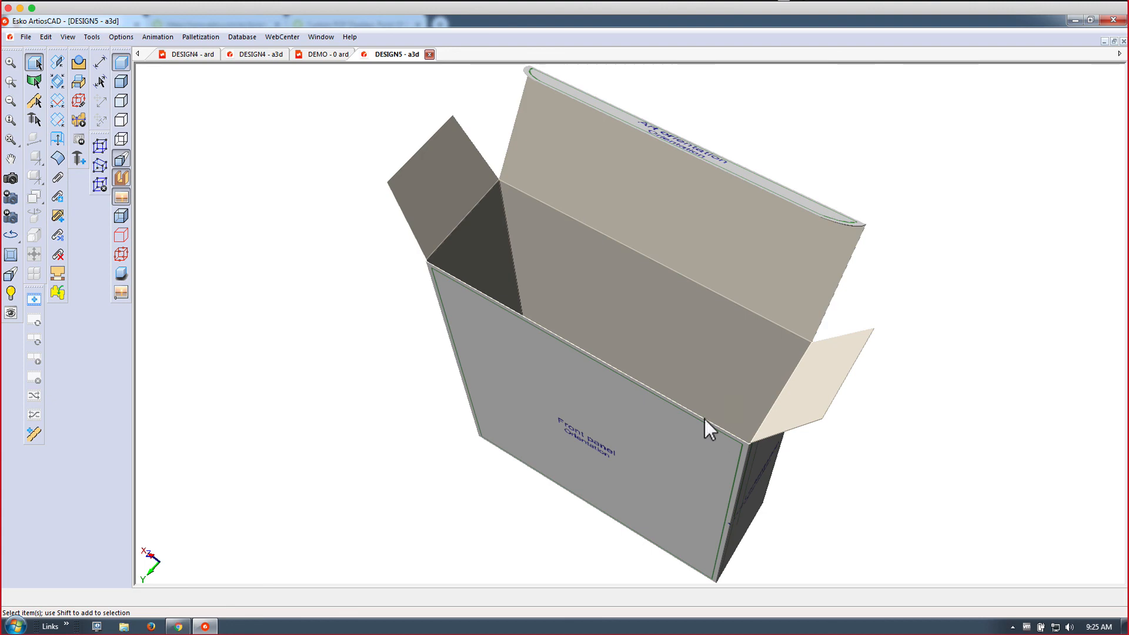
Return to the DEMO flat design and review its layer list and the available line types.
click(325, 54)
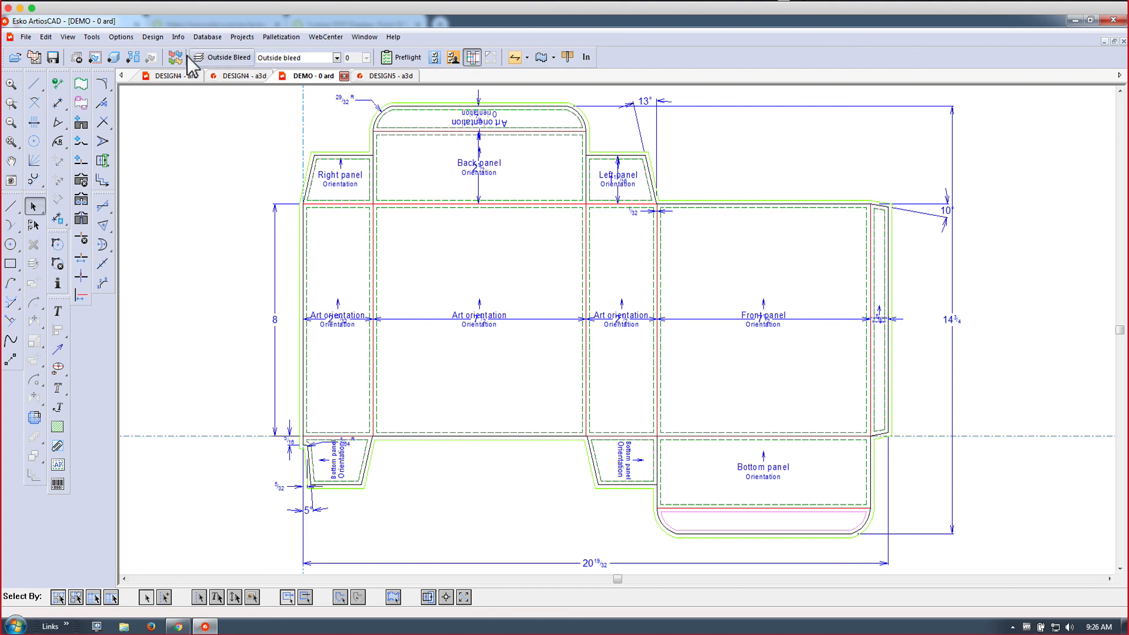
click(221, 59)
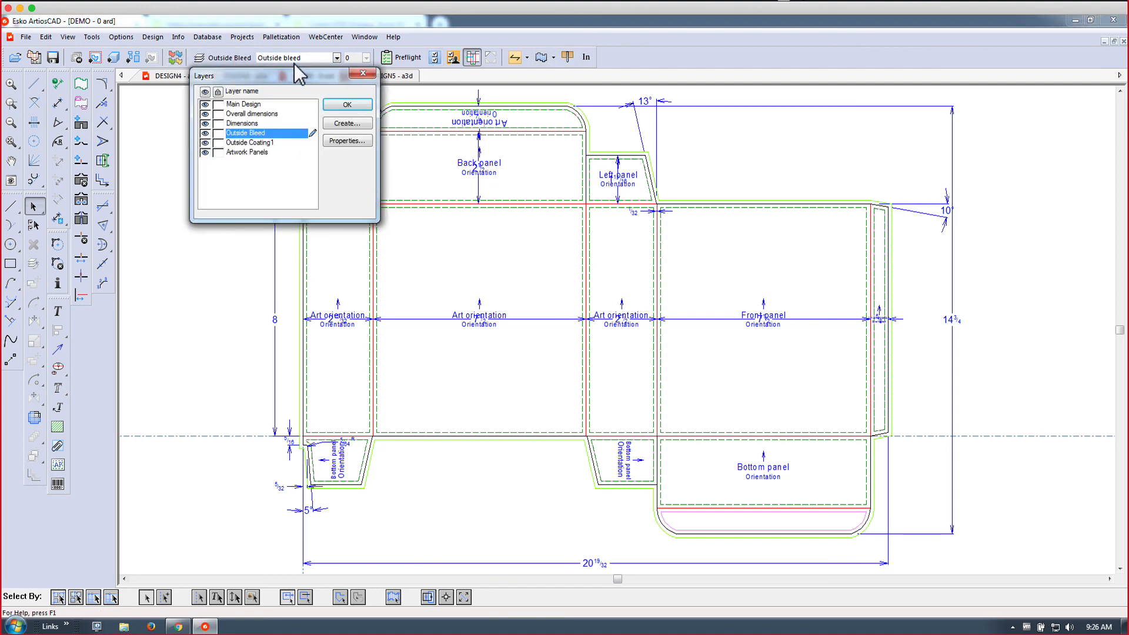
click(364, 73)
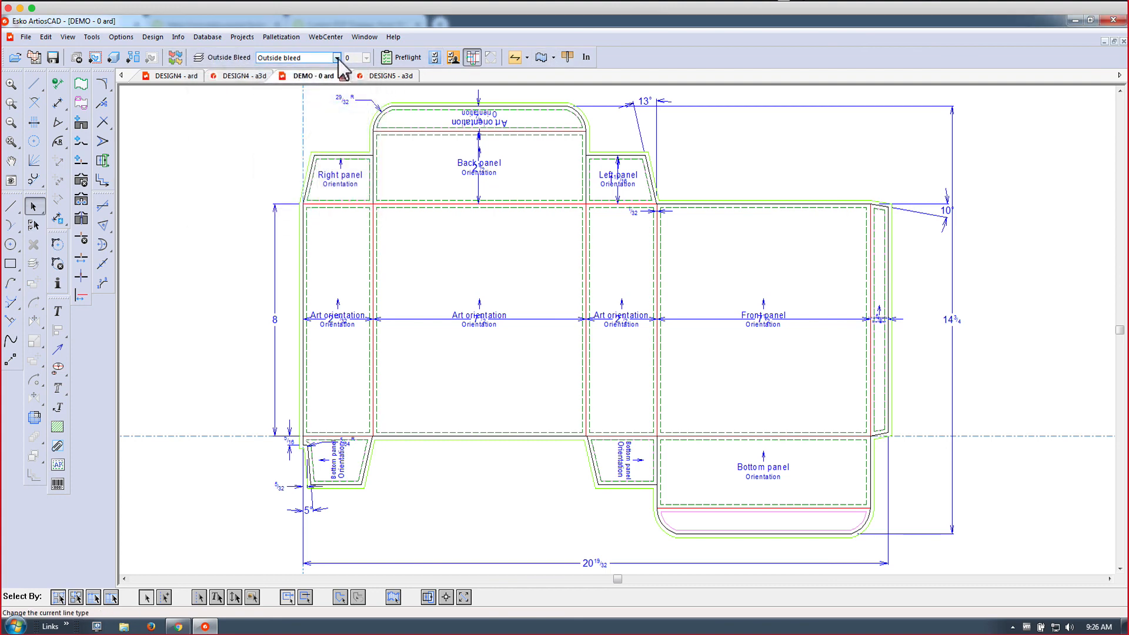
click(337, 57)
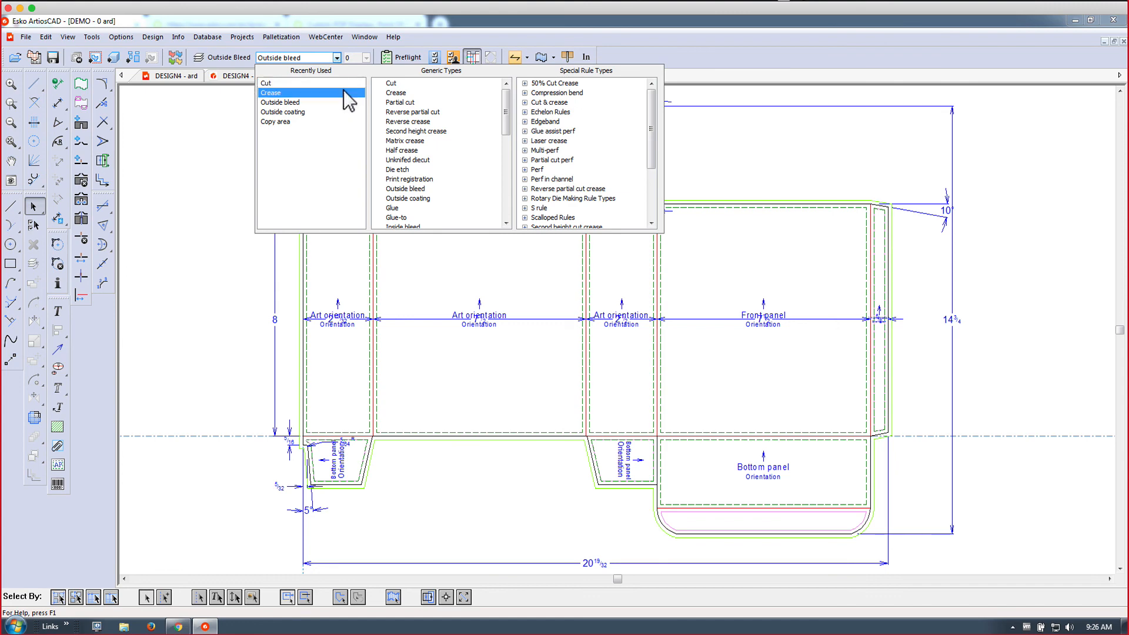
click(209, 107)
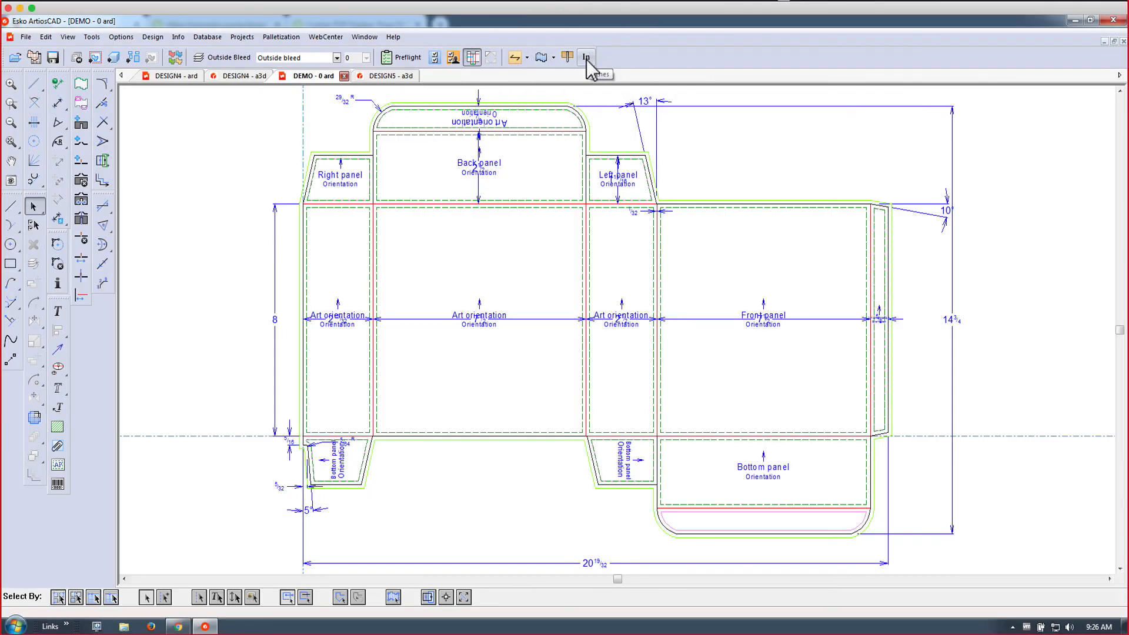
Switch the drawing units from inches to millimetres.
click(586, 57)
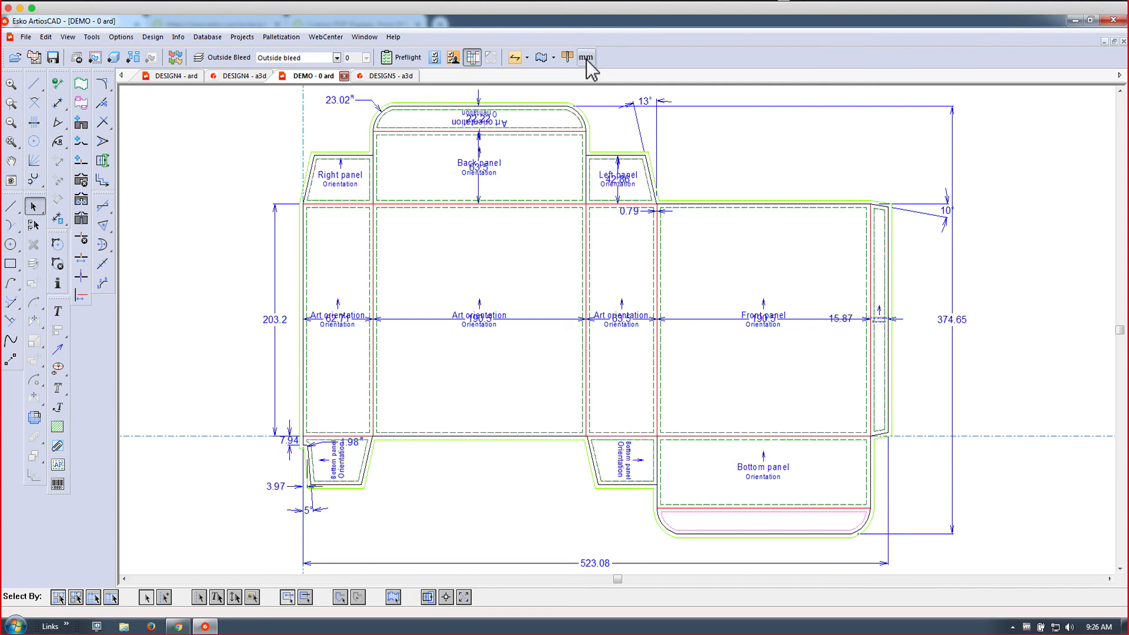
click(586, 57)
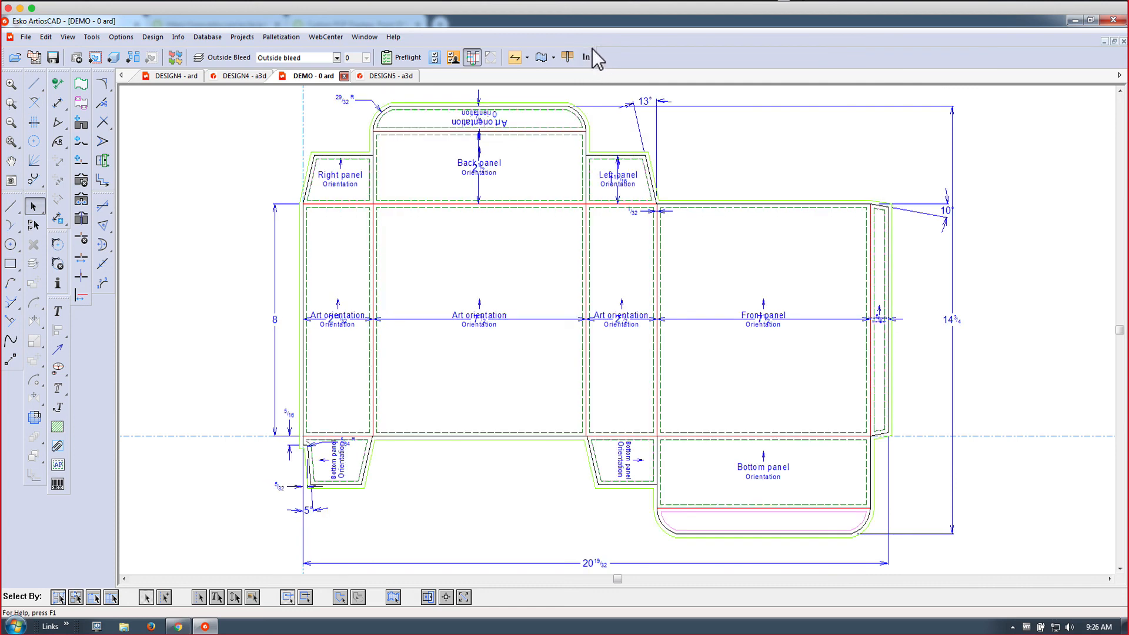
click(589, 60)
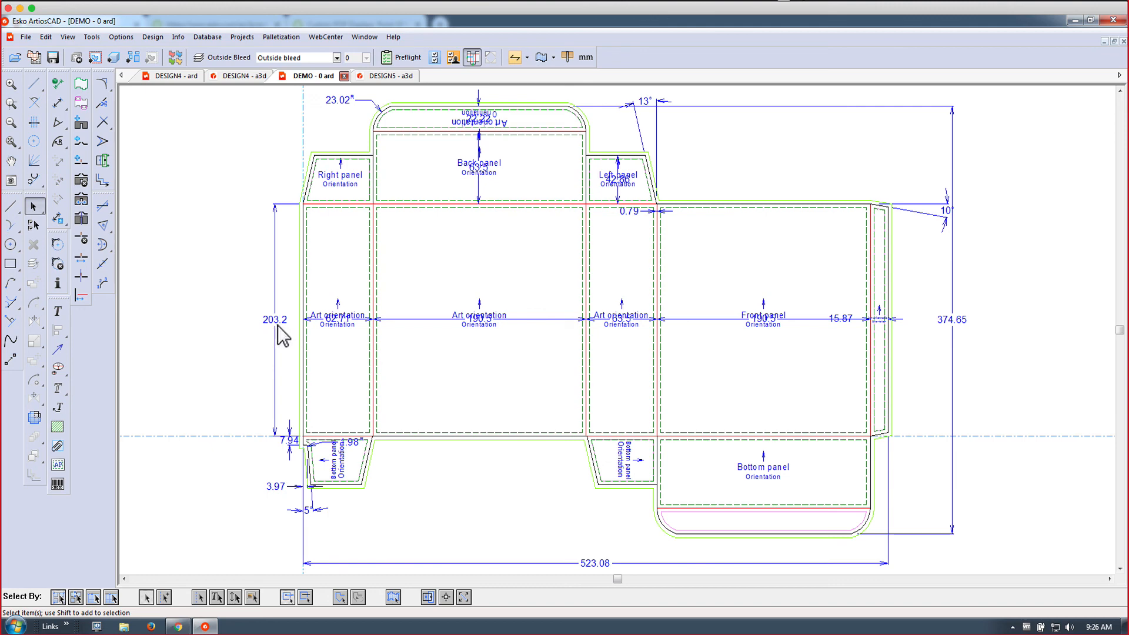
Review the blade side, print side and grain direction options for the carton.
click(568, 57)
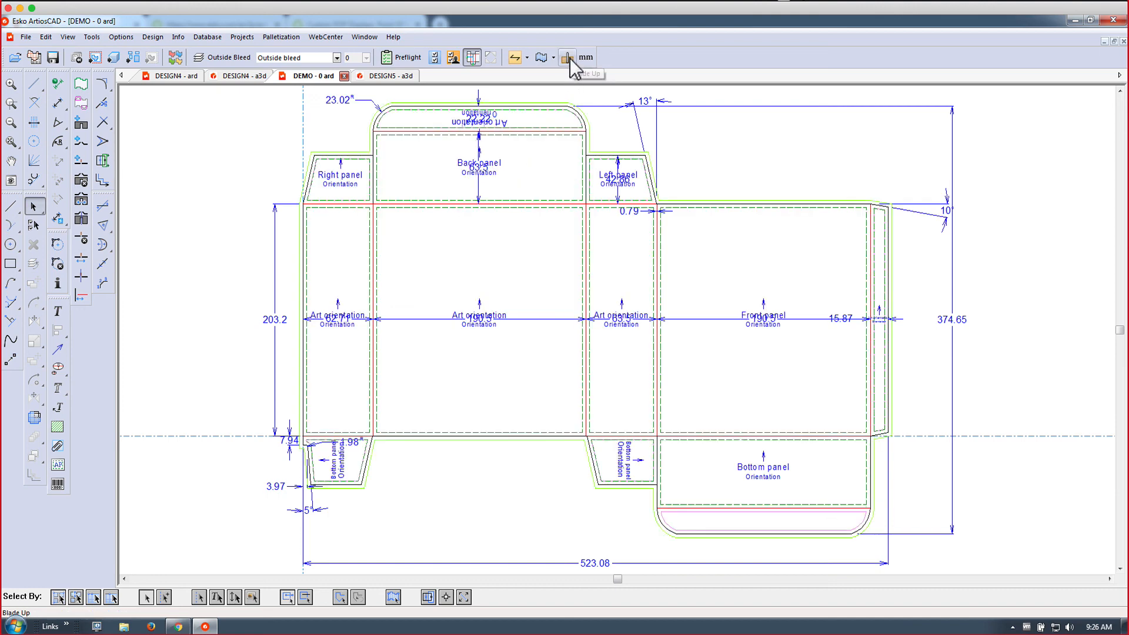
click(568, 57)
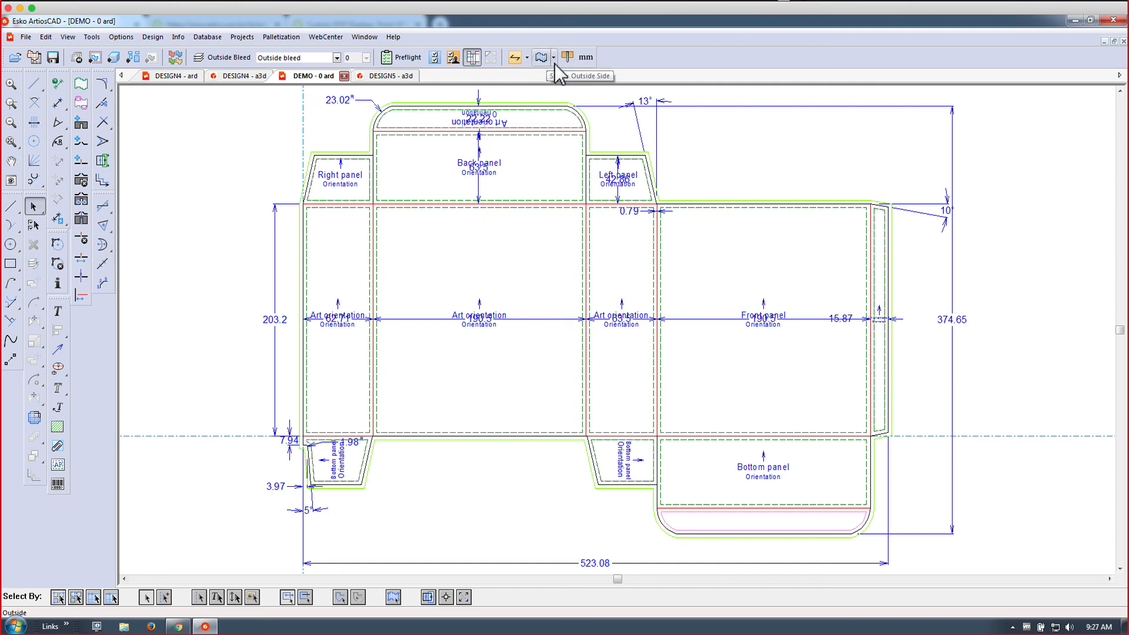
click(553, 57)
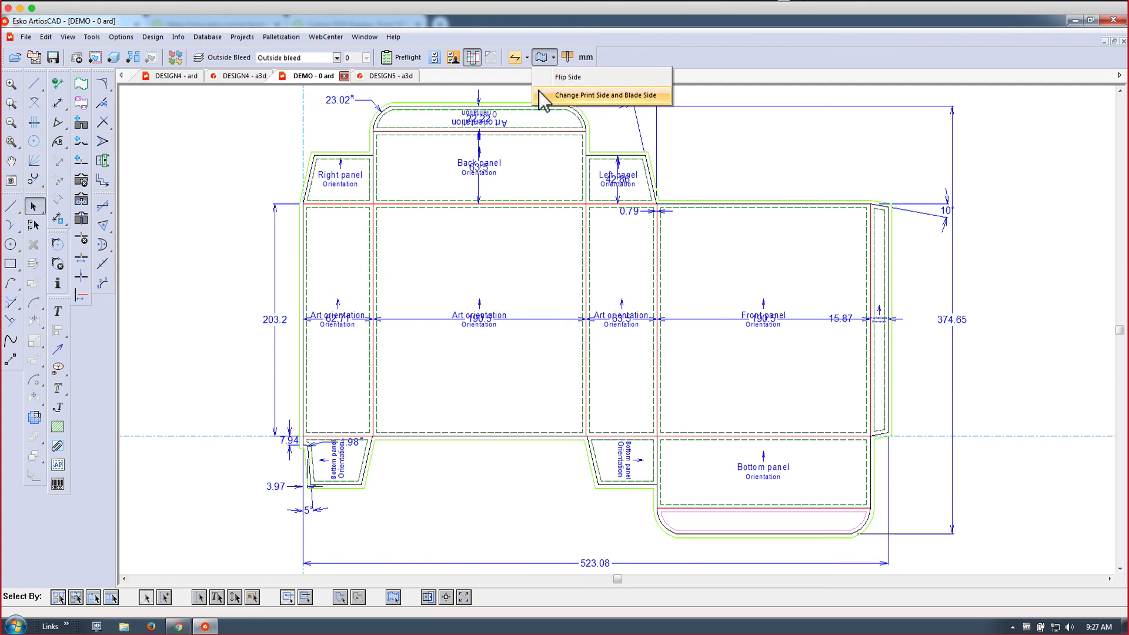
click(539, 40)
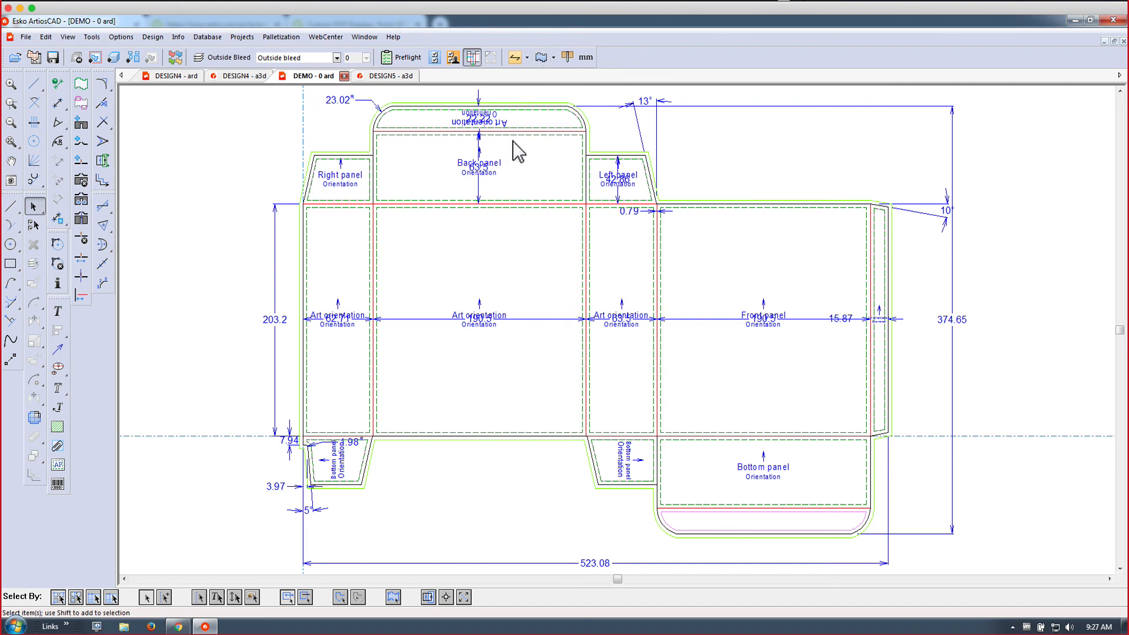
click(526, 57)
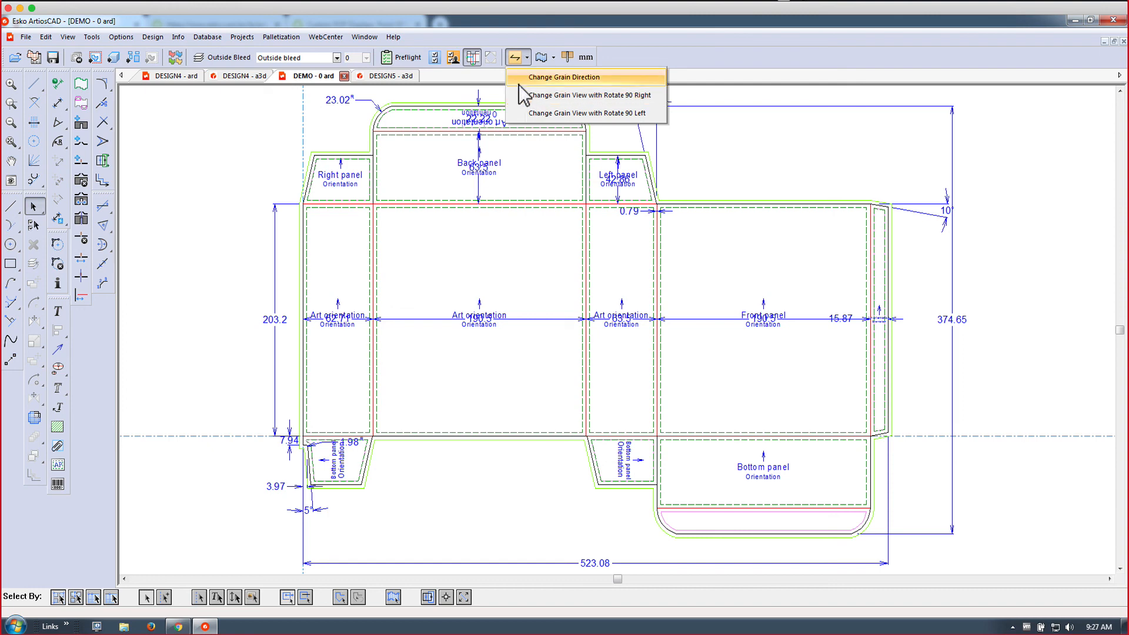
click(617, 47)
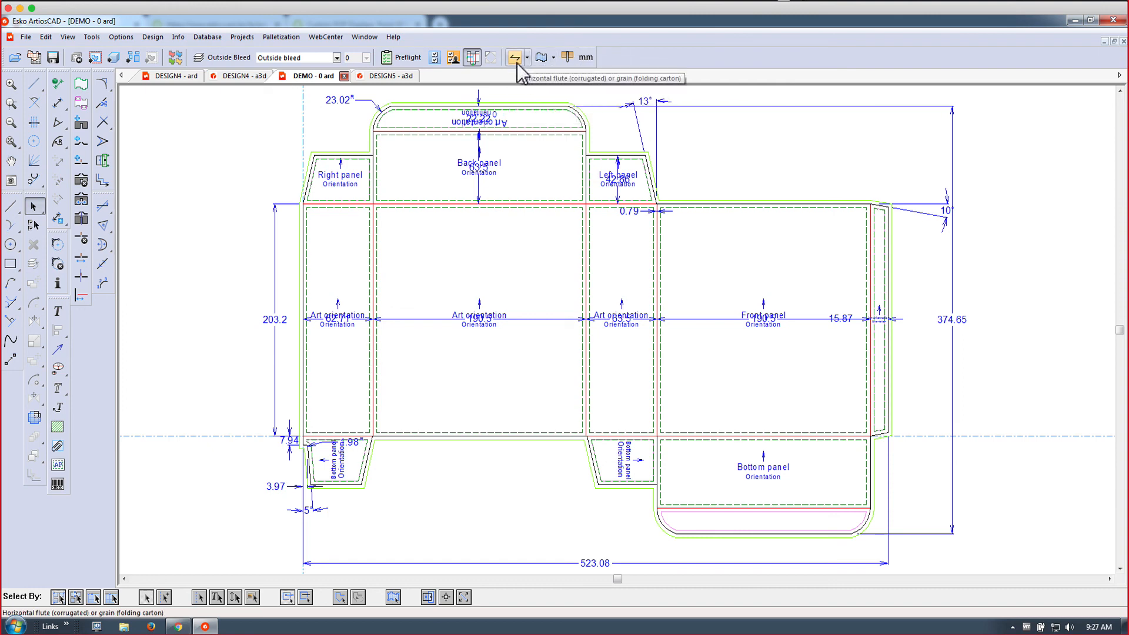
Run Preflight on the carton with the preselected custom profile and inspect the knife miter angle, slotter scorer and T-junction issues.
click(408, 61)
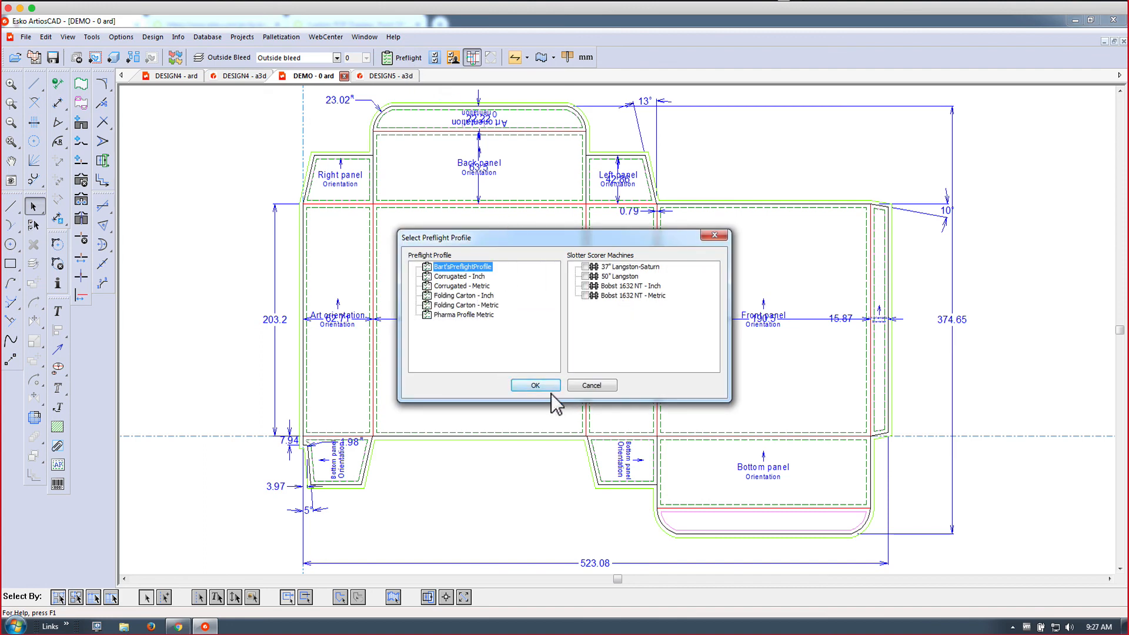
click(535, 385)
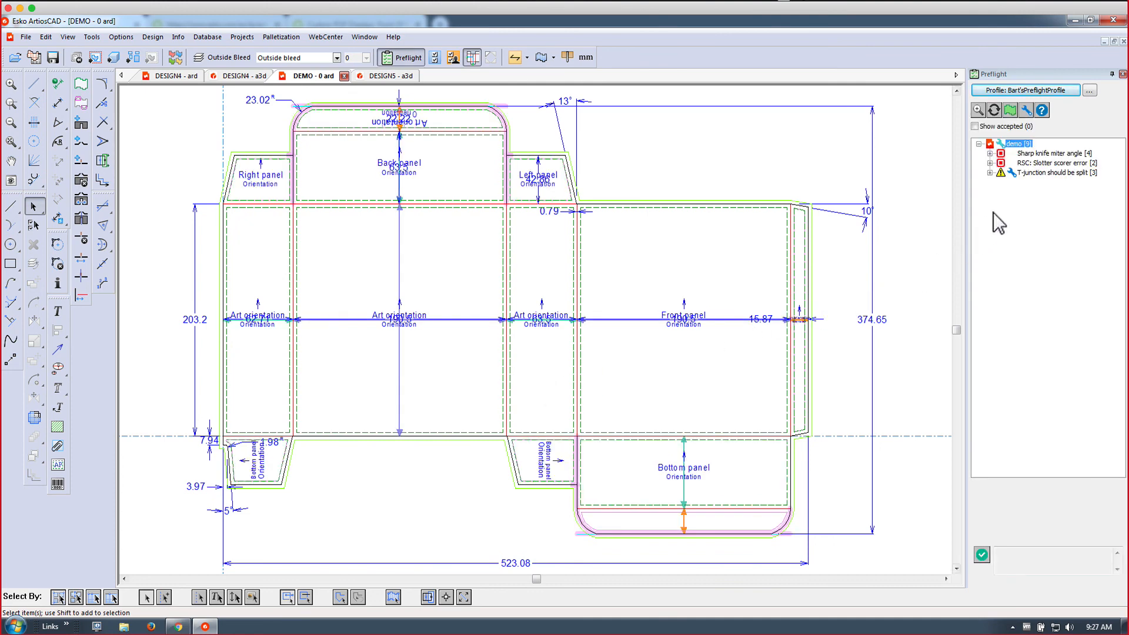
click(1035, 154)
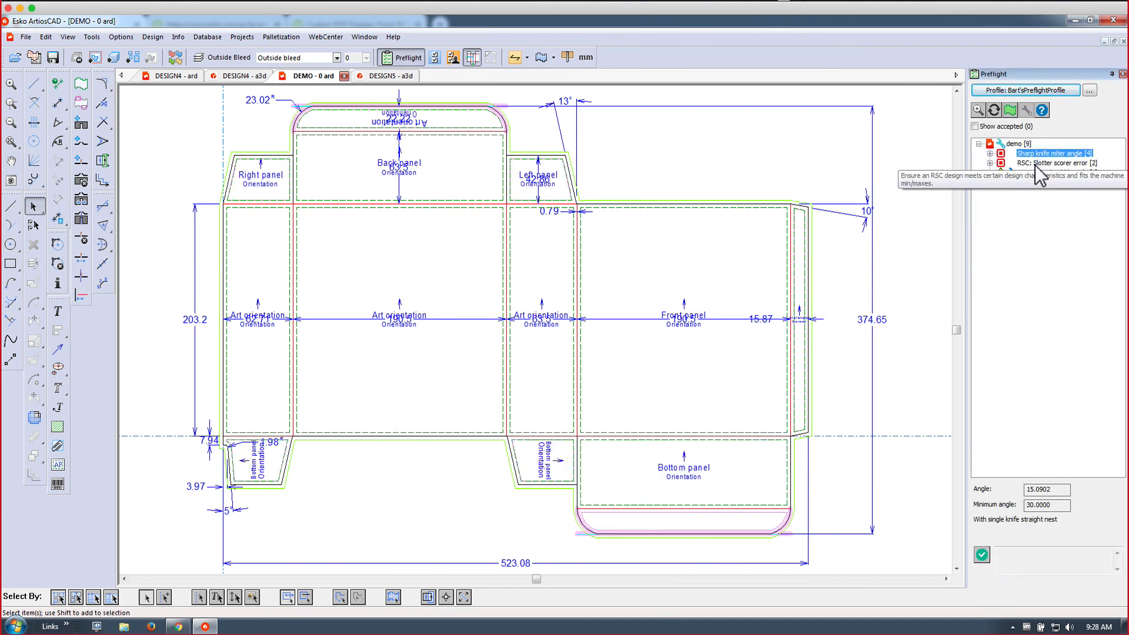
click(1035, 165)
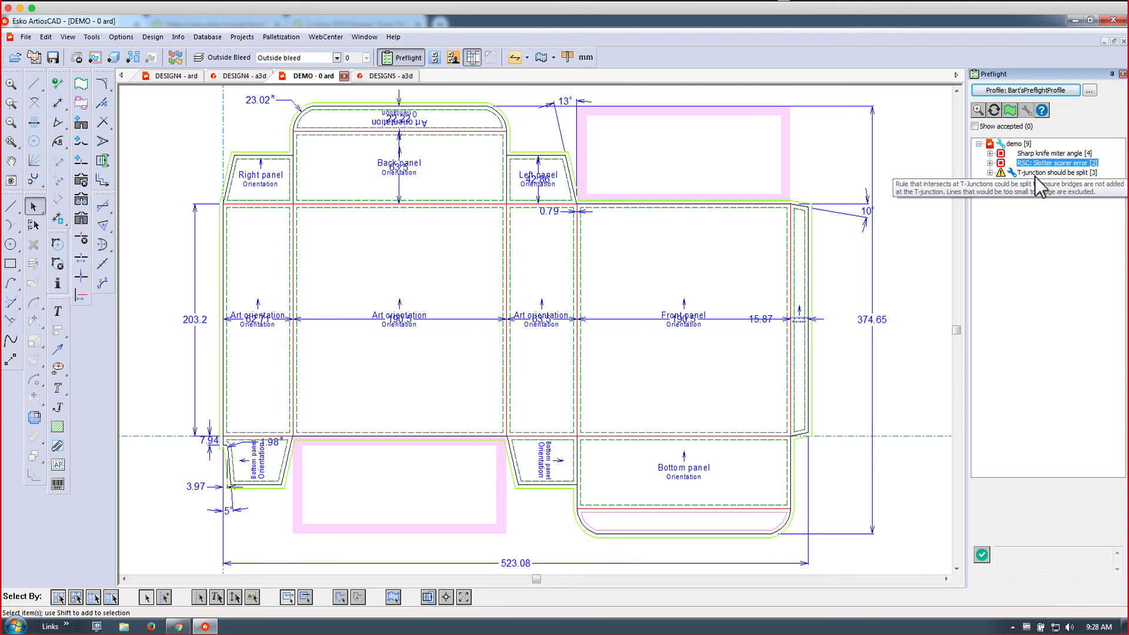
click(1035, 173)
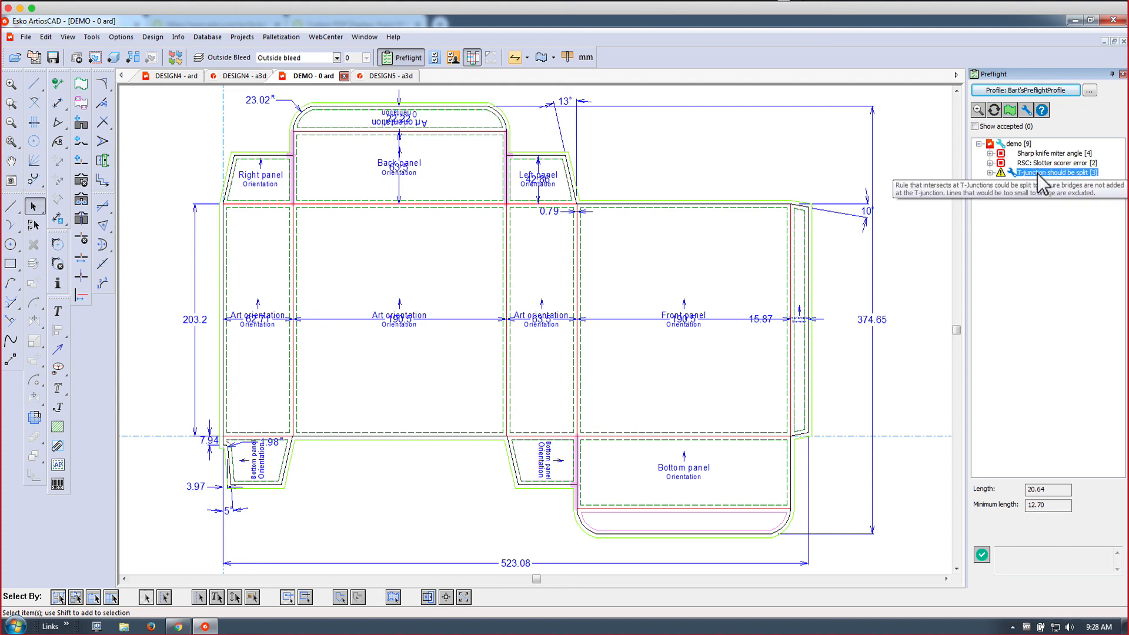
Review the Preflight profile's folding, gluing, dieboard stability, press performance, slotter/scorer, general, outline and adjustment check settings.
click(1089, 91)
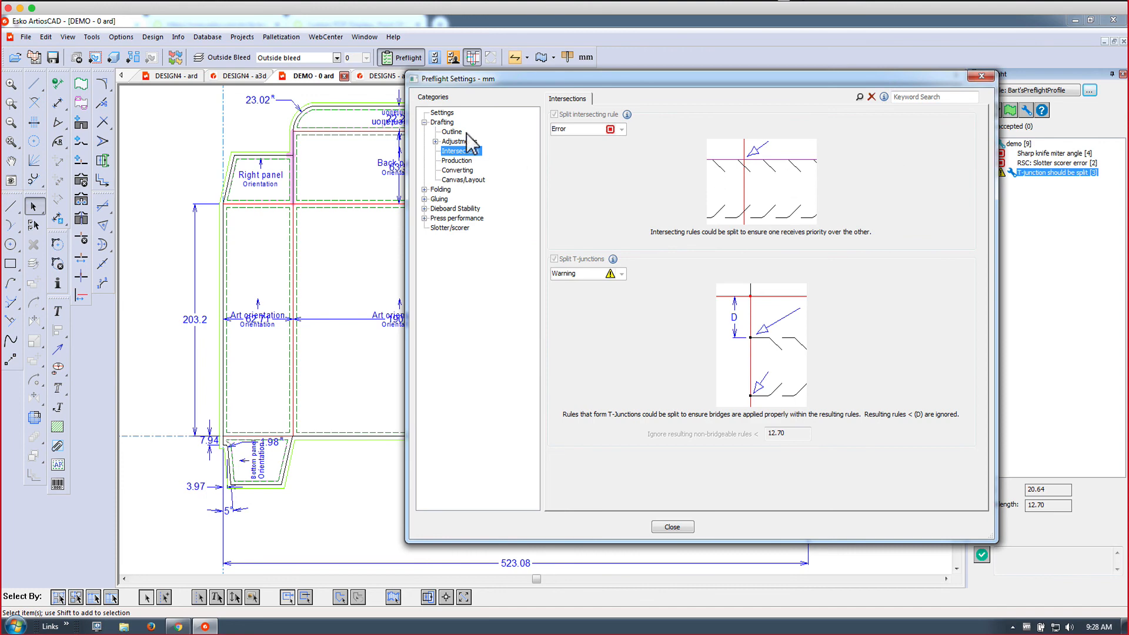
click(440, 189)
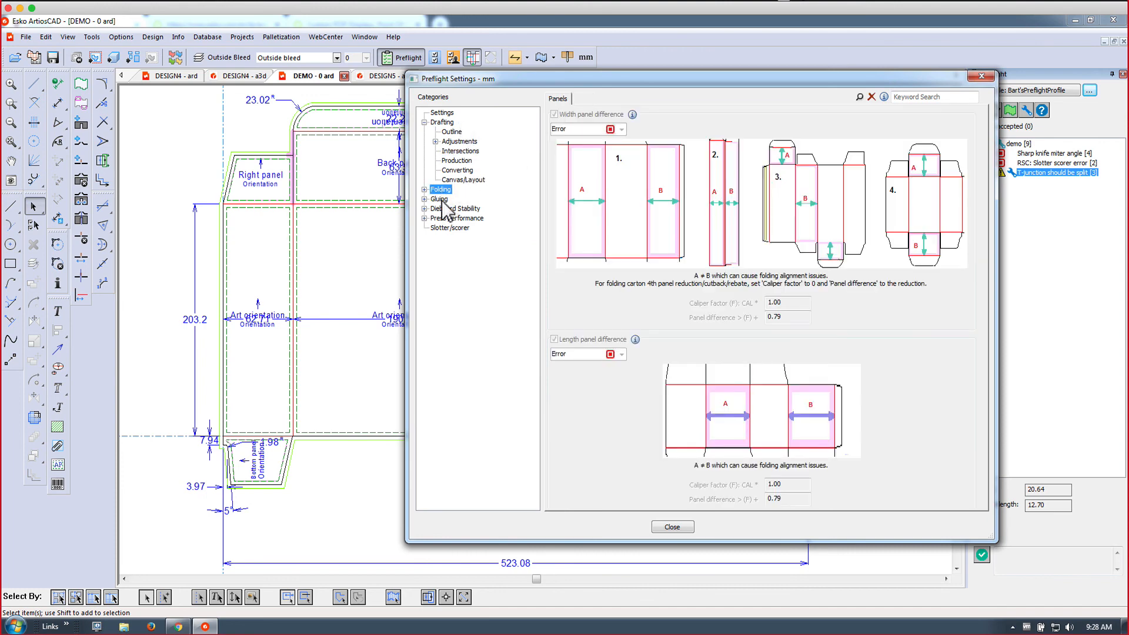
click(439, 200)
click(443, 207)
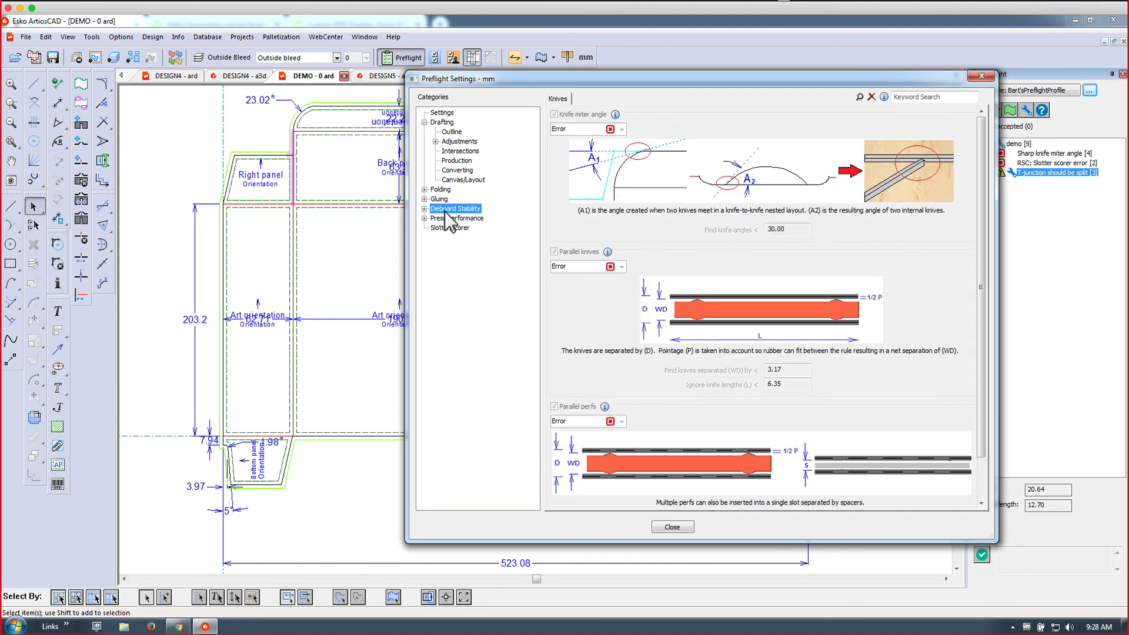
click(448, 219)
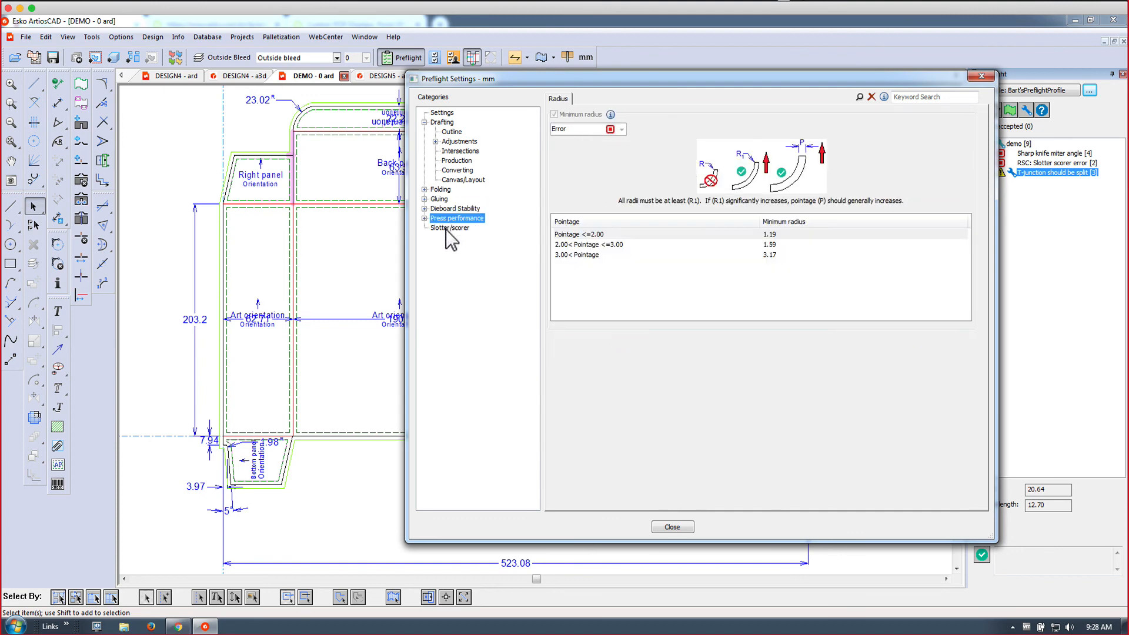
click(451, 230)
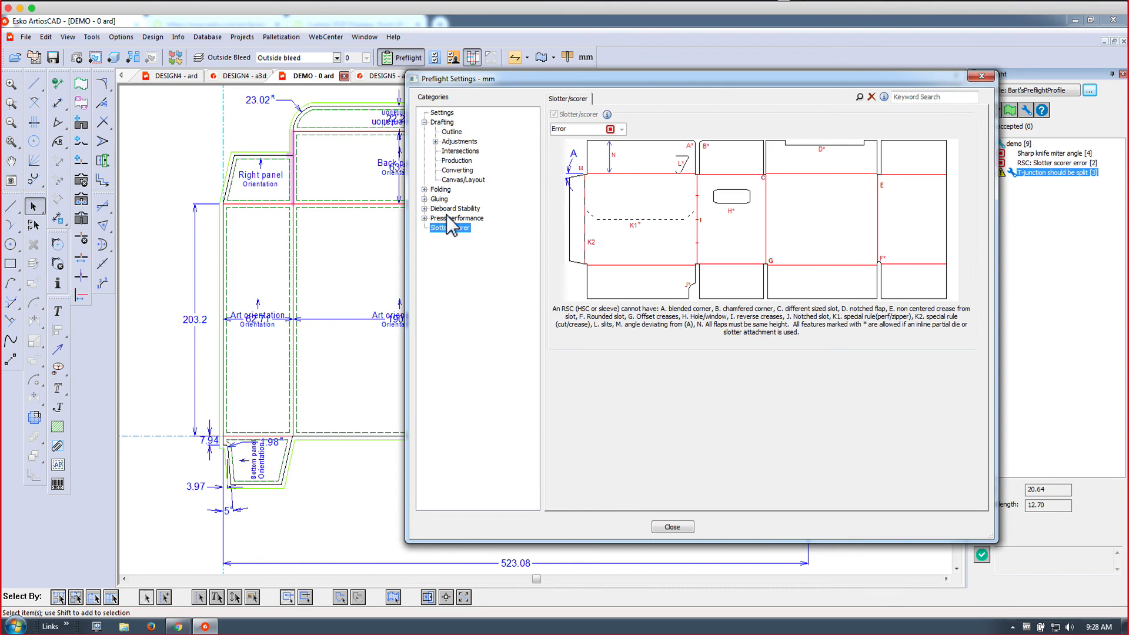
click(445, 113)
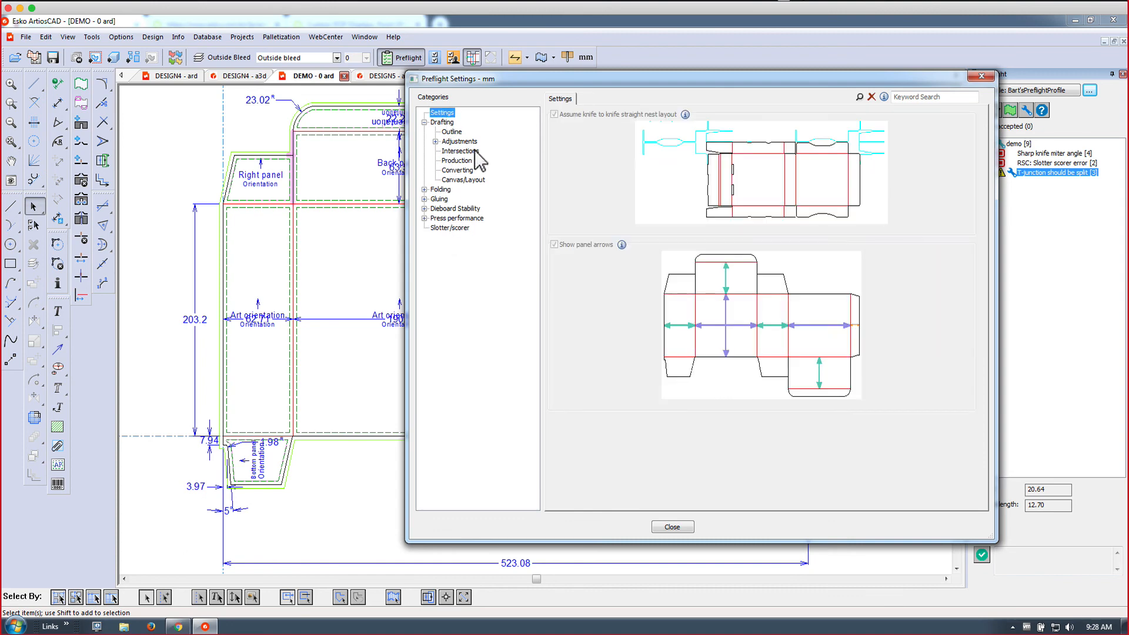
click(453, 132)
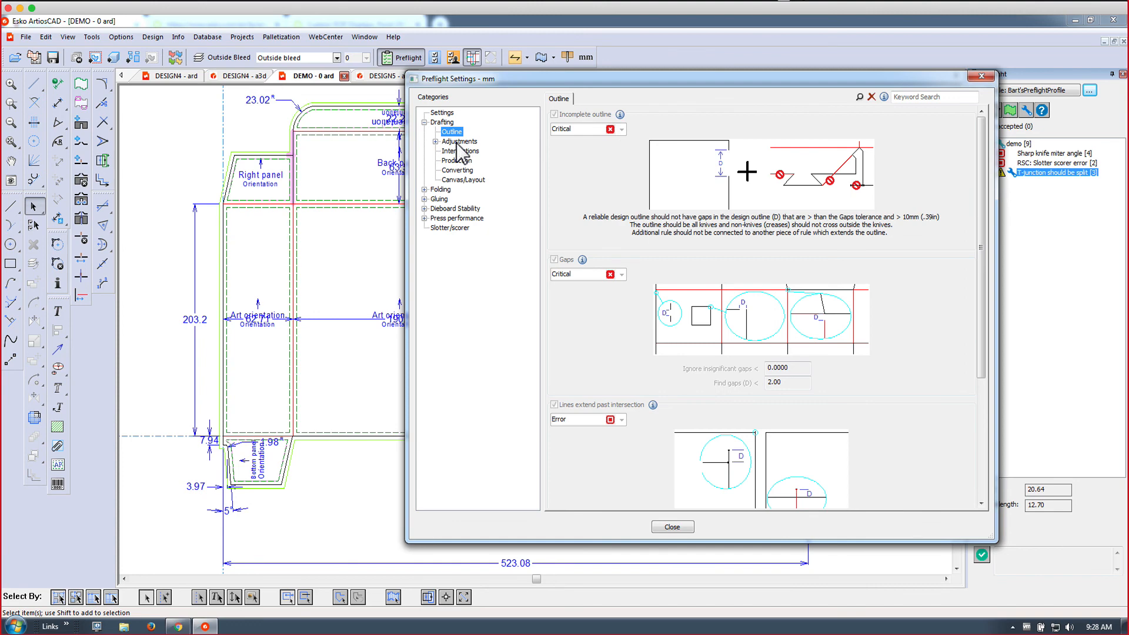
click(456, 142)
click(436, 141)
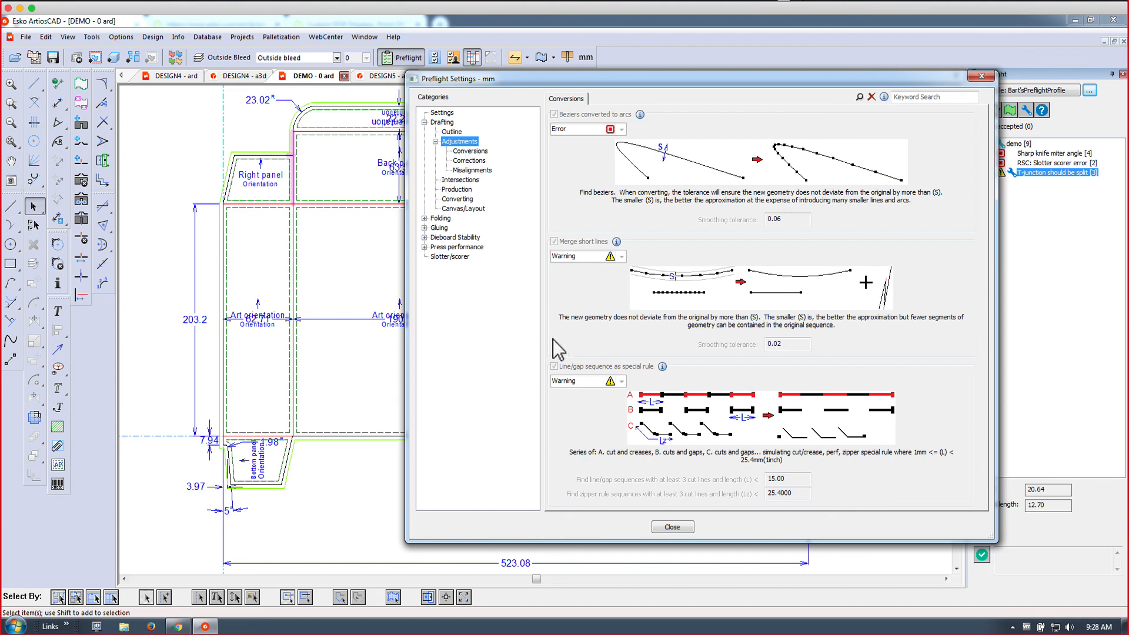
click(670, 526)
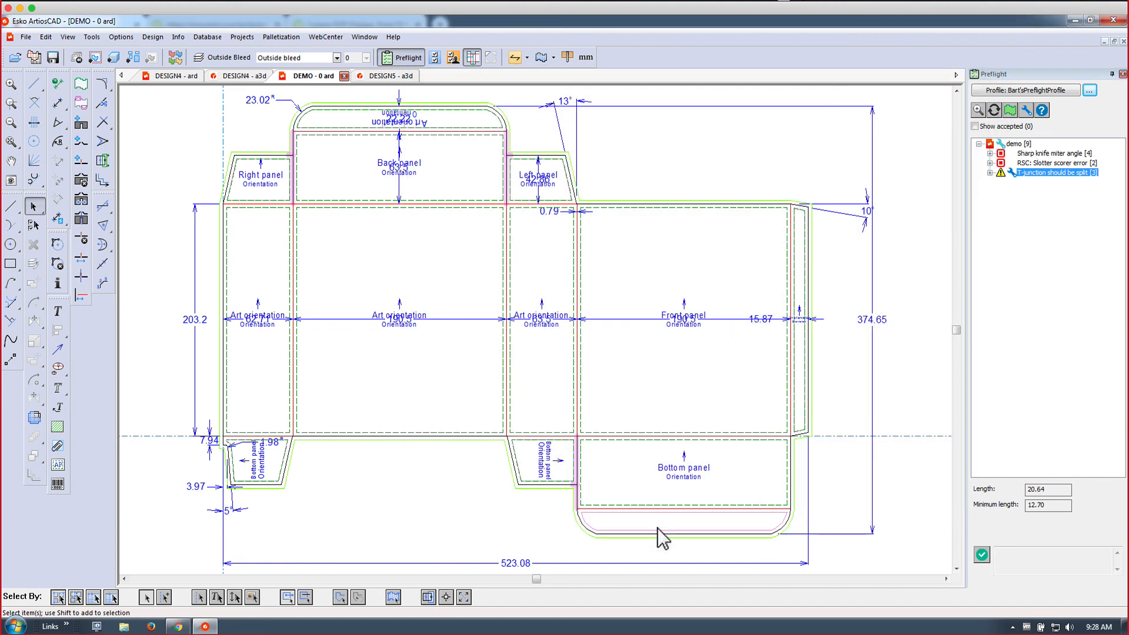
Highlight all preflight issues of the demo carton on the drawing and close Preflight.
click(1020, 144)
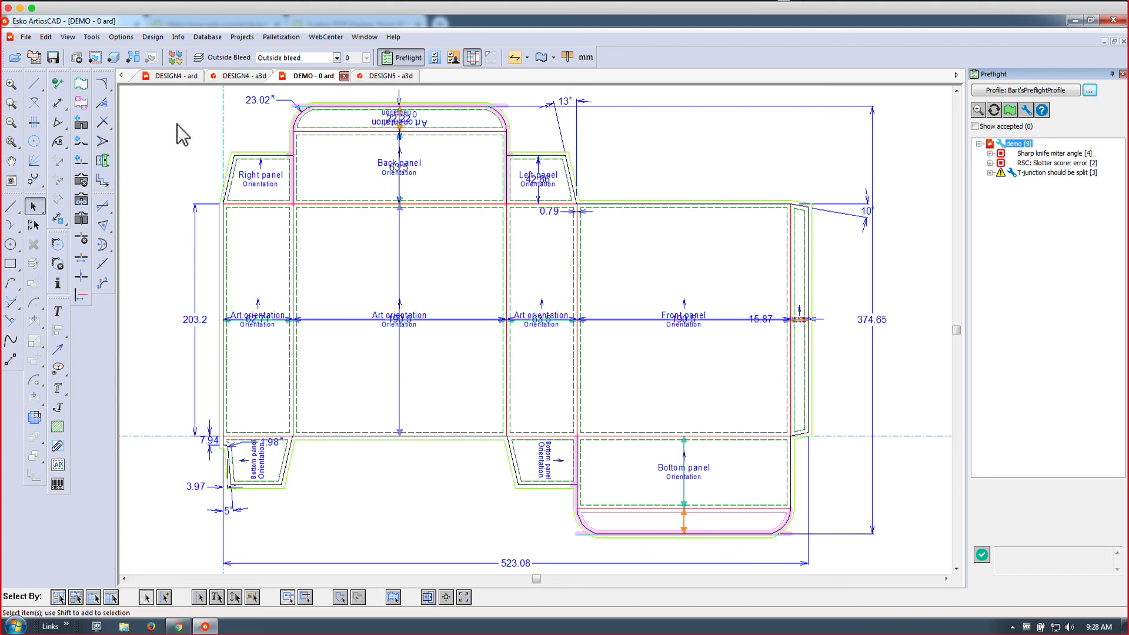
click(1121, 73)
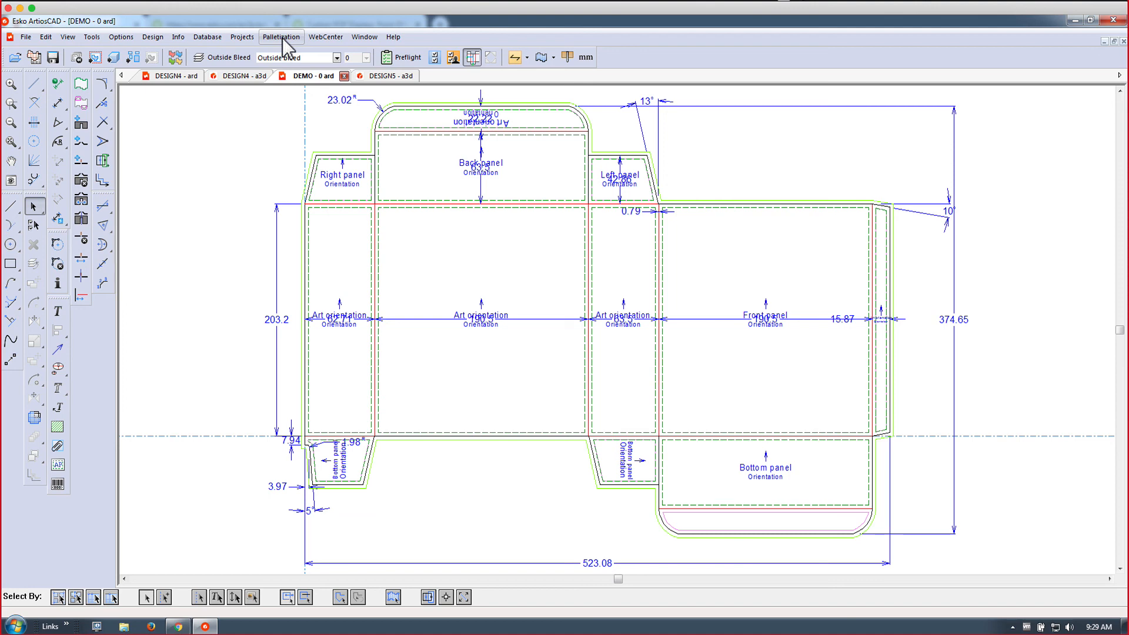
Switch to the DESIGN4 3D model and choose the 40X32 wood pallet for palletization.
click(370, 78)
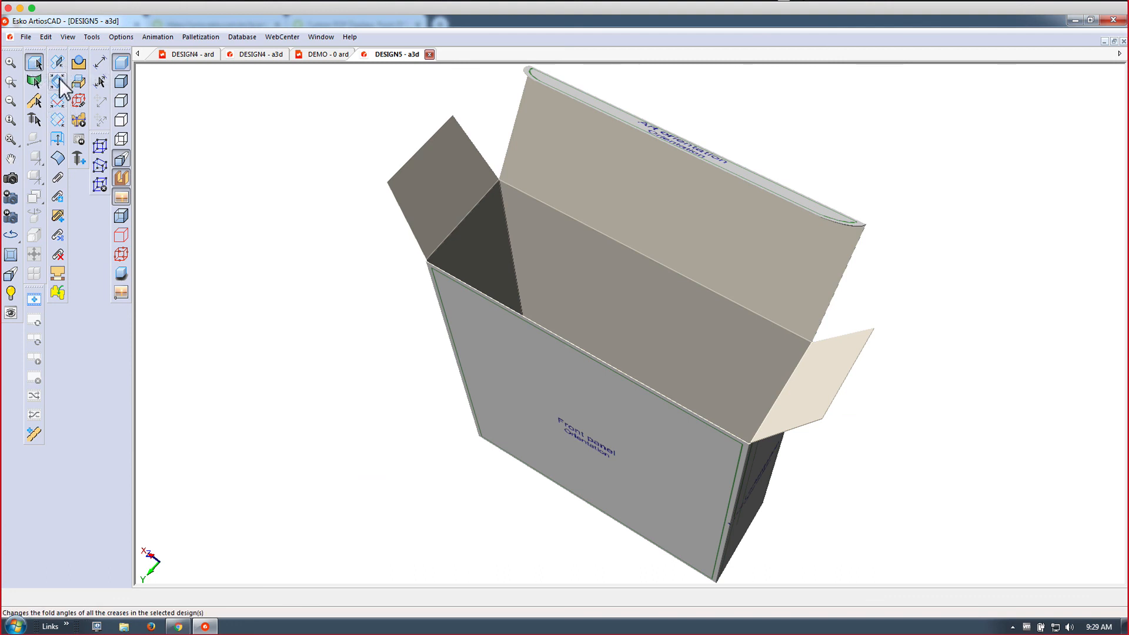
click(260, 58)
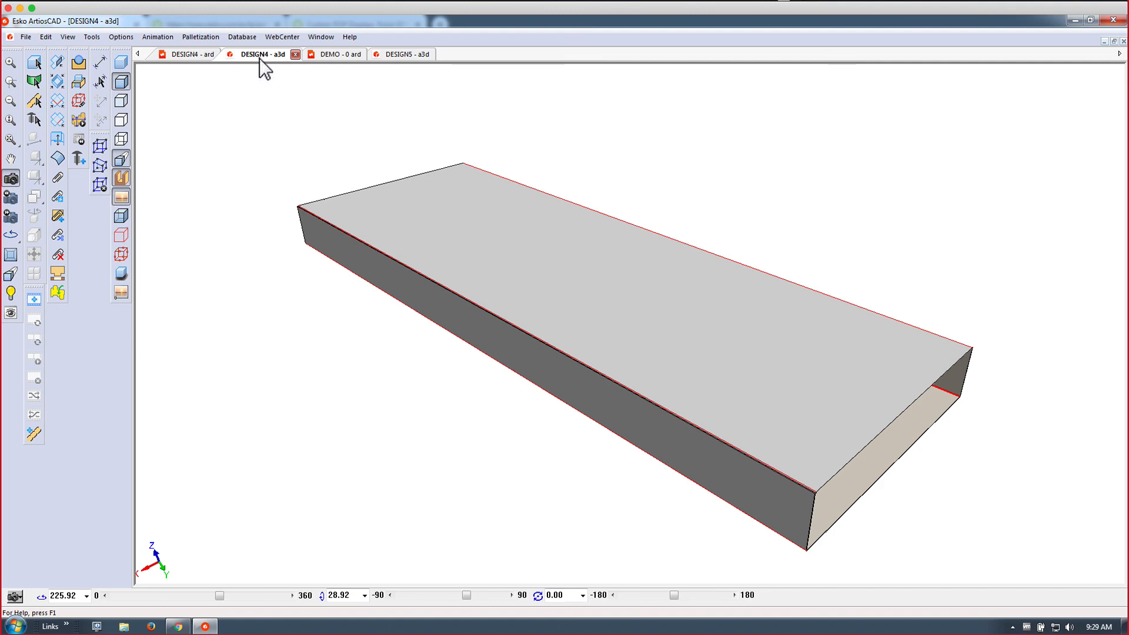
click(207, 38)
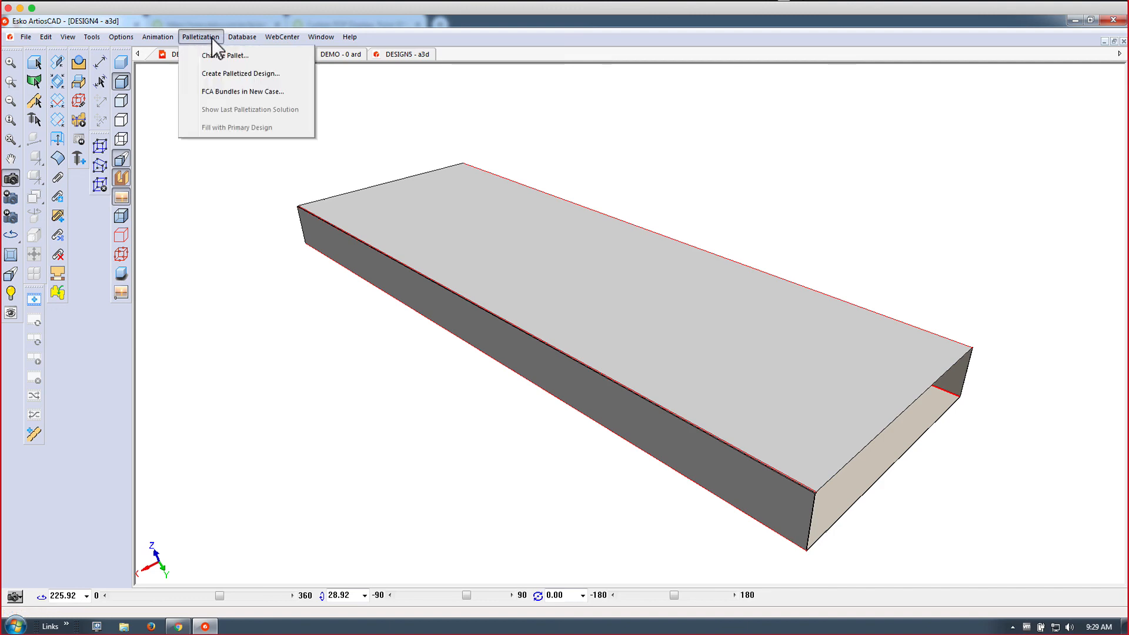
click(212, 59)
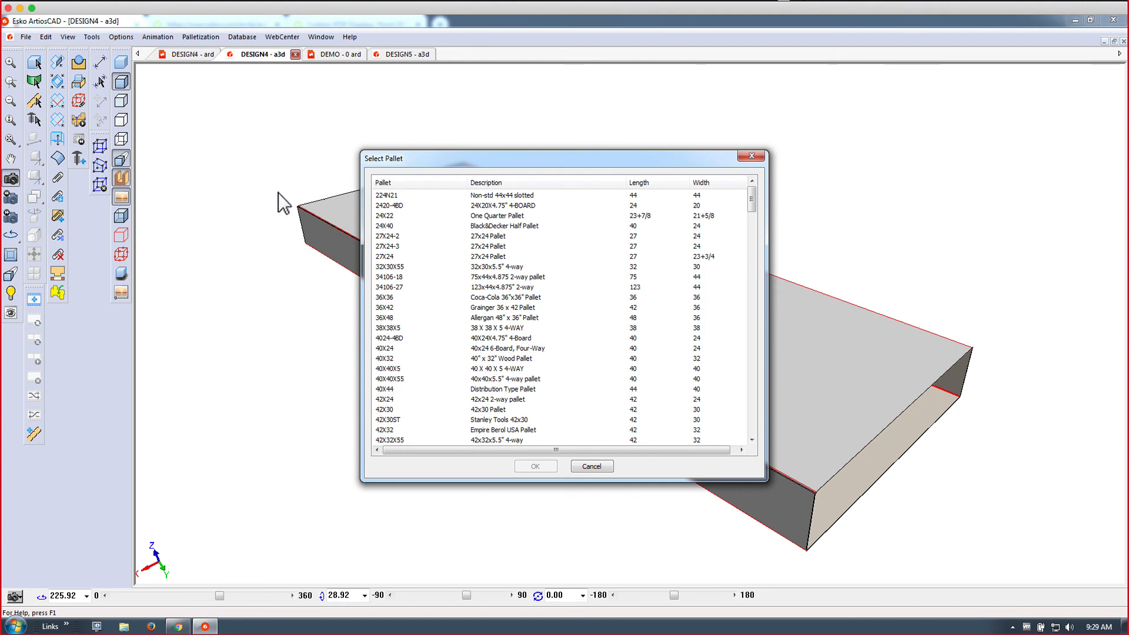
click(393, 358)
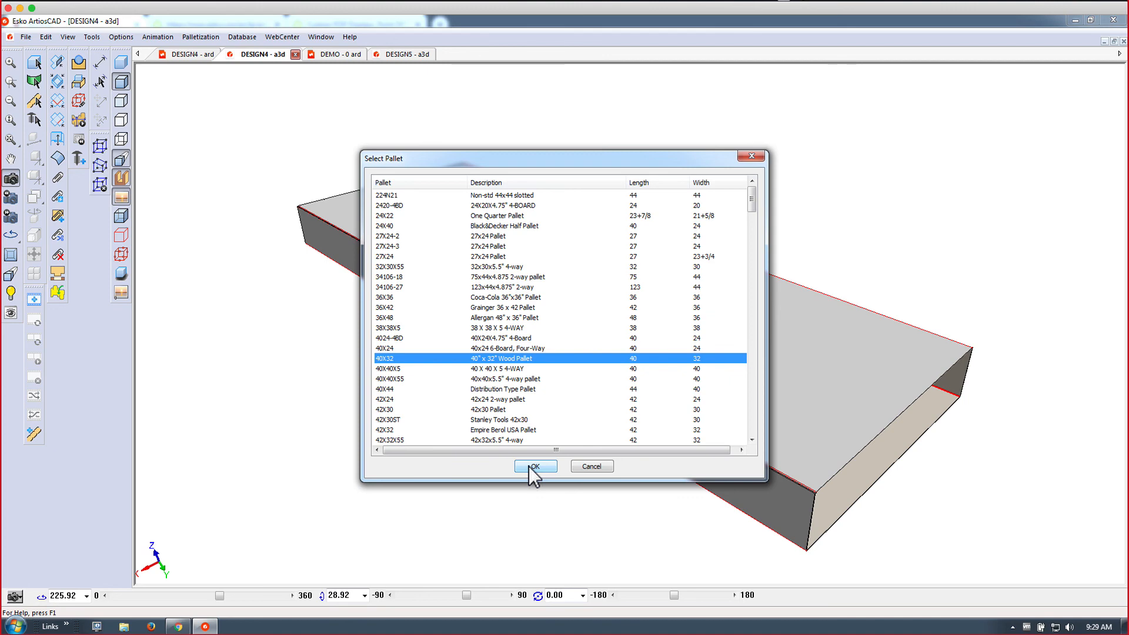
click(529, 466)
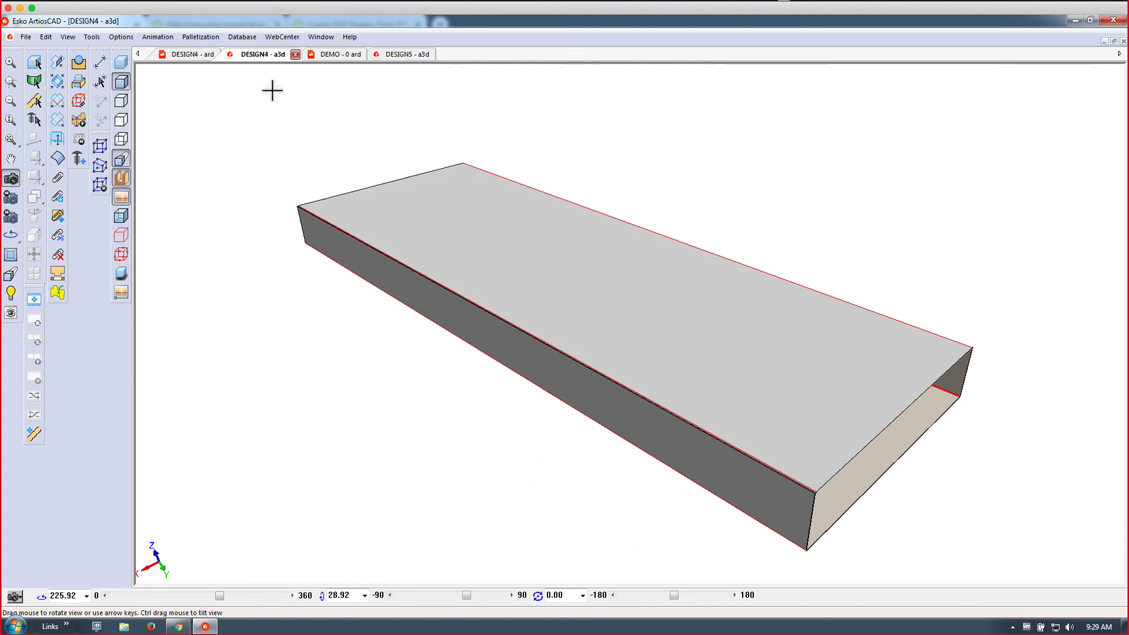
Create a palletized design from the sleeve using Arrange/Design Group with FEFCO 0201 as the secondary pack type.
click(213, 42)
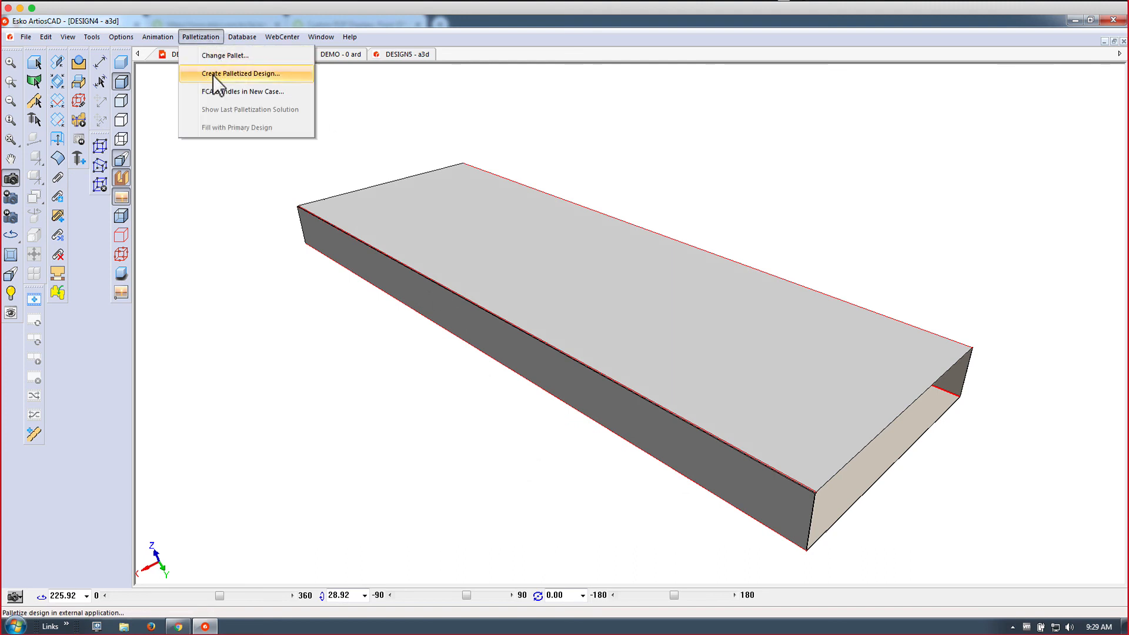
click(213, 75)
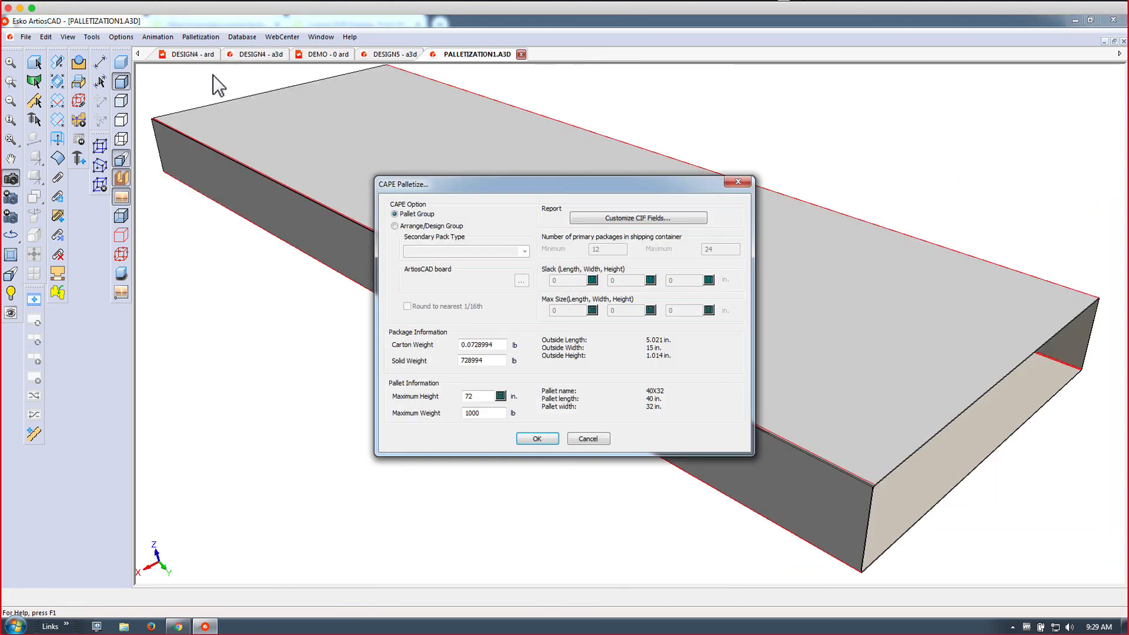
click(414, 227)
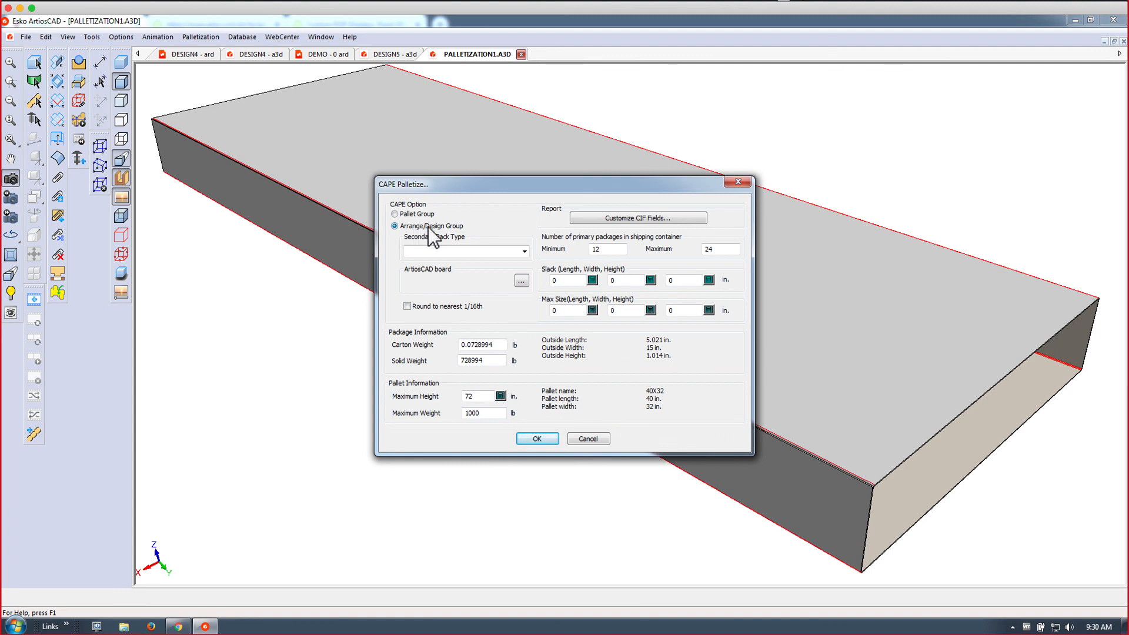
click(524, 252)
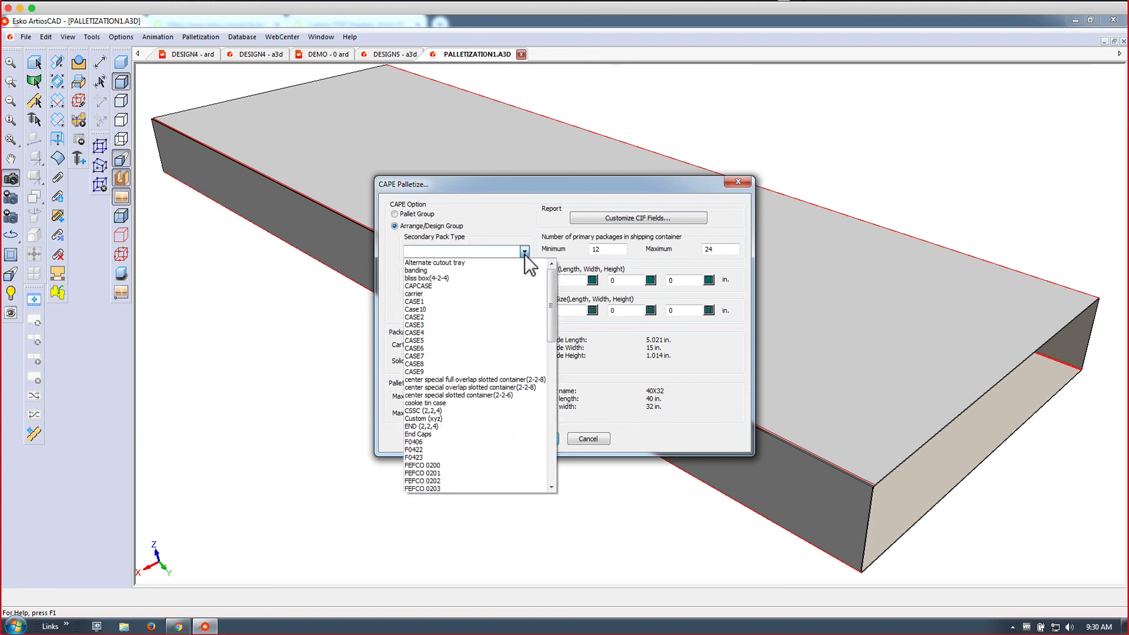
click(435, 474)
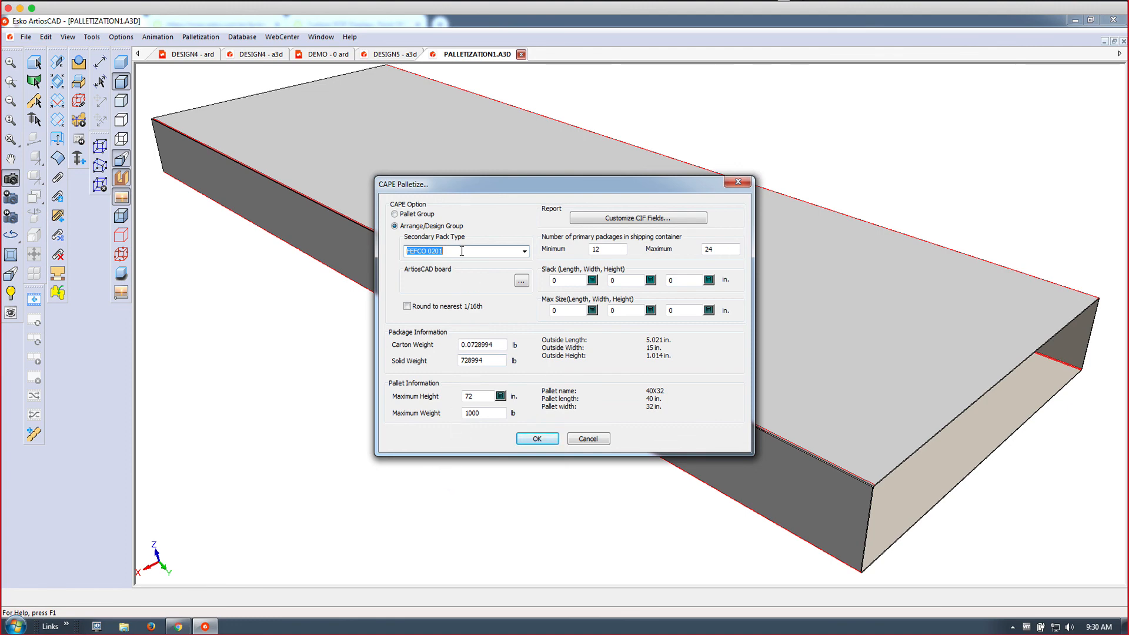
Assign the I-125E (I-125 E Kraft) corrugated board to the shipping container.
click(517, 283)
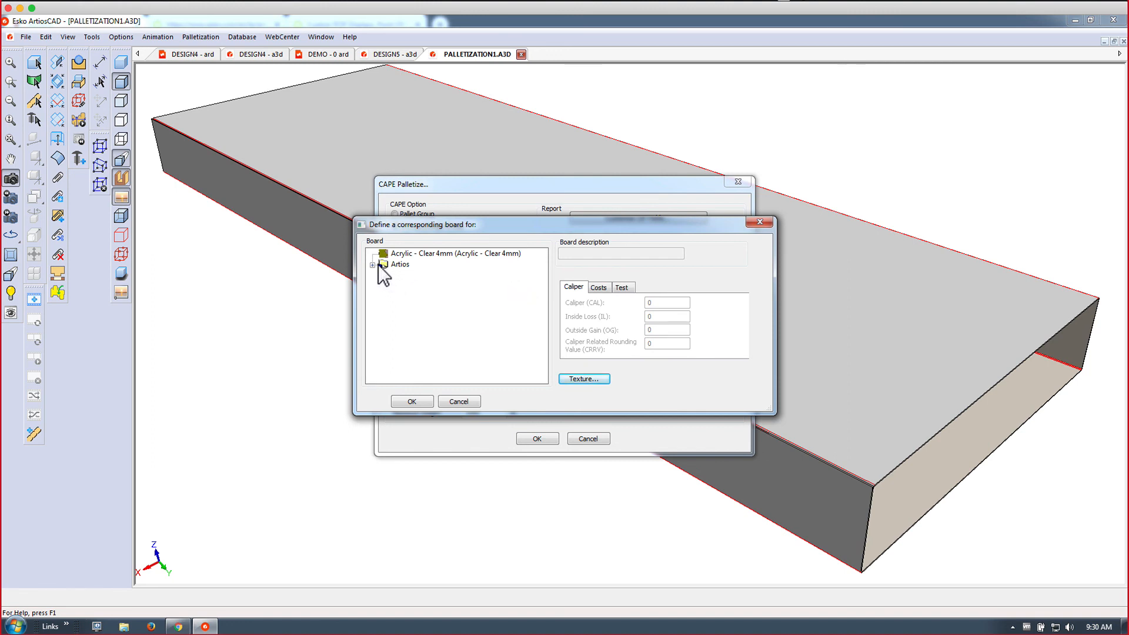
click(373, 266)
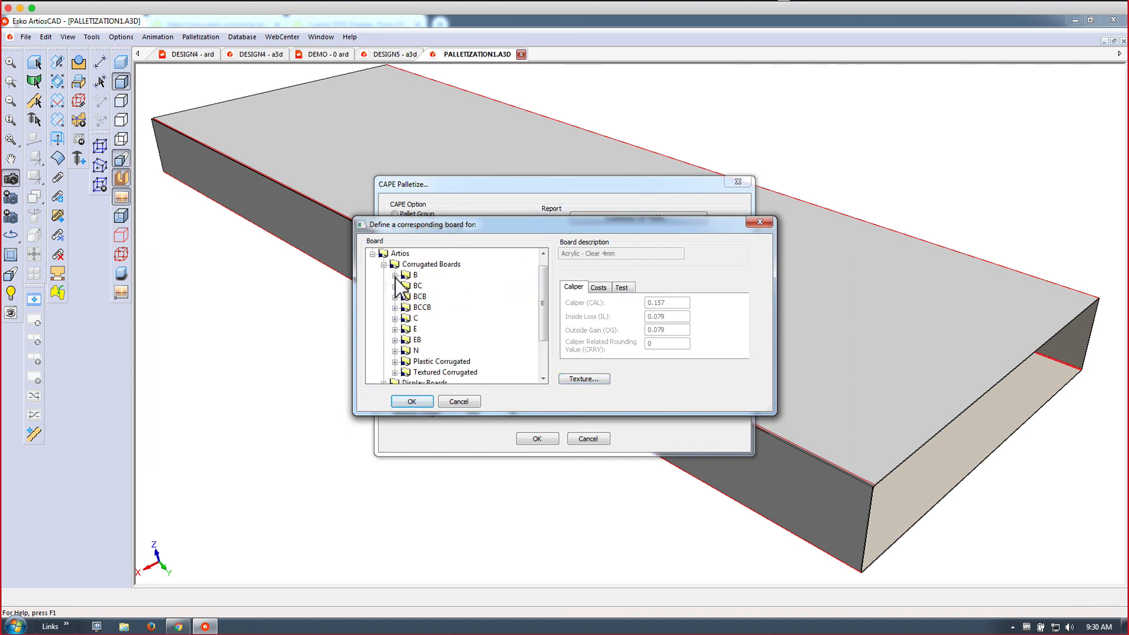
click(395, 329)
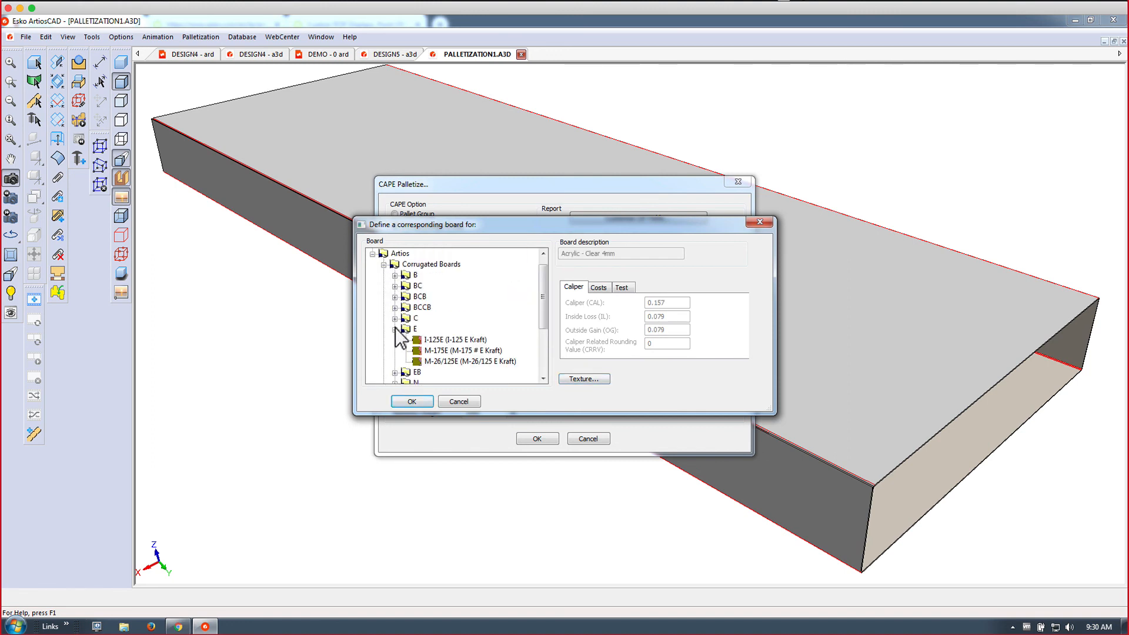
click(425, 340)
click(407, 402)
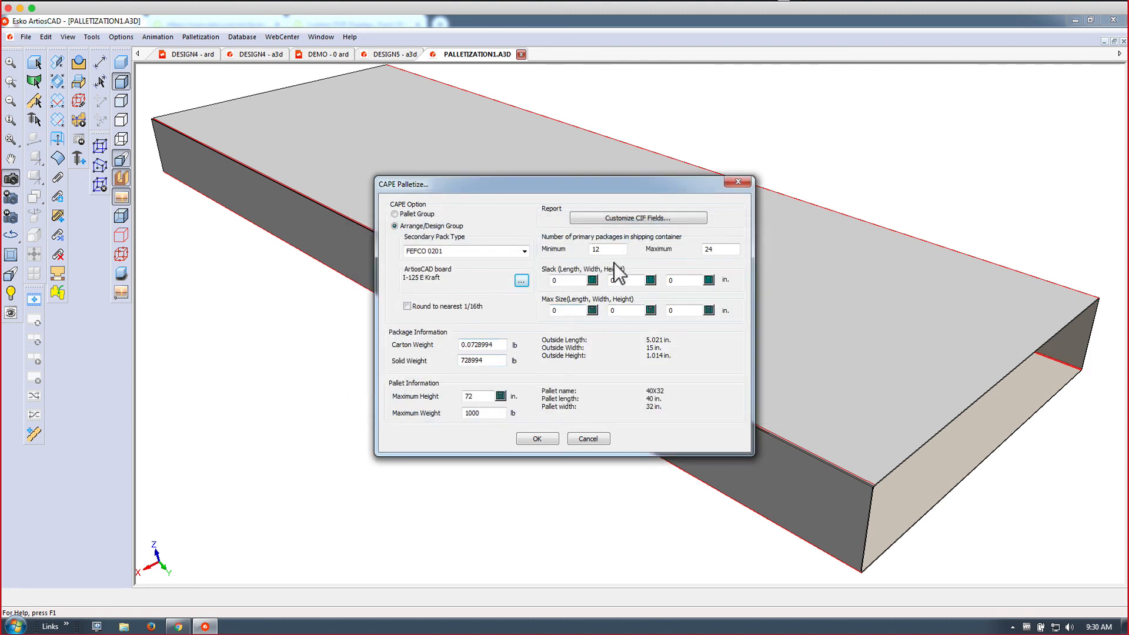
Set the number of primary packages in the shipping container to a minimum of 24 and a maximum of 48.
click(619, 248)
key(BackSpace)
key(BackSpace)
text(24)
key(Tab)
text(48)
key(Tab)
Set the package's solid weight to 0.75 lb and run the CAPE palletization, accepting the swap of pack length and width.
drag(495, 360, 433, 361)
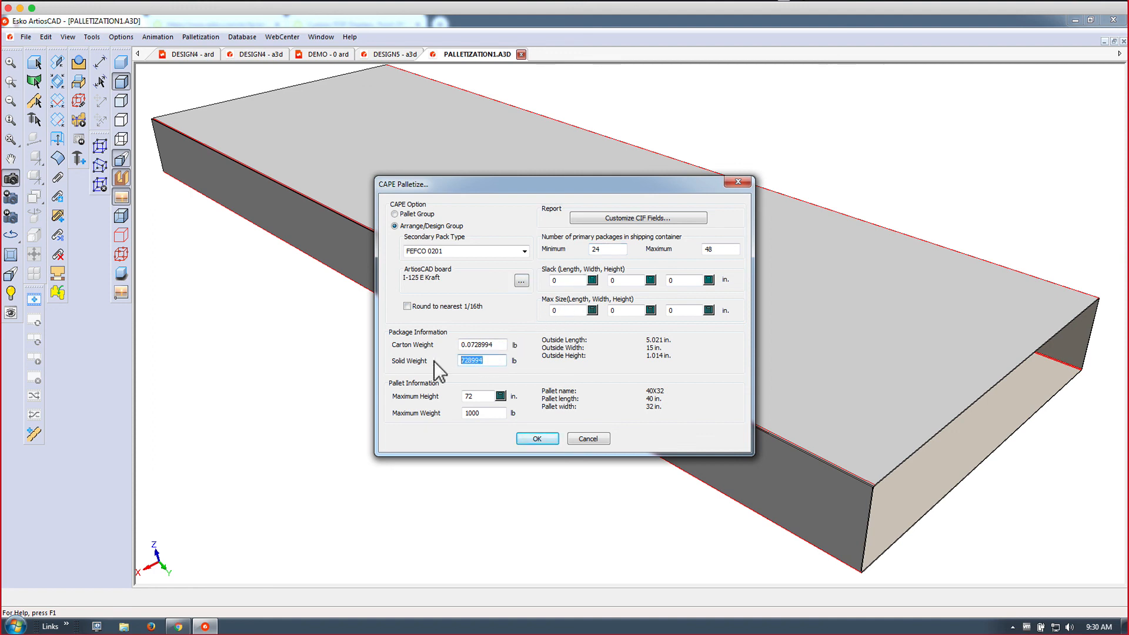
text(0.75)
key(Tab)
click(531, 439)
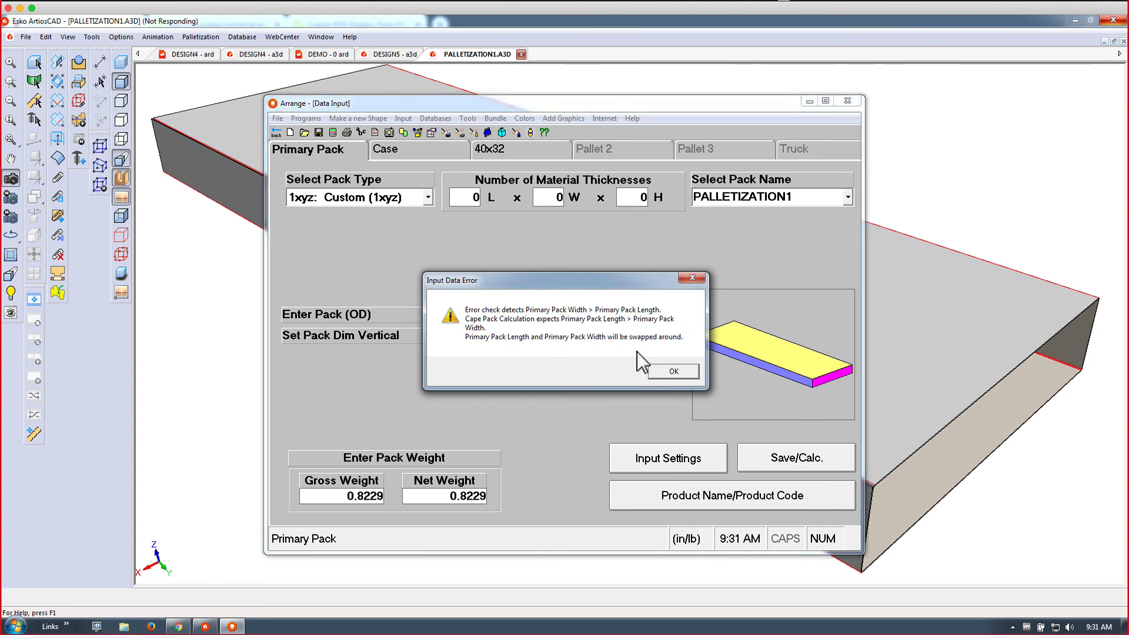
click(674, 371)
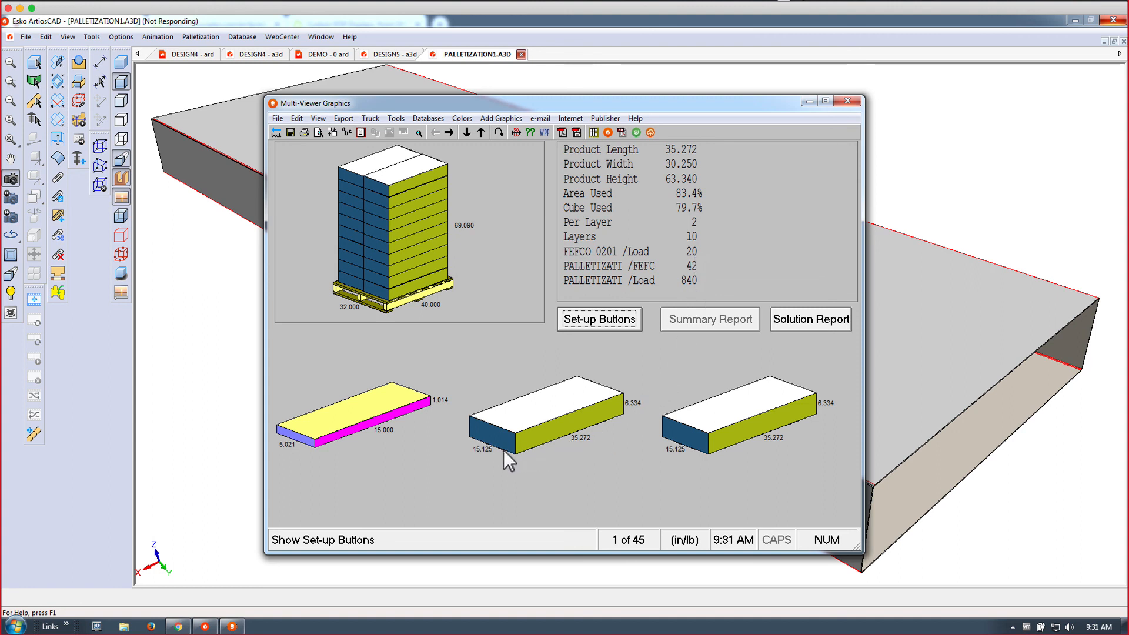
right_click(552, 425)
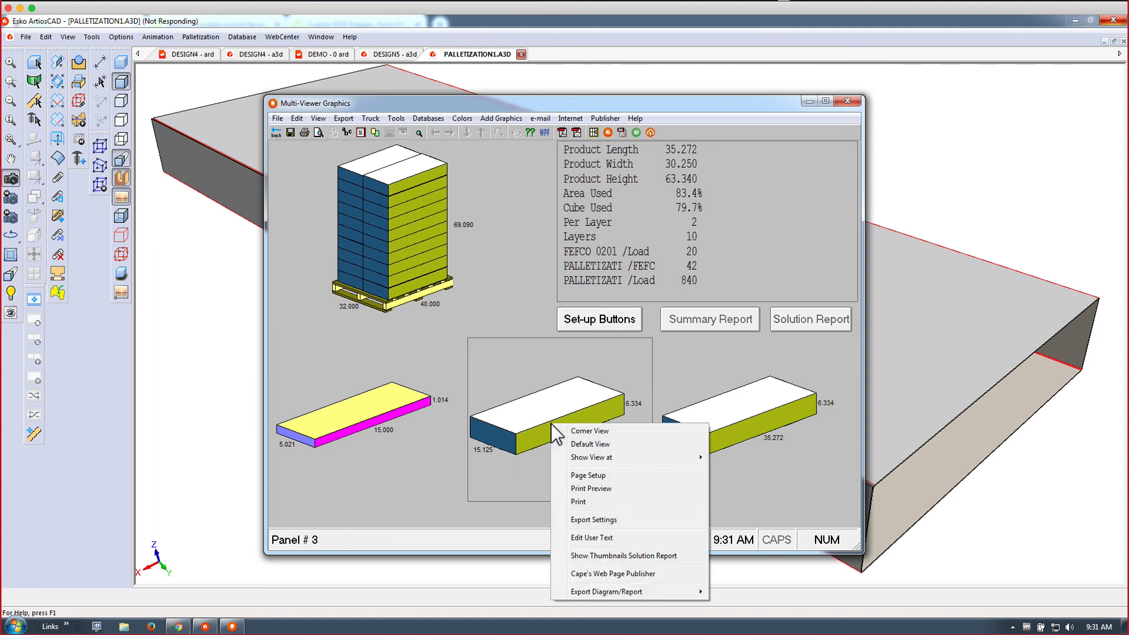
click(717, 415)
right_click(722, 420)
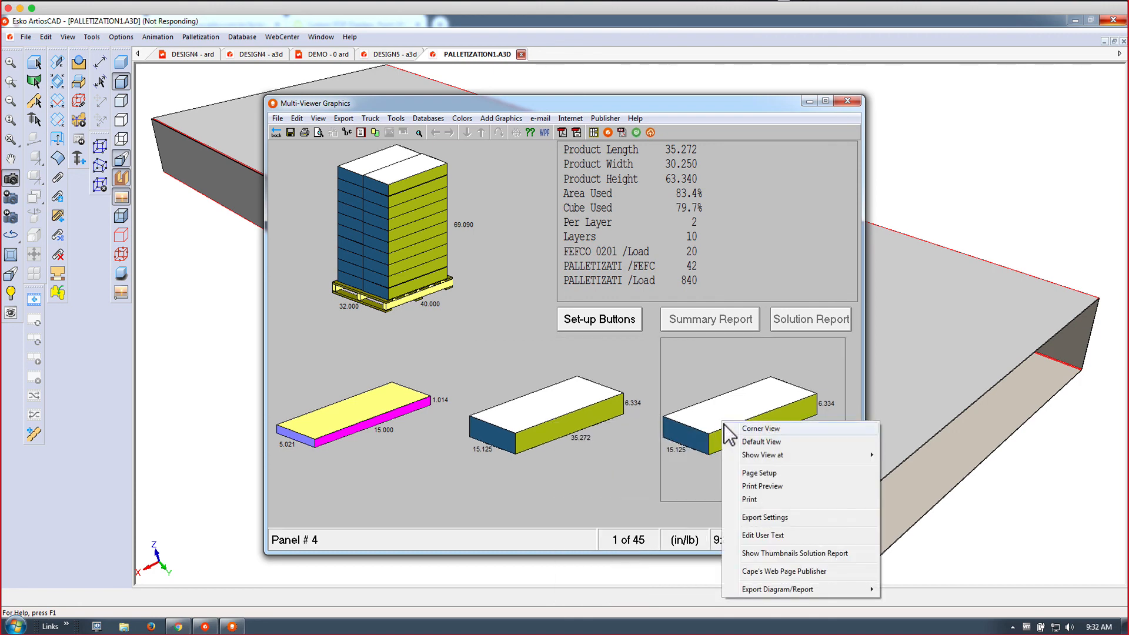
click(623, 455)
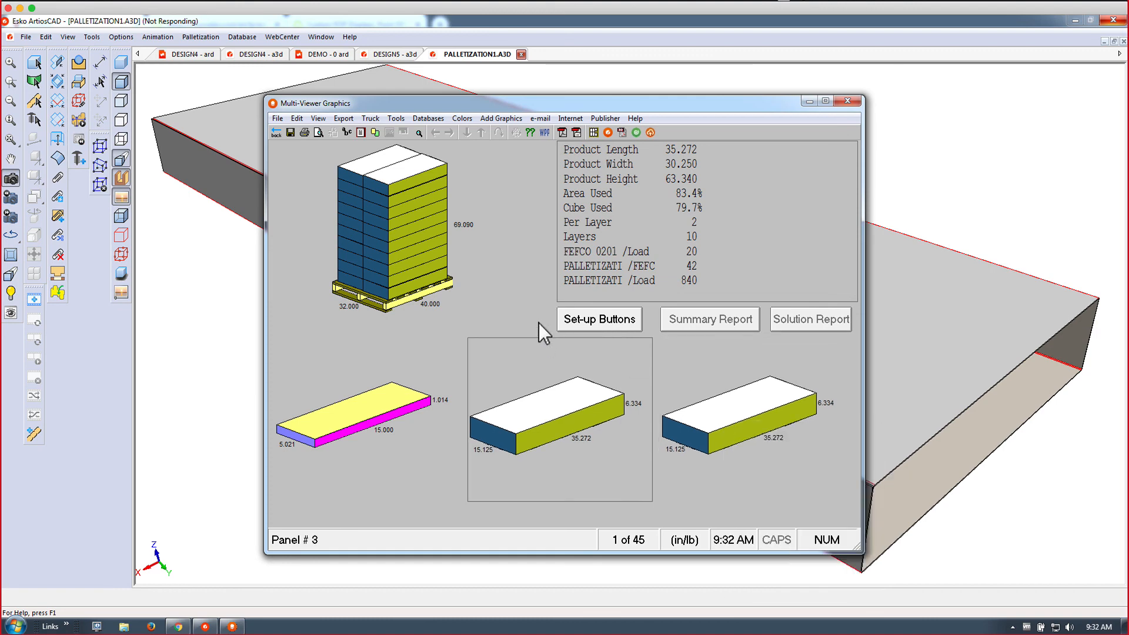
Export the pallet solution, exit CAPE and continue past the units conversion error to generate the FEFCO 0201 case design.
click(275, 118)
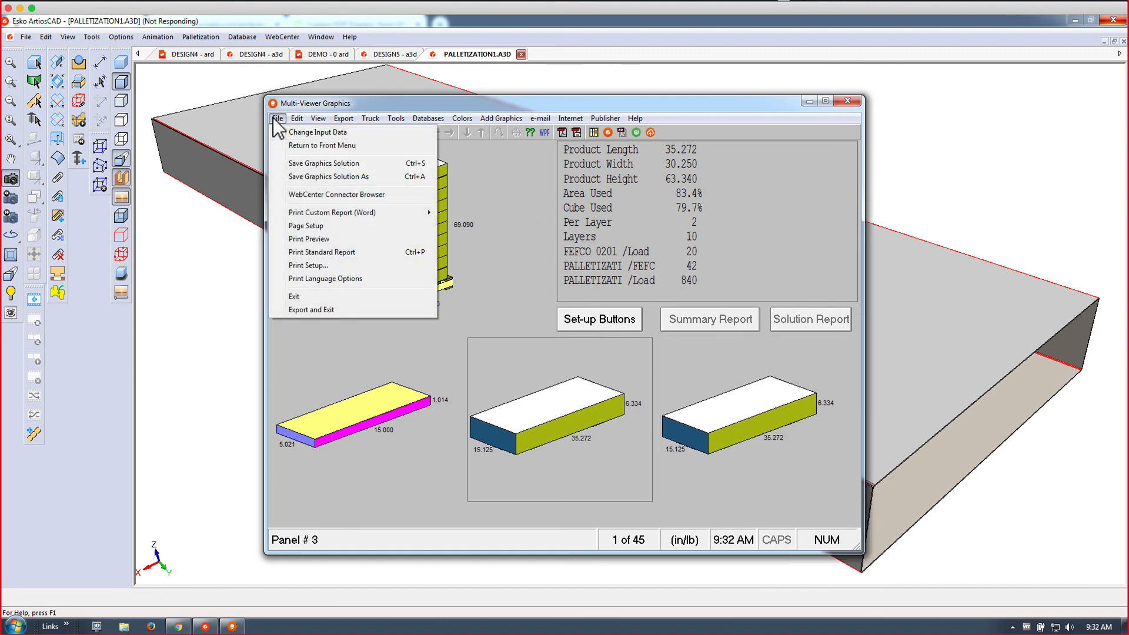
click(288, 312)
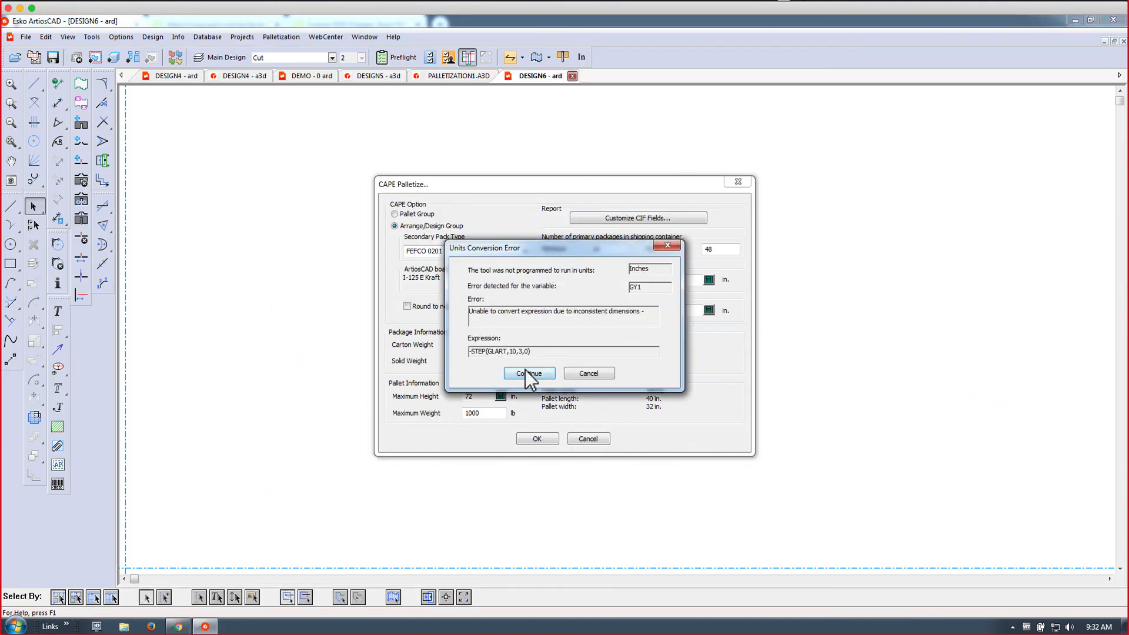
click(527, 372)
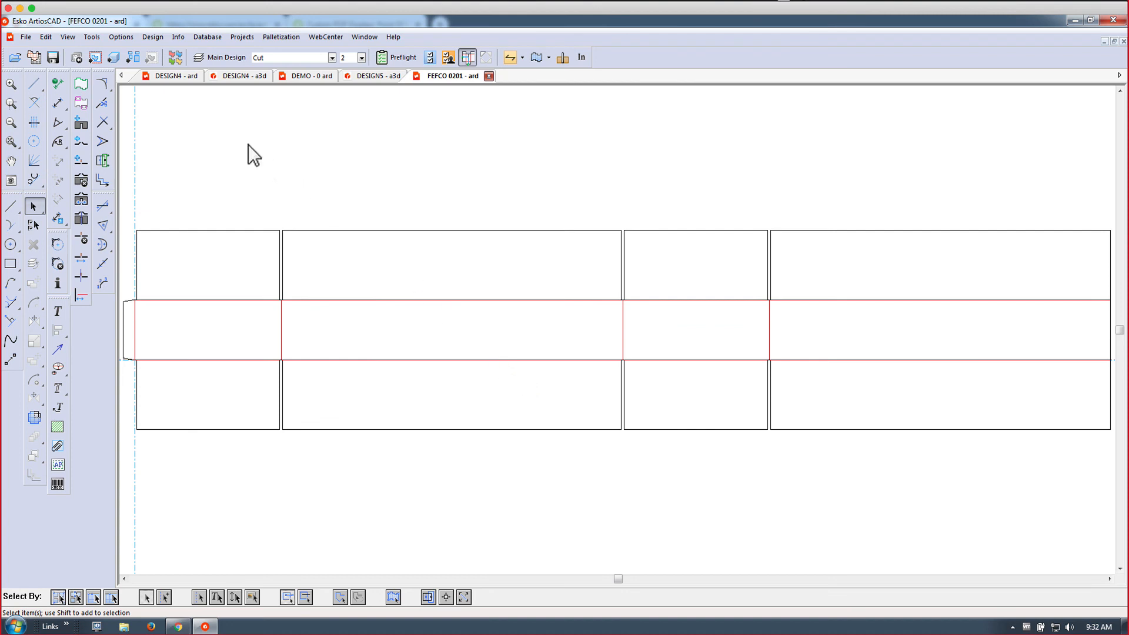
Convert the FEFCO 0201 design to a new 3D file filled with the primary design, using the first wide panel as base face.
click(112, 57)
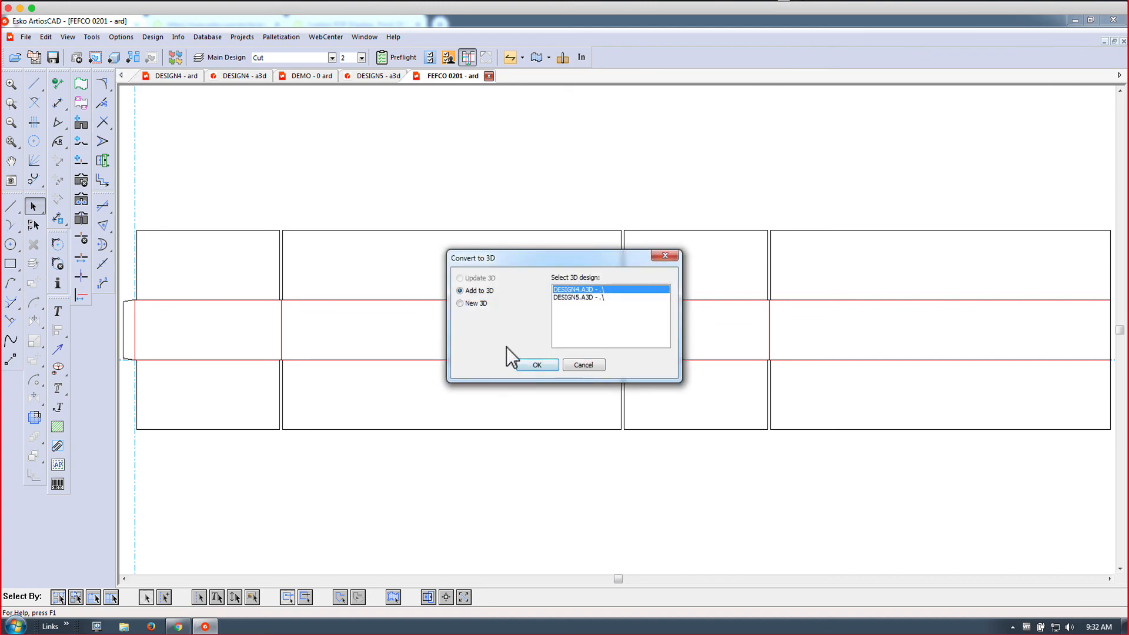
click(476, 303)
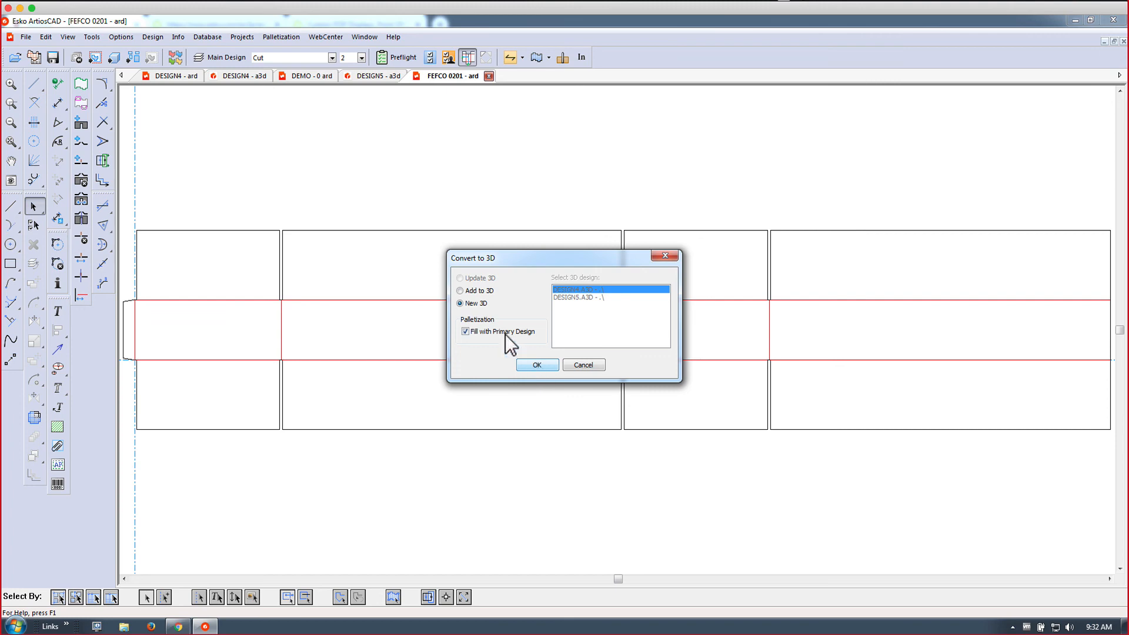
click(537, 365)
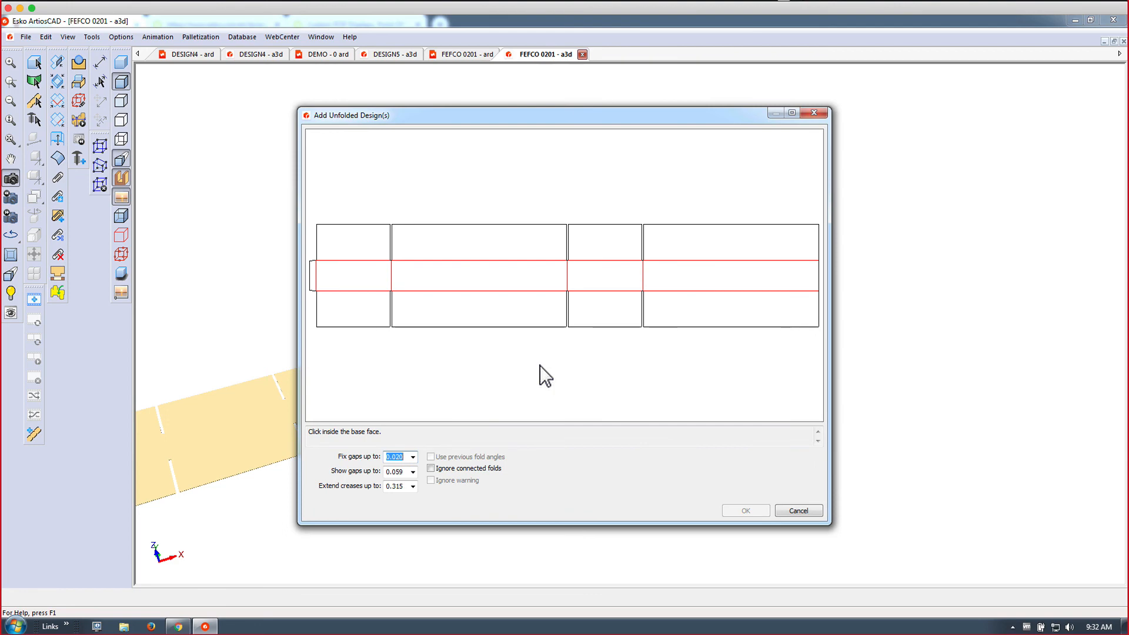
click(490, 277)
click(733, 513)
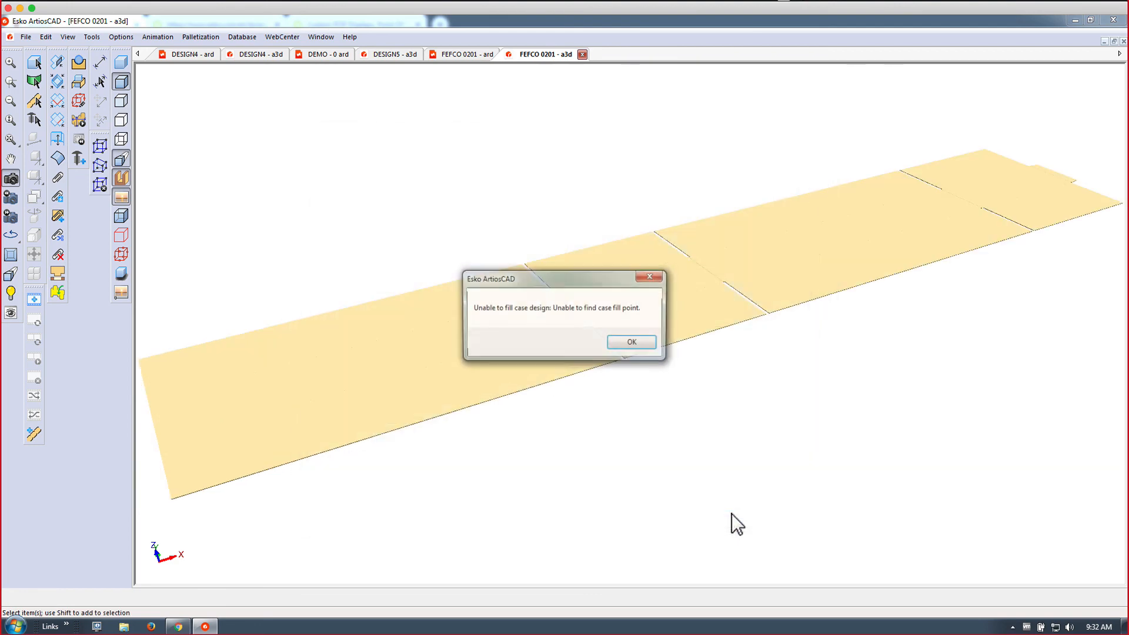
click(642, 339)
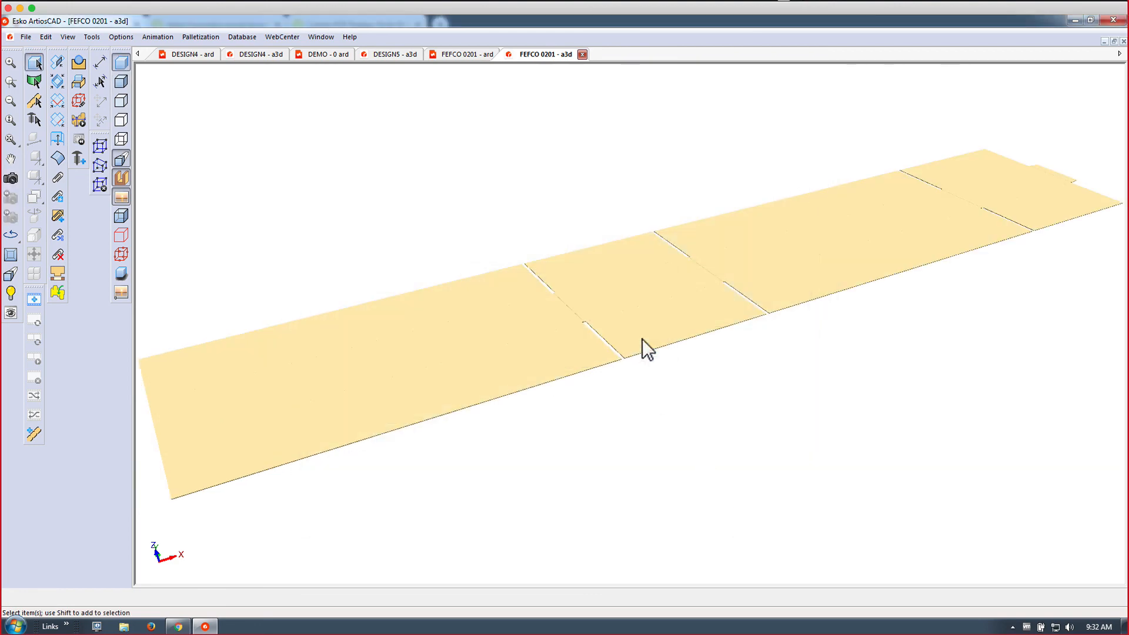
Fold all creases of the case to 90 degrees and rotate the view to inspect the folded case.
click(57, 81)
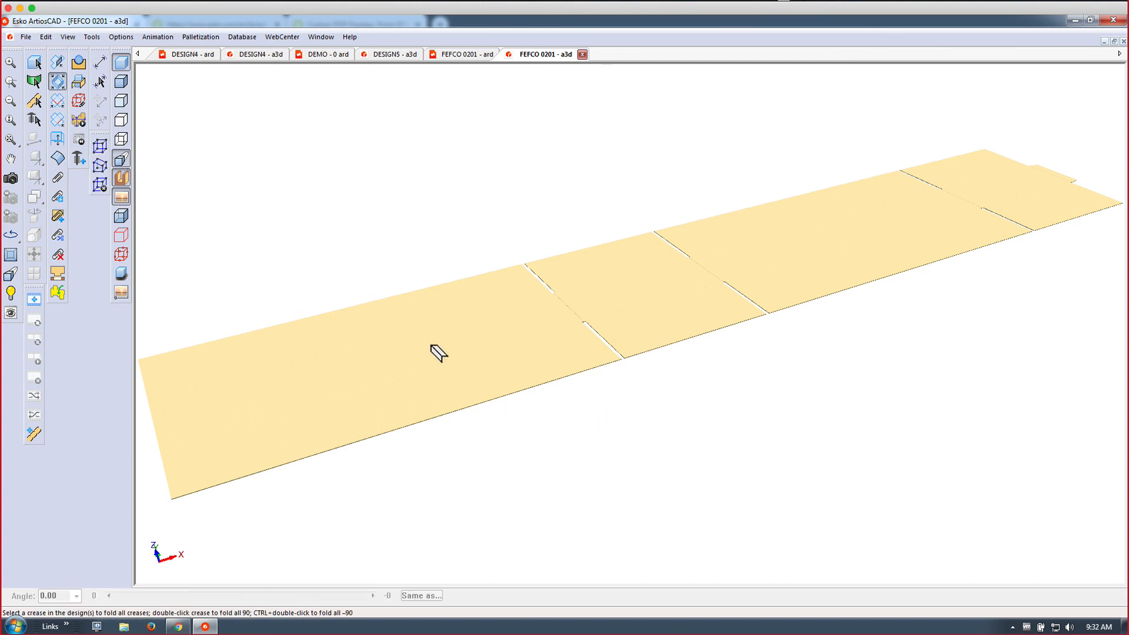
double_click(579, 316)
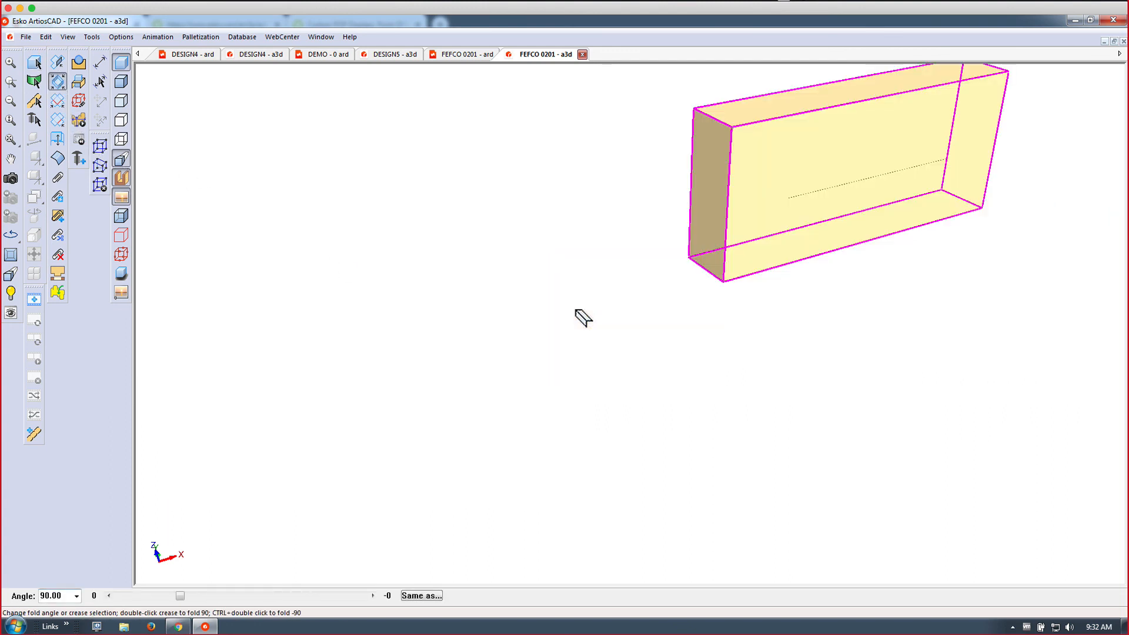
click(11, 141)
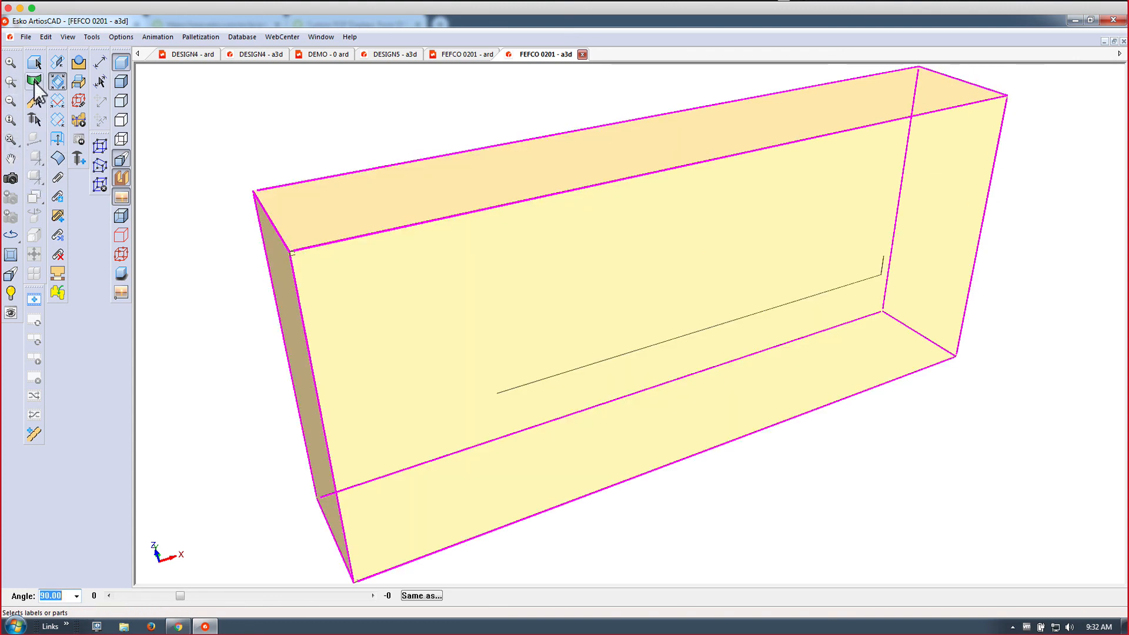
click(34, 62)
click(280, 204)
click(233, 281)
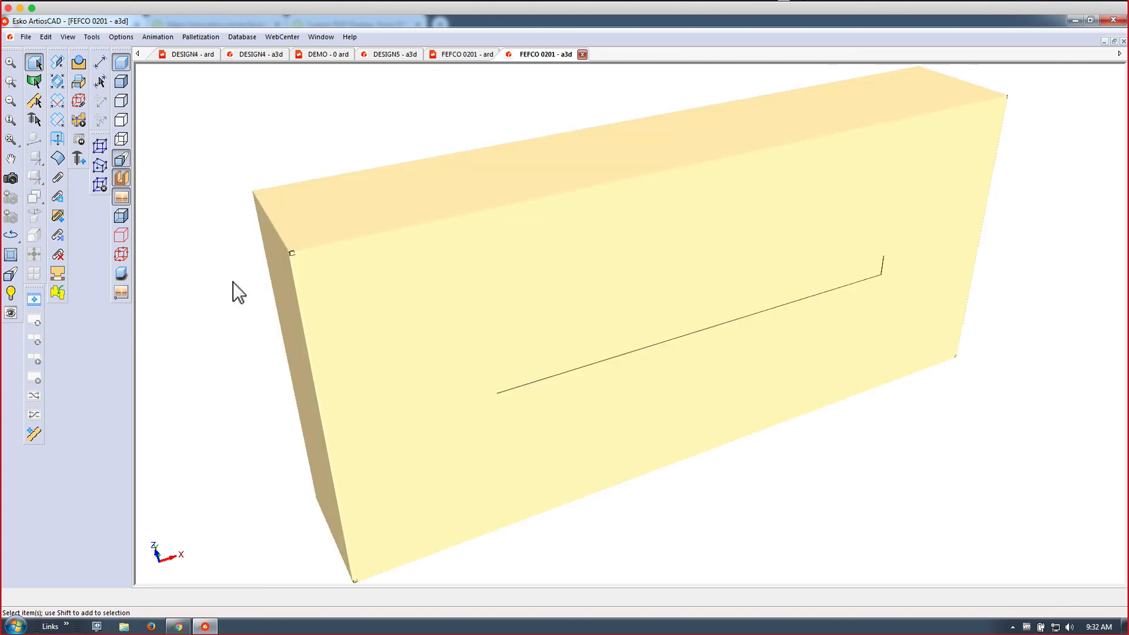
click(11, 178)
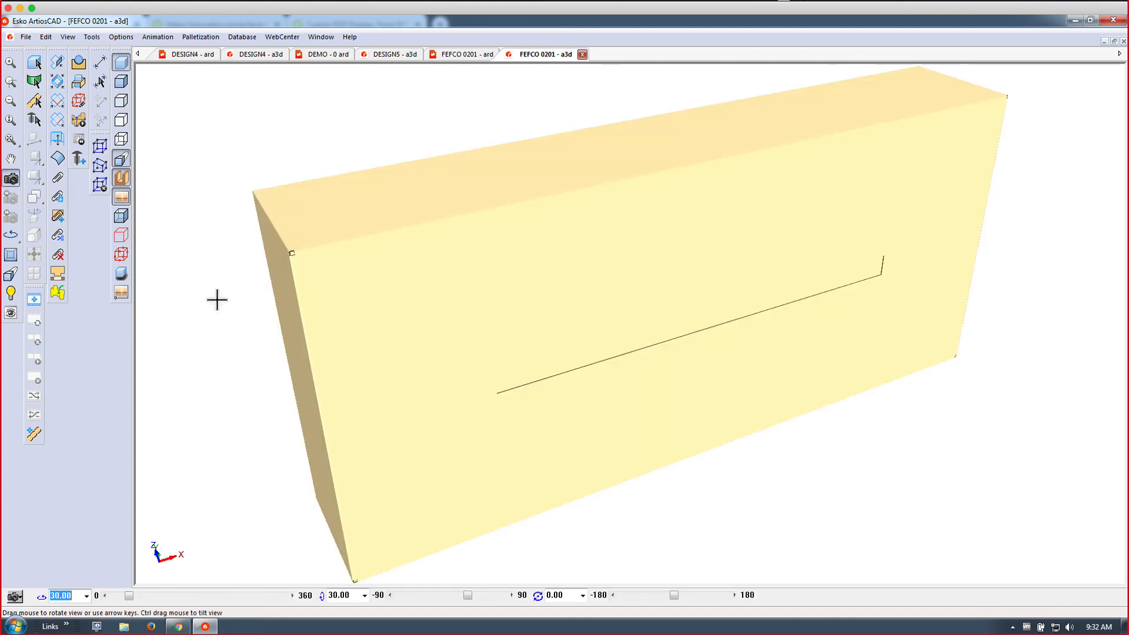
drag(217, 298, 596, 403)
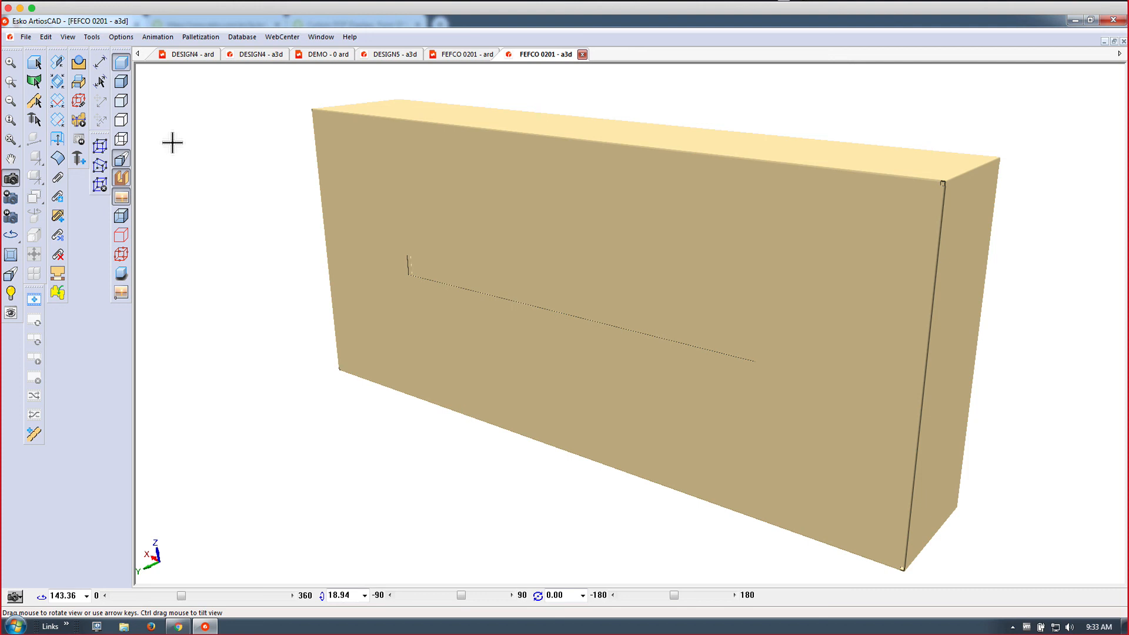
Open the 3DBottle.obj model from the __ArtiosV20 folder in the Documents library.
click(24, 38)
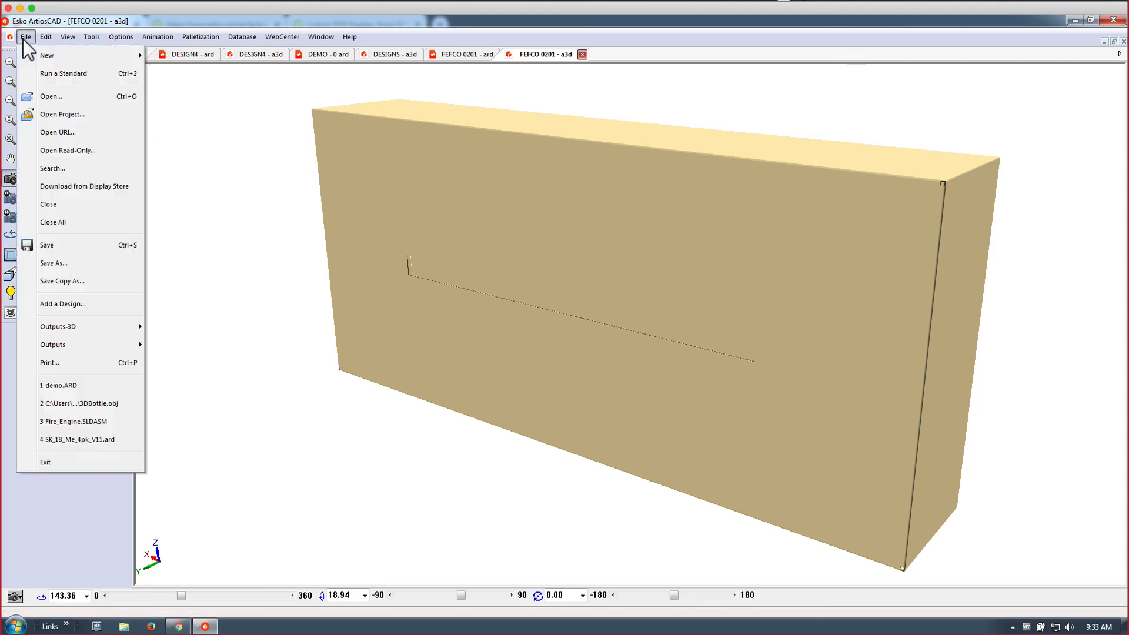
click(54, 98)
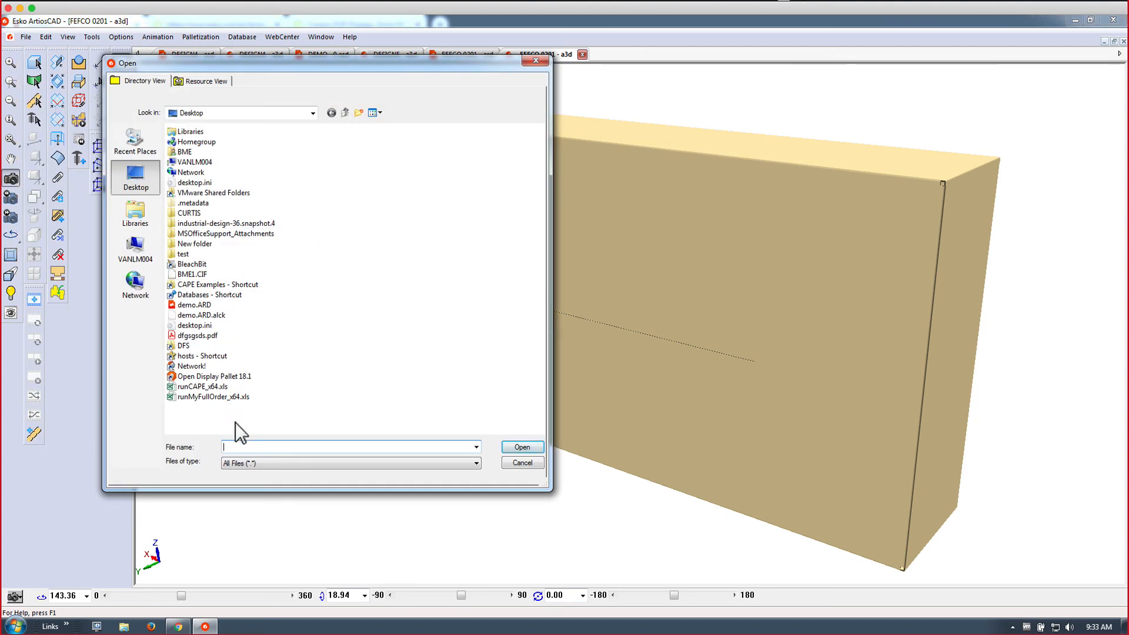
click(260, 463)
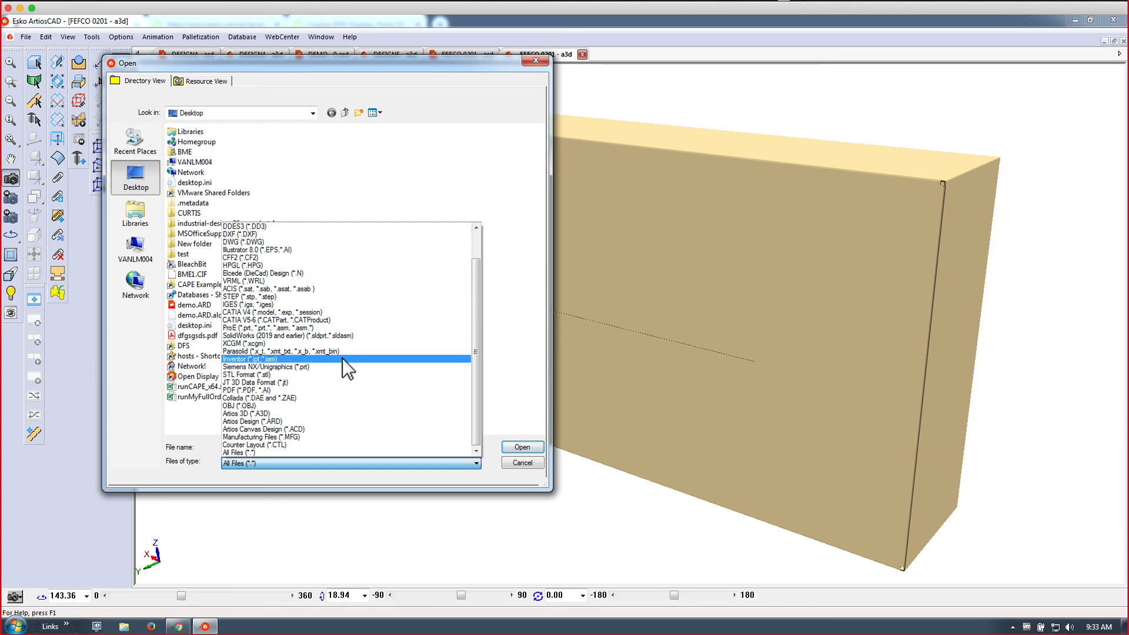
click(134, 215)
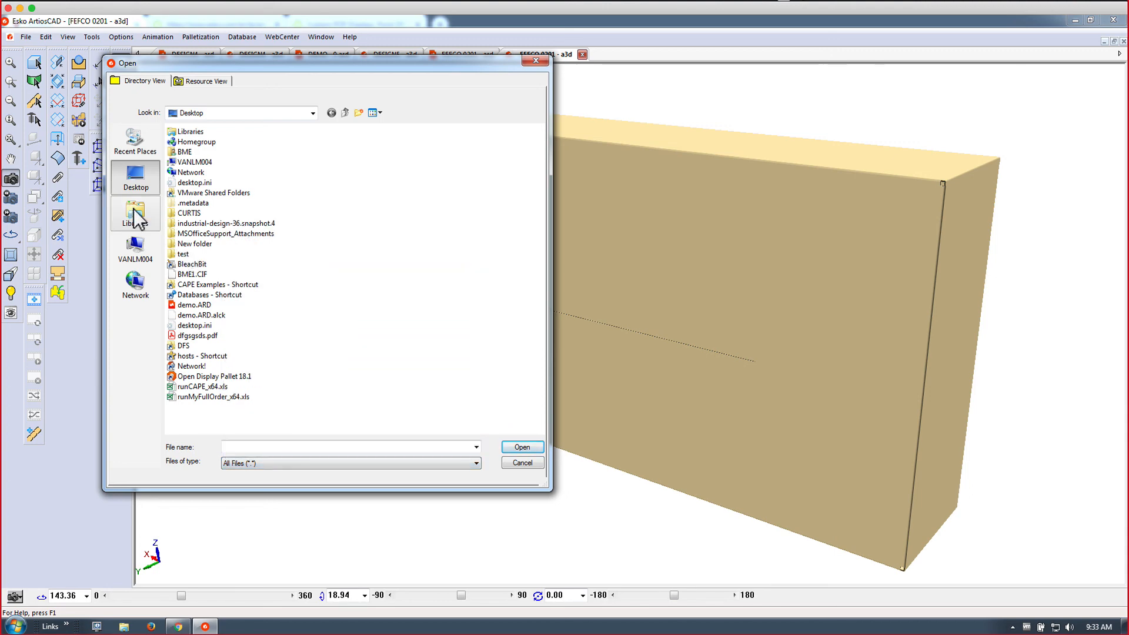
click(135, 214)
double_click(217, 141)
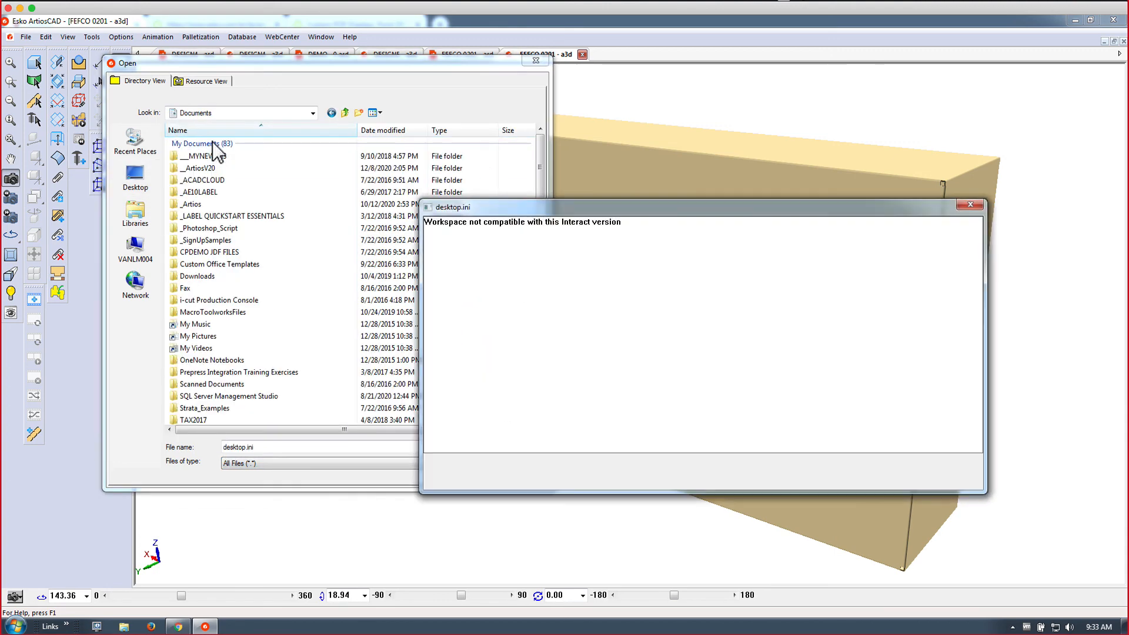
double_click(202, 170)
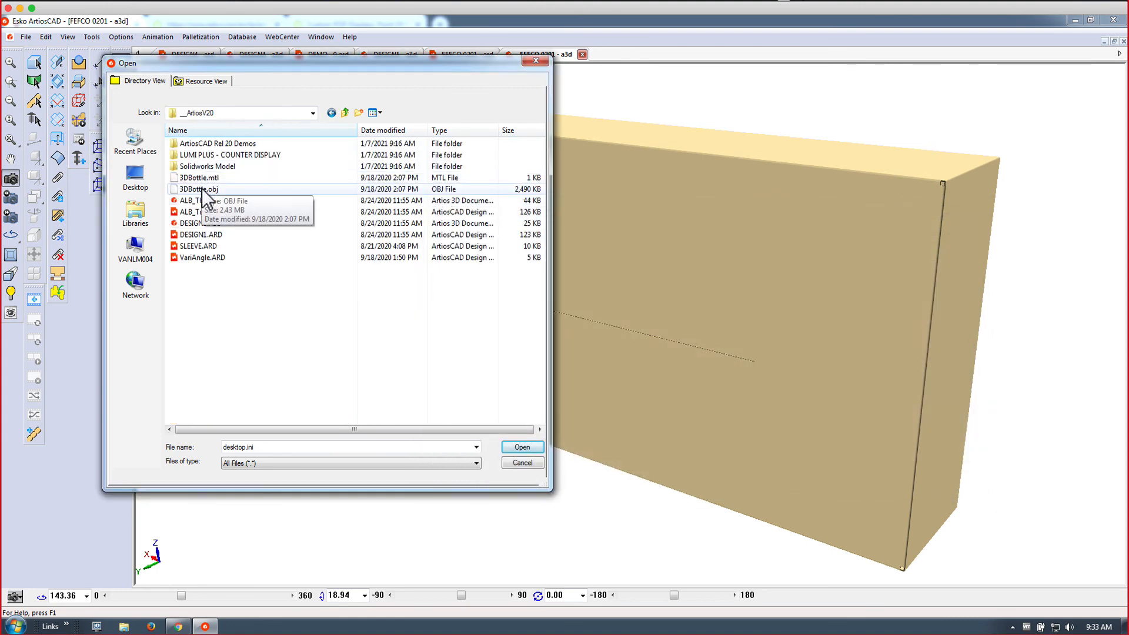
click(202, 189)
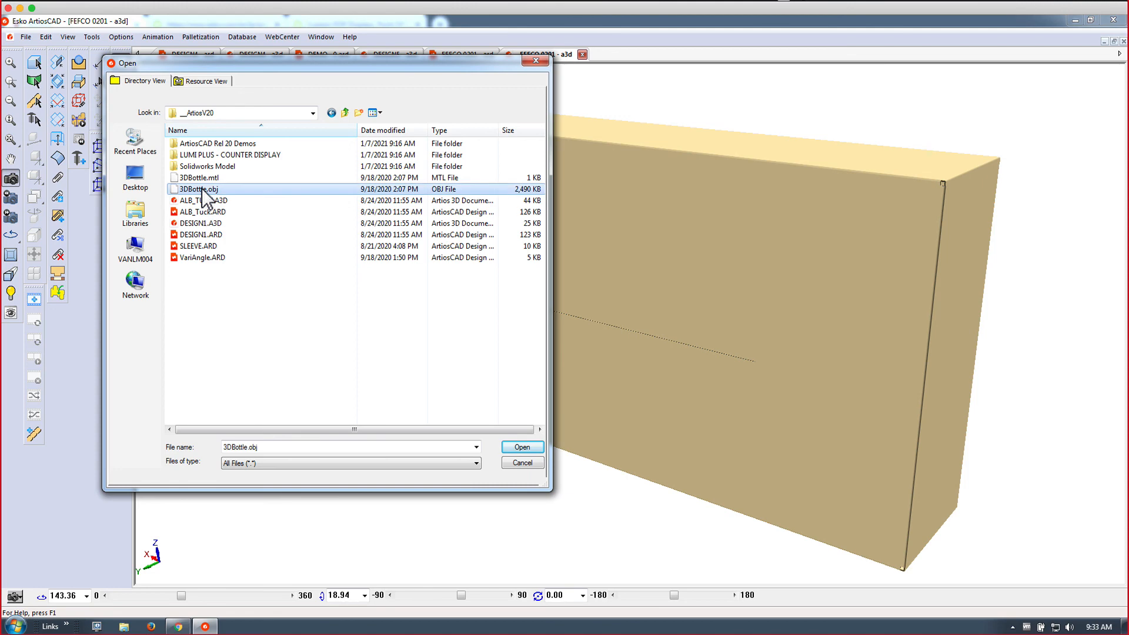
click(522, 449)
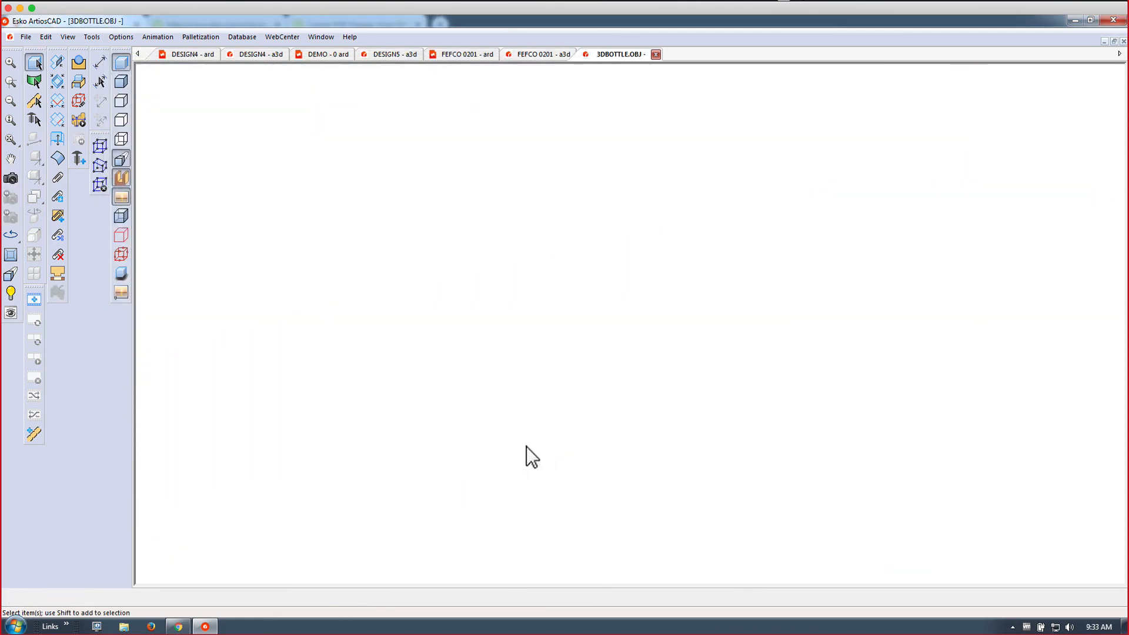
Display the bottle with its edges and show its bounding box.
click(119, 81)
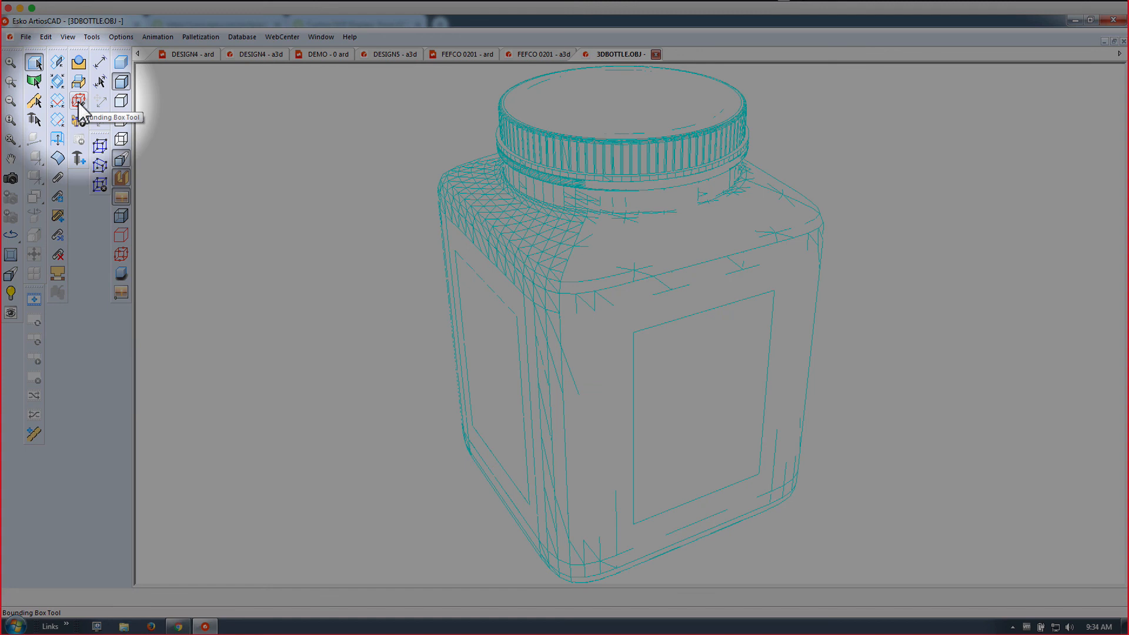
click(79, 101)
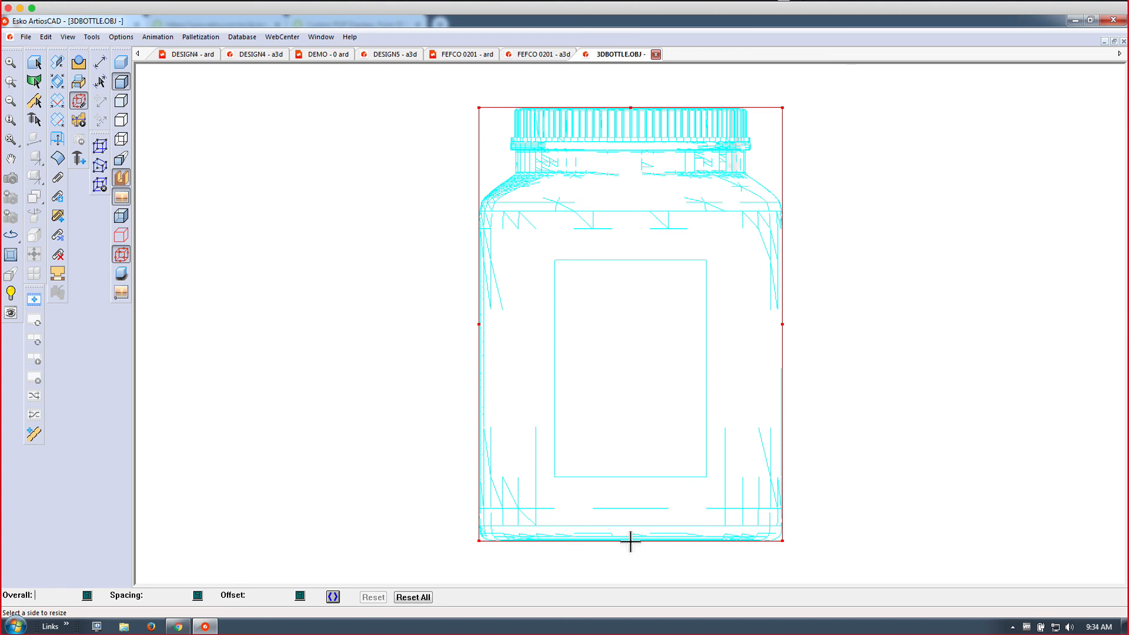
Try to resize the bottle's bounding box from one of its vertical sides.
click(333, 597)
click(479, 324)
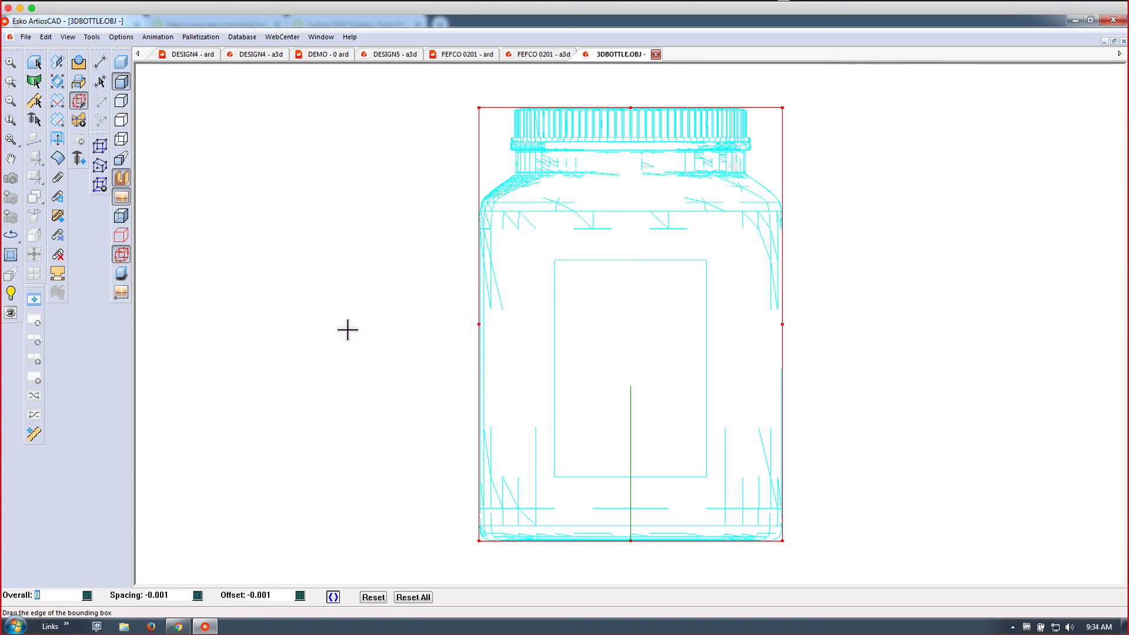
click(472, 331)
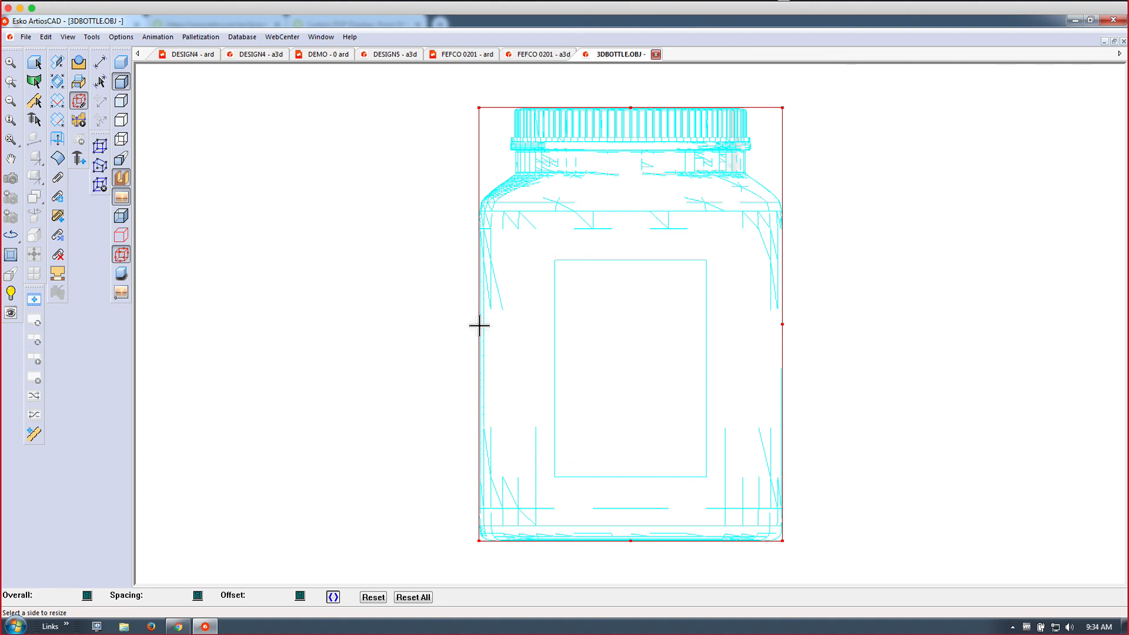
click(479, 325)
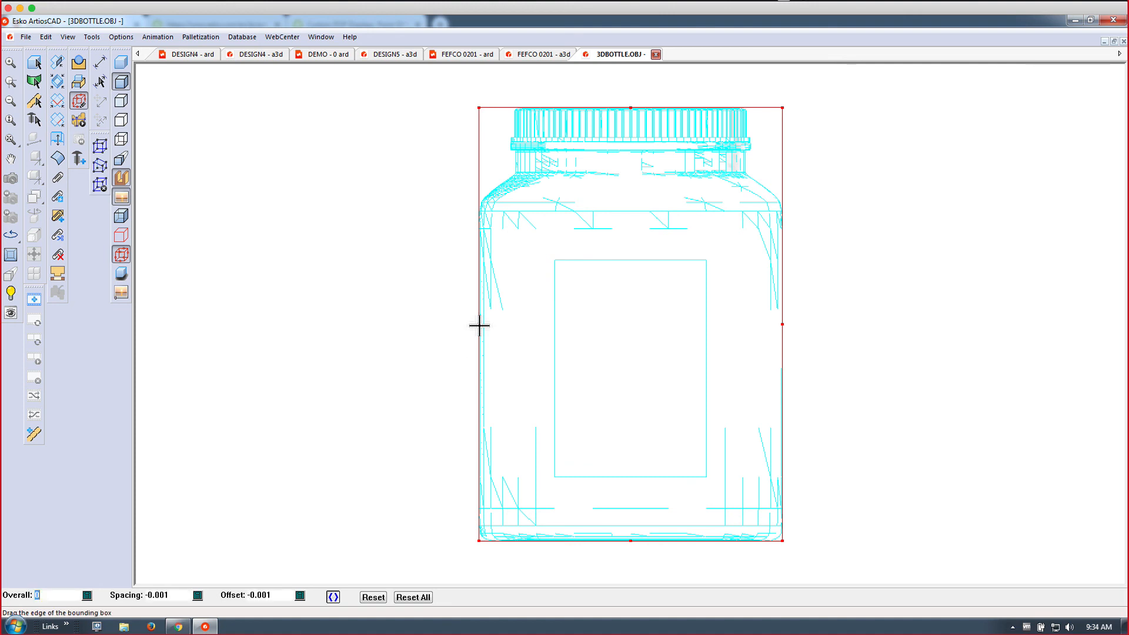
click(363, 325)
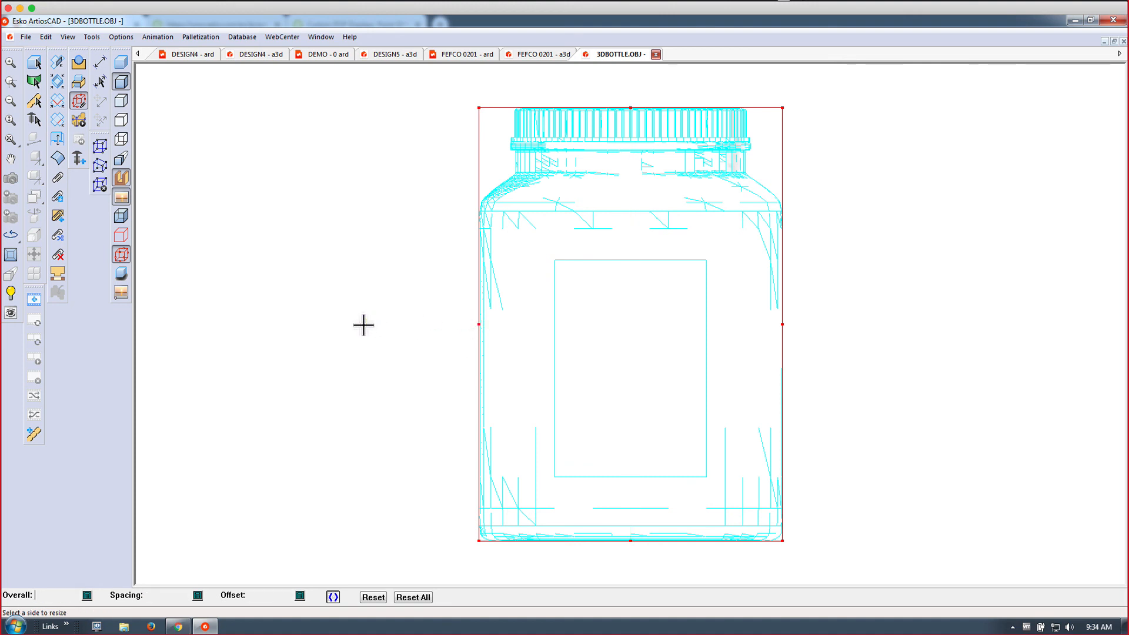
click(333, 598)
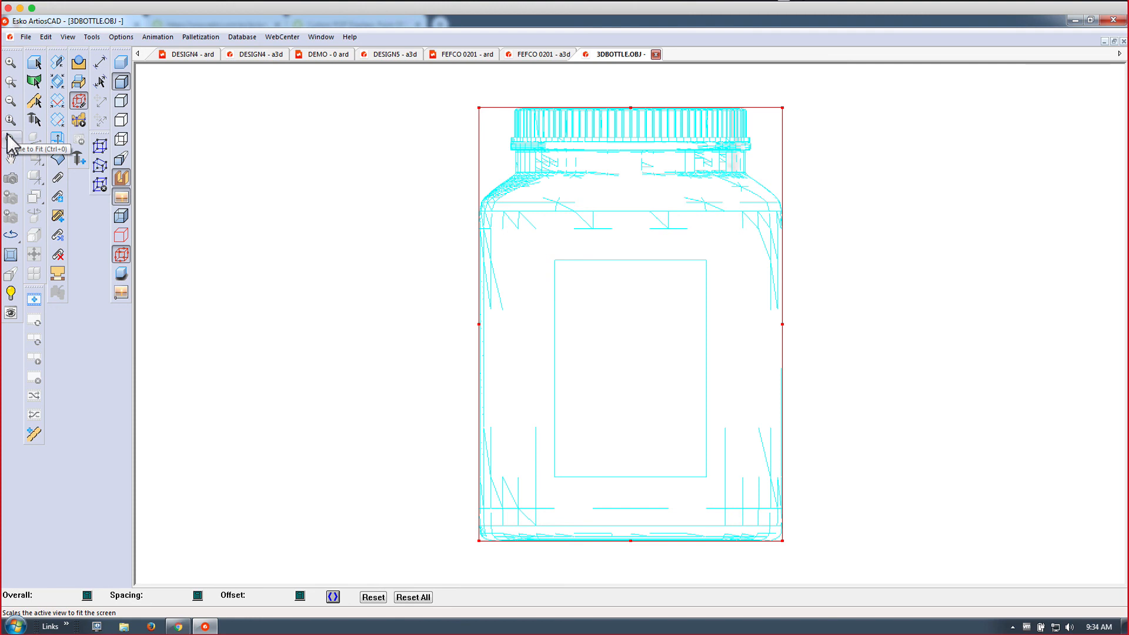
Check the bottle's X, Y and Z bounding box size in its properties.
click(34, 61)
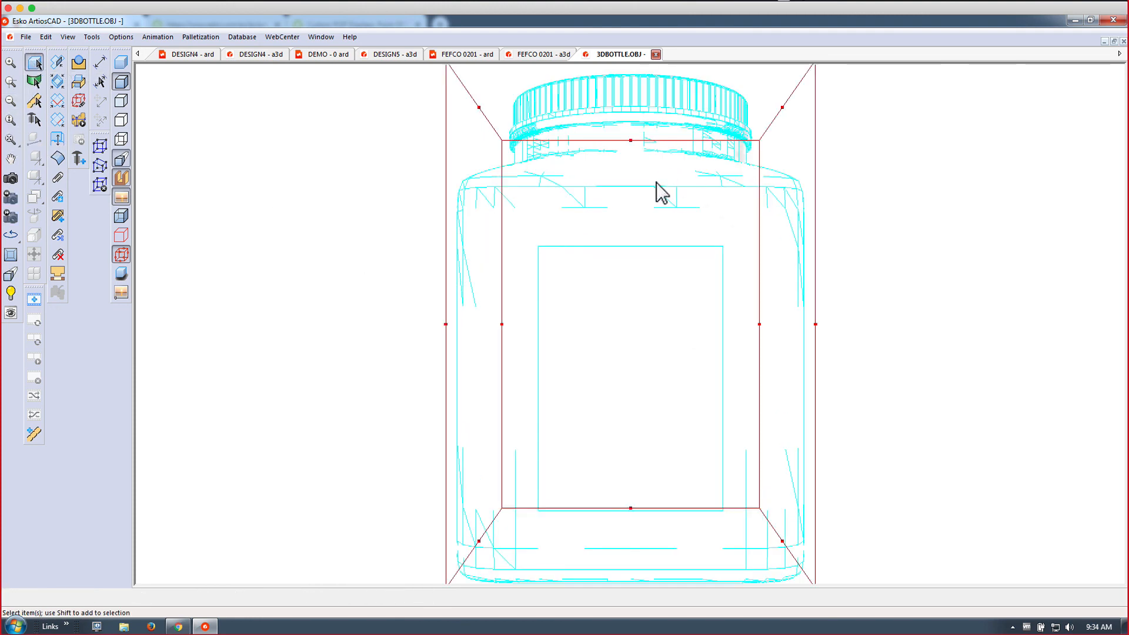
click(656, 184)
right_click(656, 185)
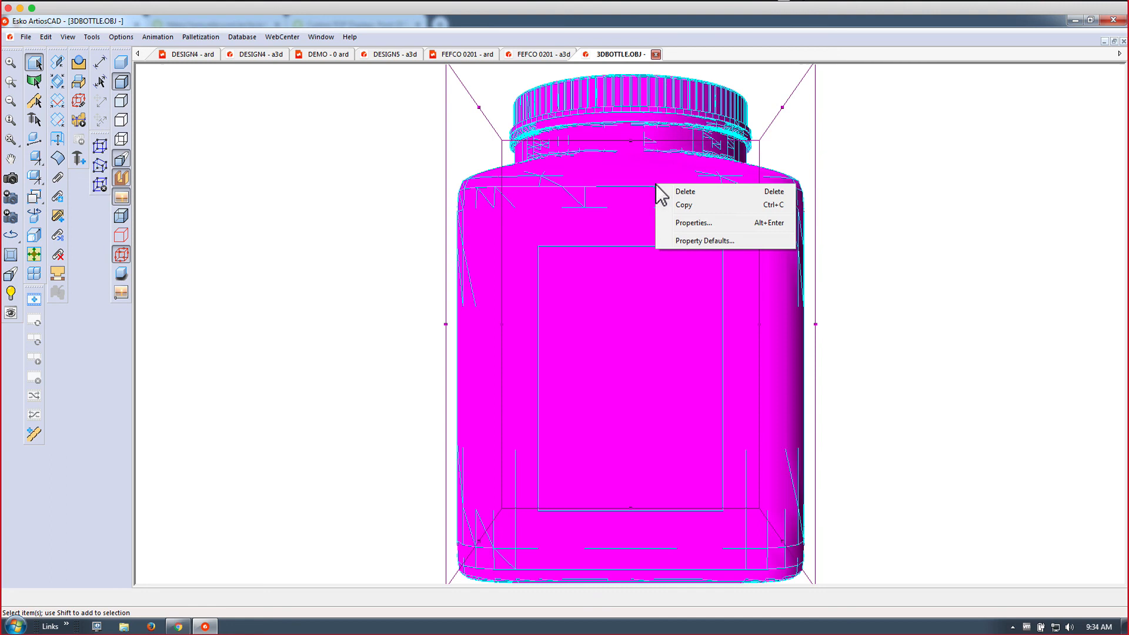
click(679, 223)
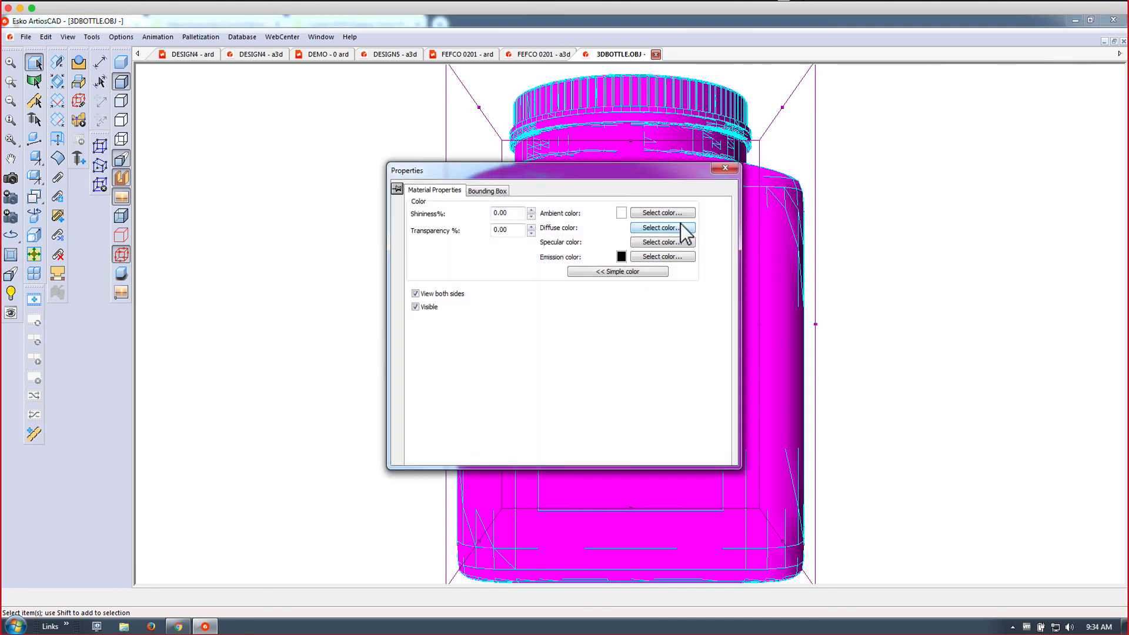
click(495, 192)
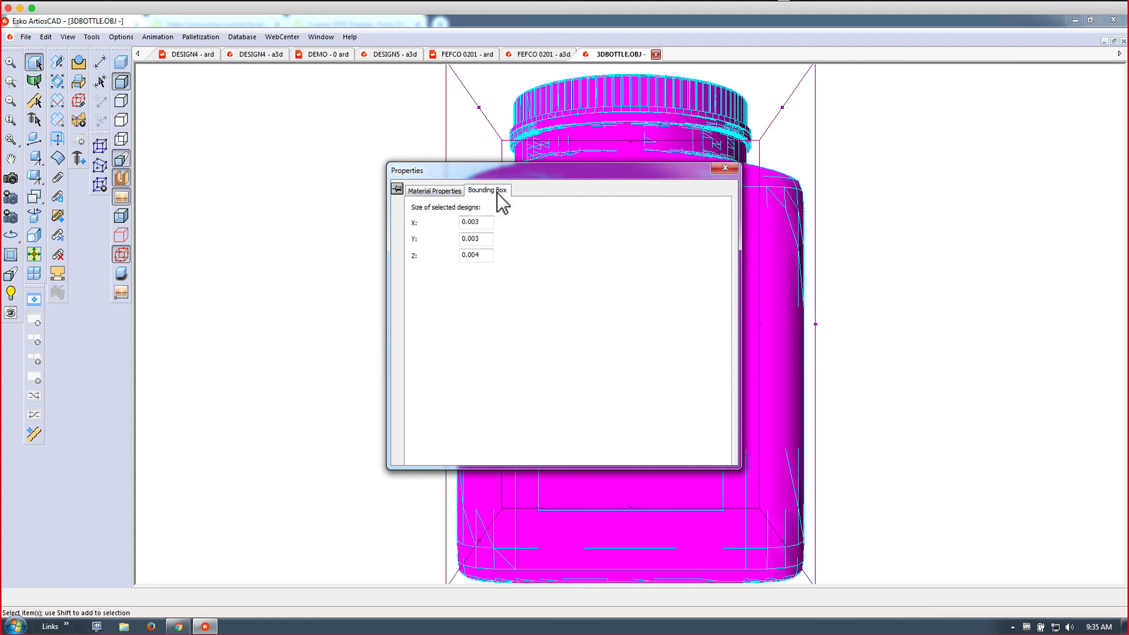
drag(568, 170, 252, 190)
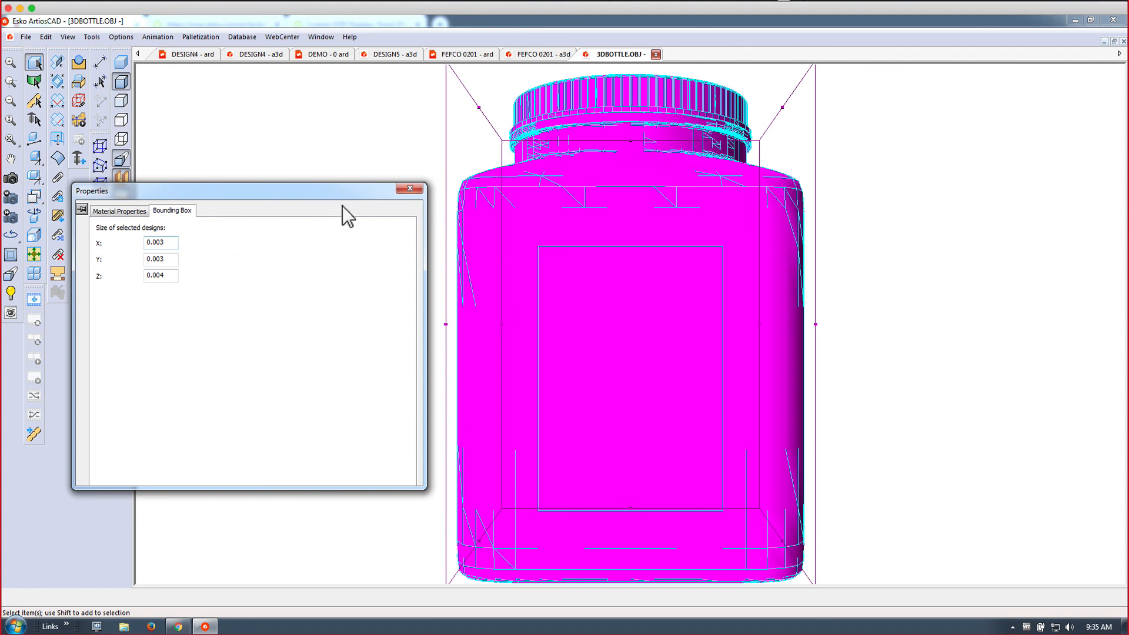
click(414, 188)
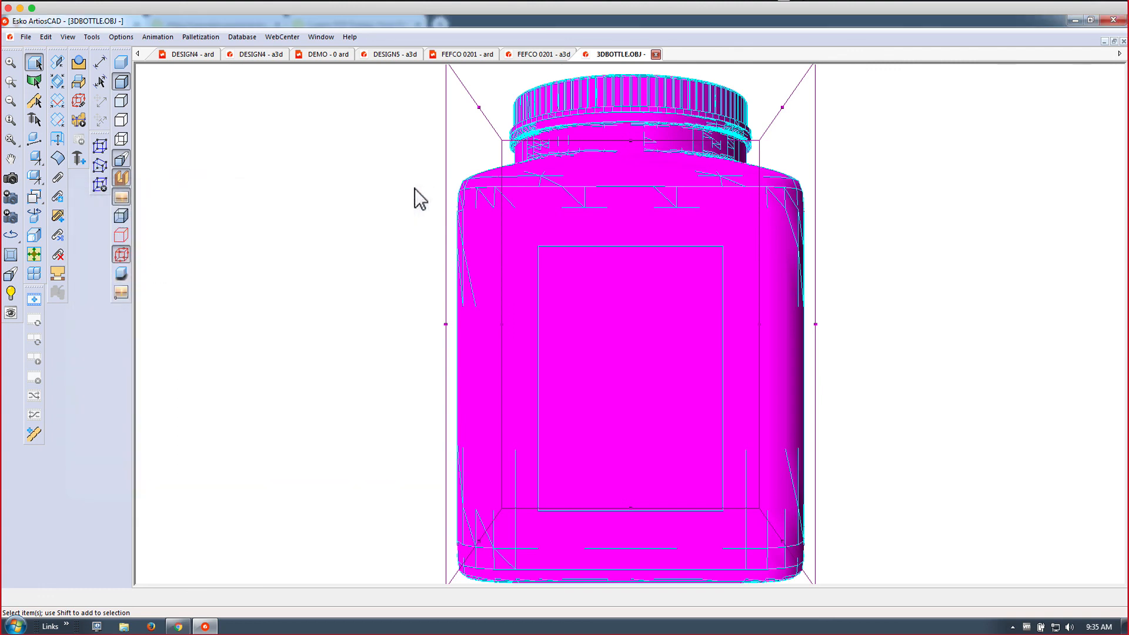
click(416, 230)
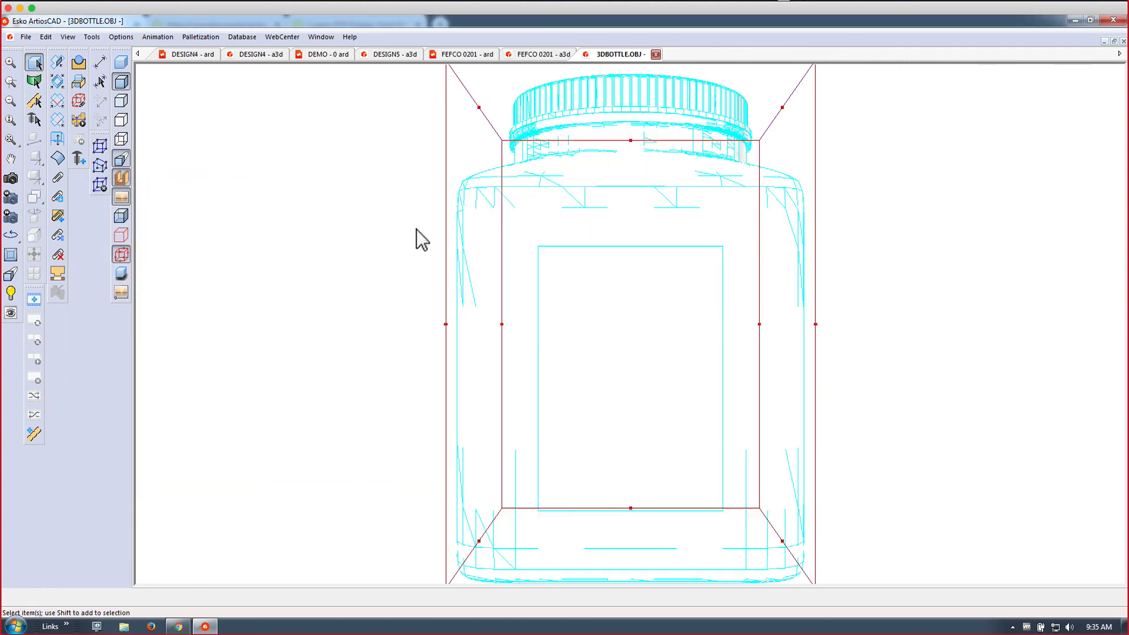
Scale the bottle solid uniformly by a factor of 1000 on the X, Y and Z axes.
click(549, 257)
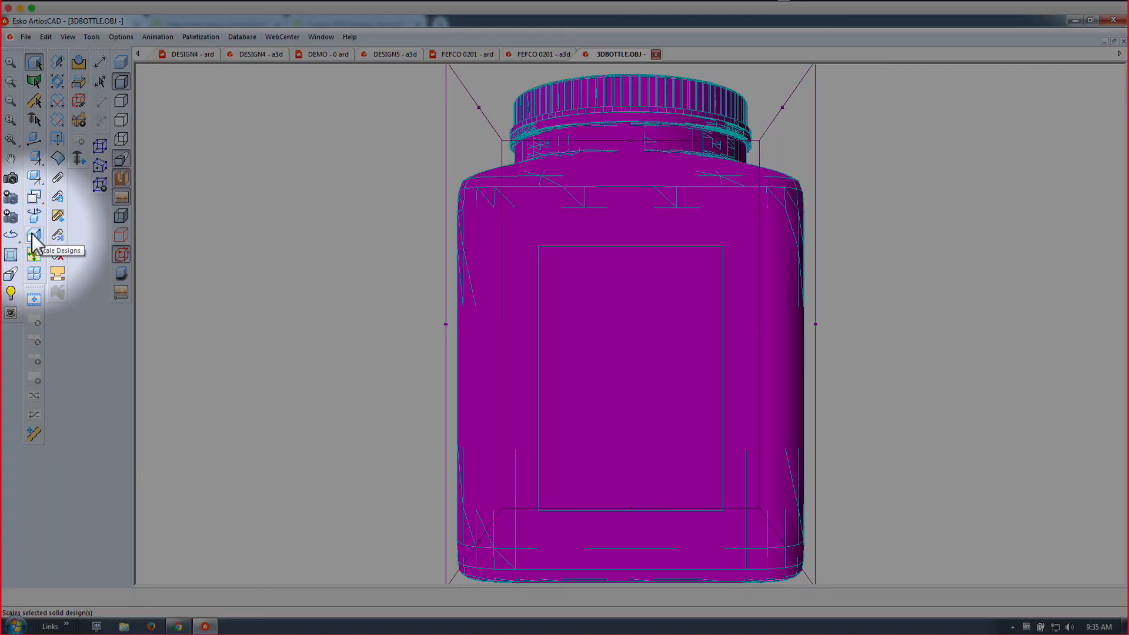
click(34, 236)
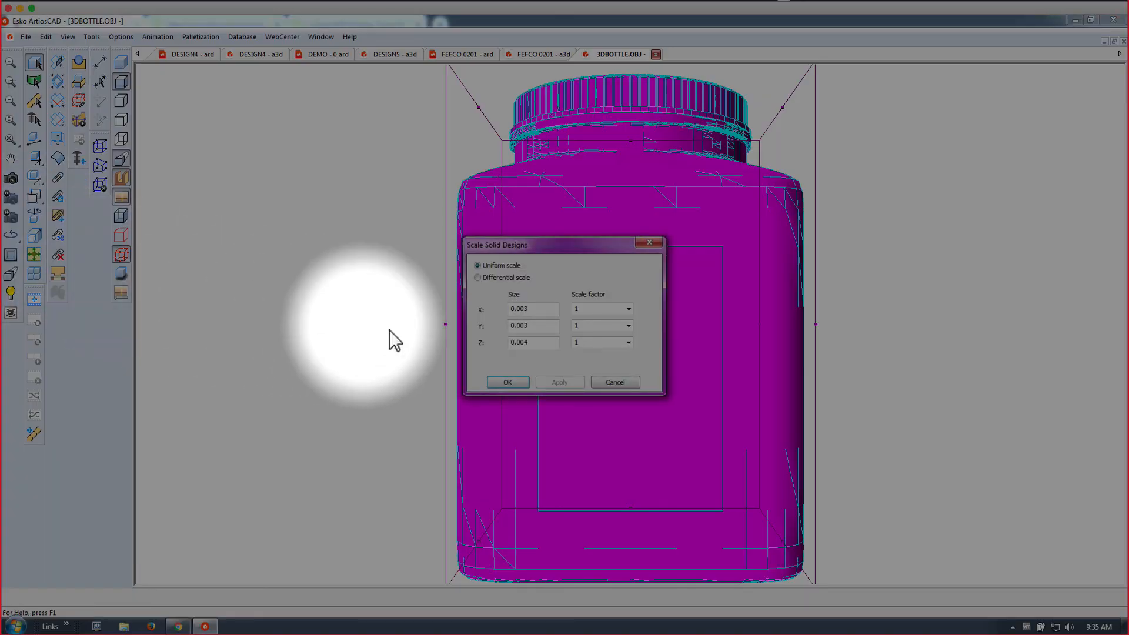
click(628, 309)
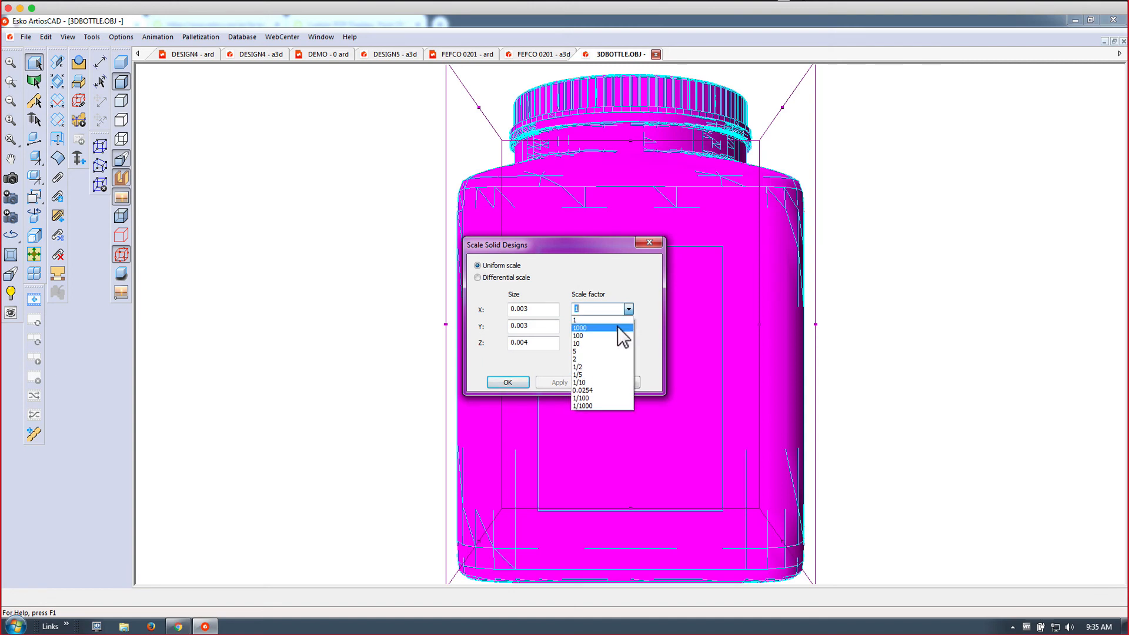
click(618, 328)
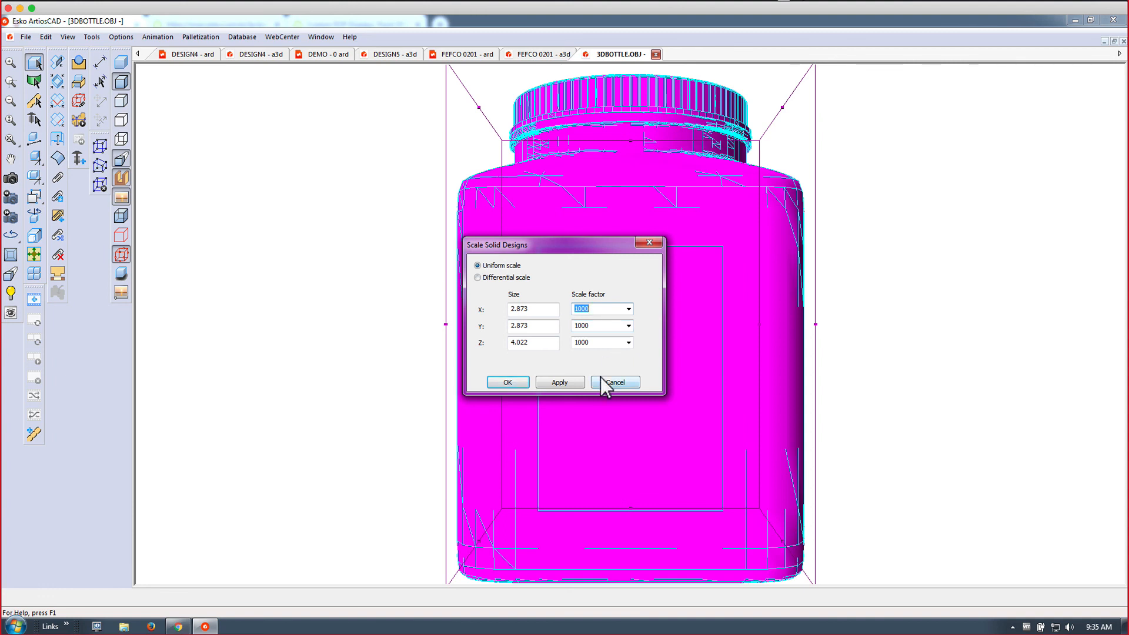
click(499, 383)
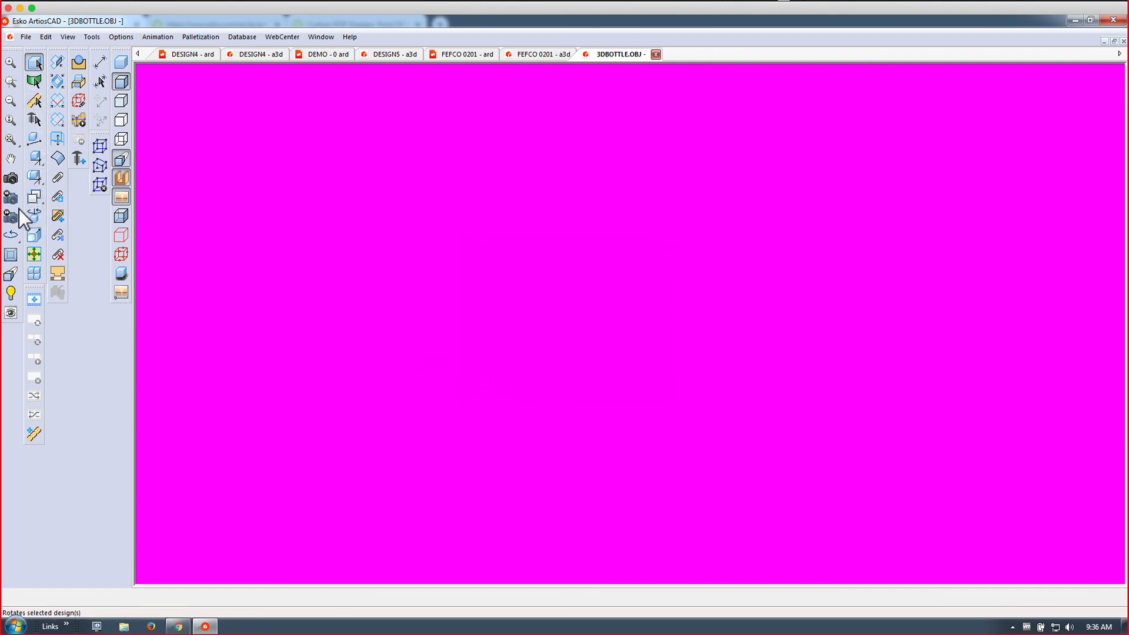
Widen the scaled bottle's bounding box on both vertical sides in the front view to an overall width of 3+1/8.
click(11, 99)
click(11, 100)
click(11, 100)
click(11, 99)
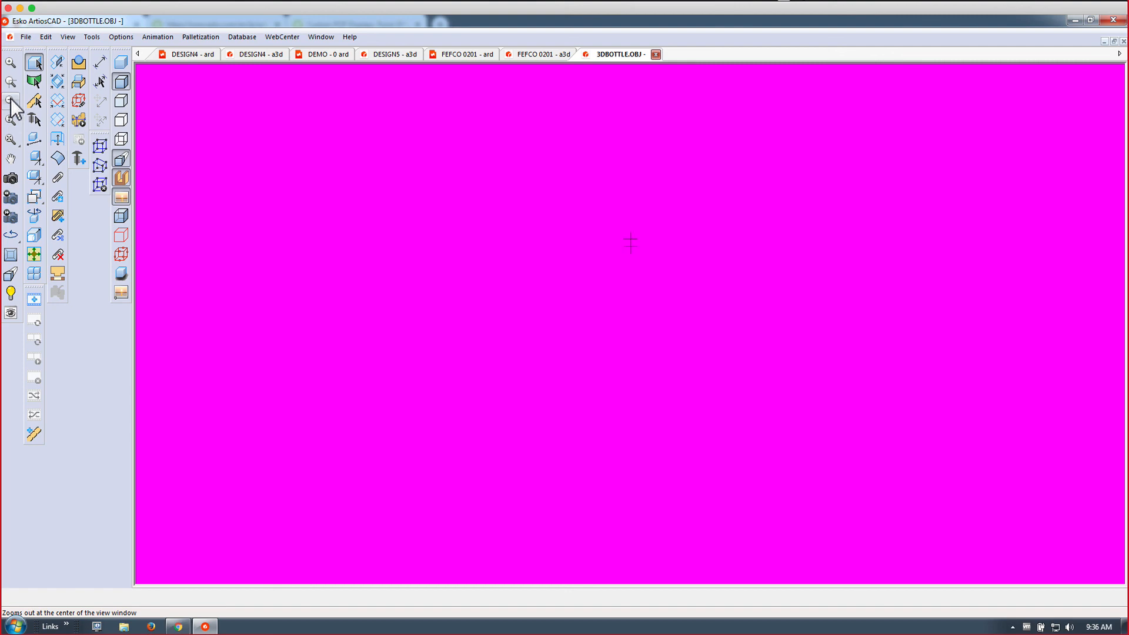
click(11, 100)
click(12, 99)
click(11, 99)
click(12, 99)
click(11, 100)
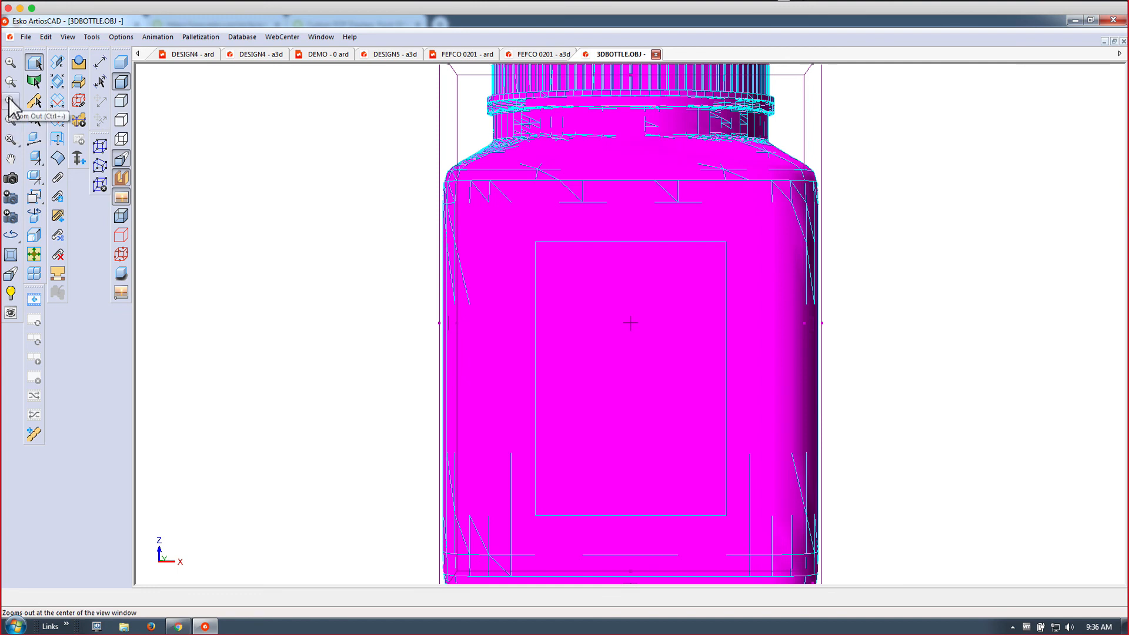
click(11, 99)
click(11, 100)
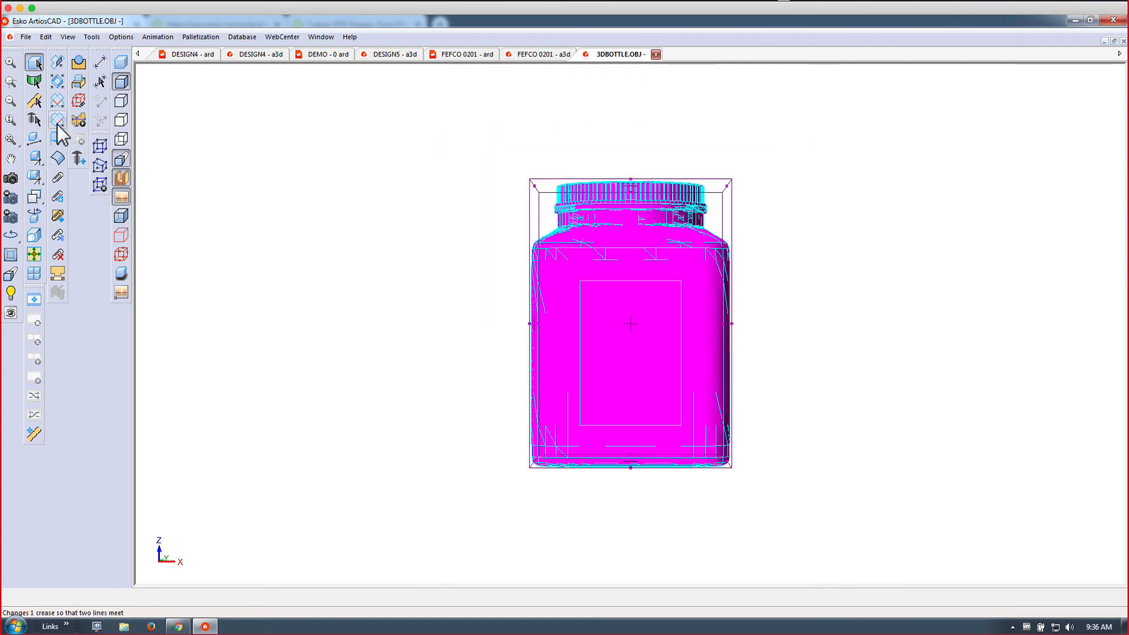
click(79, 102)
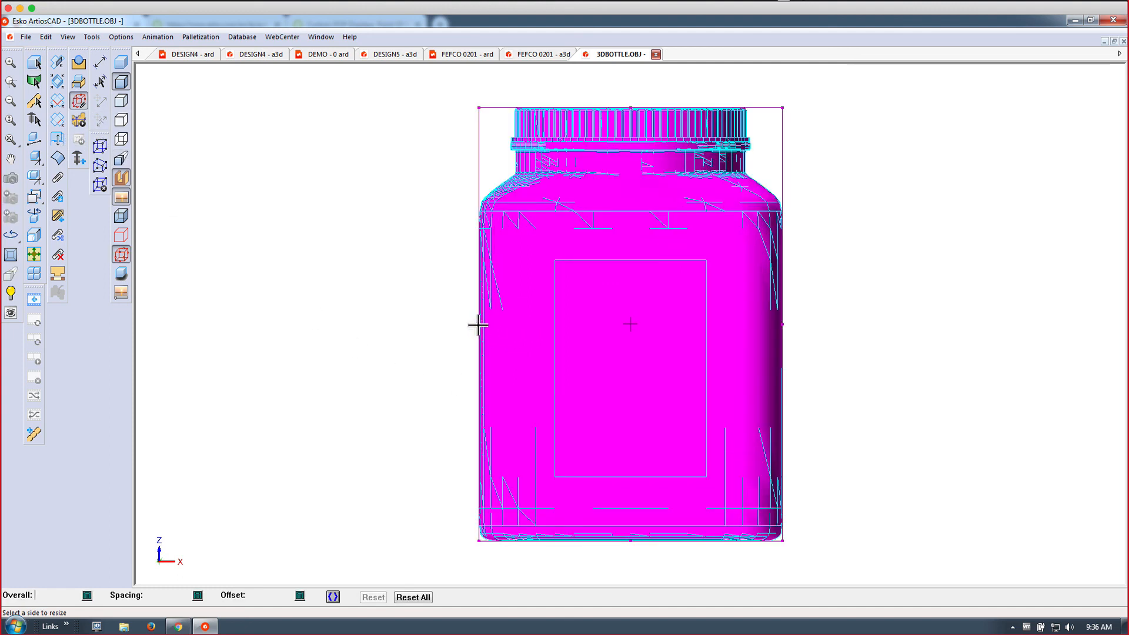
drag(479, 323, 465, 325)
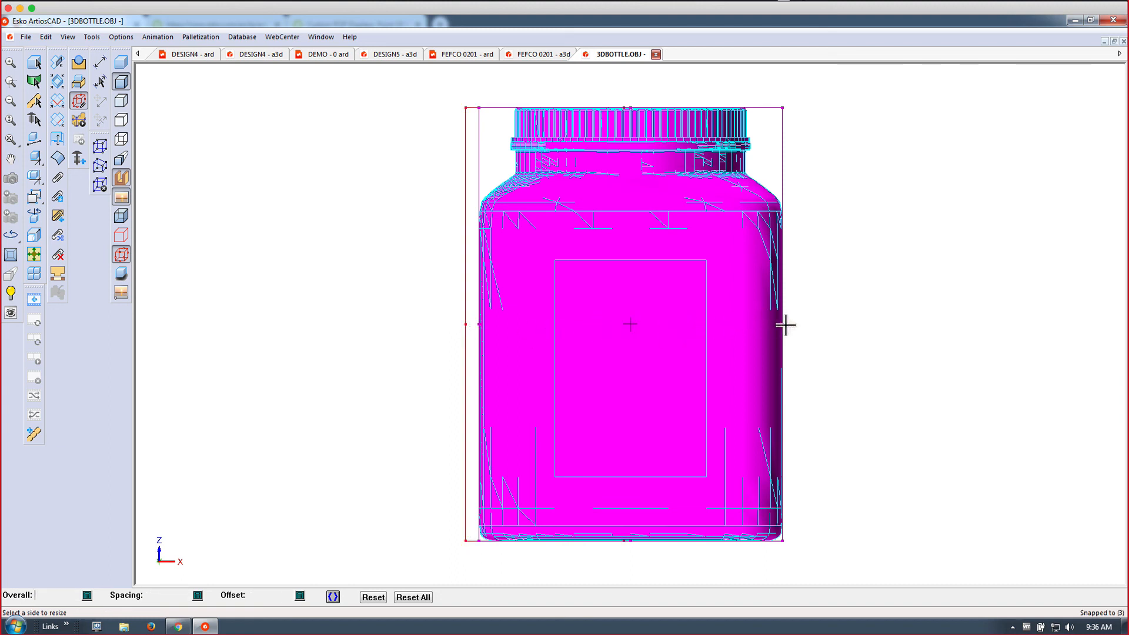
drag(783, 325, 796, 324)
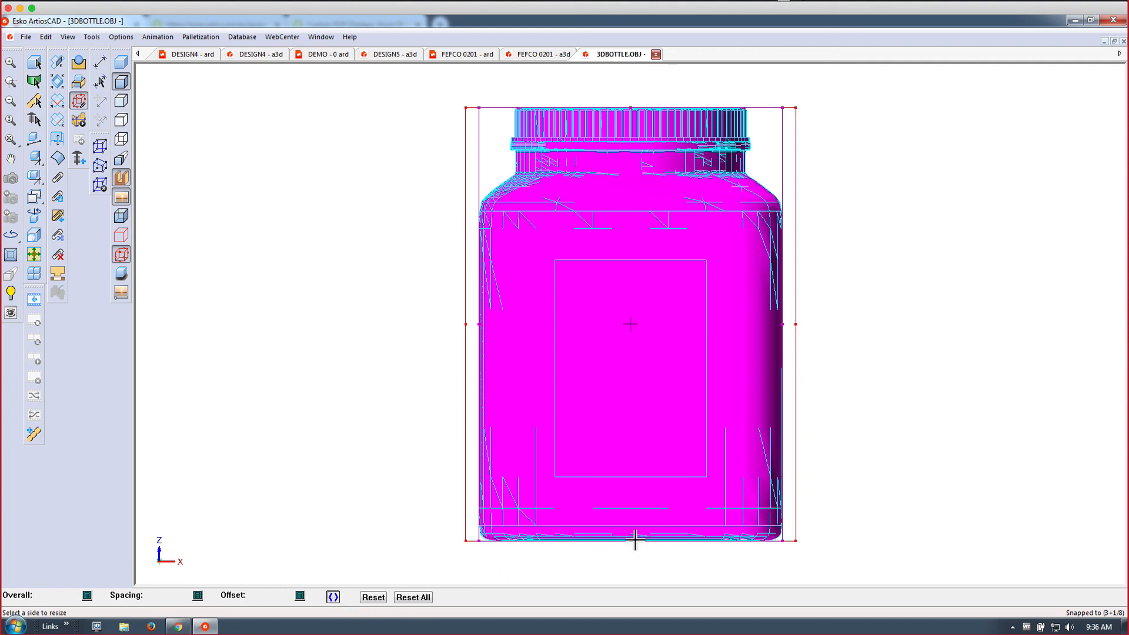
Extend the bounding box's height past the bottle's base, and its depth in the side view to 3+1/4.
drag(630, 540, 628, 552)
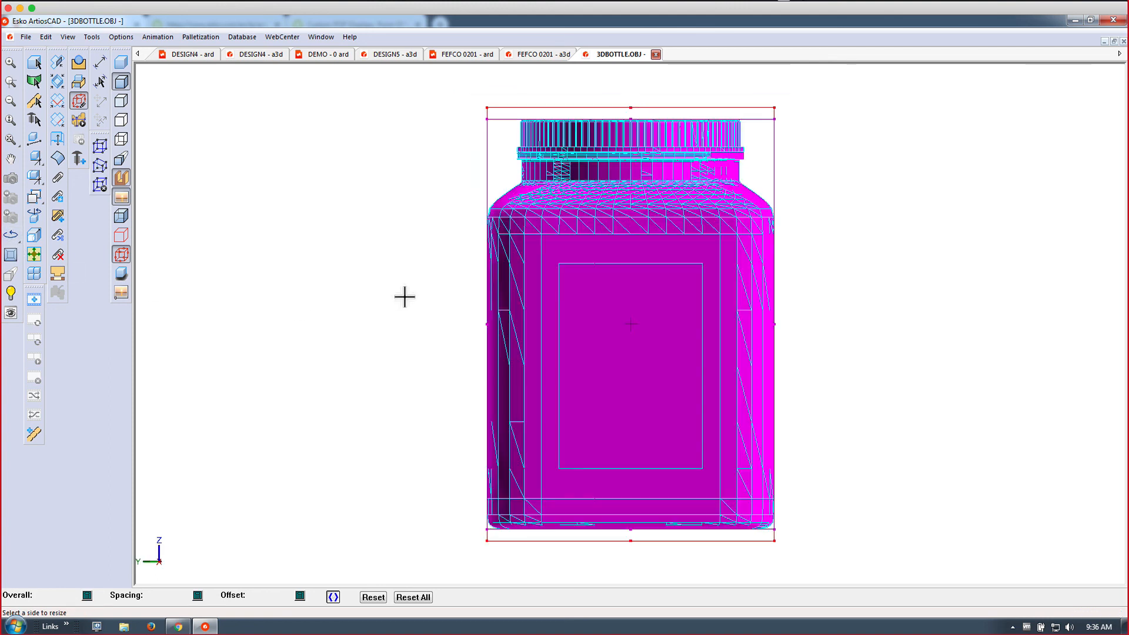
click(10, 235)
drag(487, 325, 467, 327)
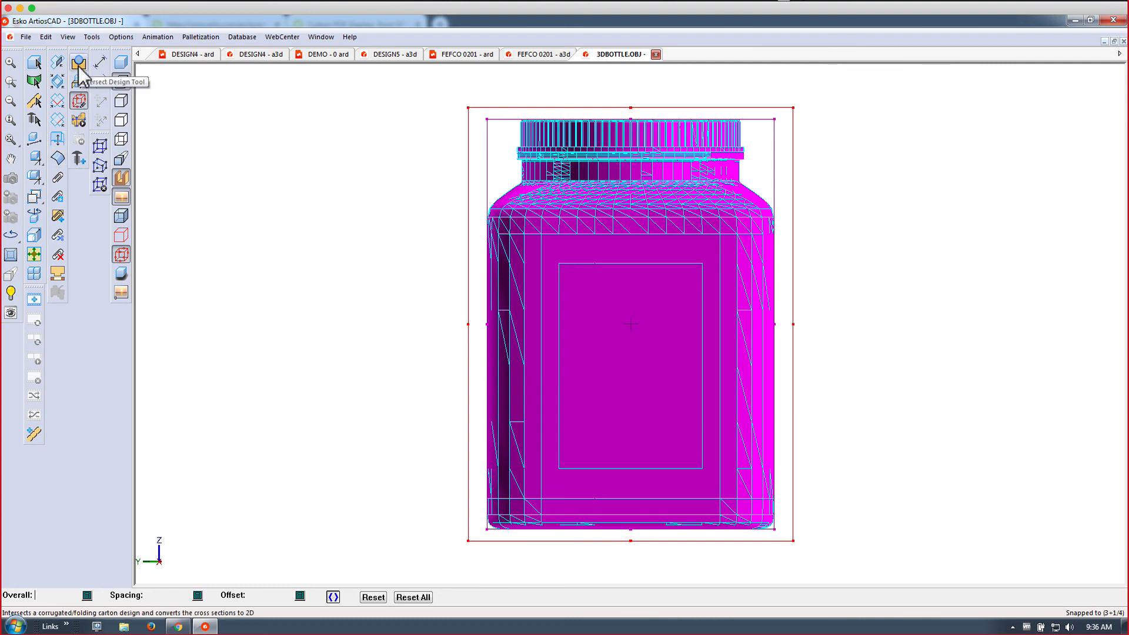
click(82, 120)
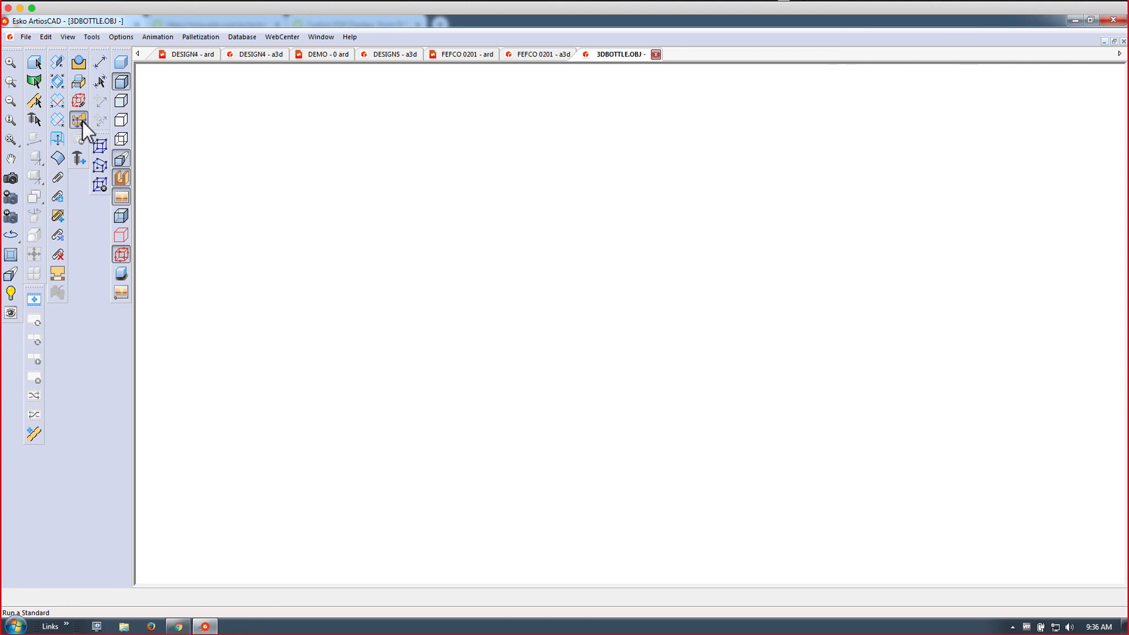
click(119, 98)
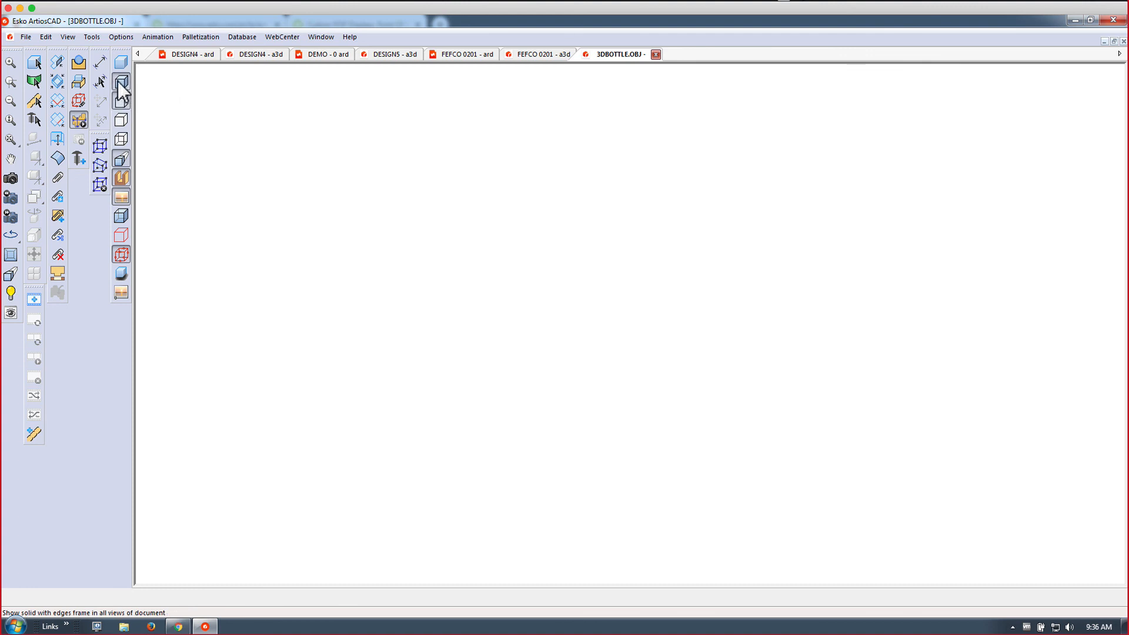
click(120, 83)
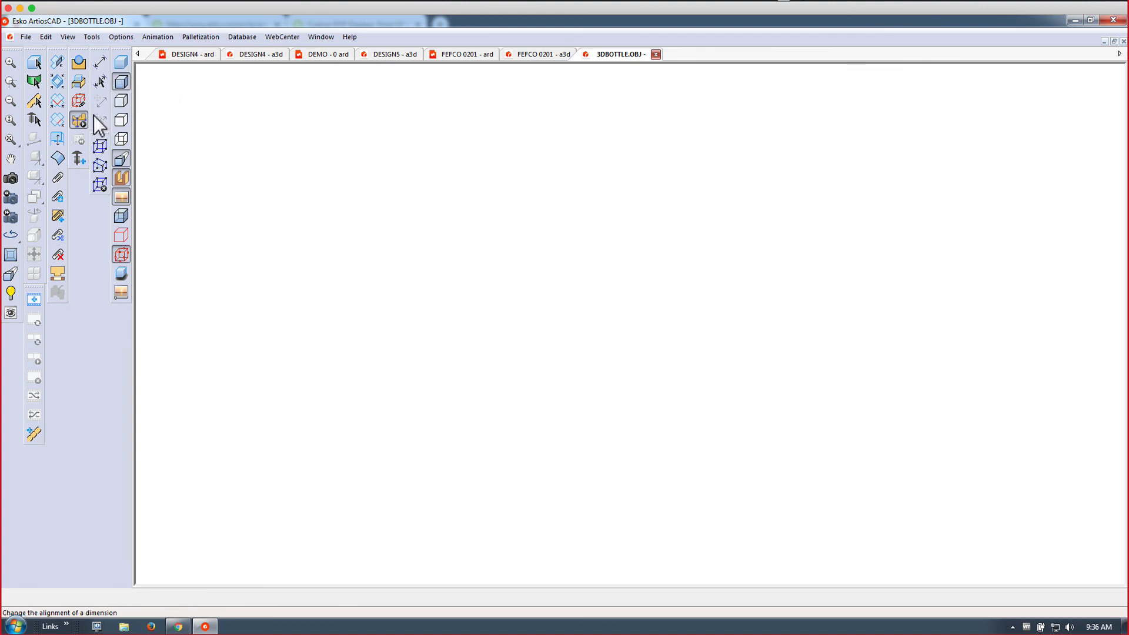
click(11, 120)
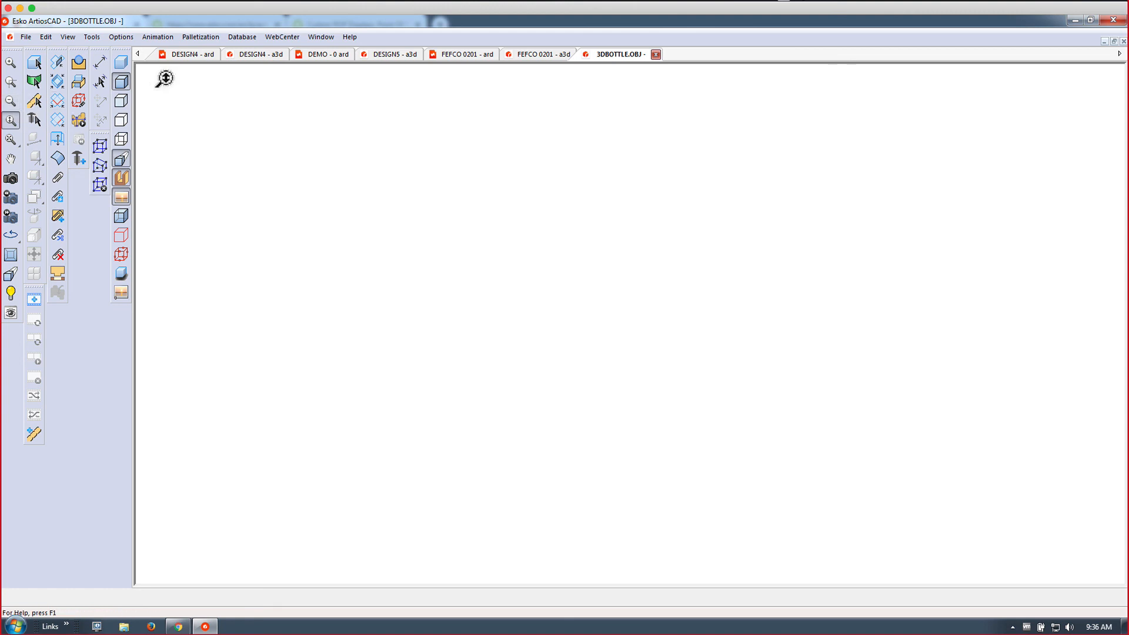
click(122, 63)
Switch from the bottle model to the 3D view of the DESIGN4 sleeve.
click(188, 55)
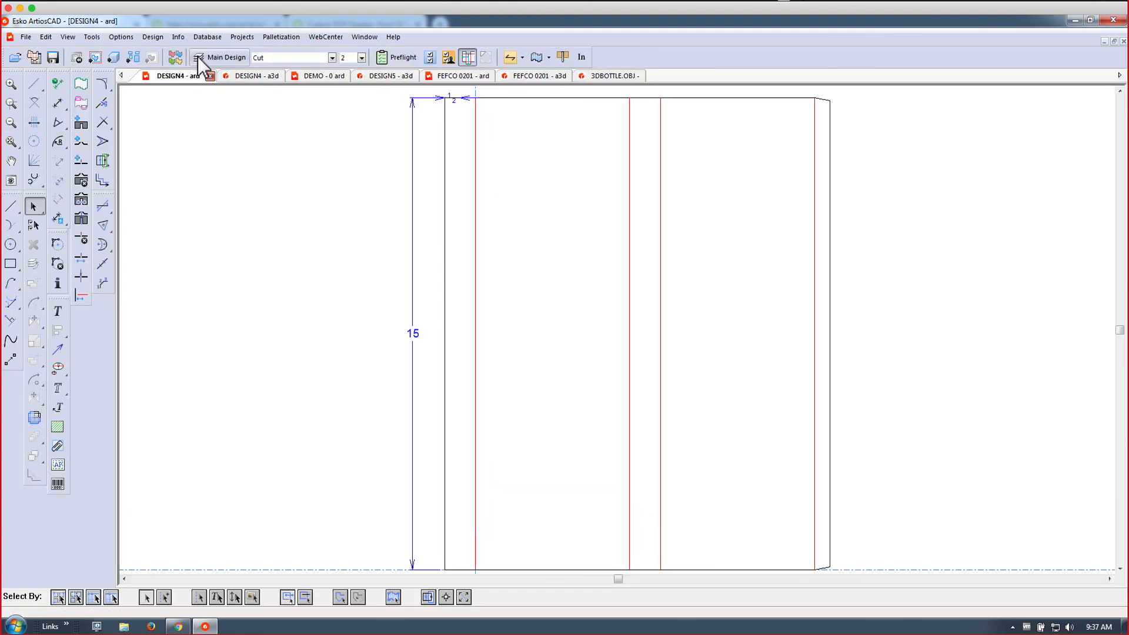
click(258, 76)
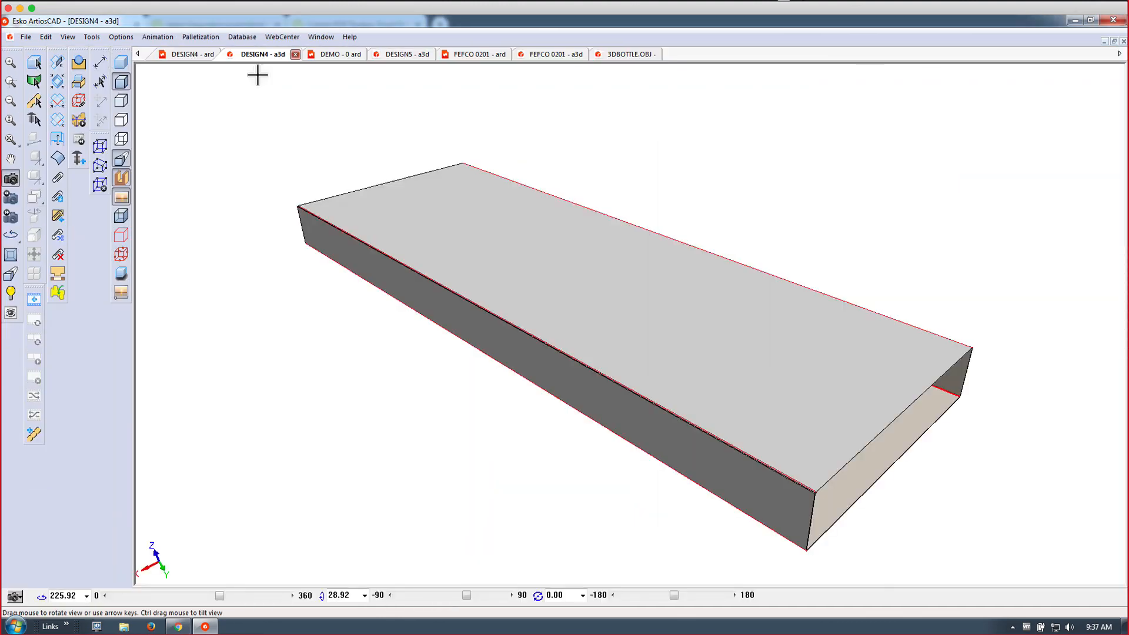